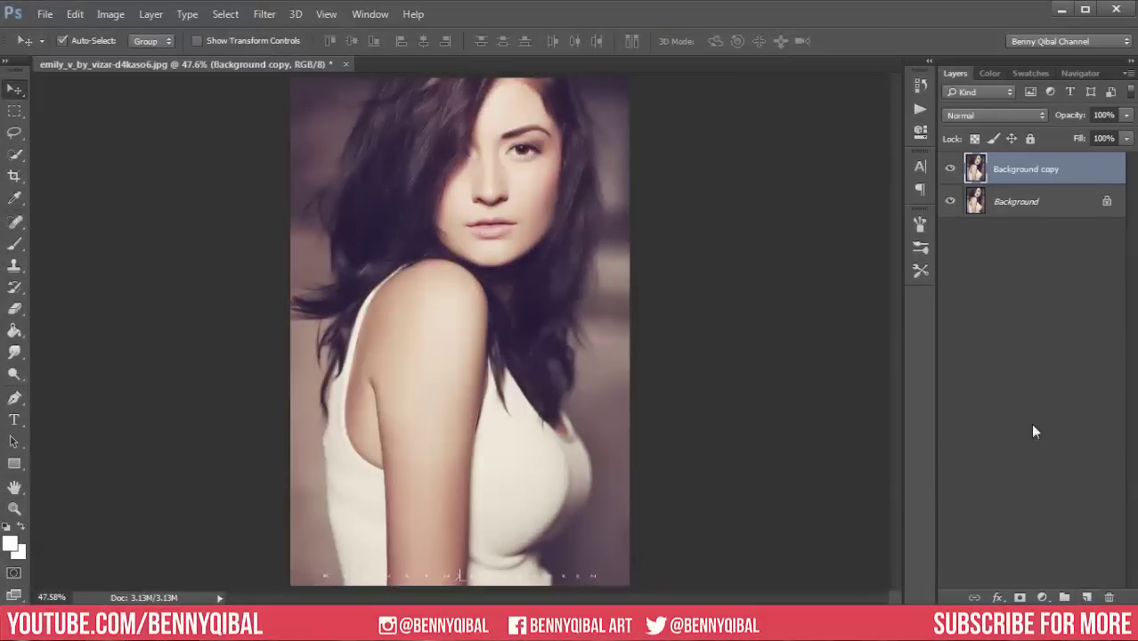
Add a new Layer 1 above Background, fill it white, and show the Background copy again.
left_click(1028, 200)
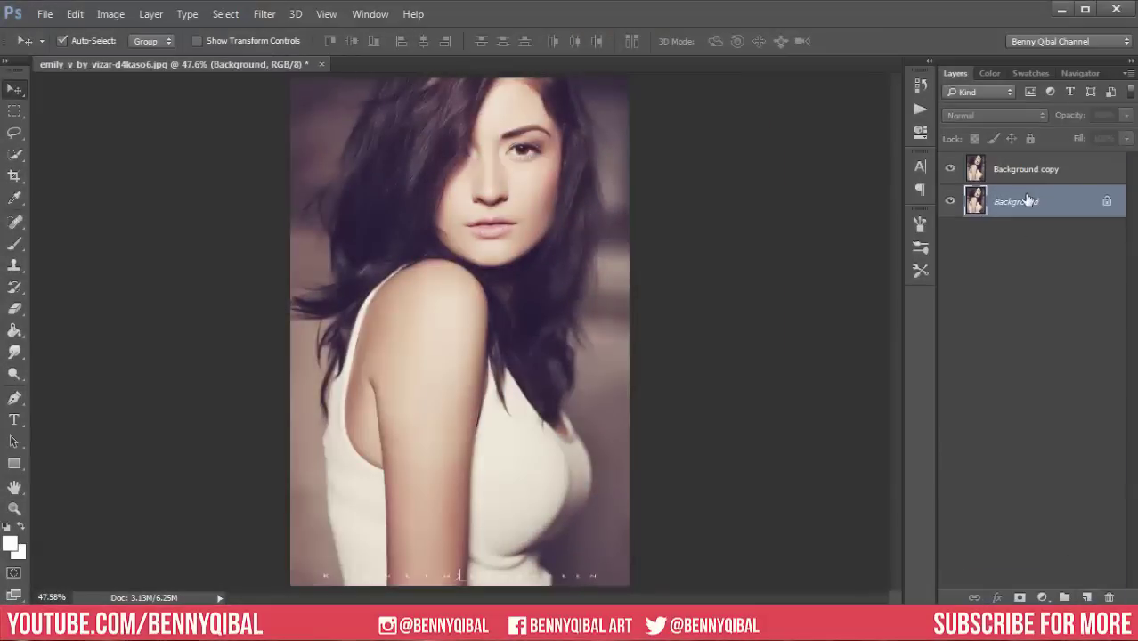
left_click(1087, 597)
key("i")
left_click(11, 547)
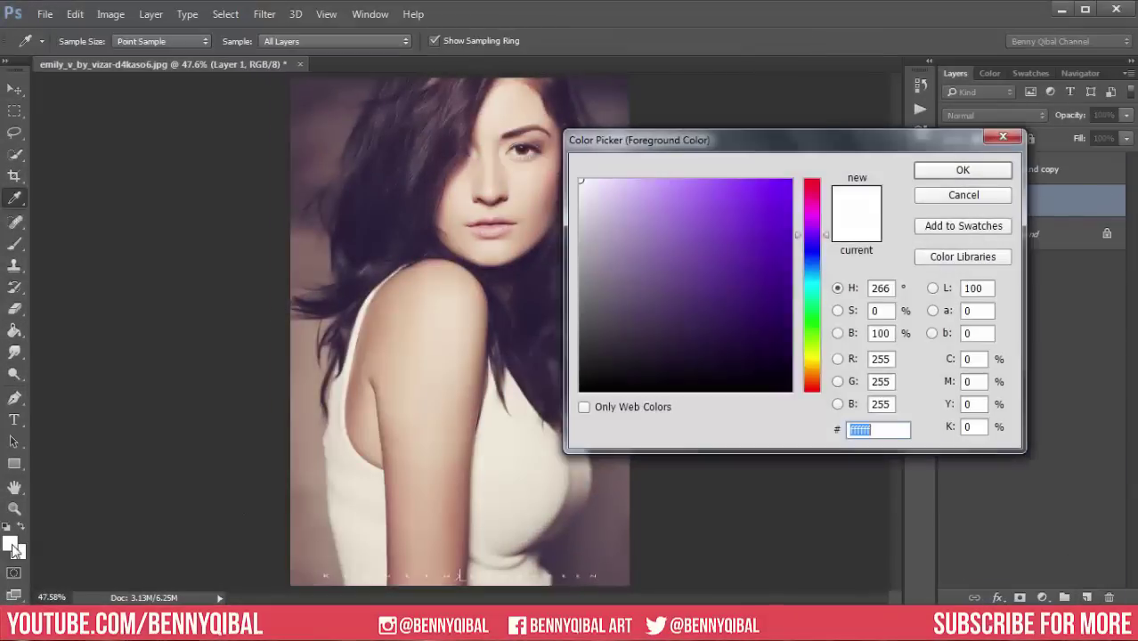
left_click(948, 171)
key("g")
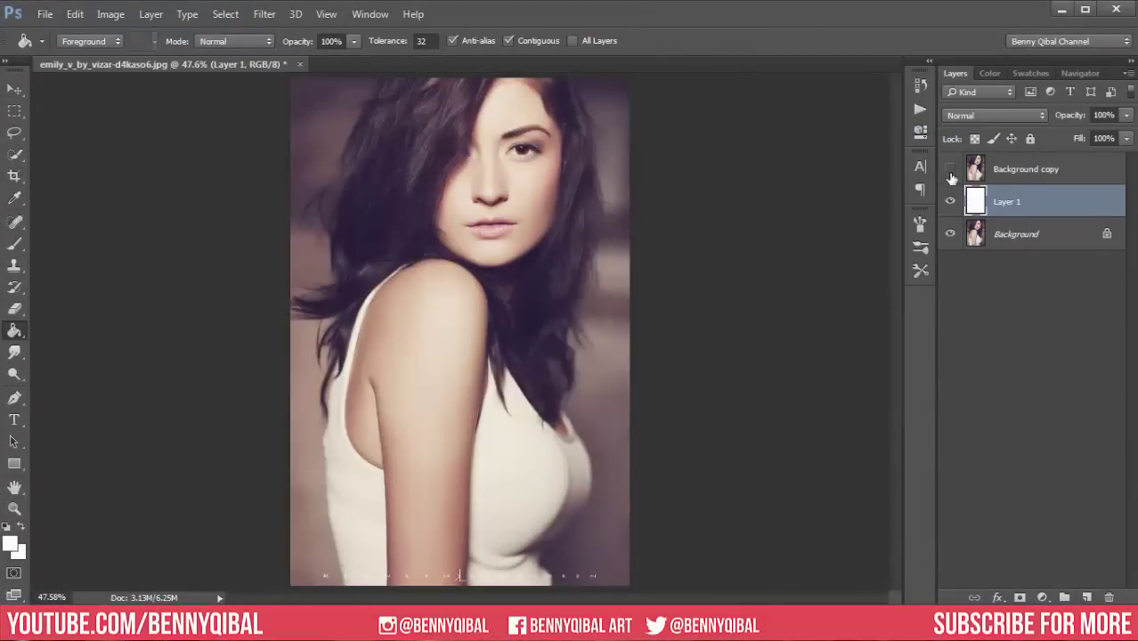
left_click(950, 171)
Set the Pen tool to Shape mode with a dark purple fill (302234) sampled from the hair.
left_click(11, 403)
left_click(142, 41)
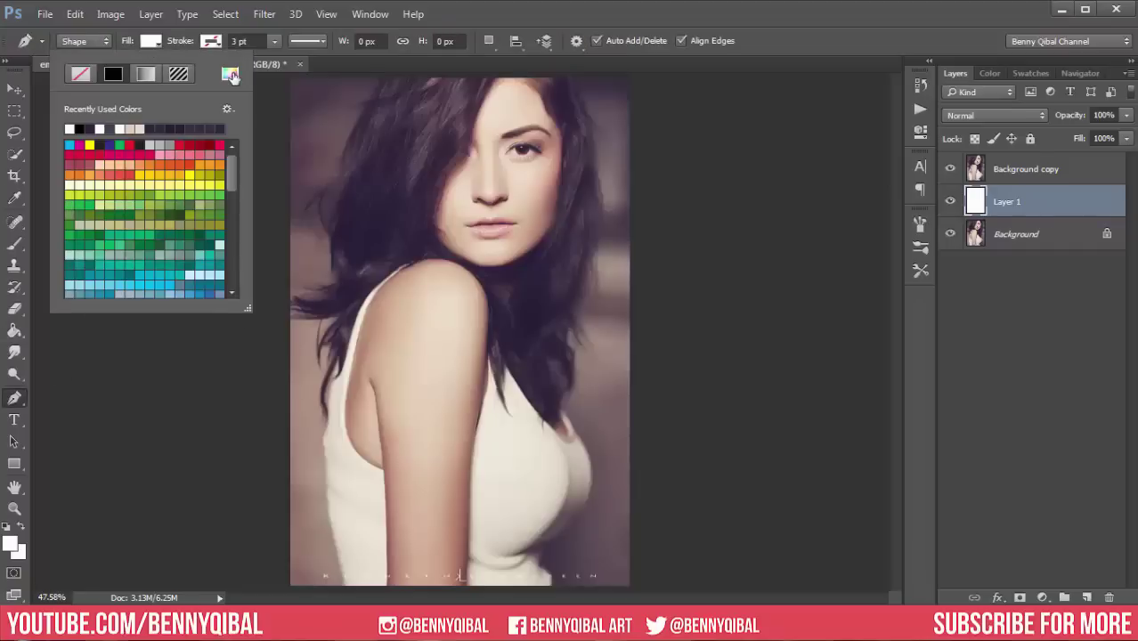
left_click(230, 73)
left_click(461, 124)
left_click(477, 116)
left_click(476, 96)
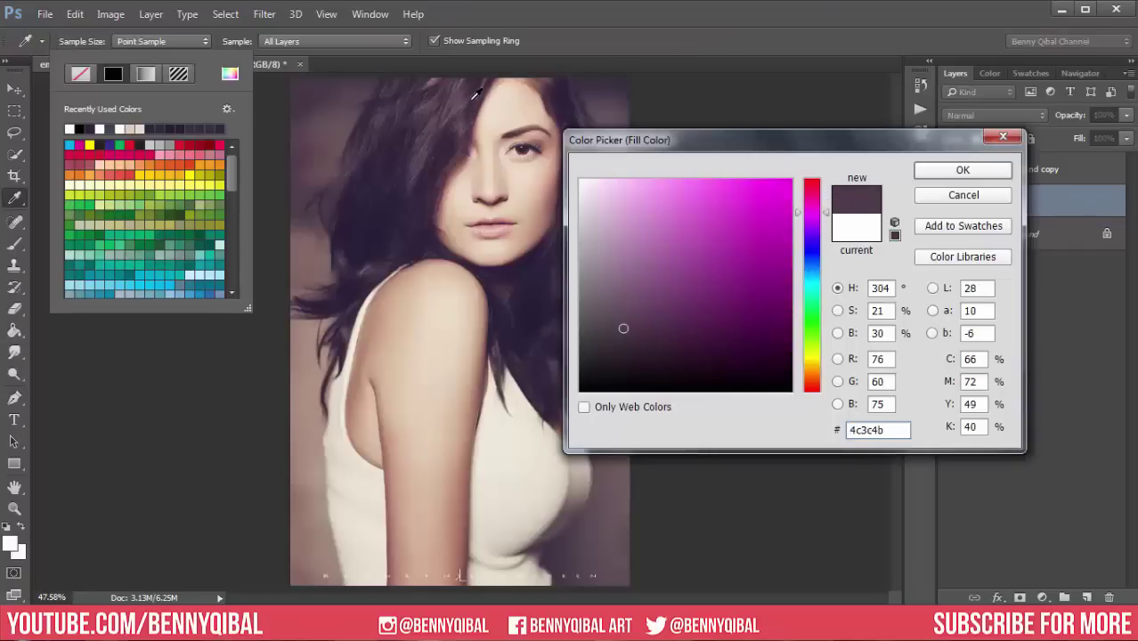
left_click(406, 216)
left_click(638, 351)
left_click(939, 169)
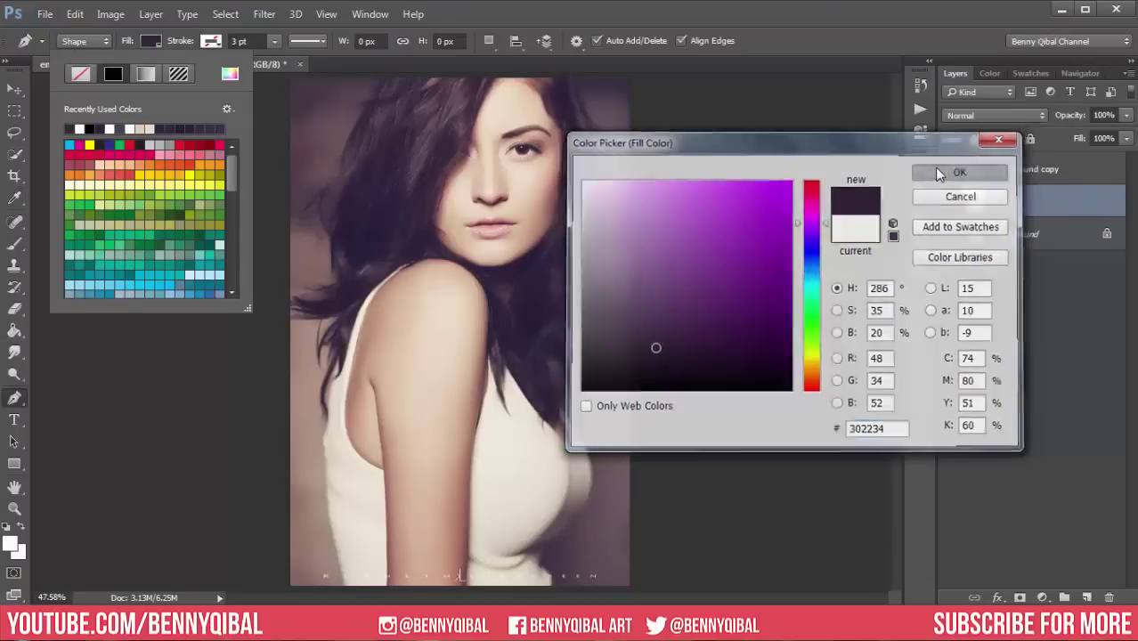
Trace the eyebrow outline as a closed dark purple shape, from inner end around the arch.
scroll(490, 115, "up", 5)
scroll(570, 191, "up", 2)
scroll(526, 228, "up", 2)
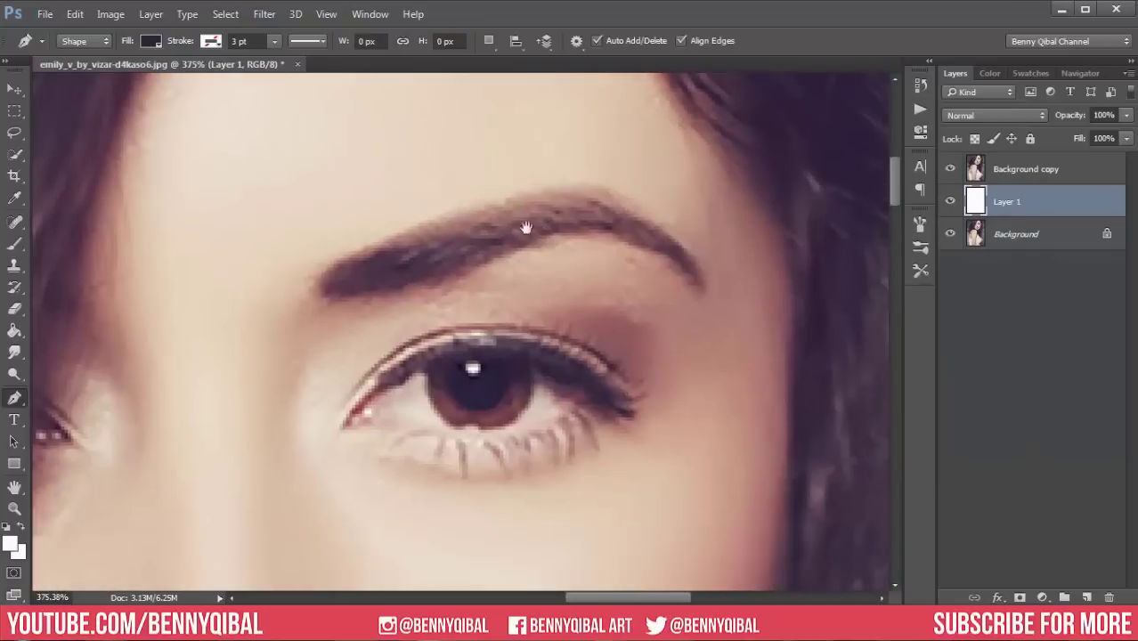
scroll(833, 283, "up", 1)
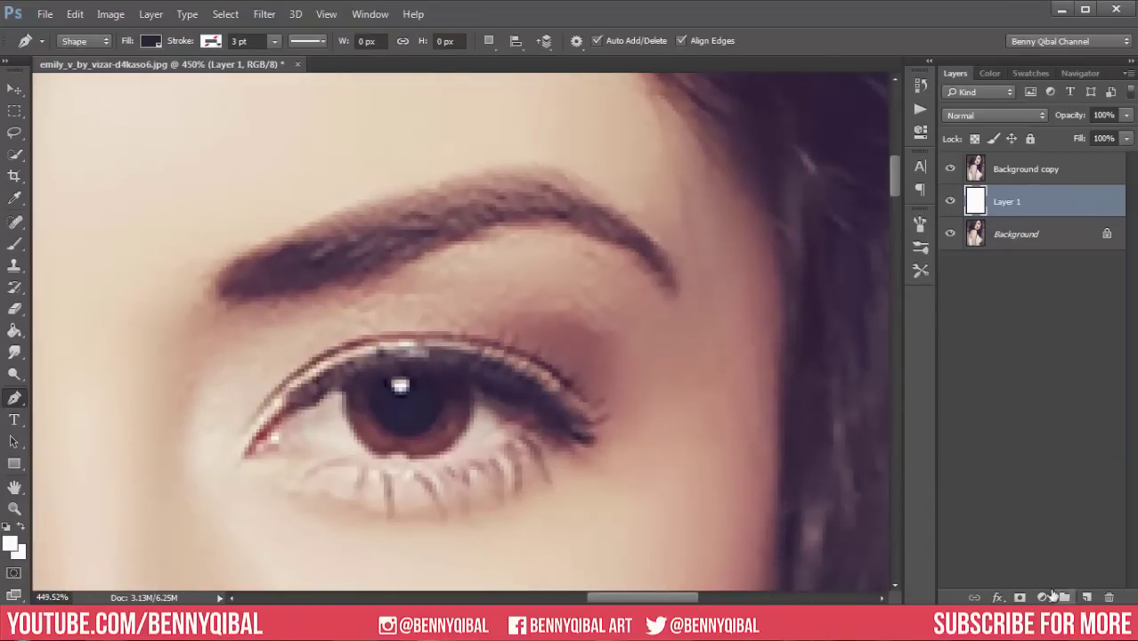
scroll(236, 319, "down", 1)
left_click(207, 294)
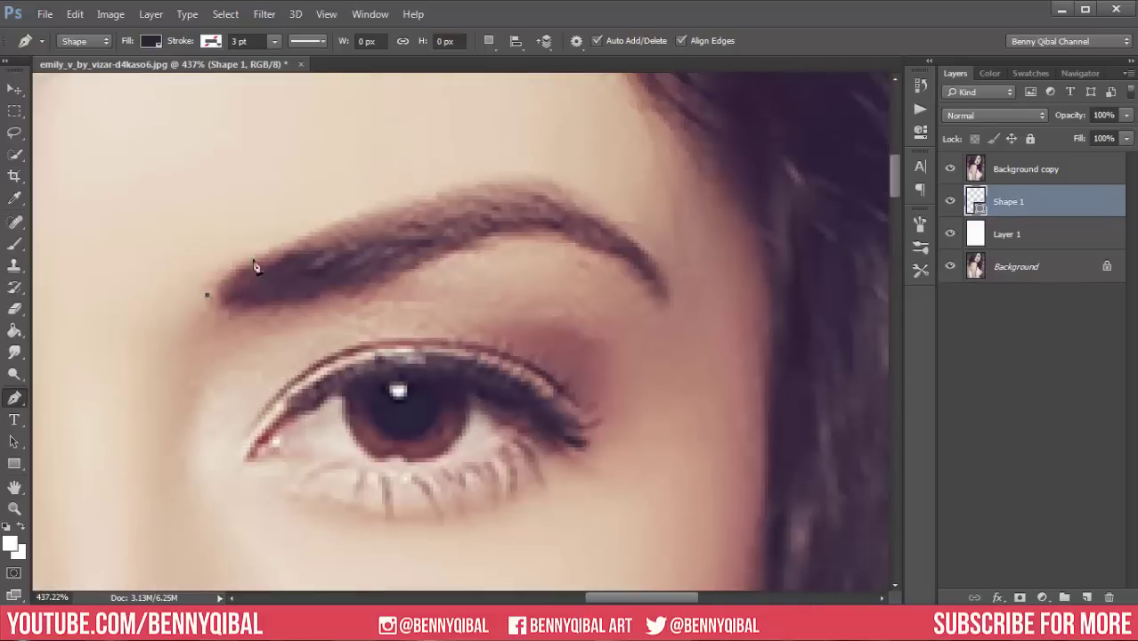
left_click_drag(295, 241, 330, 237)
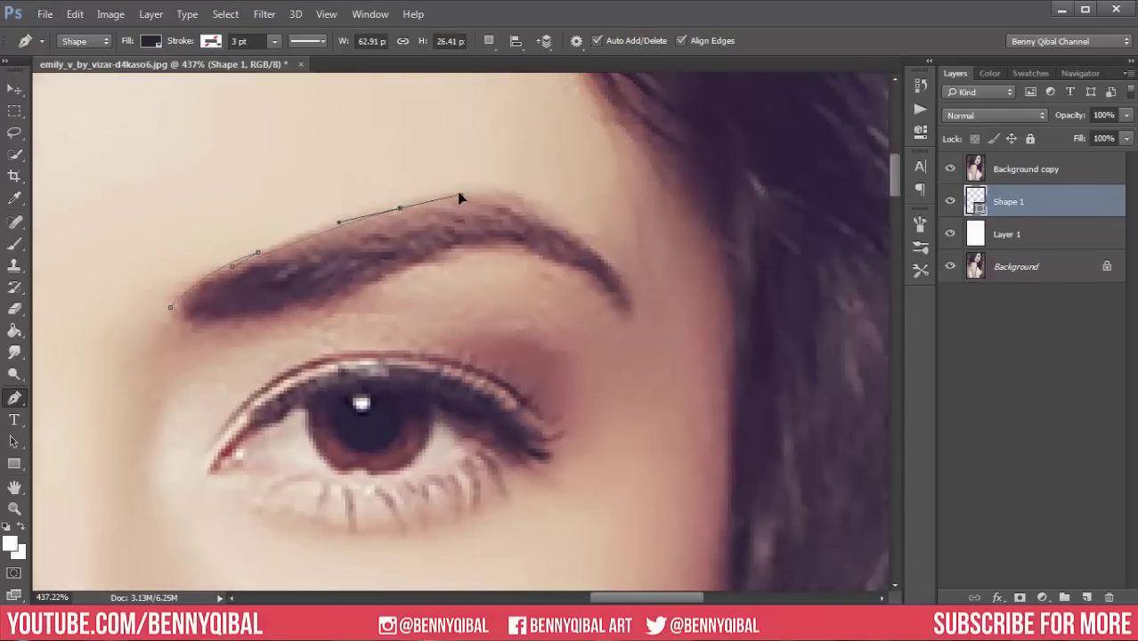
left_click_drag(452, 195, 508, 211)
scroll(432, 203, "up", 1)
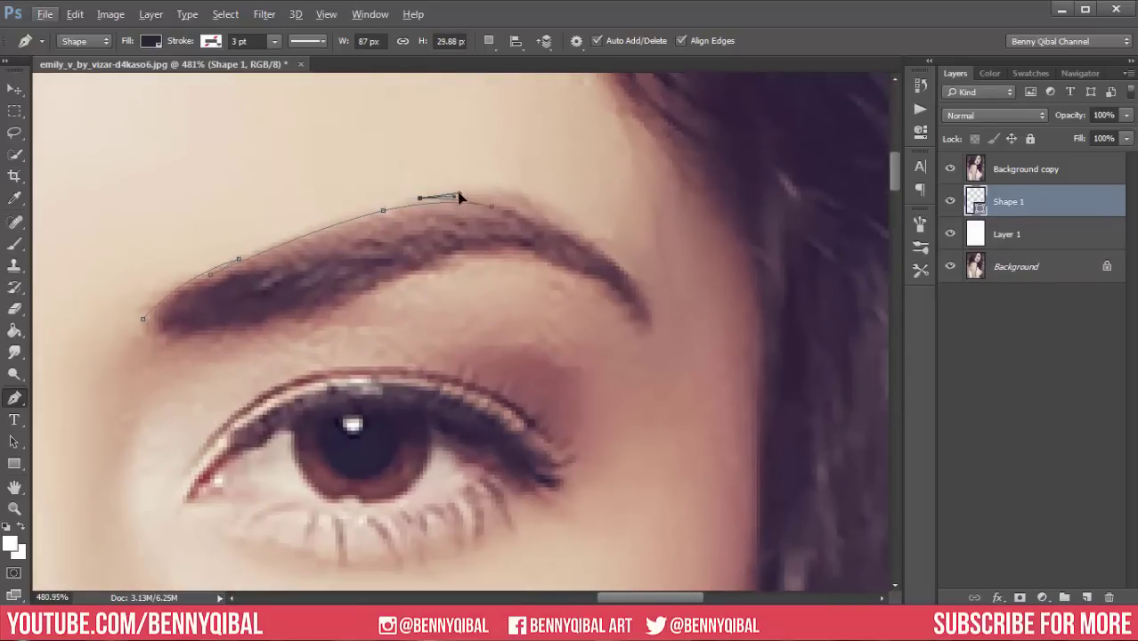
left_click_drag(579, 238, 604, 260)
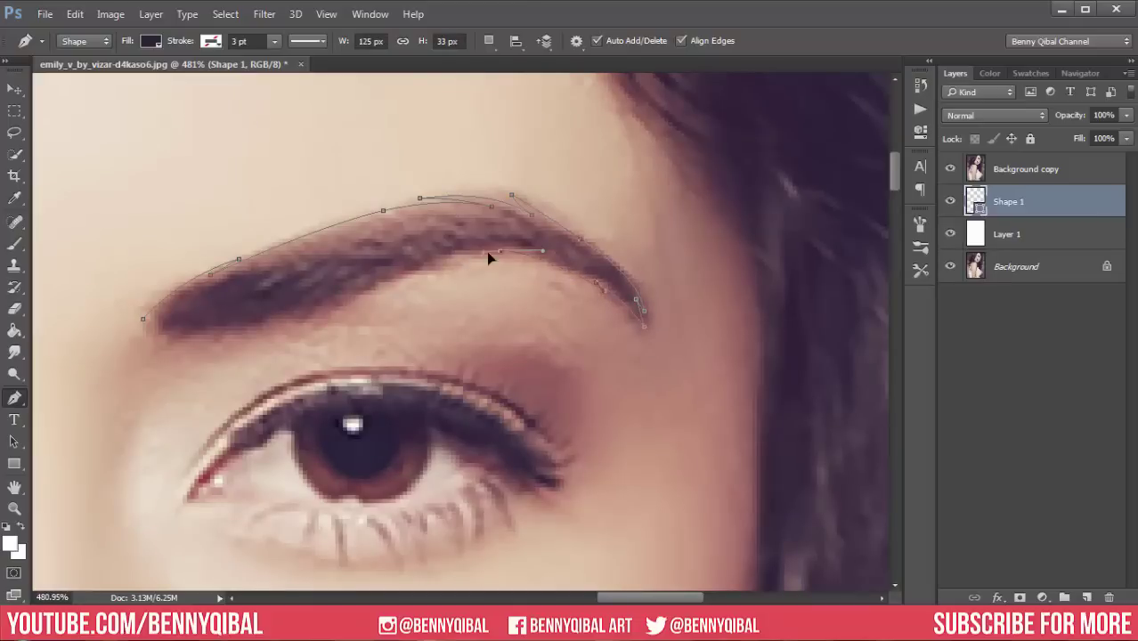
left_click_drag(416, 269, 352, 296)
Toggle the Background copy off and on to compare the brow shape with the photo.
scroll(283, 322, "left", 1)
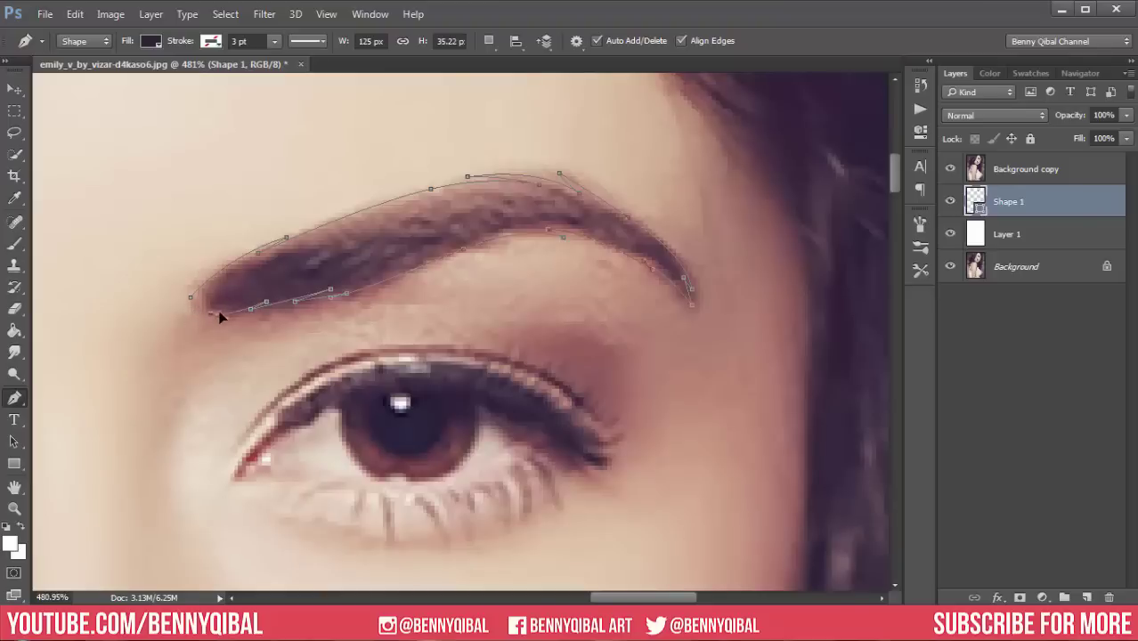
scroll(221, 324, "up", 6)
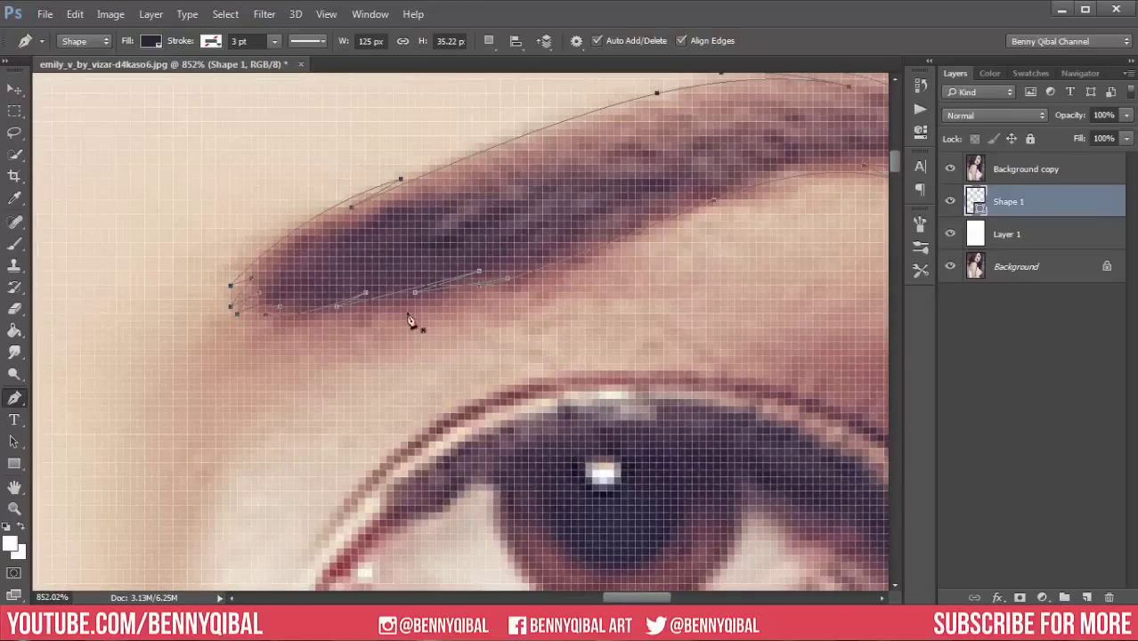
scroll(410, 320, "down", 5)
left_click(949, 168)
scroll(547, 232, "down", 3)
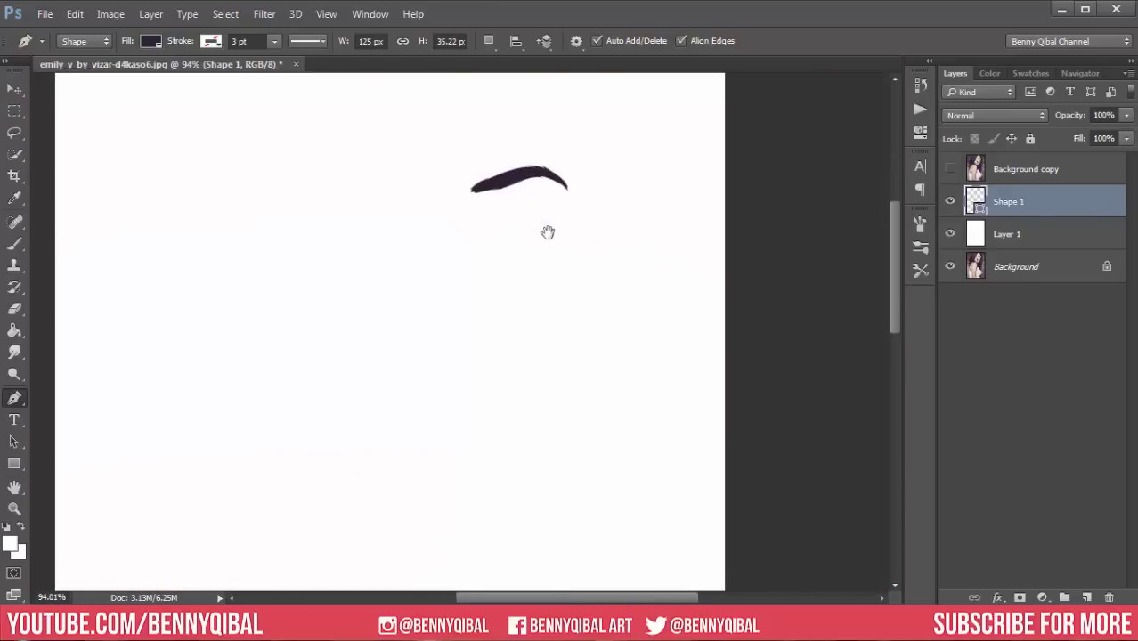
left_click(950, 168)
left_click(950, 168)
left_click(950, 168)
Set the path operation to Combine Shapes.
left_click(488, 40)
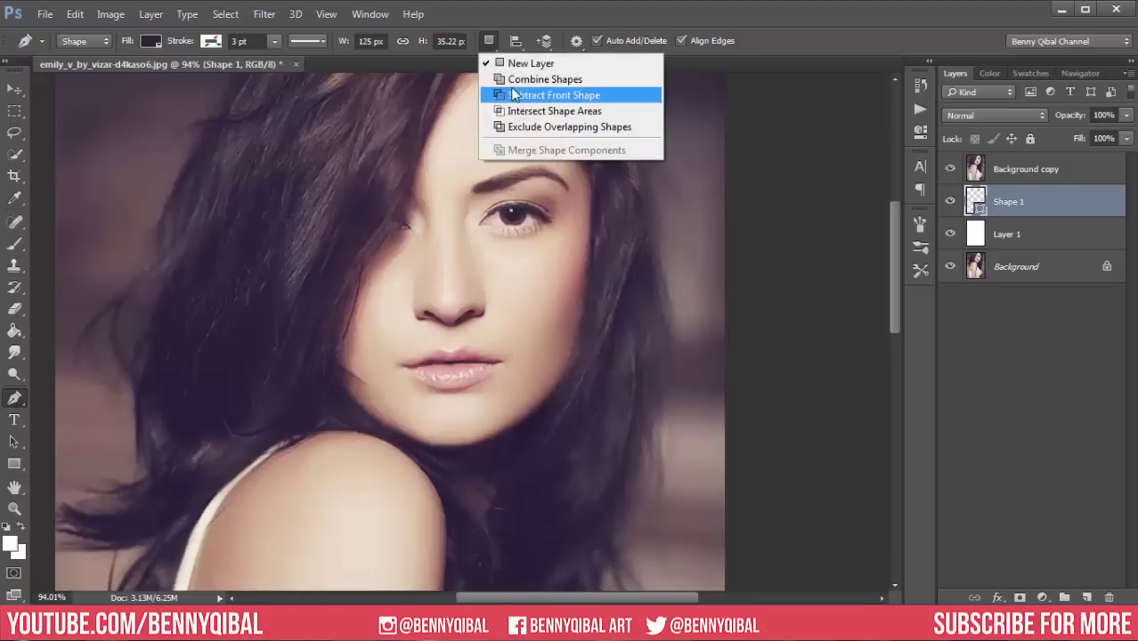
left_click(514, 94)
left_click(488, 40)
left_click(490, 78)
Rename the eyebrow shape layer to LINE ART.
double_click(1017, 204)
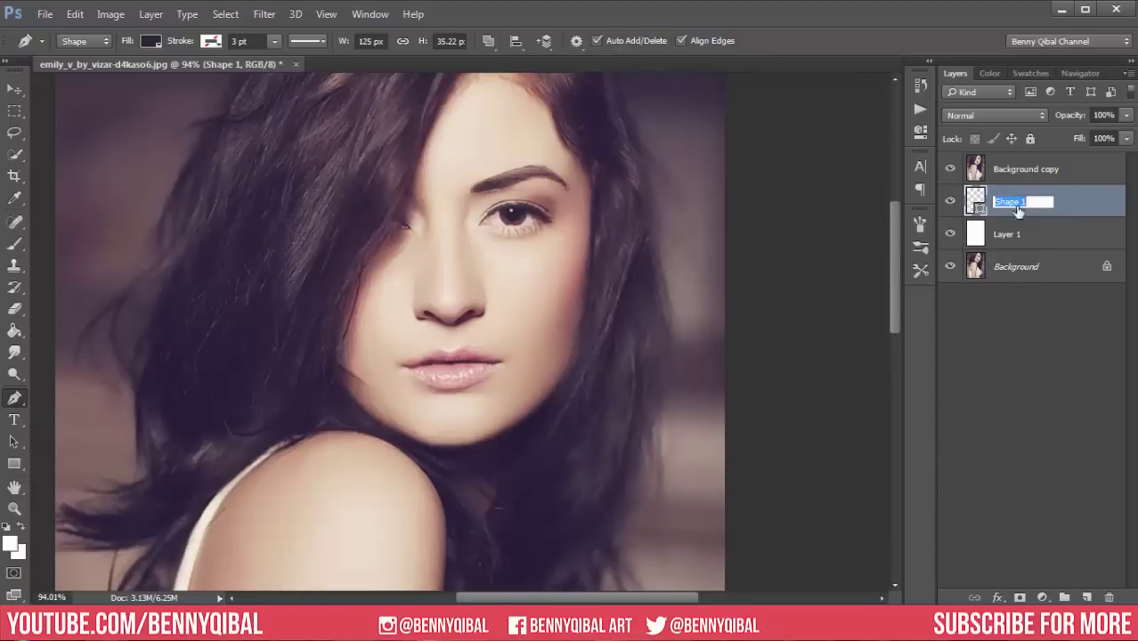
type("LINE ART")
key("Return")
scroll(627, 312, "up", 3)
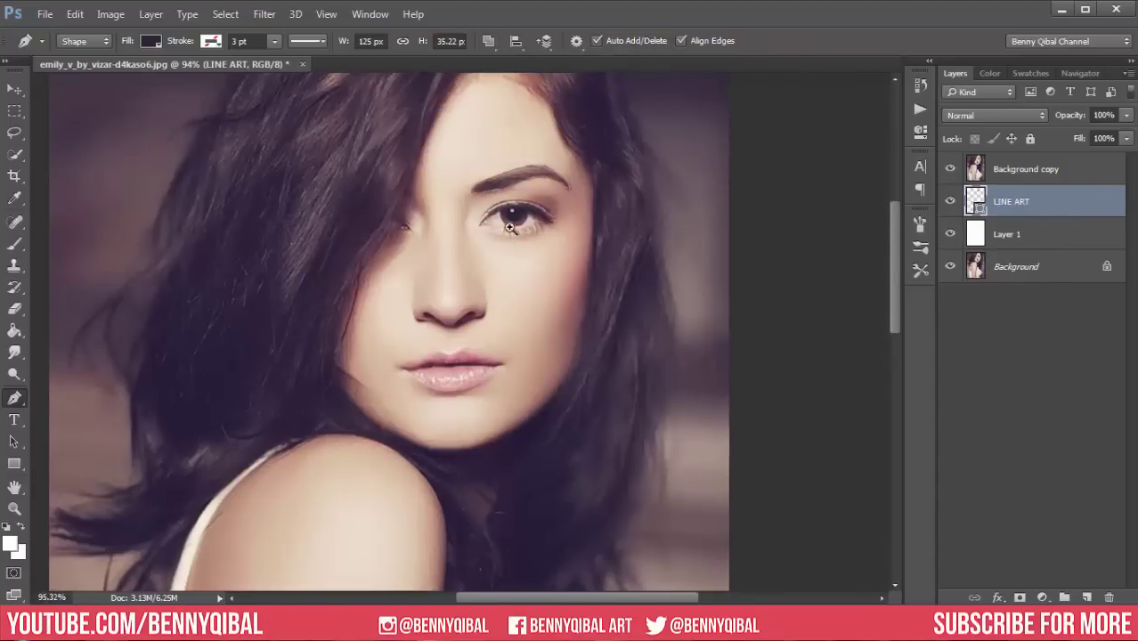
scroll(622, 305, "up", 3)
Trace the upper eyelid outline with a sharp corner and an inner lid curve.
left_click_drag(382, 214, 479, 188)
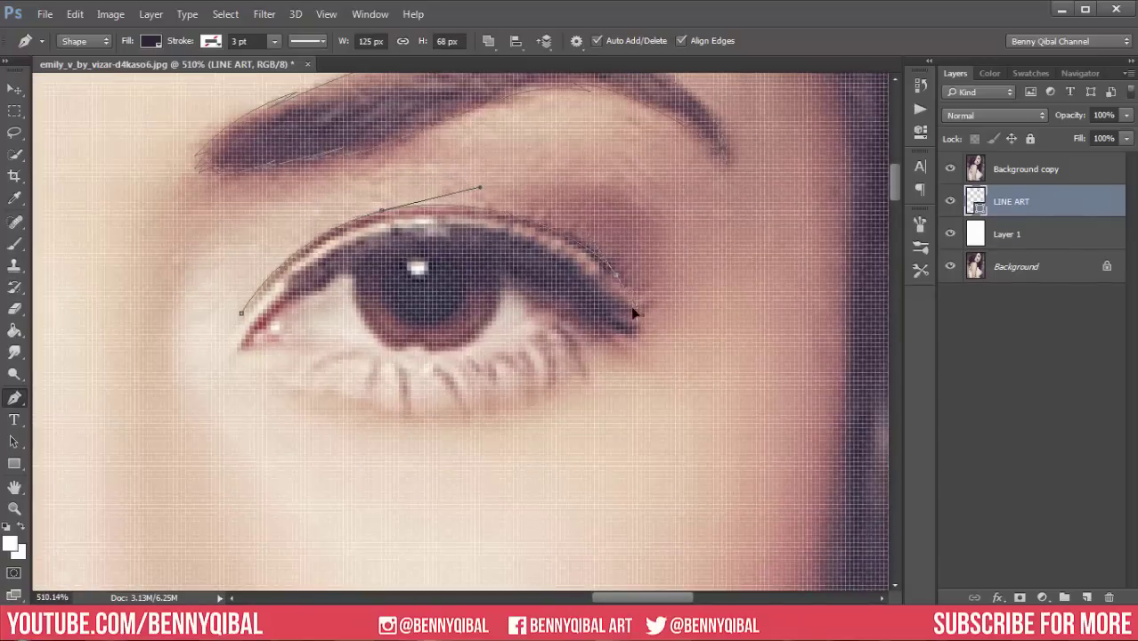
left_click(381, 211, "alt")
left_click_drag(269, 321, 240, 306)
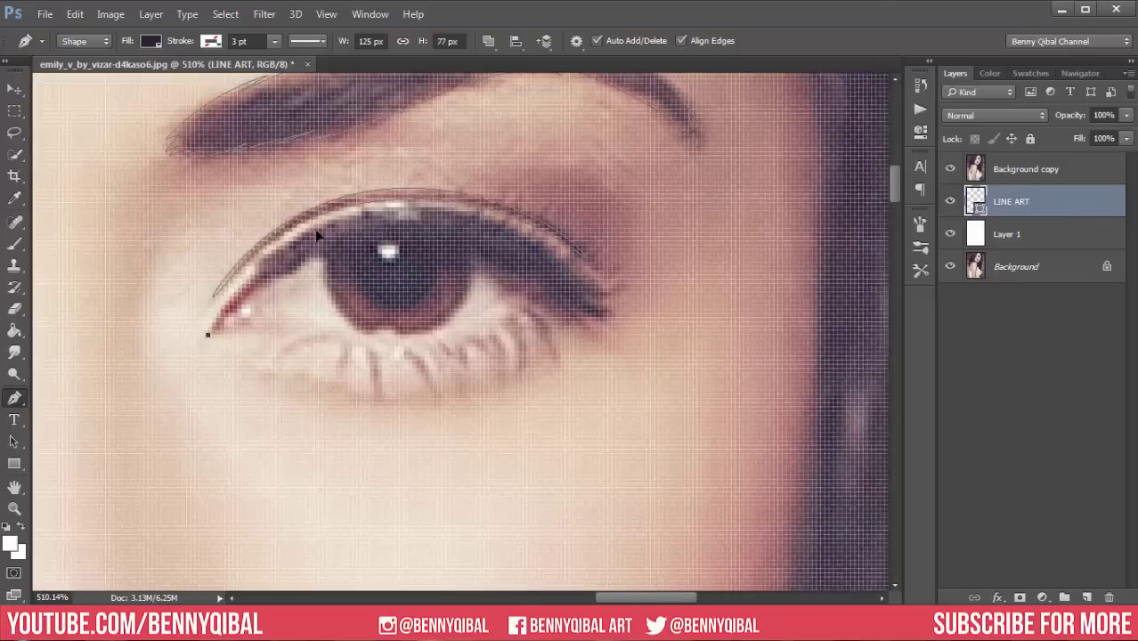
left_click(388, 194)
left_click_drag(433, 239, 346, 232)
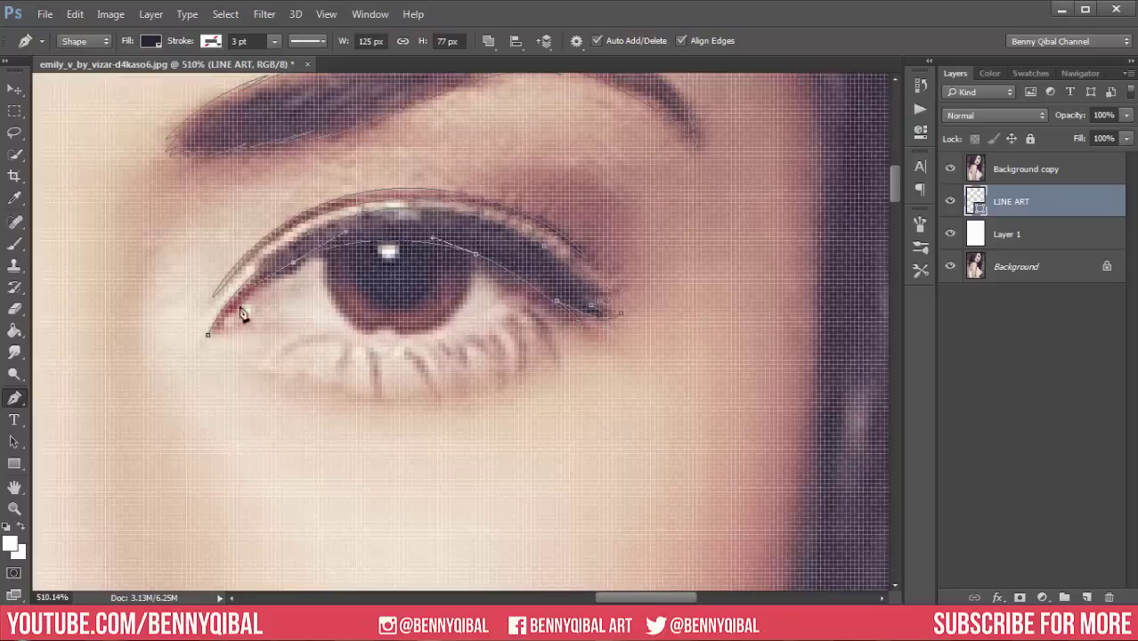
scroll(236, 331, "up", 3)
Trace the lower lid shape from the inner corner and close it at its start.
left_click_drag(229, 345, 371, 322)
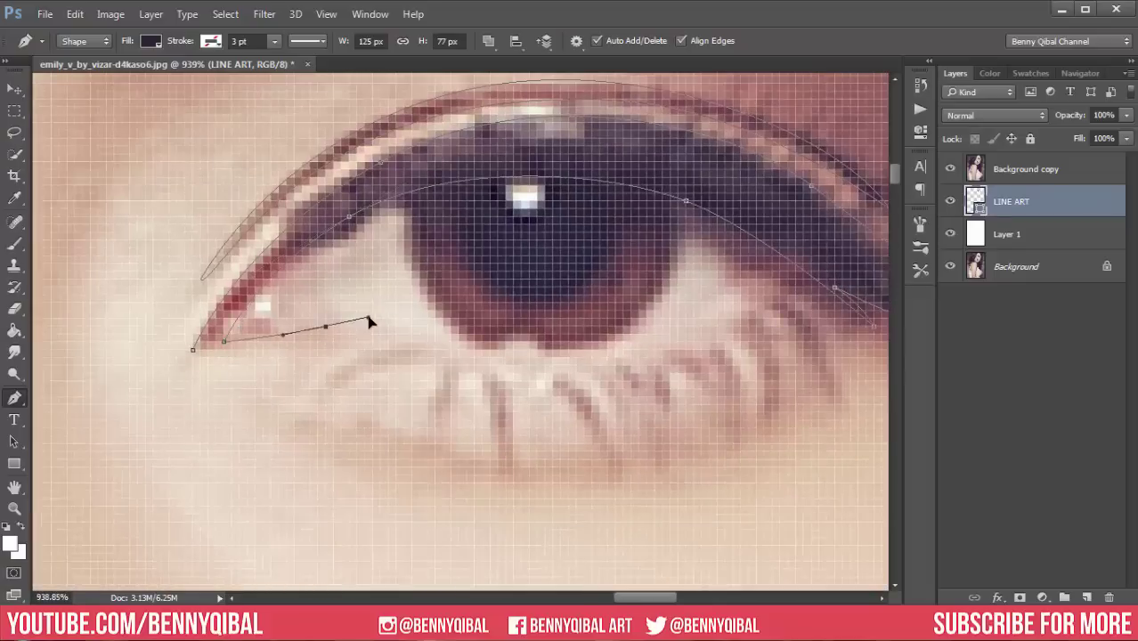
left_click_drag(435, 366, 483, 381)
left_click_drag(341, 334, 417, 361)
left_click_drag(608, 381, 571, 409)
left_click_drag(396, 366, 340, 340)
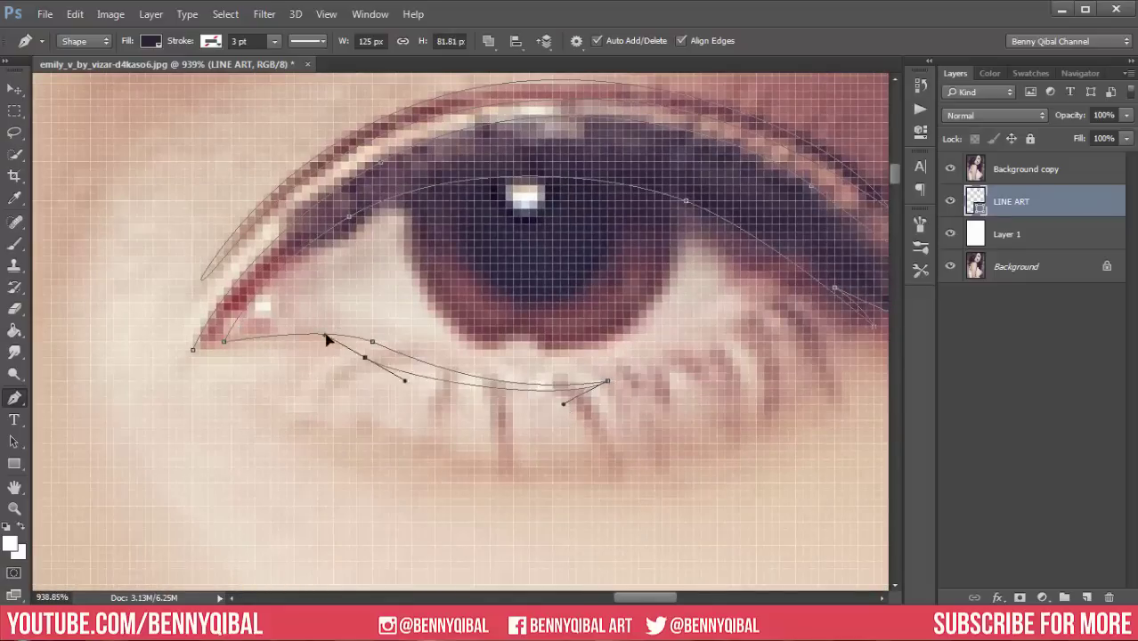
mouse_move(192, 349)
left_mouse_down()
mouse_move(187, 367)
mouse_move(131, 297)
left_mouse_up()
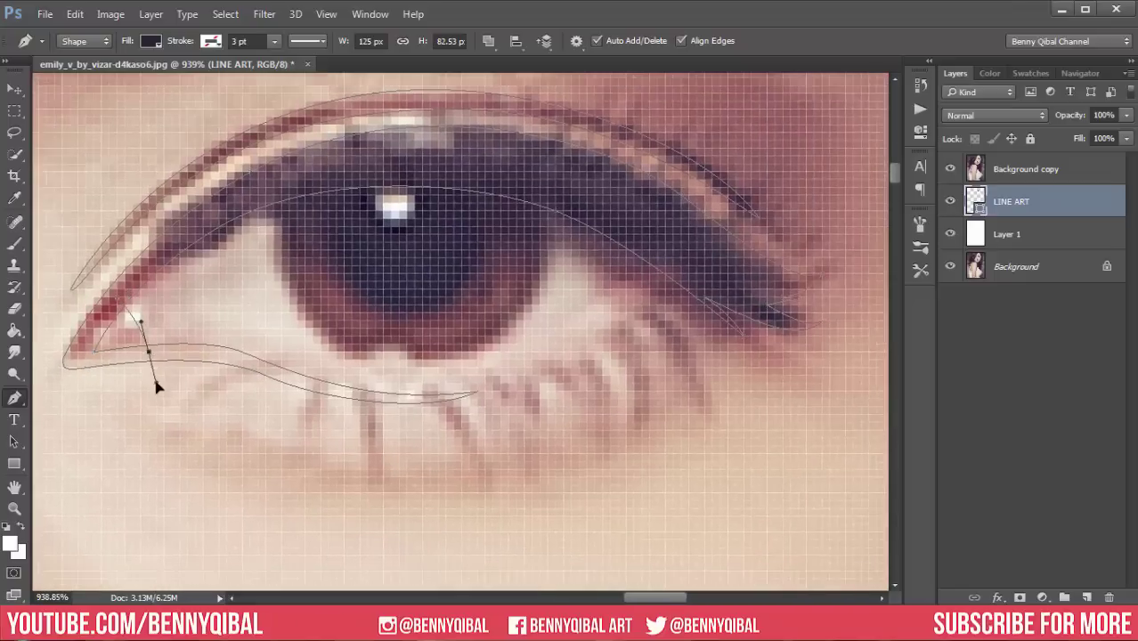
scroll(622, 330, "right", 2)
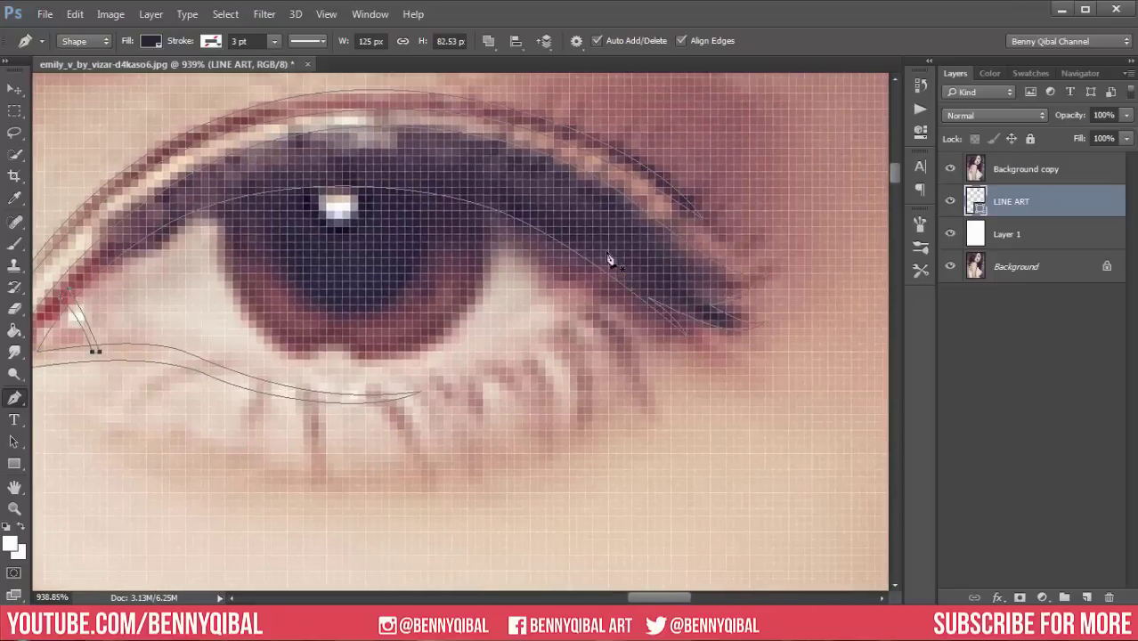
Trace the lower lash line beneath the iris, fine-tune its points, and finish the path.
left_click_drag(535, 355, 520, 354)
left_click_drag(588, 309, 465, 365)
left_click_drag(358, 383, 311, 384)
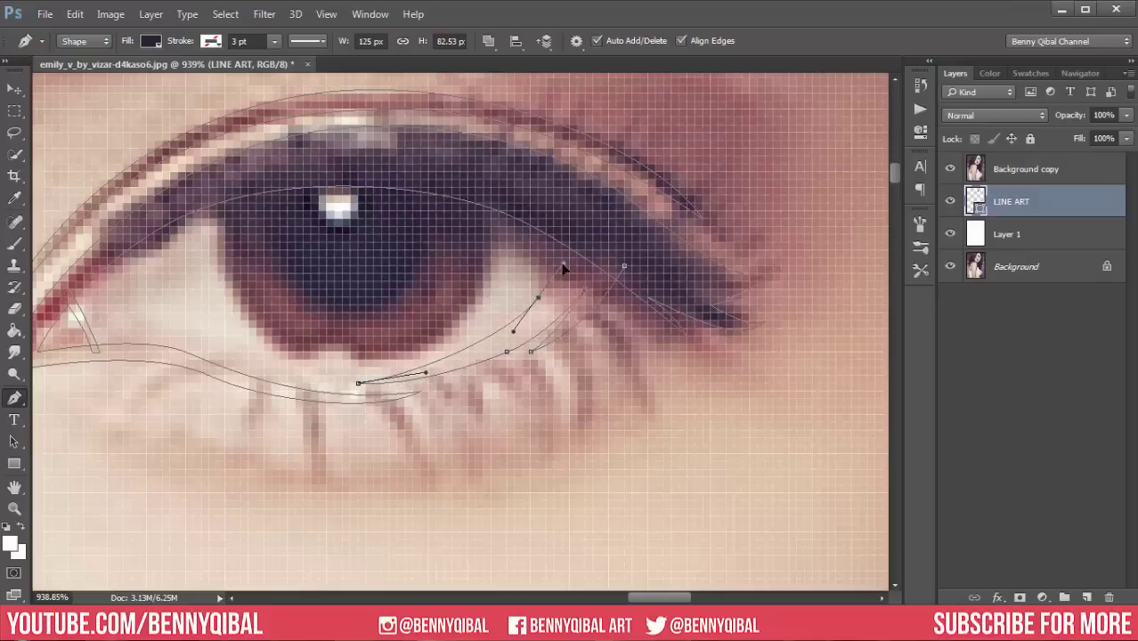
scroll(561, 262, "down", 1)
mouse_move(406, 387)
left_mouse_down()
mouse_move(452, 385)
mouse_move(452, 369)
left_mouse_up()
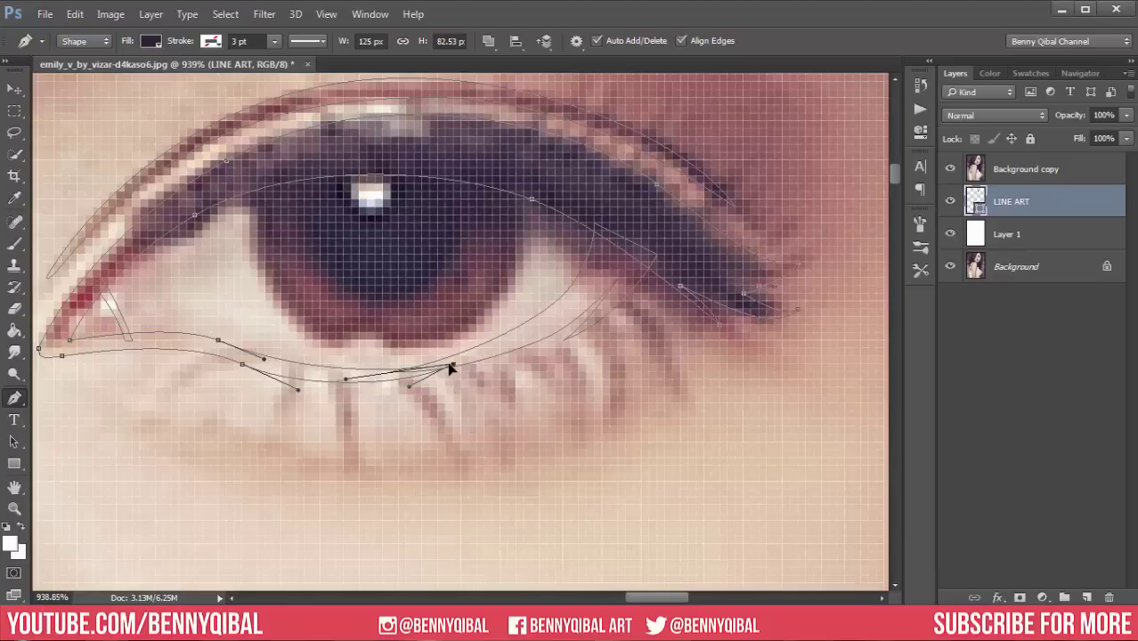
left_click_drag(218, 340, 227, 338)
left_click_drag(452, 370, 469, 360)
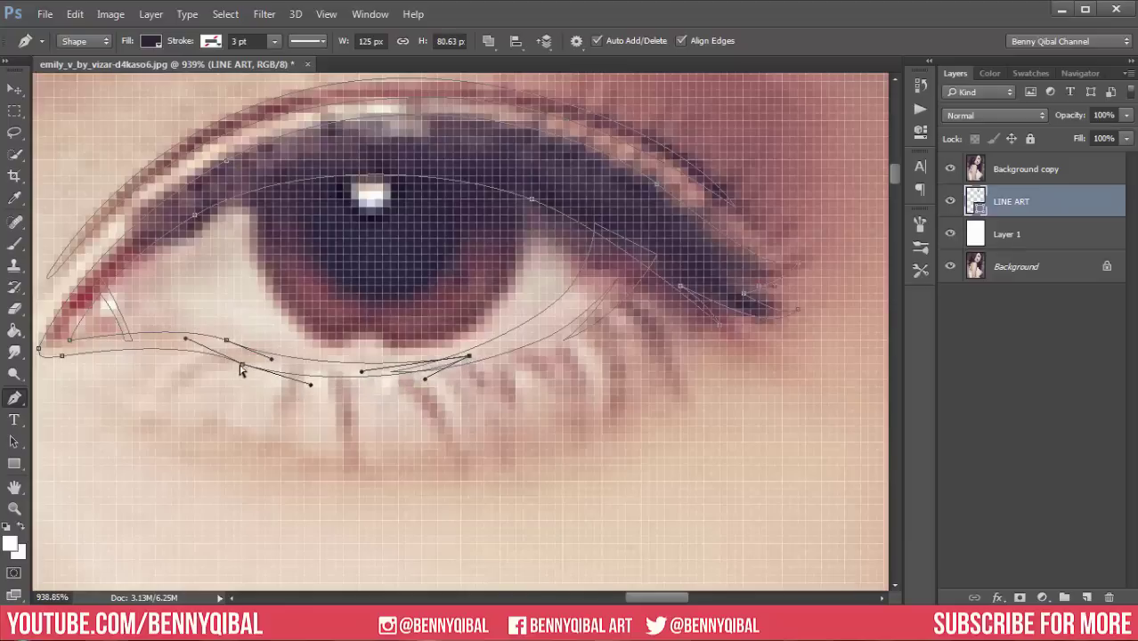
left_click_drag(241, 368, 254, 369)
key("Return")
Hide and re-show the Background copy to review the eye line art.
scroll(746, 294, "down", 5)
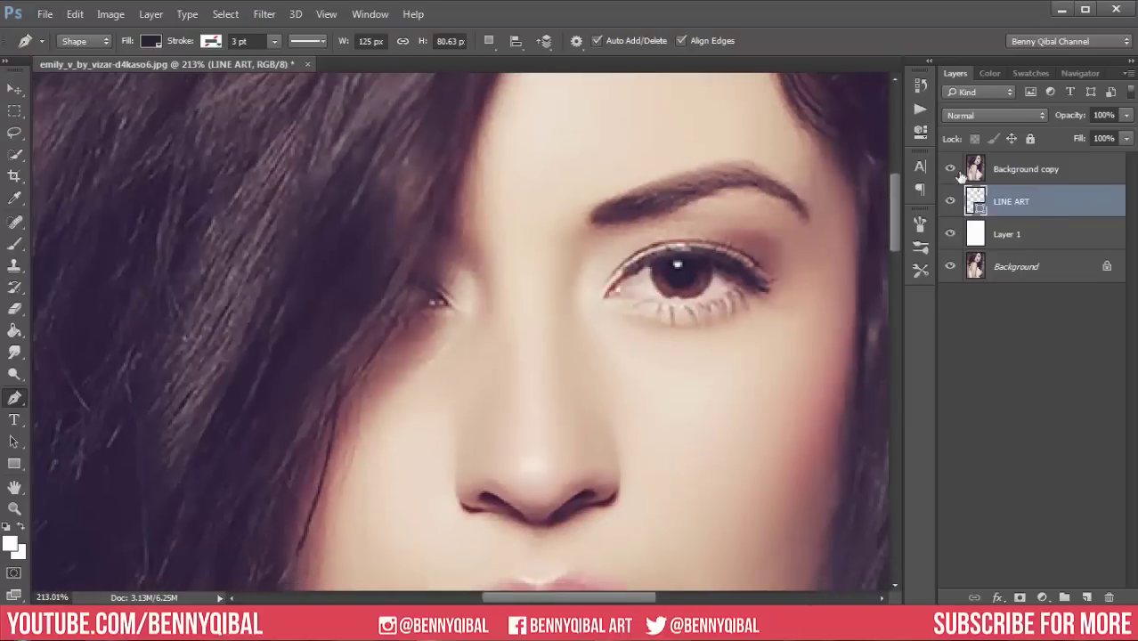
left_click(949, 168)
scroll(762, 325, "down", 2)
scroll(713, 402, "down", 2)
scroll(713, 402, "up", 2)
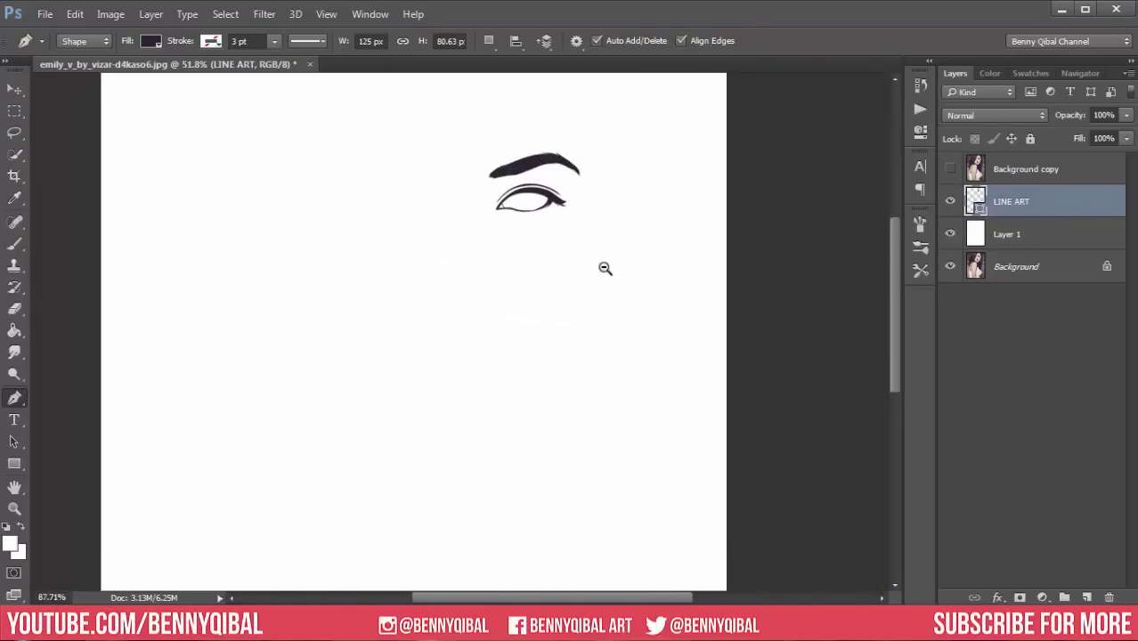
left_click(949, 168)
scroll(559, 285, "up", 3)
Draw the first curved lower-lash shape along the lower eyelid and close it.
left_click(1060, 207)
scroll(578, 376, "up", 1)
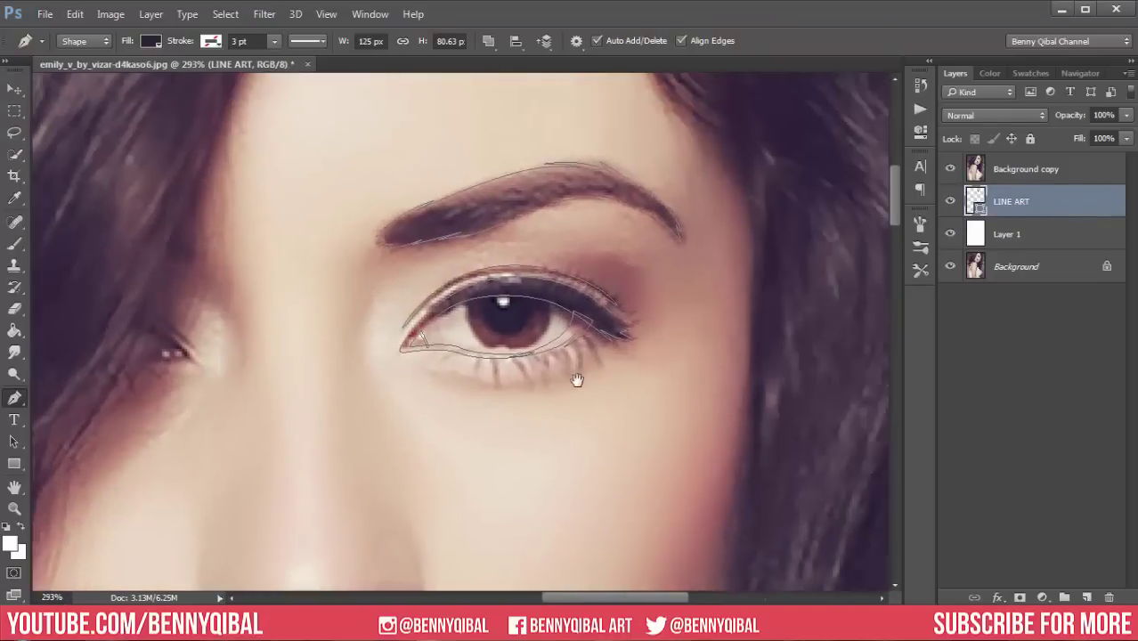
scroll(592, 253, "up", 2)
scroll(602, 265, "up", 2)
mouse_move(672, 385)
left_mouse_down()
mouse_move(685, 463)
mouse_move(719, 476)
left_mouse_up()
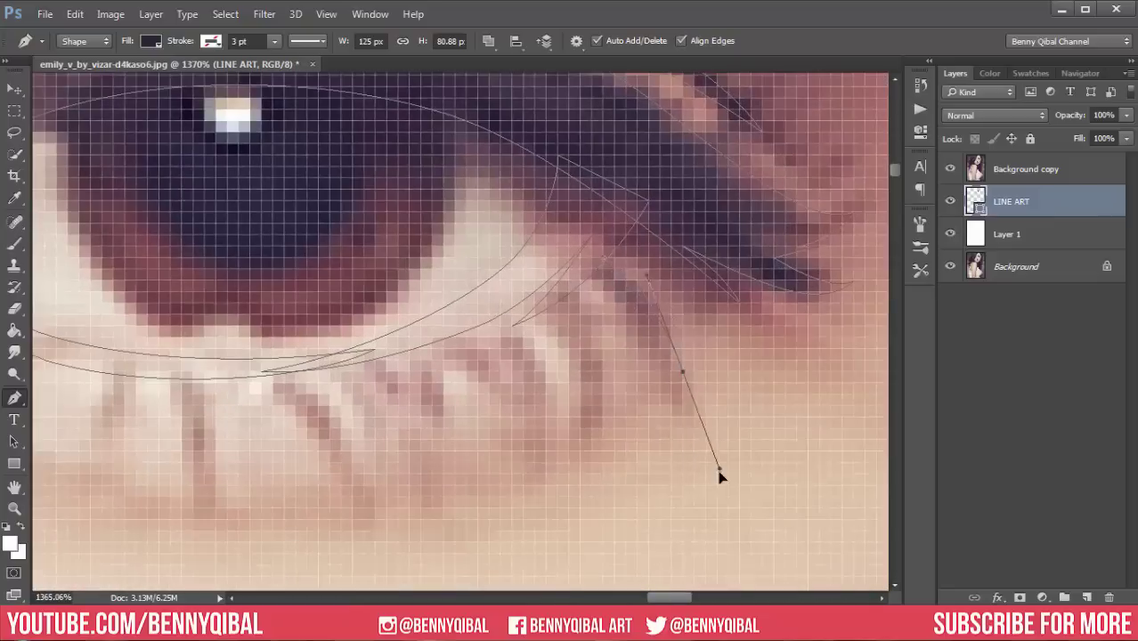
scroll(588, 268, "down", 1)
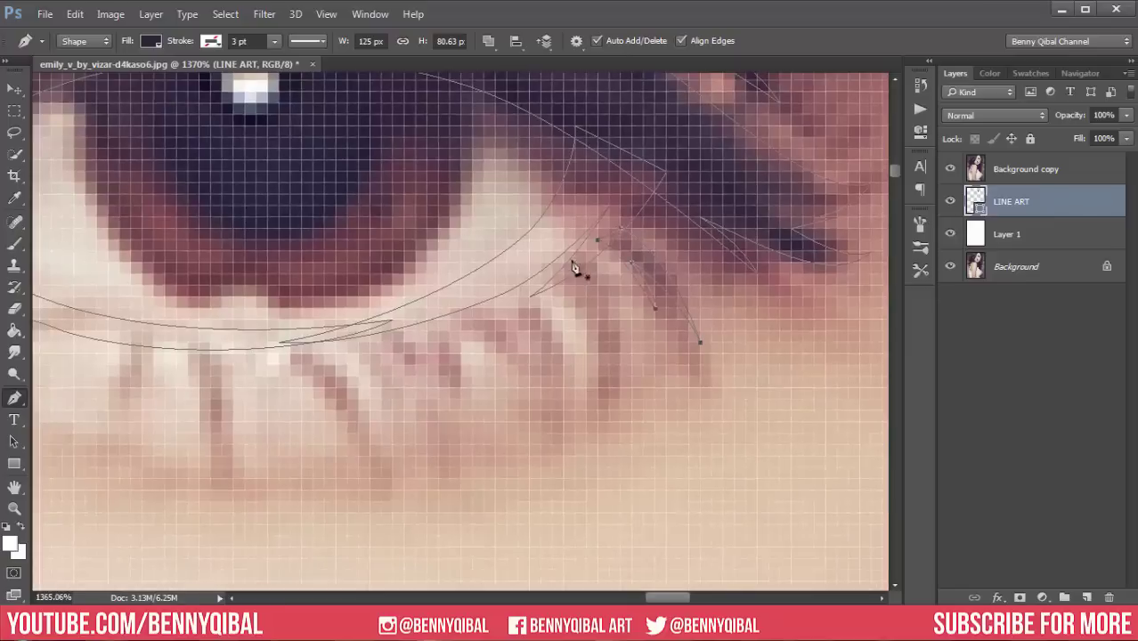
left_click_drag(614, 333, 511, 247)
scroll(561, 262, "down", 2)
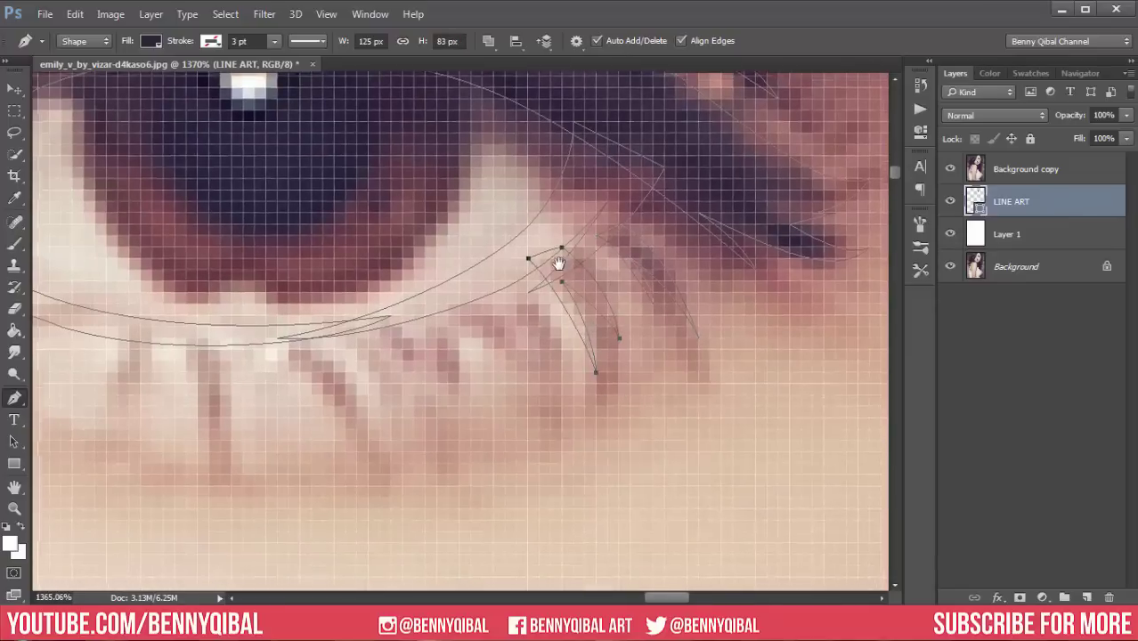
left_click_drag(588, 328, 588, 358)
scroll(552, 246, "down", 1)
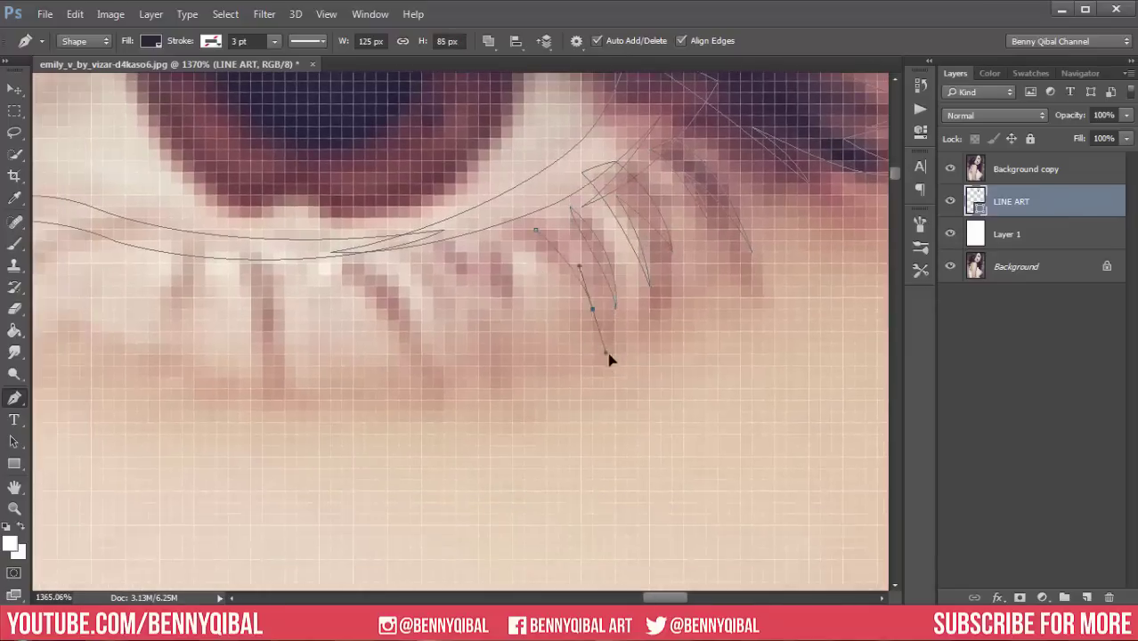
left_click(536, 233)
Draw several more thin curved lower-lash shapes beside the first one.
scroll(563, 275, "down", 1)
left_click(548, 229)
left_click_drag(570, 300, 520, 241)
left_click(549, 232)
scroll(539, 277, "down", 1)
left_click(508, 216)
scroll(491, 229, "down", 1)
left_click(477, 219)
left_click_drag(546, 331, 509, 270)
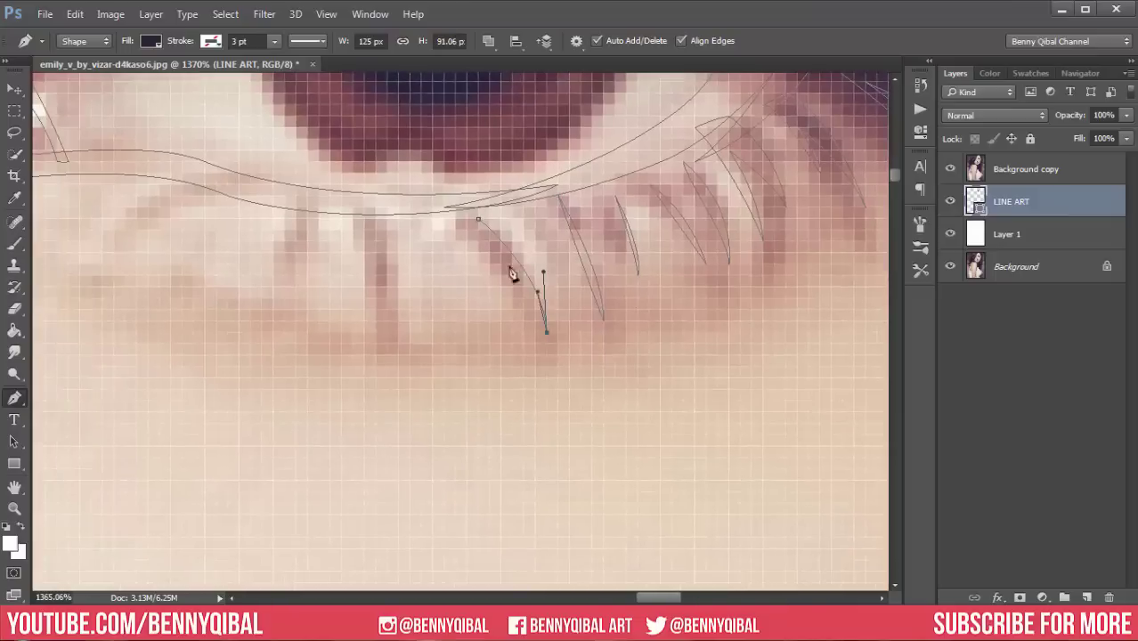
scroll(473, 247, "down", 1)
left_click(449, 221)
left_click_drag(449, 335, 434, 381)
left_click(449, 221)
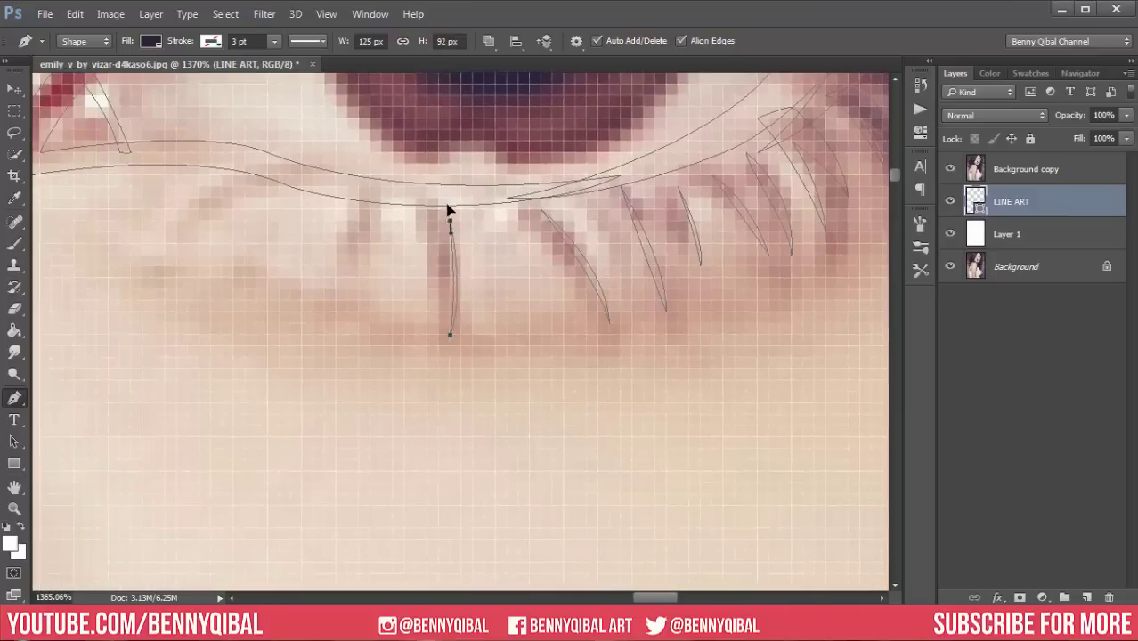
Start another curved lash shape under the eyelid.
scroll(449, 227, "left", 1)
left_click(457, 222)
left_click_drag(435, 278, 465, 211)
scroll(473, 253, "down", 2)
scroll(481, 198, "down", 3)
scroll(526, 266, "up", 4)
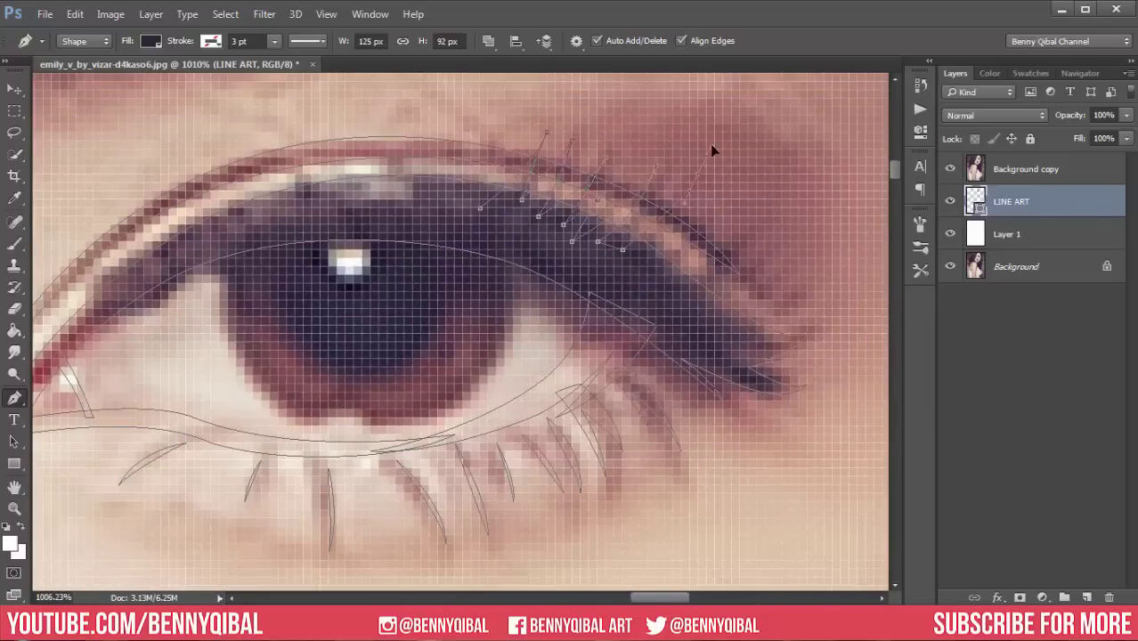
scroll(713, 150, "right", 1)
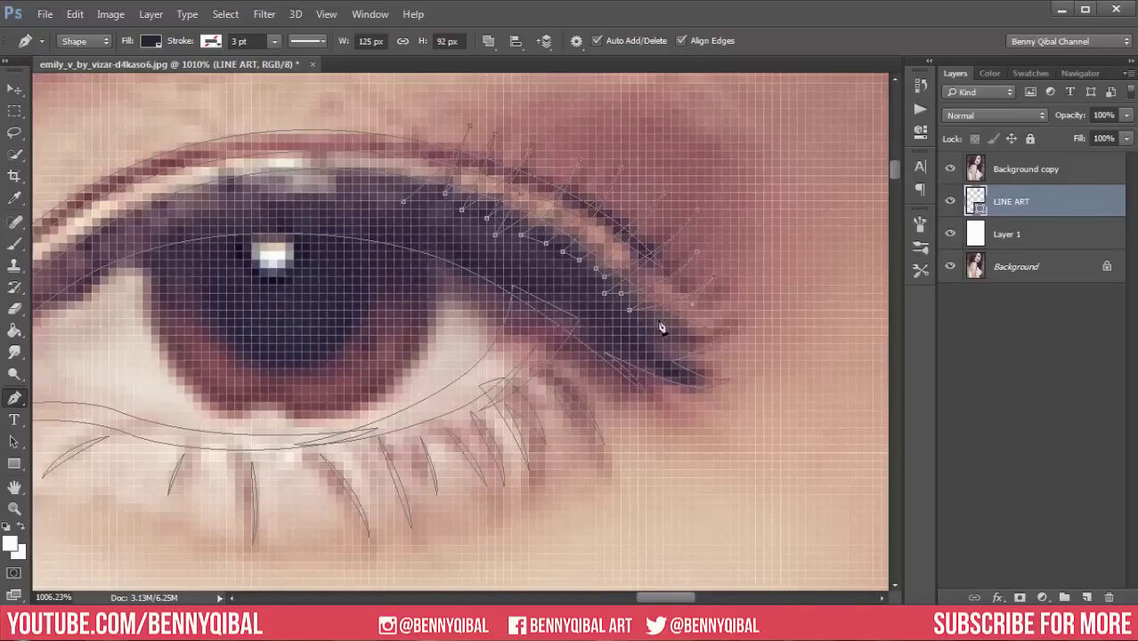
scroll(668, 348, "left", 1)
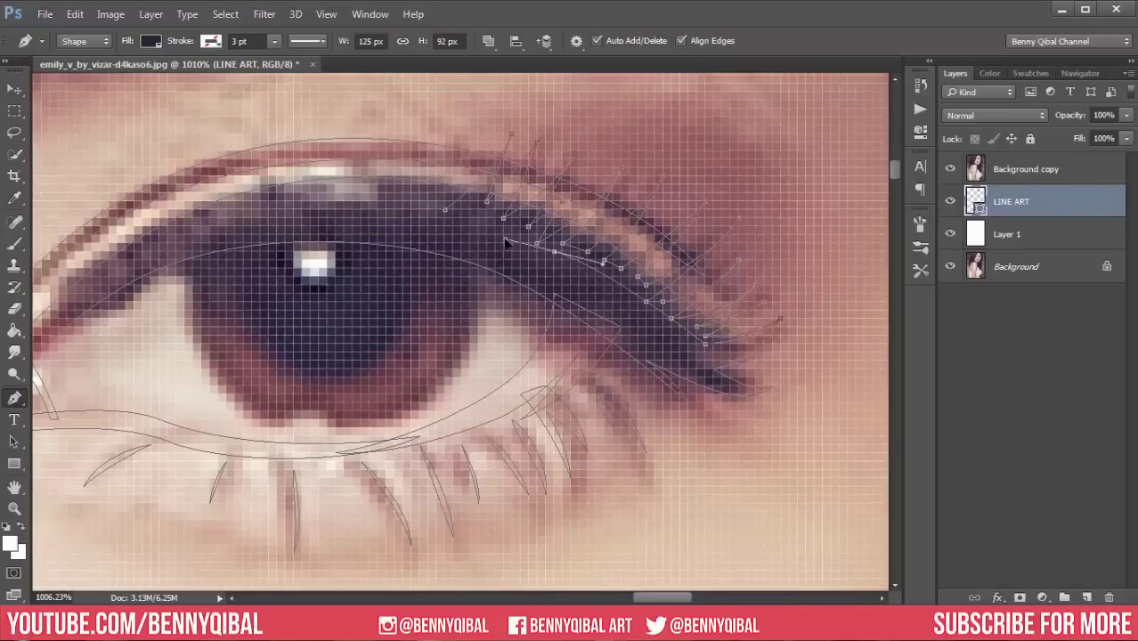
scroll(445, 217, "down", 2)
scroll(541, 203, "down", 2)
scroll(540, 203, "down", 5)
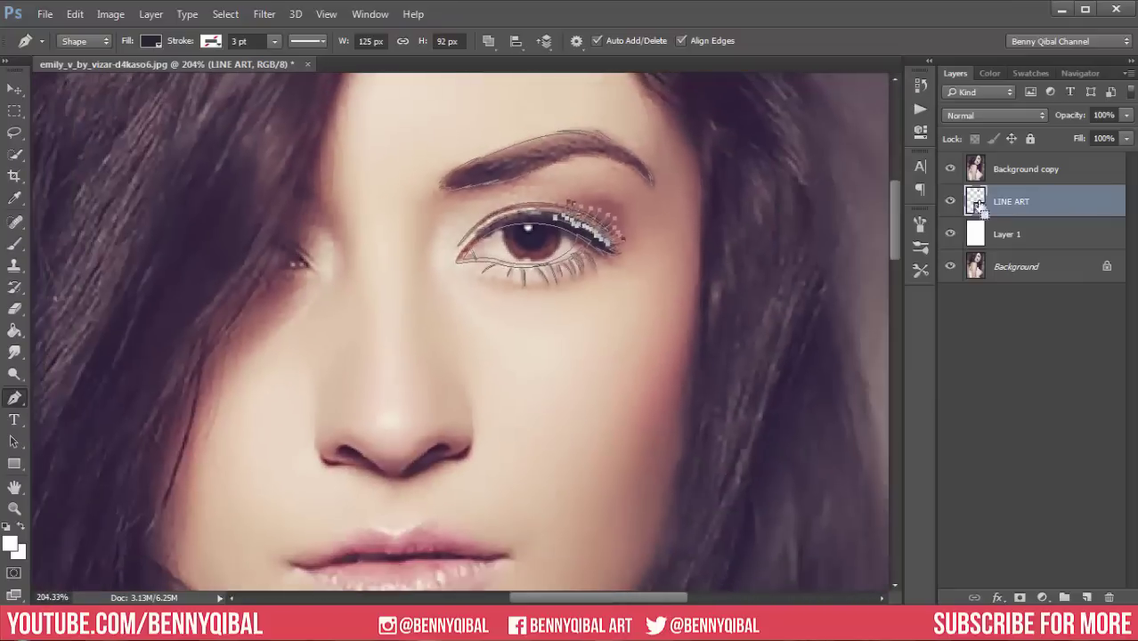
left_click(950, 168)
scroll(739, 205, "down", 2)
scroll(722, 224, "up", 1)
left_click(949, 168)
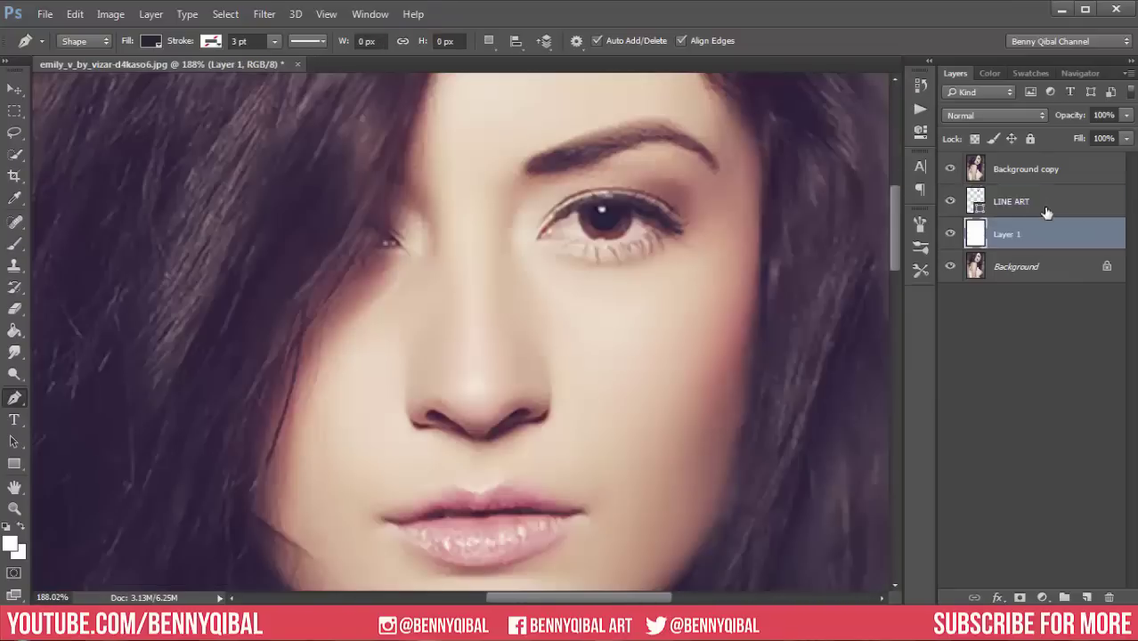
scroll(577, 234, "up", 3)
scroll(343, 308, "down", 2)
scroll(347, 374, "down", 3)
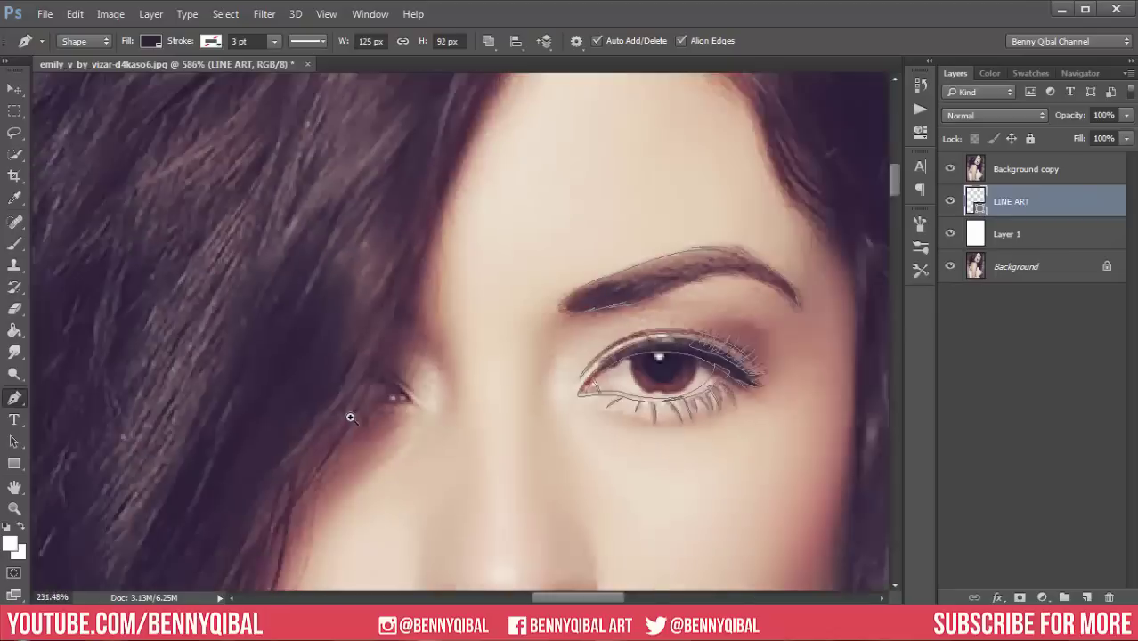
scroll(350, 411, "up", 3)
scroll(427, 381, "up", 2)
scroll(405, 323, "up", 1)
left_click(232, 225)
Outline the left and right nostril wings with curved shapes.
left_click_drag(257, 319, 298, 347)
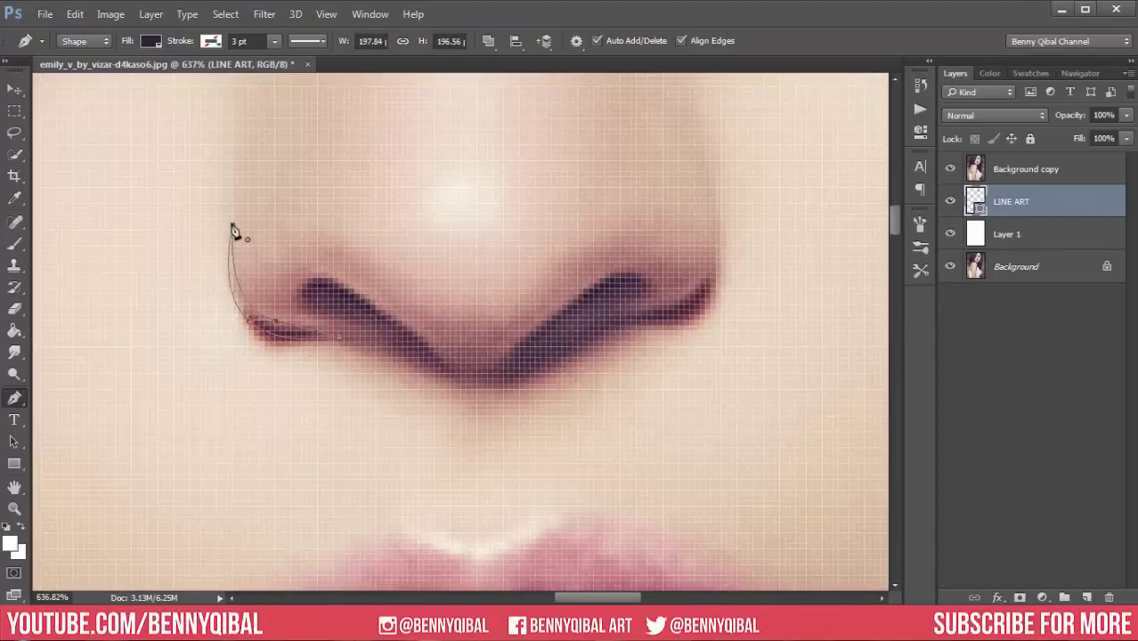
scroll(666, 247, "right", 2)
left_click_drag(605, 310, 523, 330)
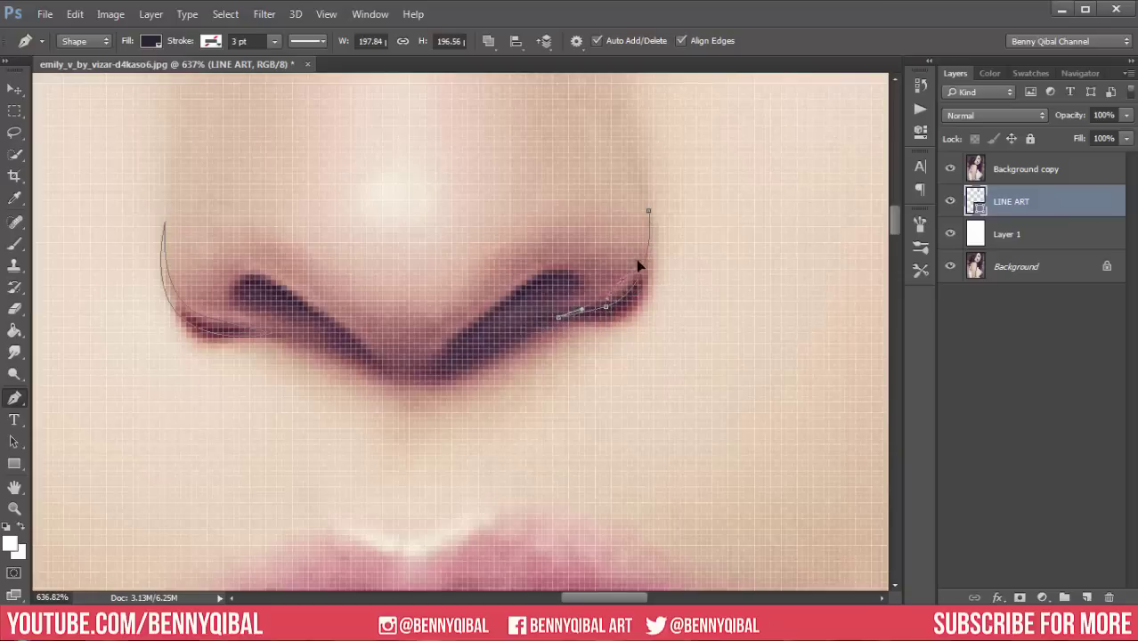
left_click_drag(583, 253, 641, 208)
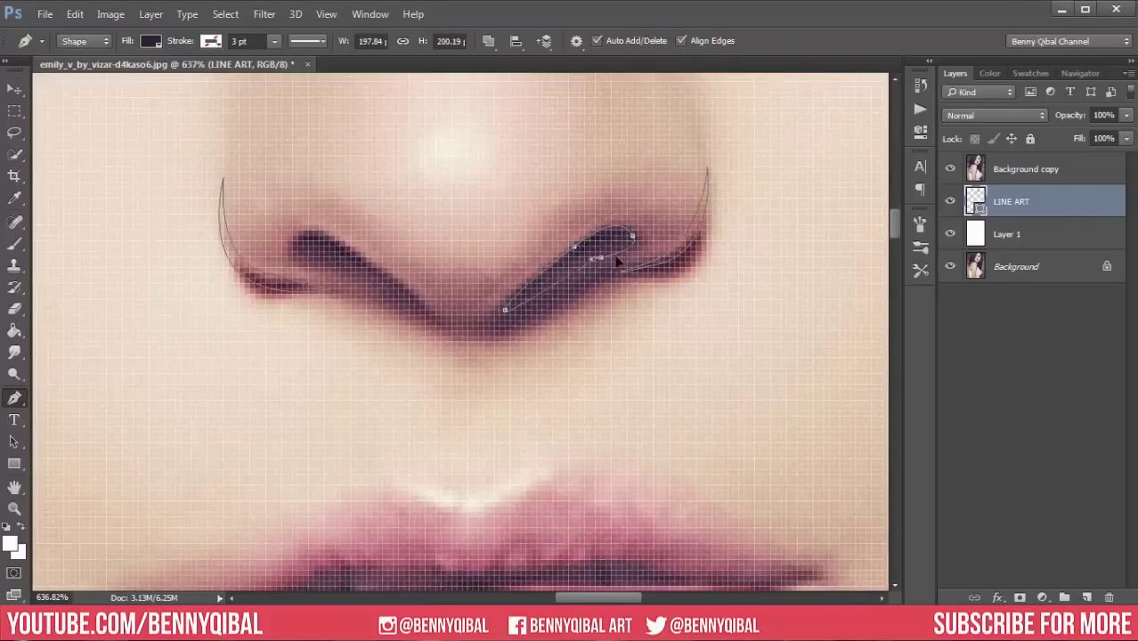
scroll(617, 258, "left", 1)
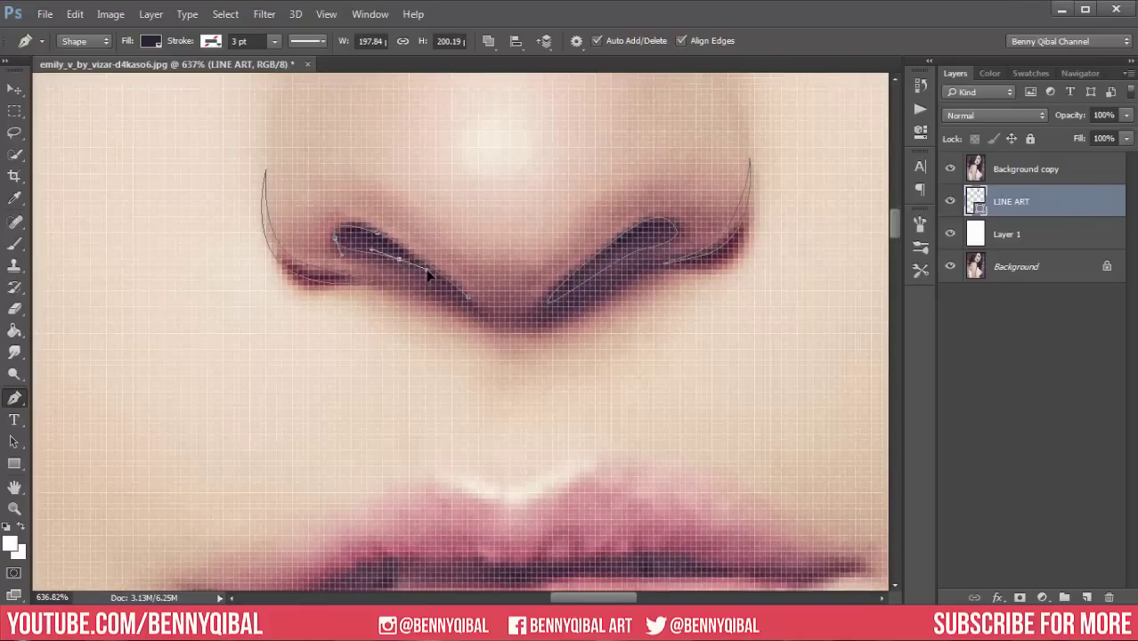
Trace the shadowed nose base curve, converting one point between corner and smooth.
left_click(427, 276)
left_click_drag(557, 296, 632, 247)
left_click(564, 288, "alt")
left_click_drag(574, 282, 661, 213)
left_click_drag(527, 321, 448, 317)
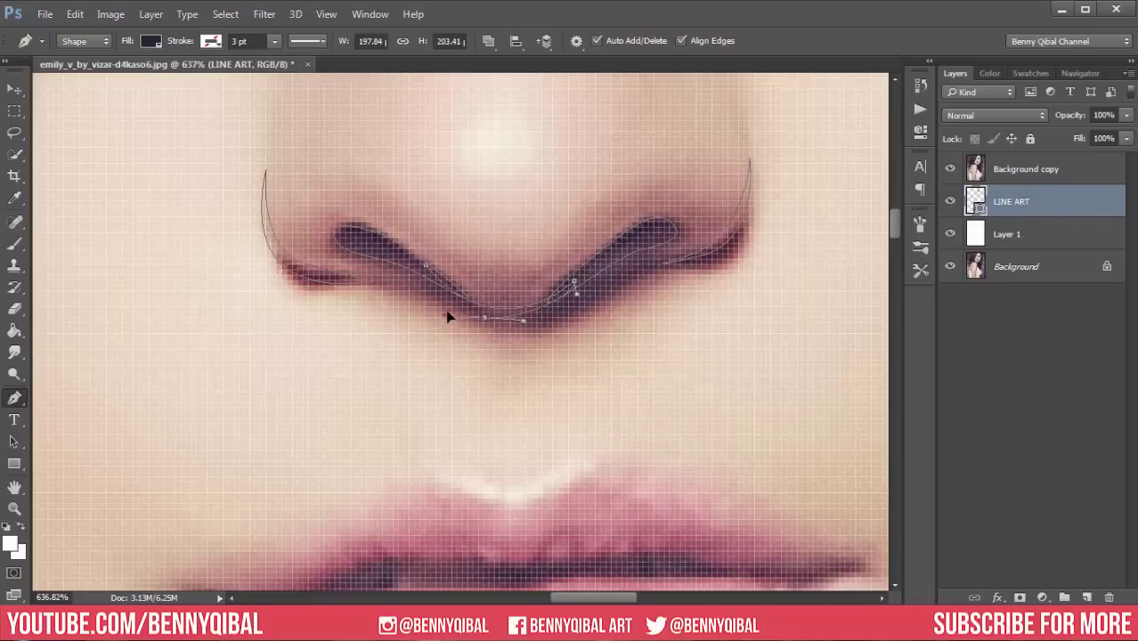
Hide and re-show the Background copy to check the nose line art.
left_click(950, 169)
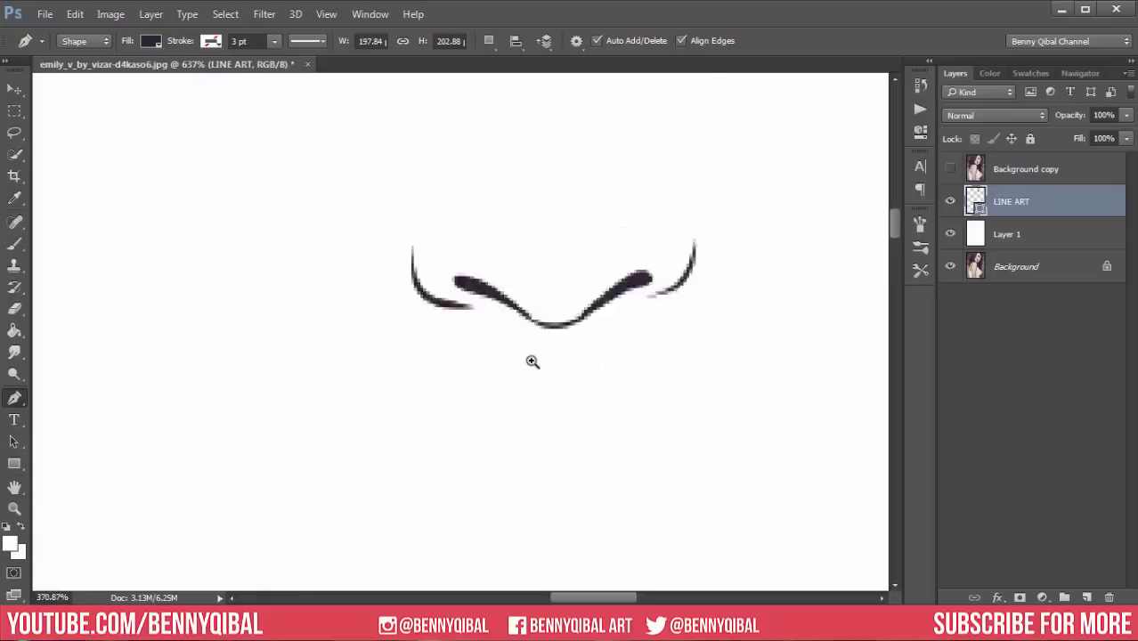
scroll(534, 360, "down", 3)
scroll(542, 386, "up", 2)
left_click(950, 234)
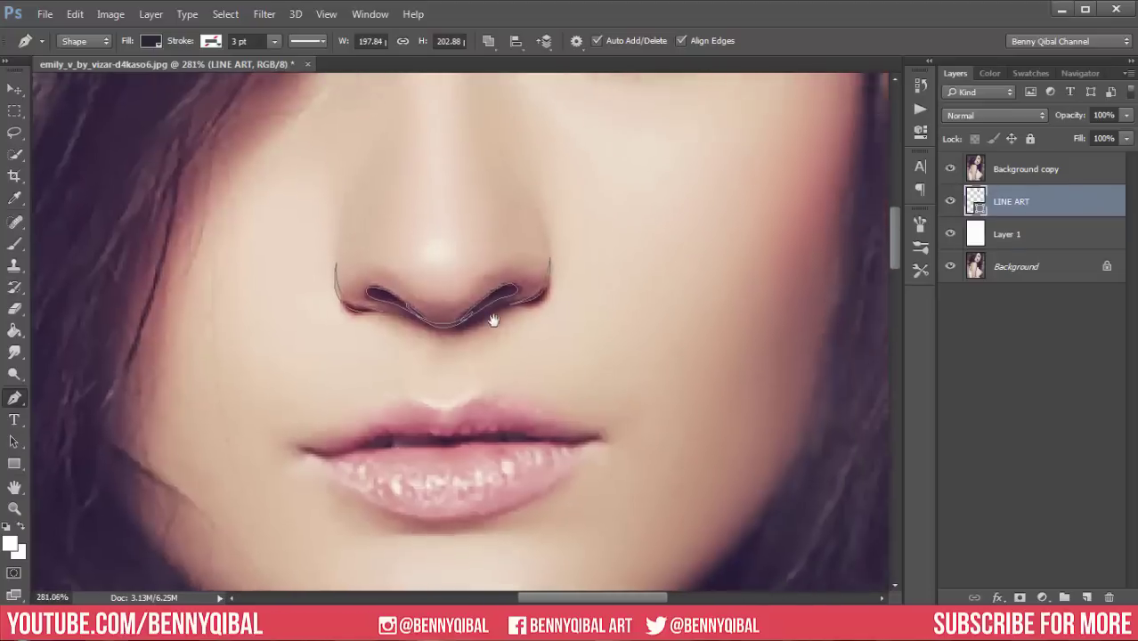
scroll(406, 302, "up", 2)
Resize the image to 1000 pixels wide via Image Size, growing it from 3.13M to 4.29M.
scroll(223, 356, "up", 2)
left_click(278, 372)
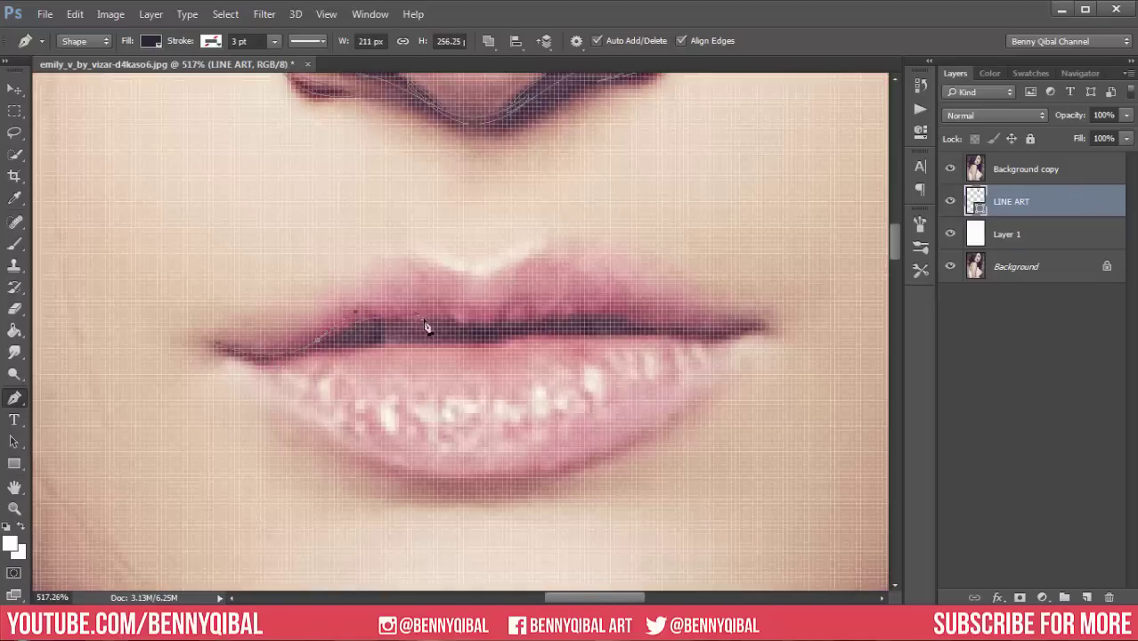
left_click(150, 14)
left_click(125, 119)
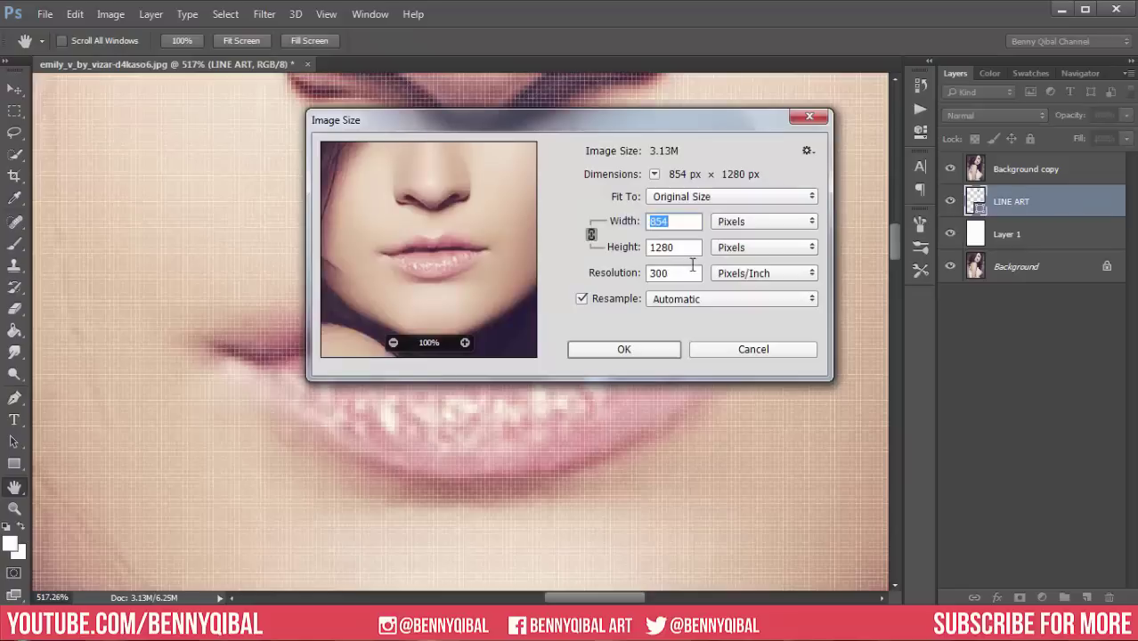
type("100")
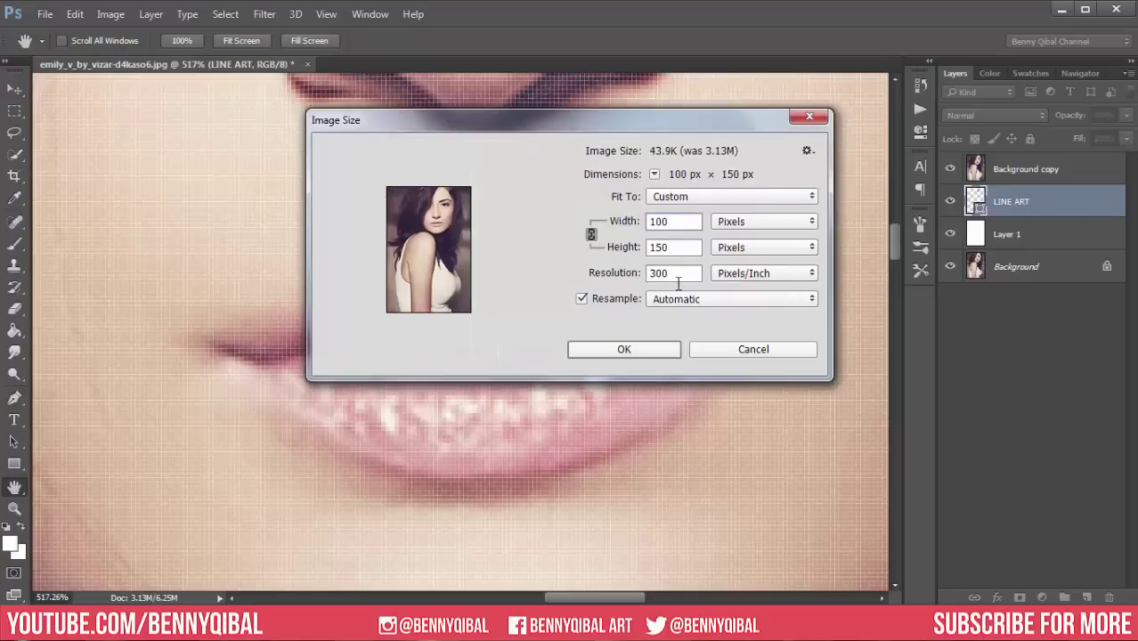
type("0")
left_click(623, 347)
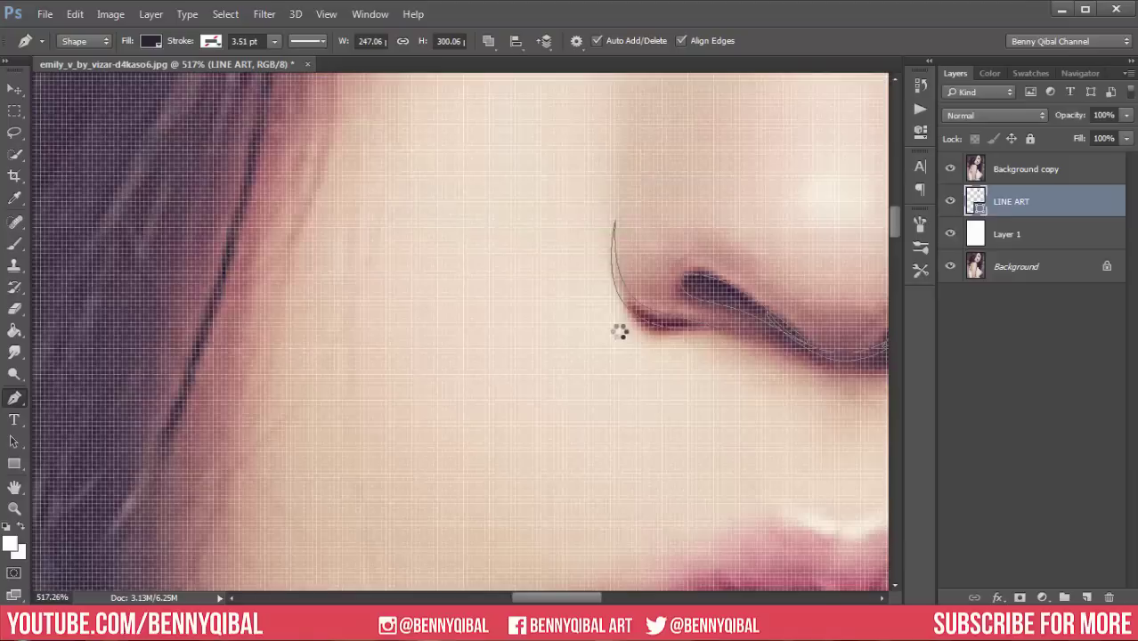
left_click_drag(617, 328, 368, 302)
scroll(645, 315, "down", 2)
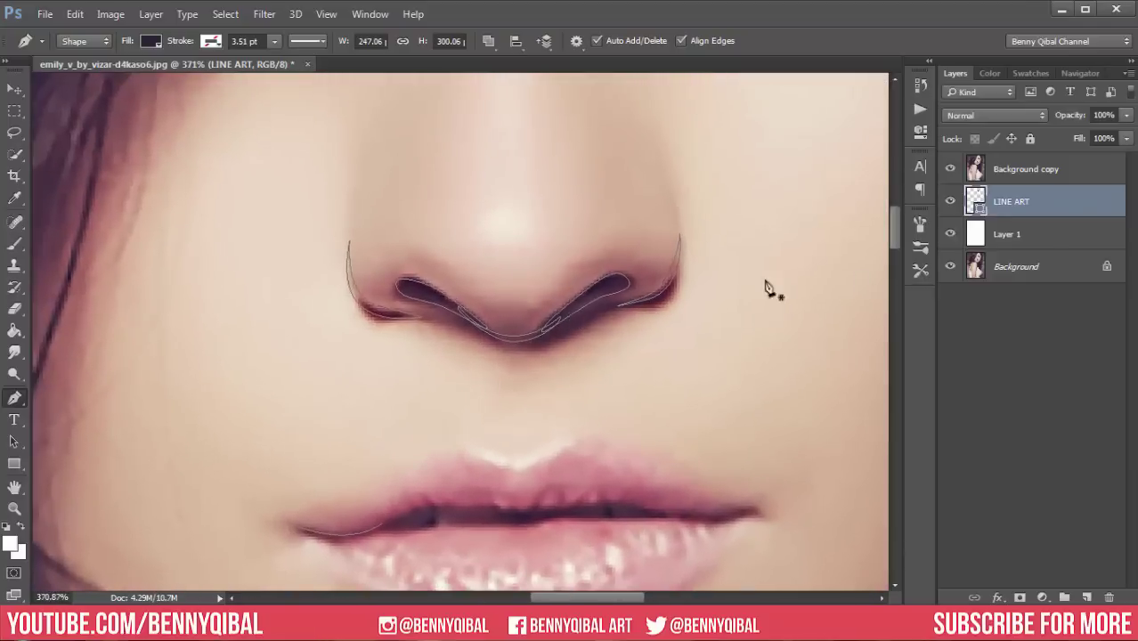
Extend the lip parting line toward the right corner and close the shape.
scroll(756, 309, "up", 1)
scroll(374, 294, "down", 2)
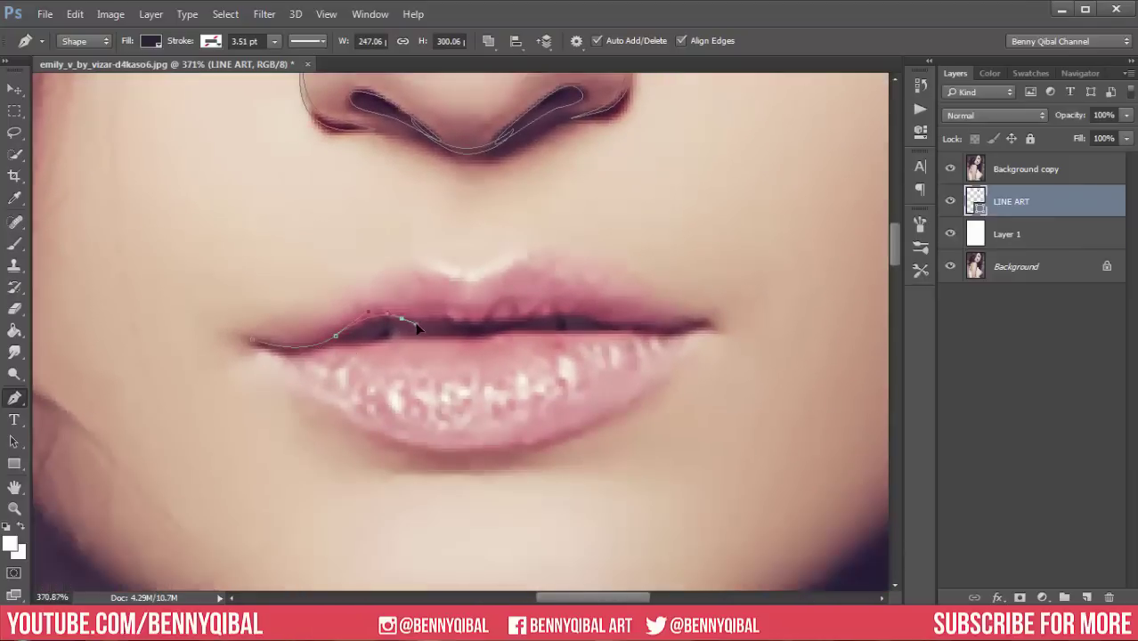
left_click_drag(640, 327, 682, 331)
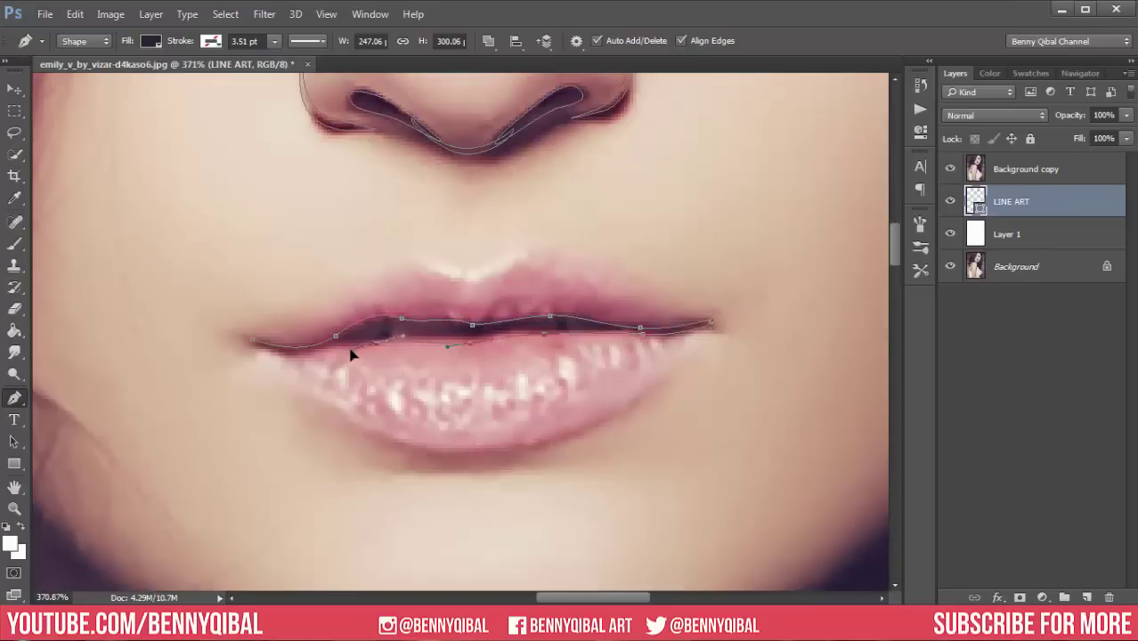
left_click(255, 349)
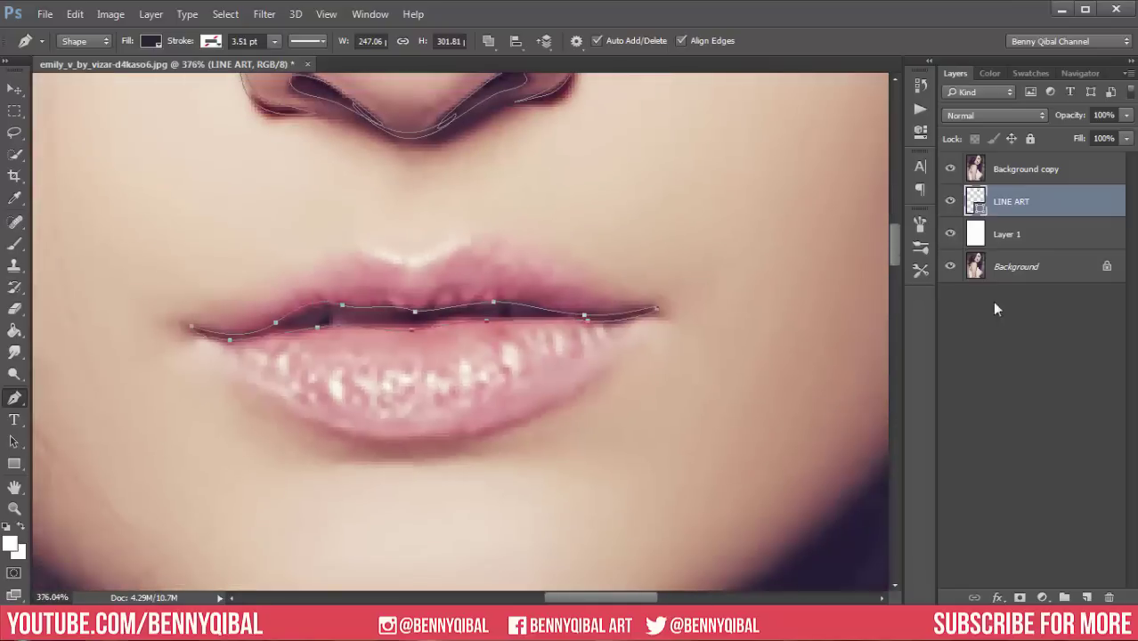
Check the line art against the photo, then add empty Layer 2 above LINE ART.
left_click(950, 168)
scroll(599, 287, "down", 5)
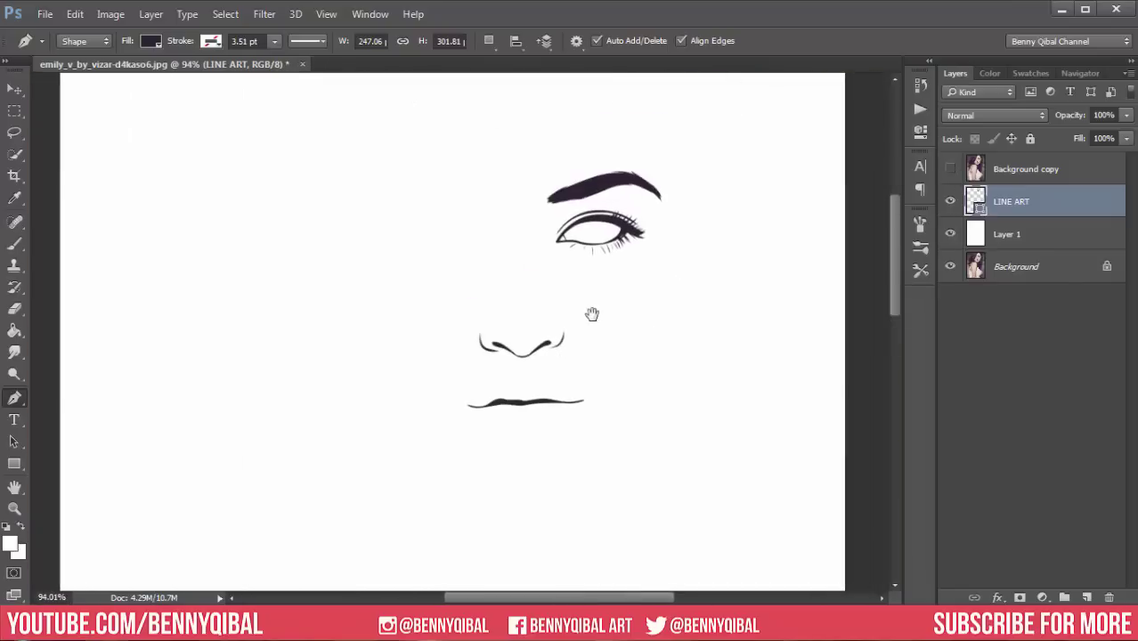
left_click(950, 168)
scroll(665, 234, "up", 3)
left_click_drag(758, 320, 743, 307)
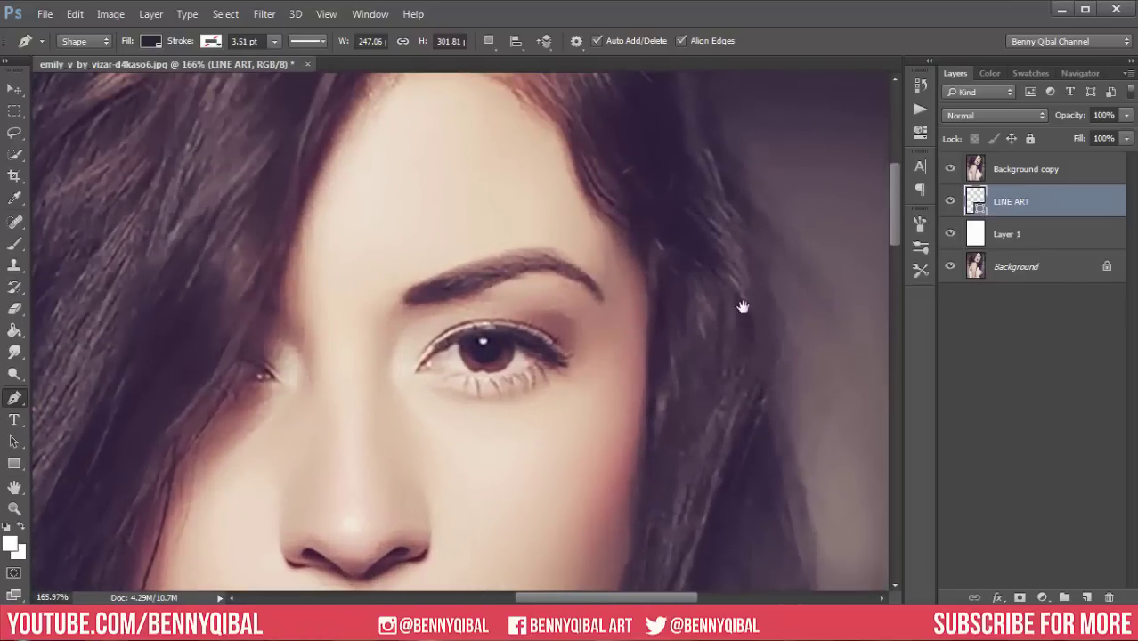
left_click(394, 297)
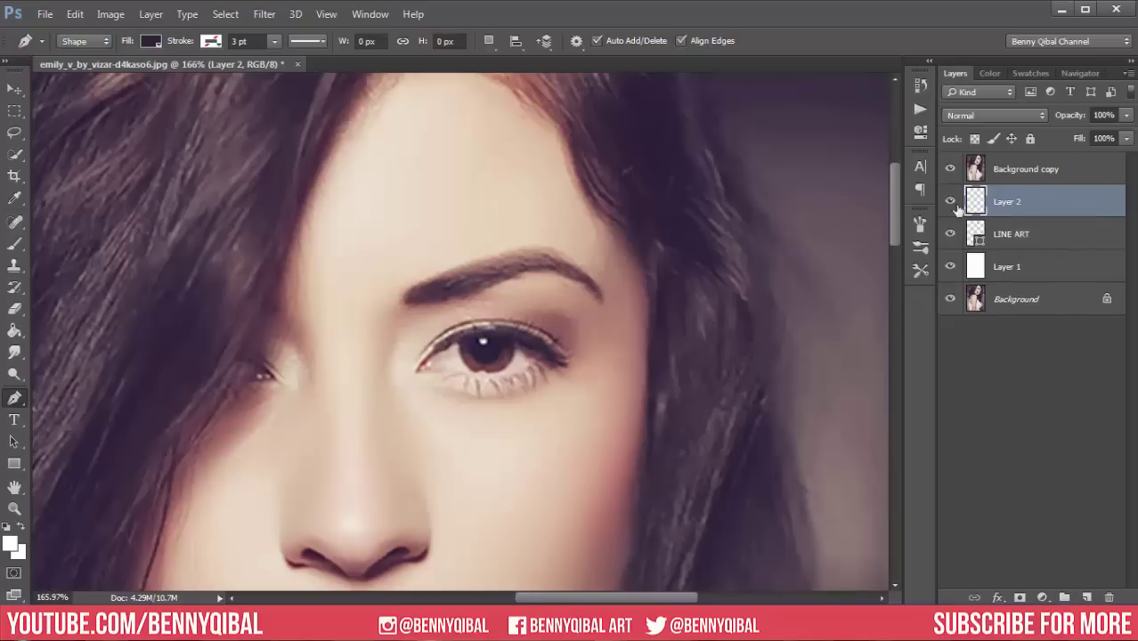
Trace pen anchors from the hairline down the right temple and along the jawline.
left_click_drag(493, 79, 497, 116)
scroll(534, 136, "up", 3)
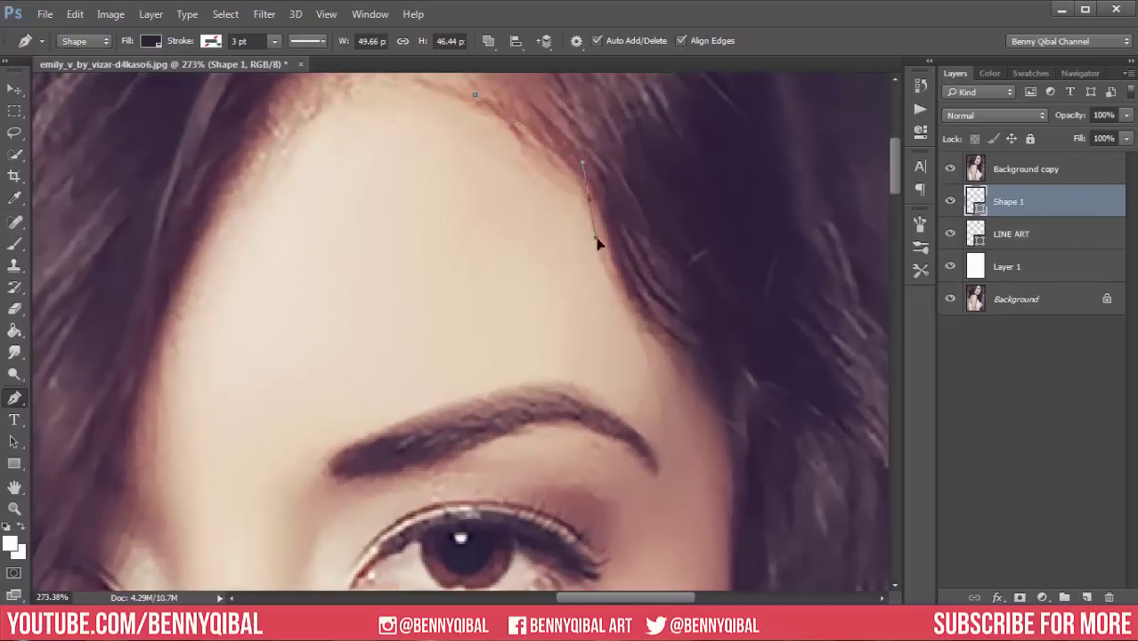
left_click_drag(582, 170, 589, 199)
left_click_drag(615, 240, 618, 266)
left_click_drag(670, 340, 719, 367)
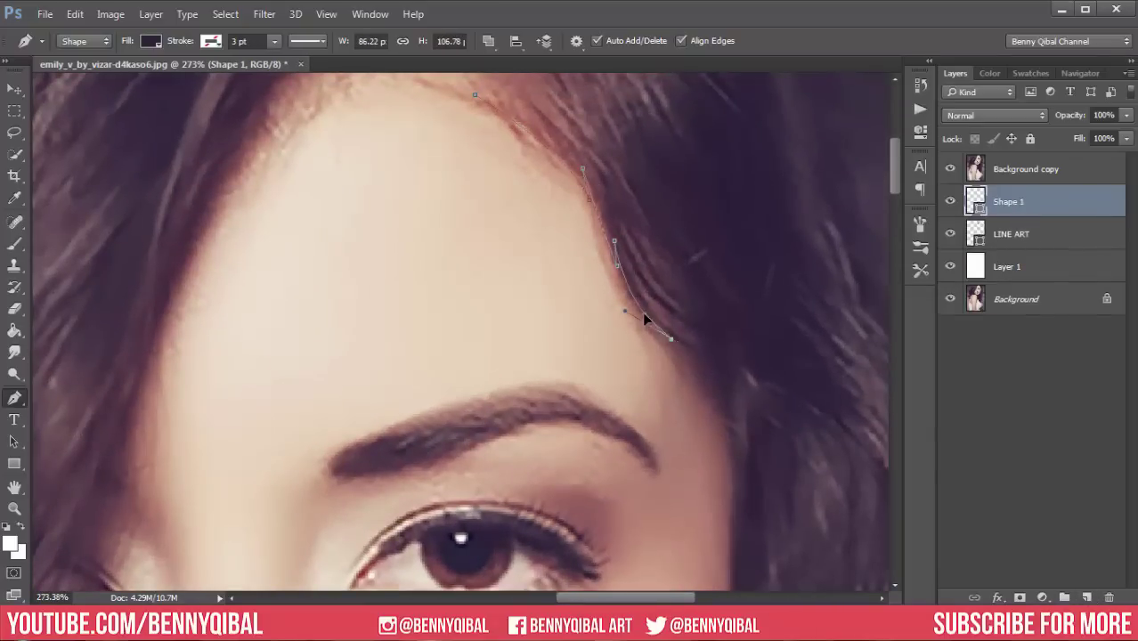
scroll(681, 330, "down", 2)
left_click_drag(682, 307, 699, 392)
scroll(699, 391, "down", 2)
left_click_drag(725, 471, 726, 481)
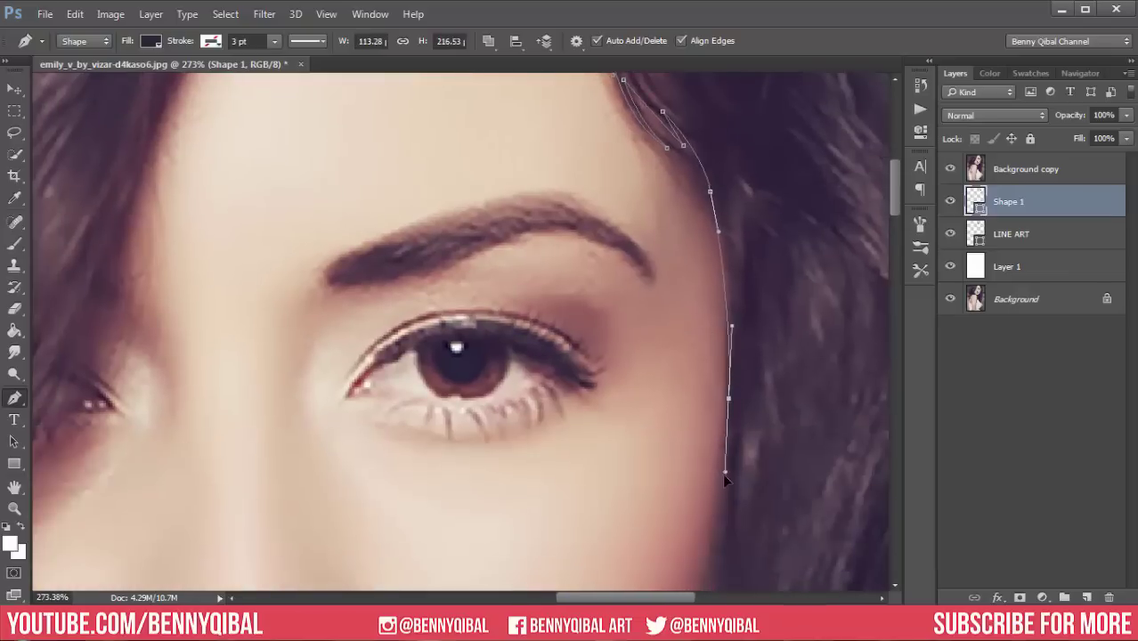
scroll(726, 480, "down", 3)
left_click_drag(694, 413, 668, 456)
left_click_drag(723, 364, 721, 349)
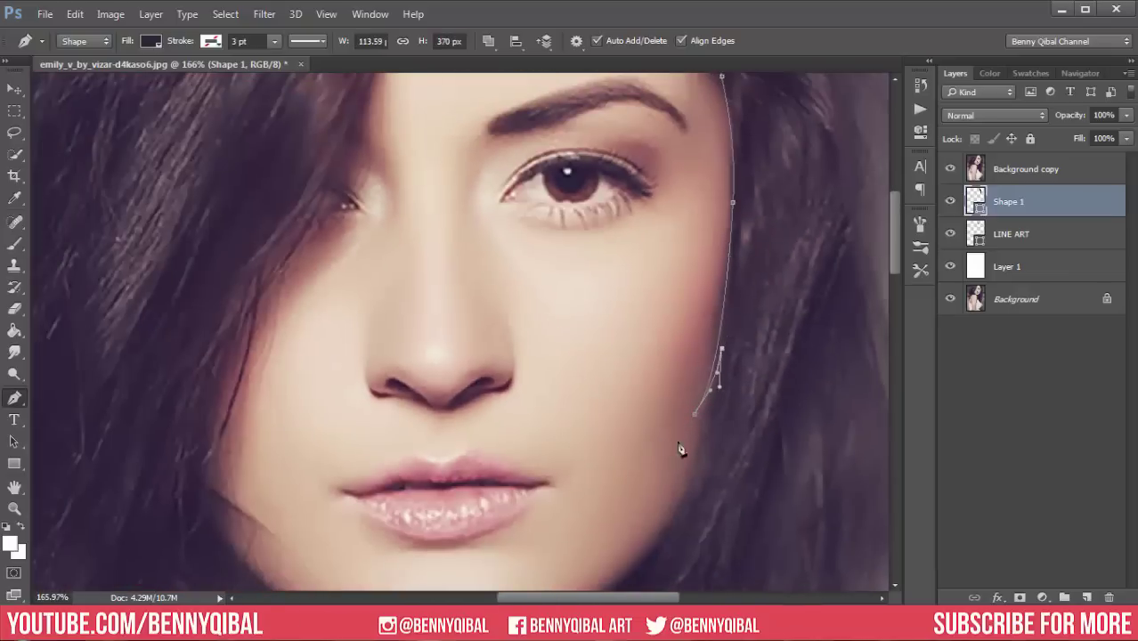
Continue the face outline across the chin and up the left jawline.
scroll(723, 416, "down", 2)
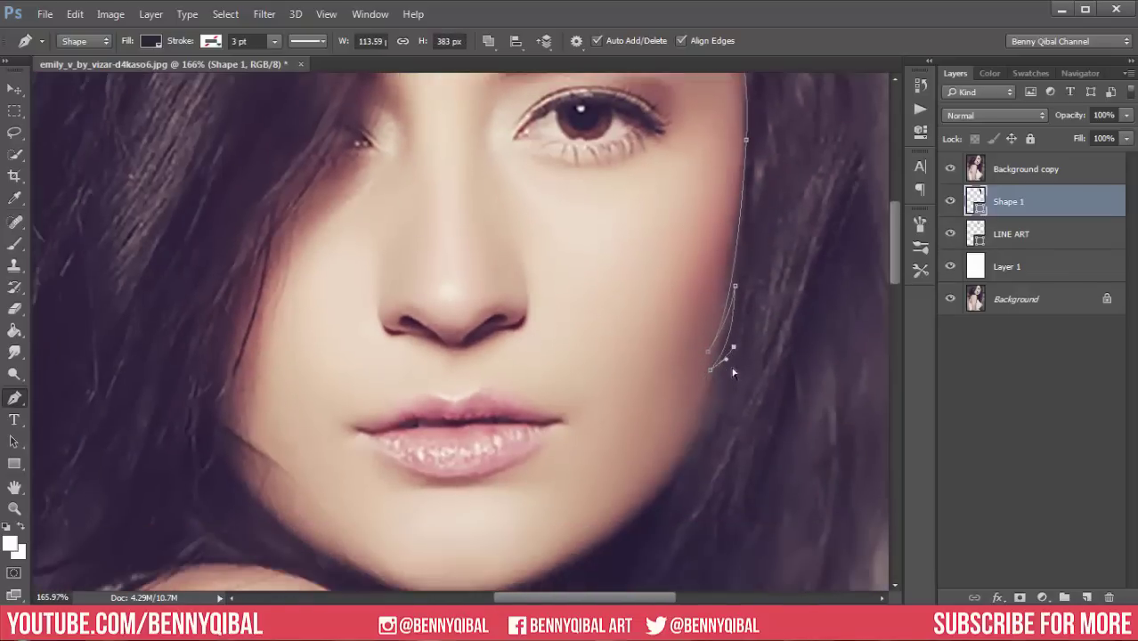
scroll(735, 345, "up", 2)
scroll(723, 369, "down", 2)
left_click(629, 479)
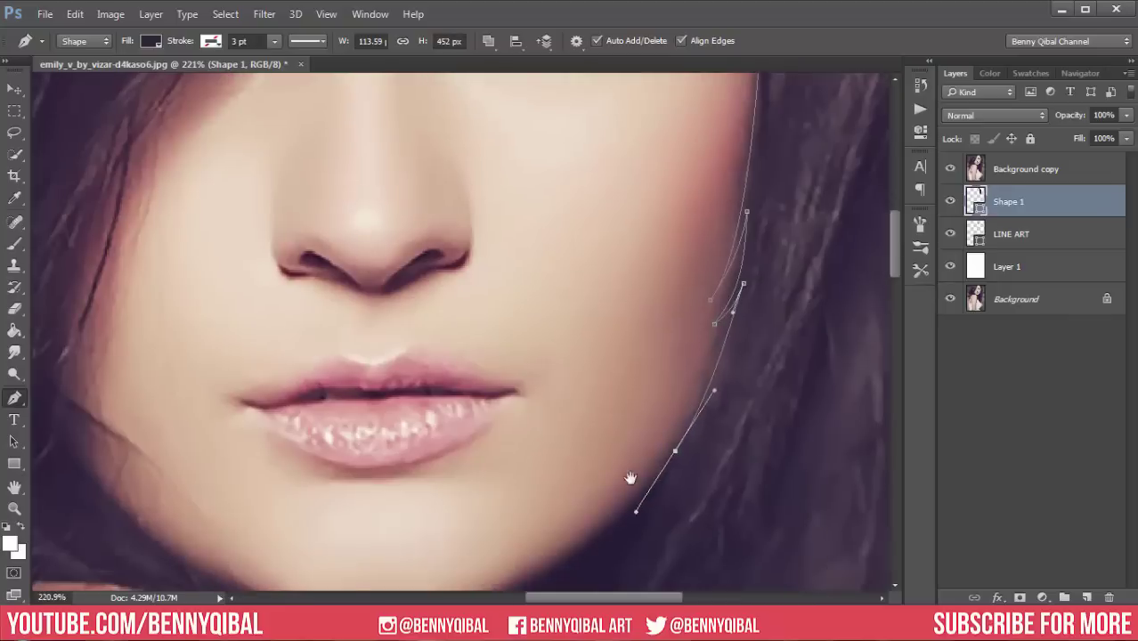
scroll(629, 478, "down", 2)
left_click(584, 498)
scroll(495, 502, "down", 3)
left_click_drag(437, 444, 365, 396)
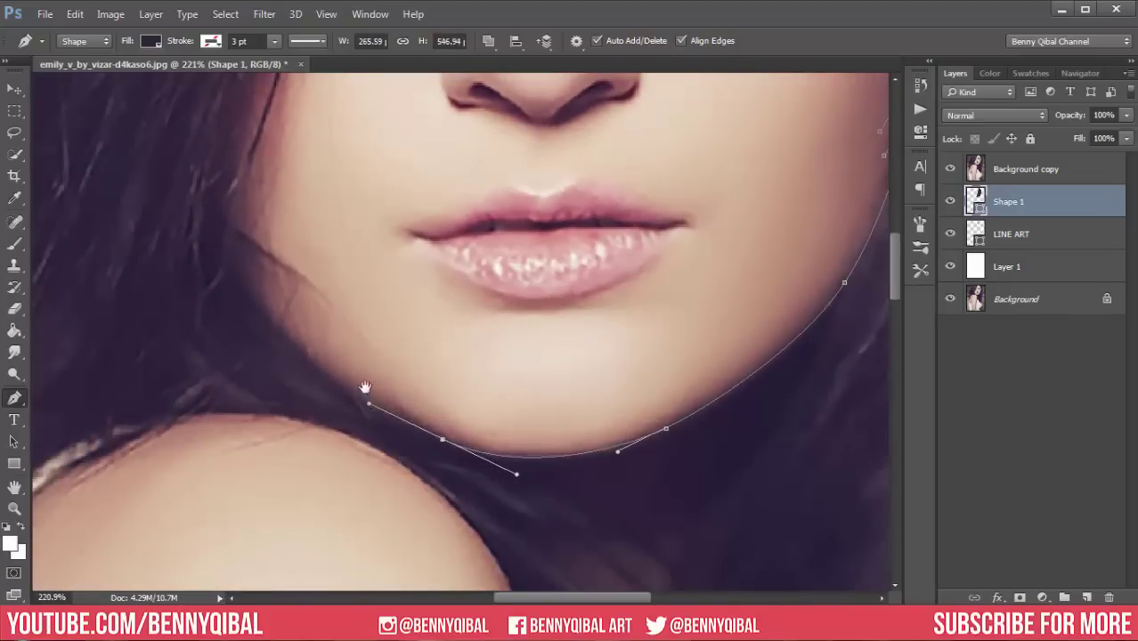
scroll(363, 386, "up", 2)
mouse_move(290, 344)
left_mouse_down()
mouse_move(262, 312)
mouse_move(318, 308)
mouse_move(377, 196)
left_mouse_up()
scroll(294, 356, "up", 2)
scroll(320, 408, "up", 2)
scroll(329, 306, "up", 2)
Extend the outline up the cheek and along the hair edge toward the forehead.
left_click(329, 311)
scroll(326, 334, "up", 3)
left_click_drag(437, 140, 416, 261)
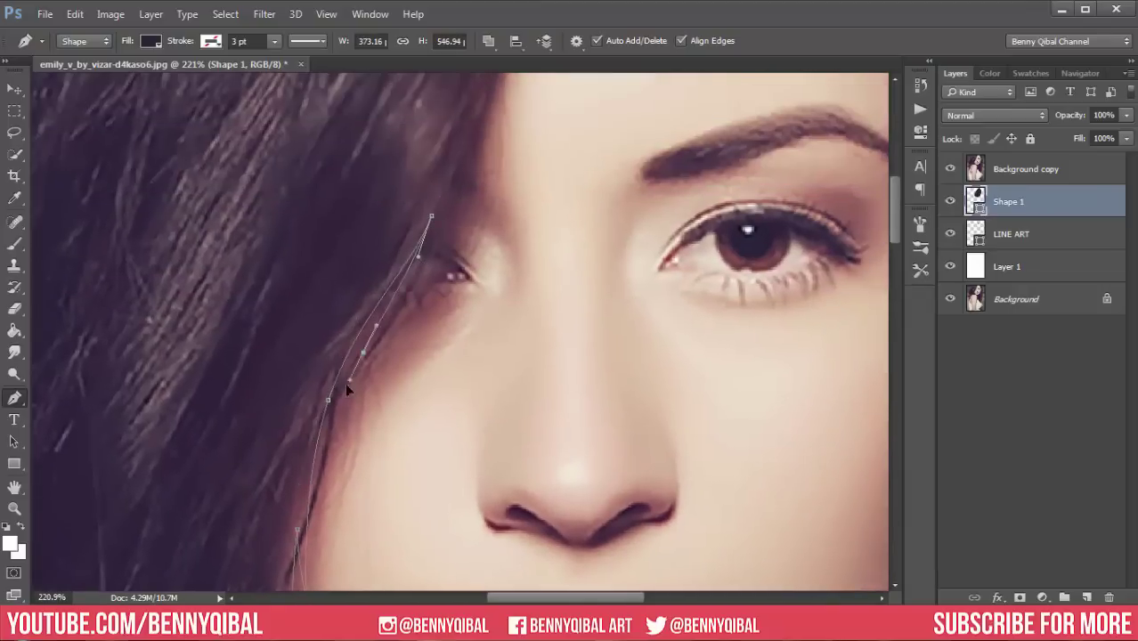
left_click_drag(355, 359, 381, 300)
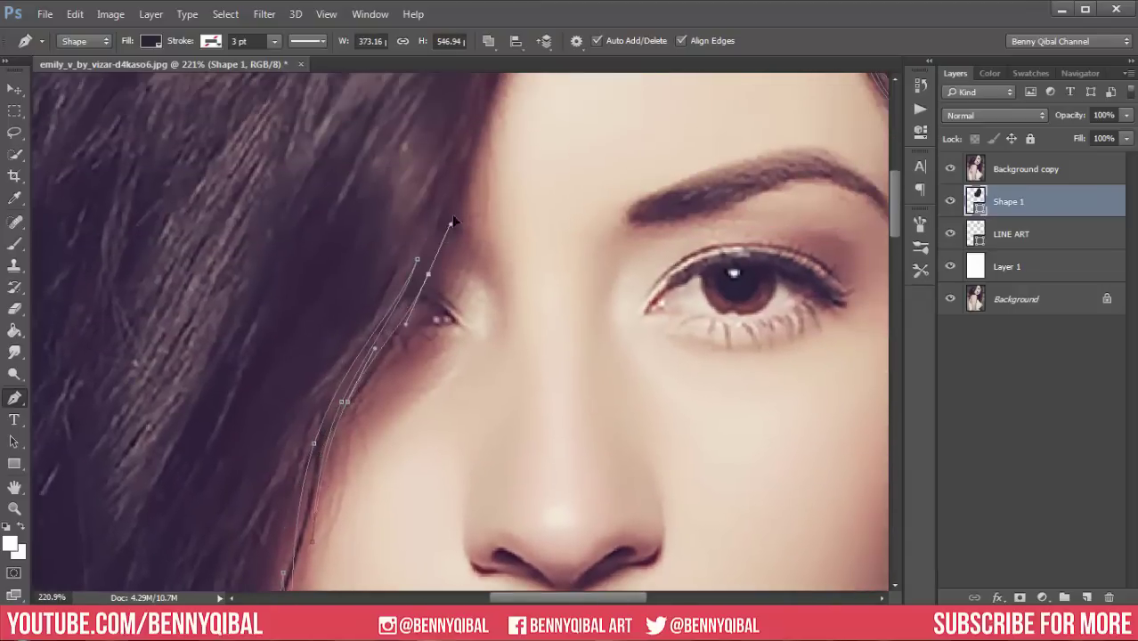
left_click_drag(420, 203, 433, 303)
left_click_drag(330, 432, 353, 377)
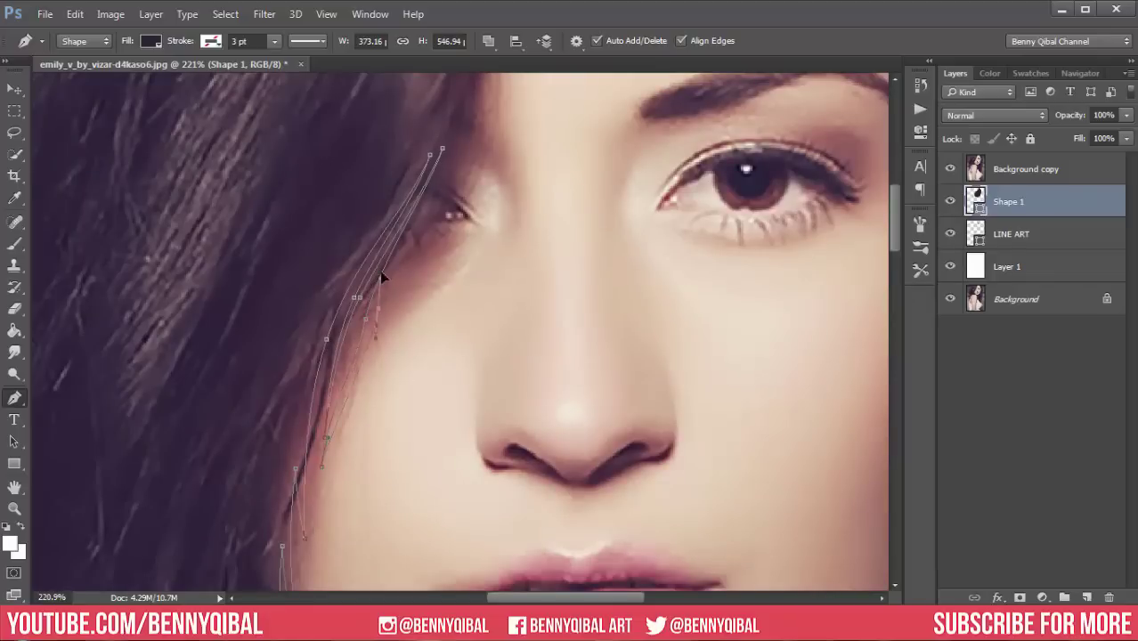
scroll(385, 265, "up", 2)
scroll(449, 223, "up", 3)
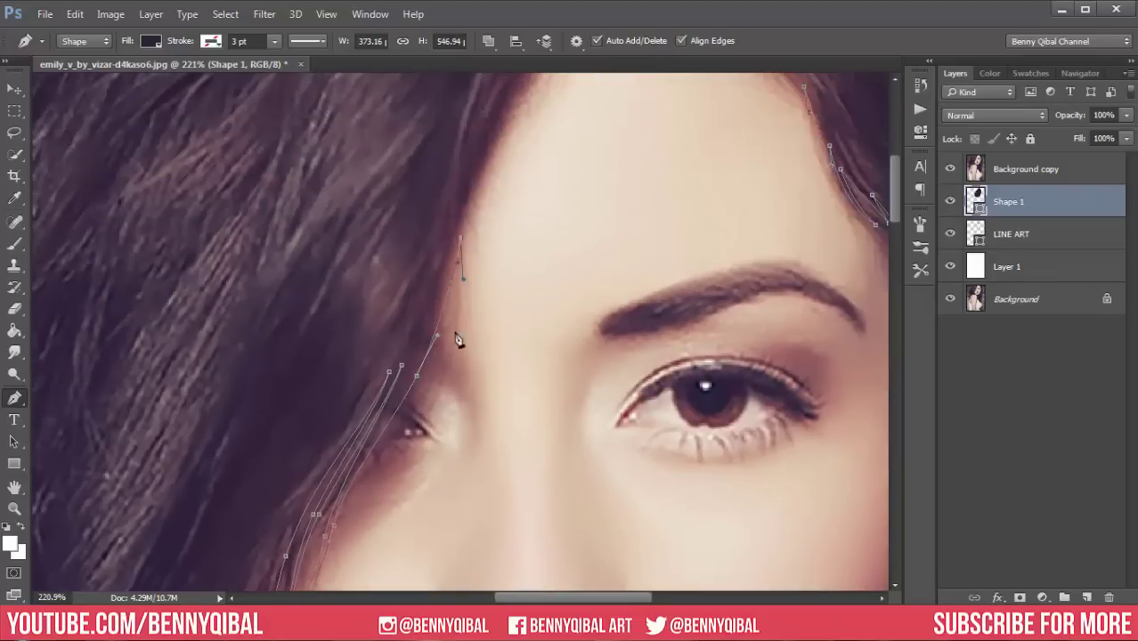
scroll(465, 185, "up", 2)
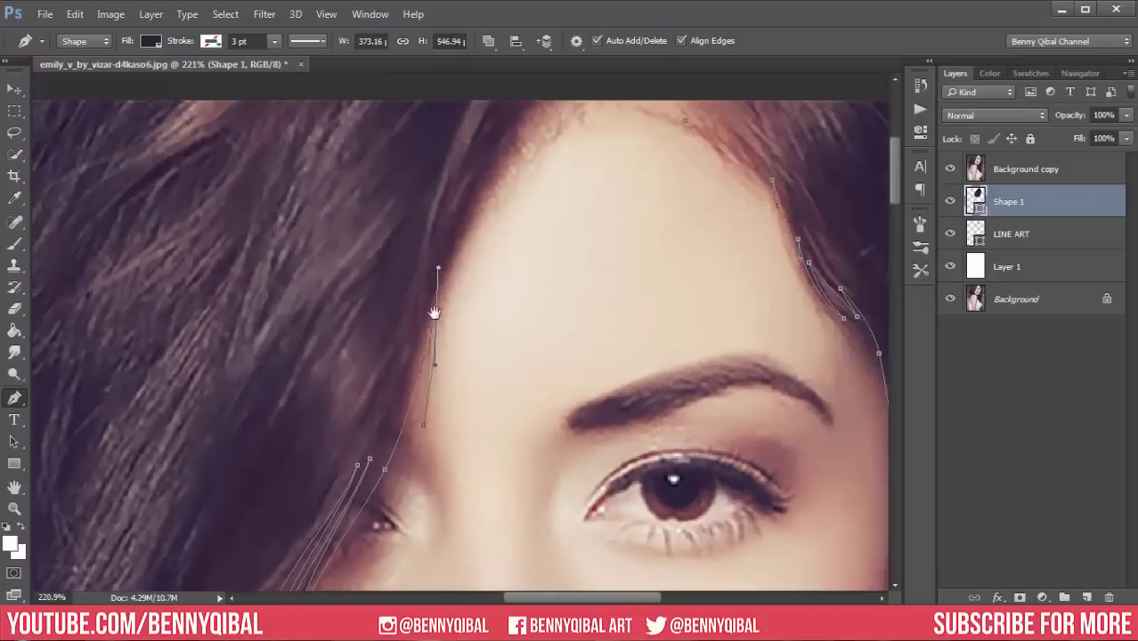
scroll(436, 204, "up", 2)
scroll(410, 225, "up", 2)
Close the face outline with curved anchors across the top of the forehead.
left_click_drag(451, 254, 487, 242)
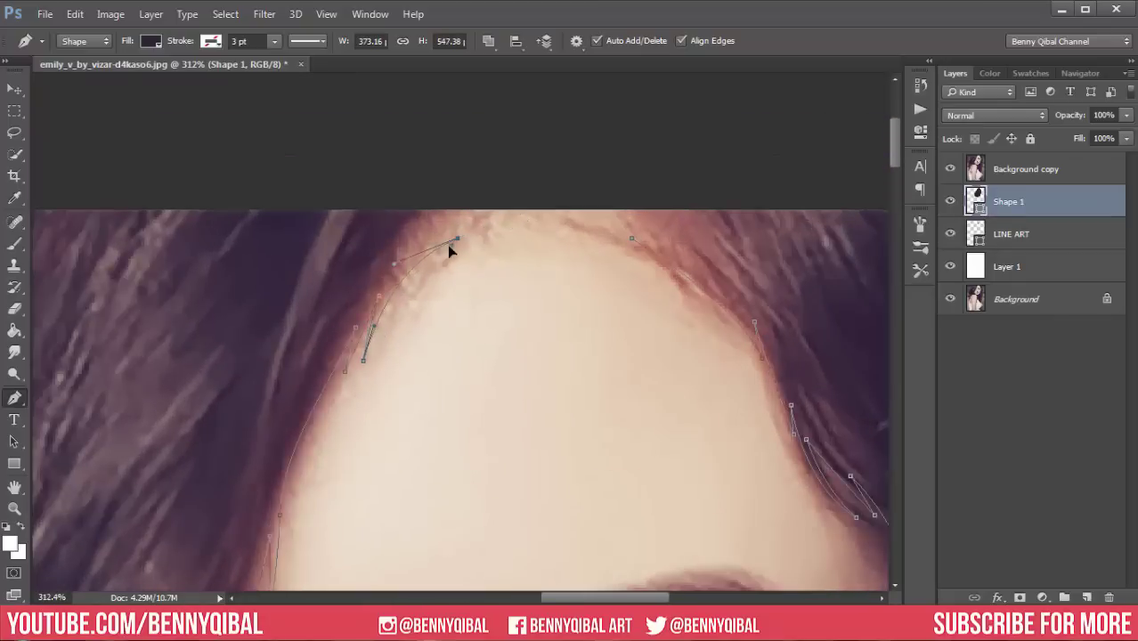
scroll(545, 232, "right", 2)
left_click_drag(571, 260, 590, 279)
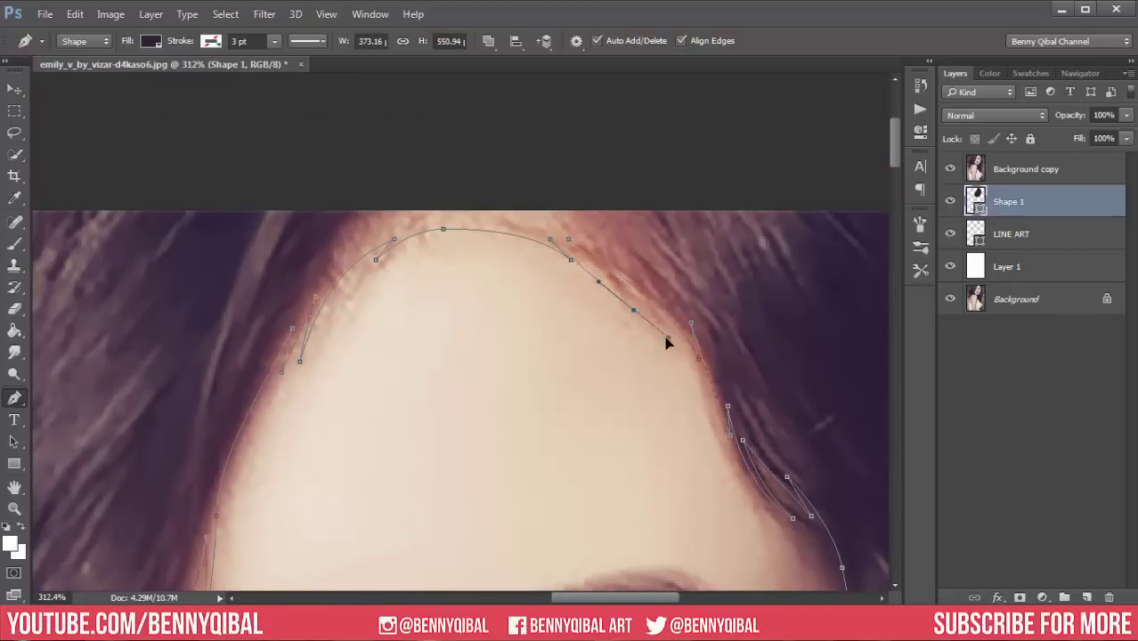
scroll(566, 241, "down", 3)
scroll(520, 285, "down", 2)
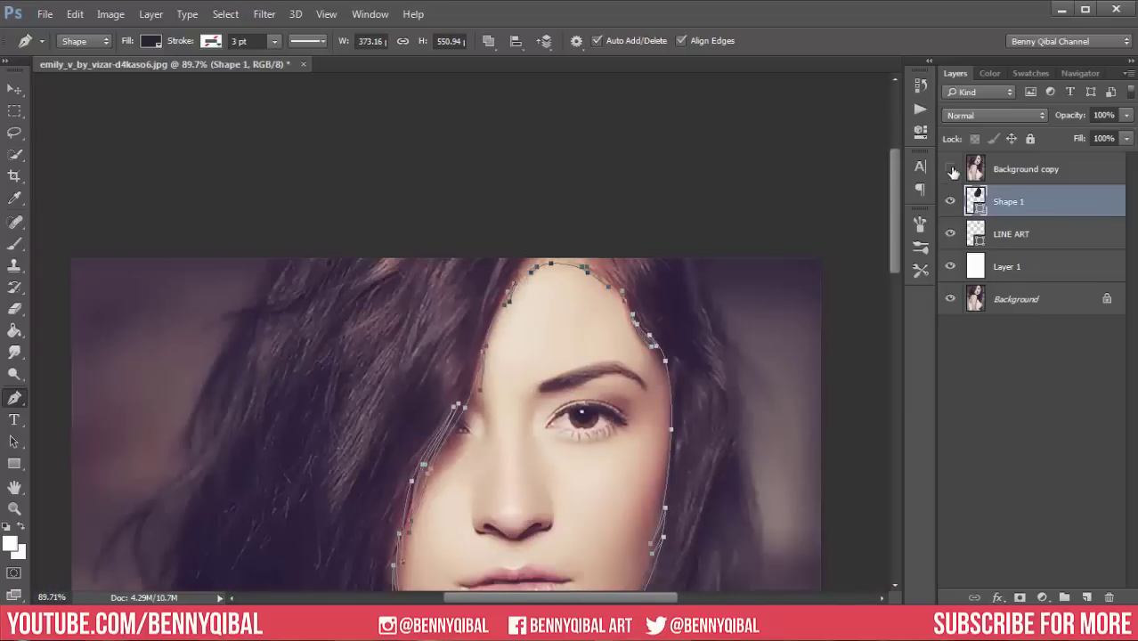
Move the face shape below LINE ART and fill it with a sampled light beige skin tone.
left_click_drag(1037, 205, 1027, 246)
double_click(976, 234)
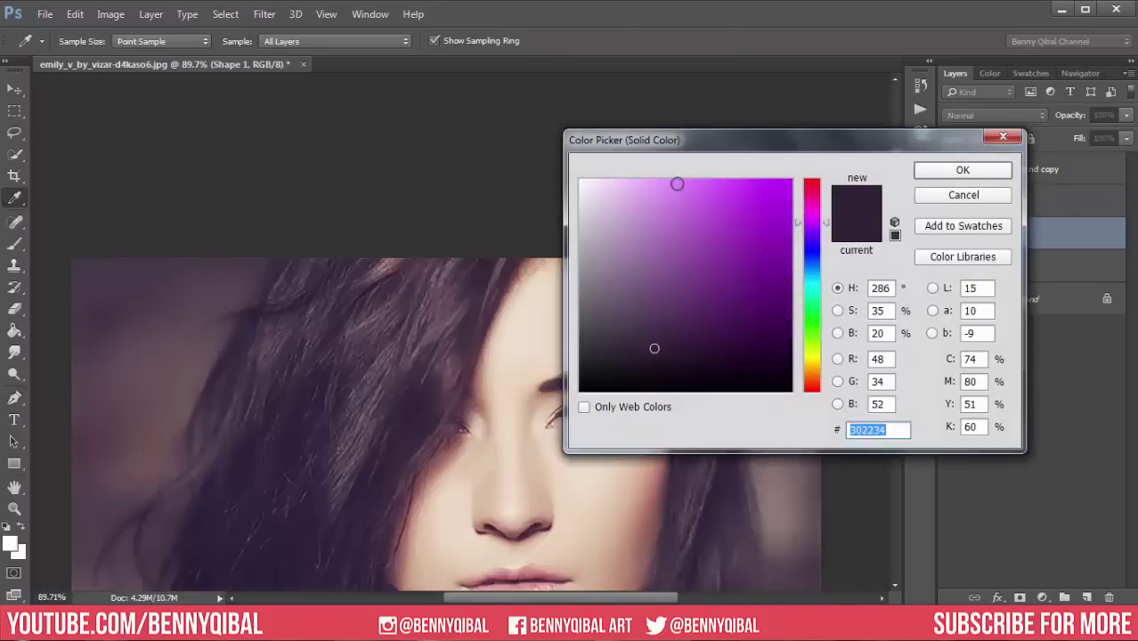
left_click(541, 327)
left_click(962, 169)
left_click(949, 169)
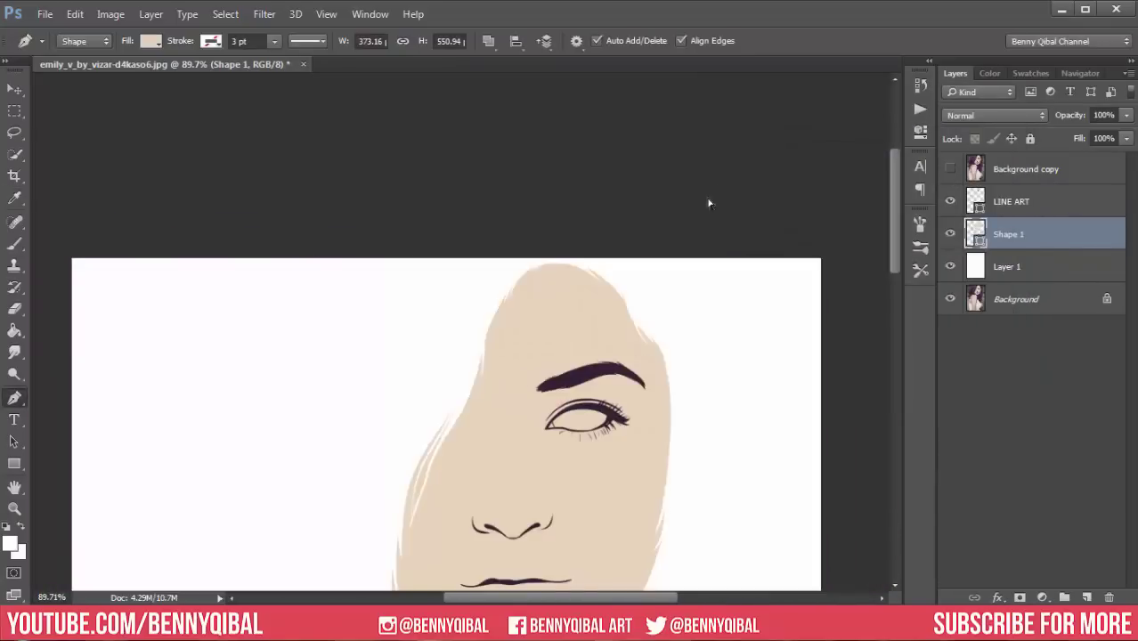
scroll(572, 294, "up", 2)
scroll(571, 294, "up", 1)
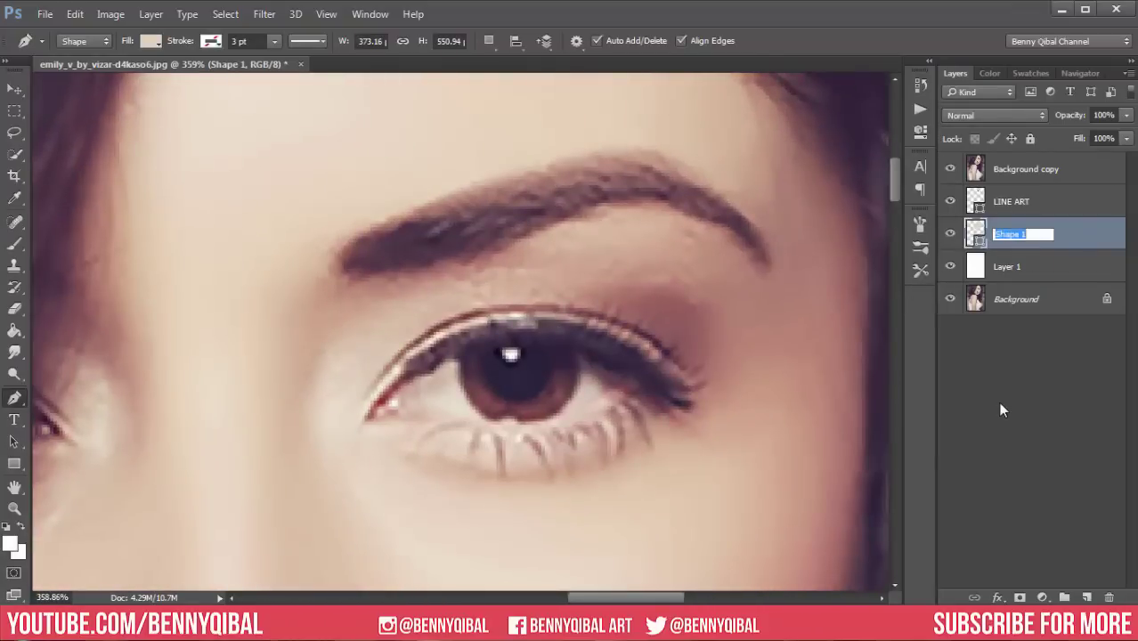
Name the layer FACE and set path operations to New Layer.
type("FACE")
key("Return")
left_click(488, 40)
left_click(523, 64)
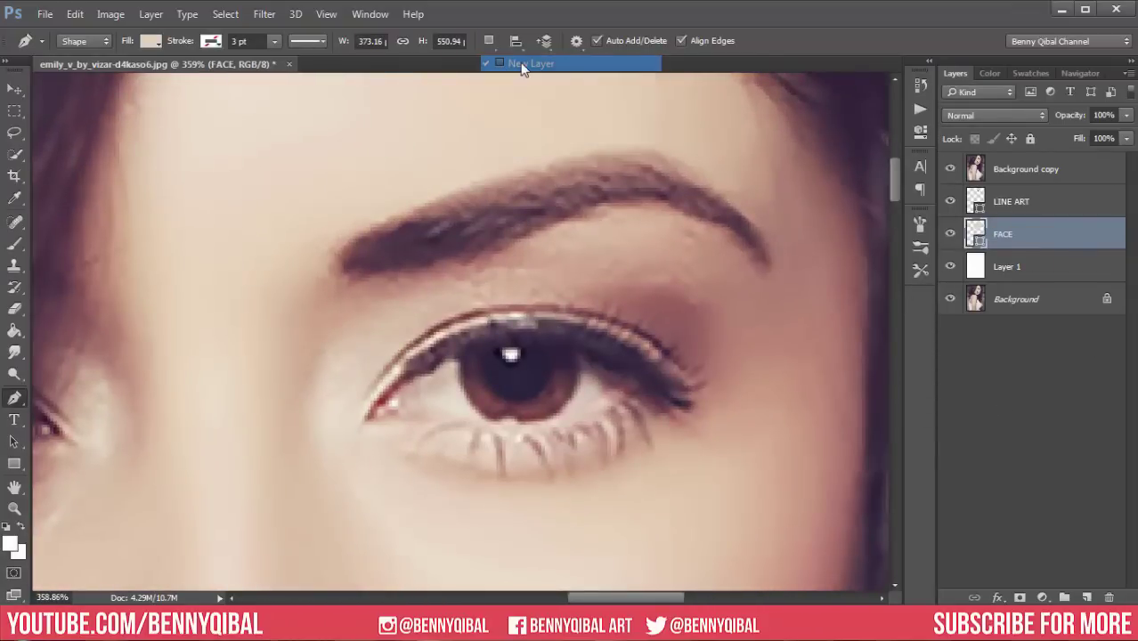
scroll(308, 157, "up", 2)
scroll(357, 314, "up", 1)
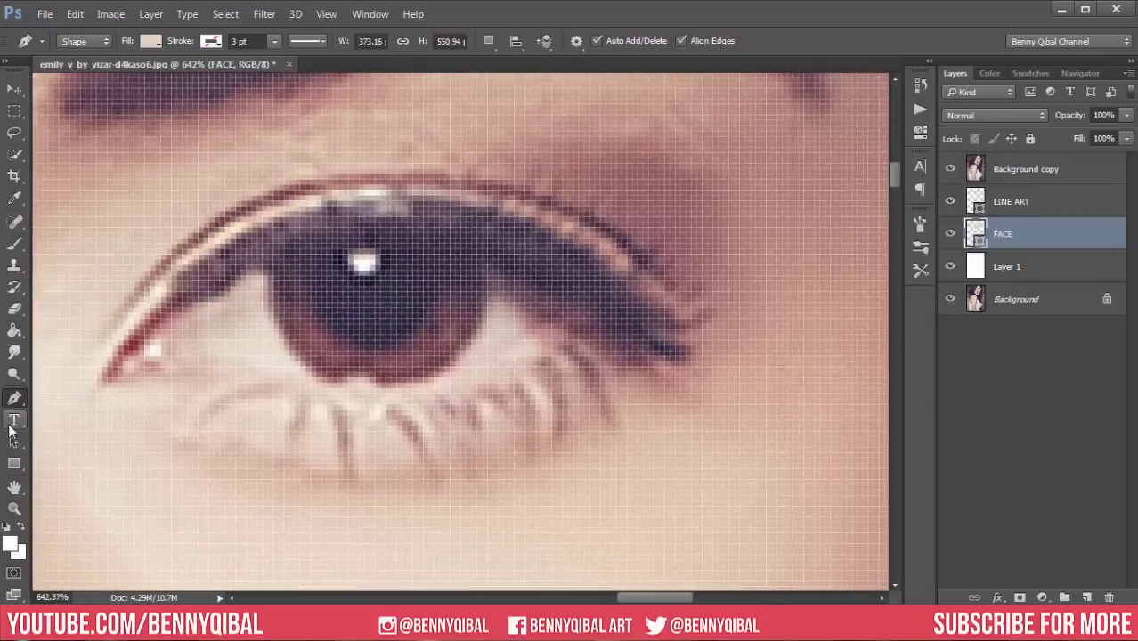
Draw an ellipse circle over the iris with the Ellipse tool.
right_click(14, 463)
left_click(89, 496)
mouse_move(388, 294)
left_mouse_down()
mouse_move(575, 404)
mouse_move(489, 396)
left_mouse_up()
left_click(877, 73)
left_click(950, 169)
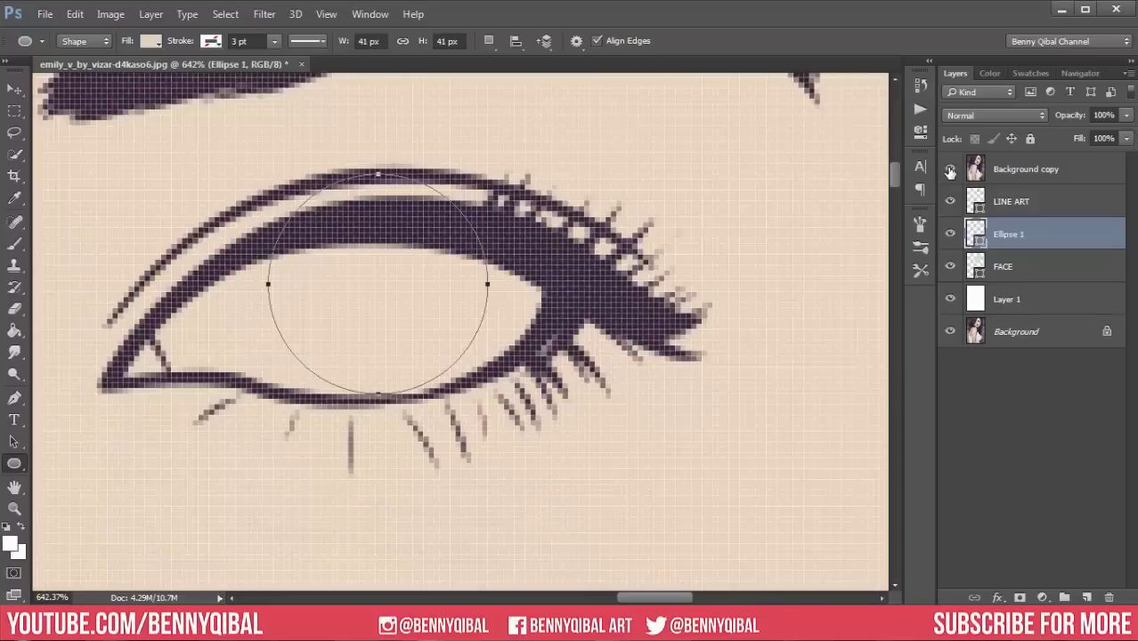
left_click(949, 169)
Fill the iris circle with a dark colour sampled from the reference photo.
double_click(977, 236)
left_click(383, 303)
left_click(958, 168)
left_click(950, 169)
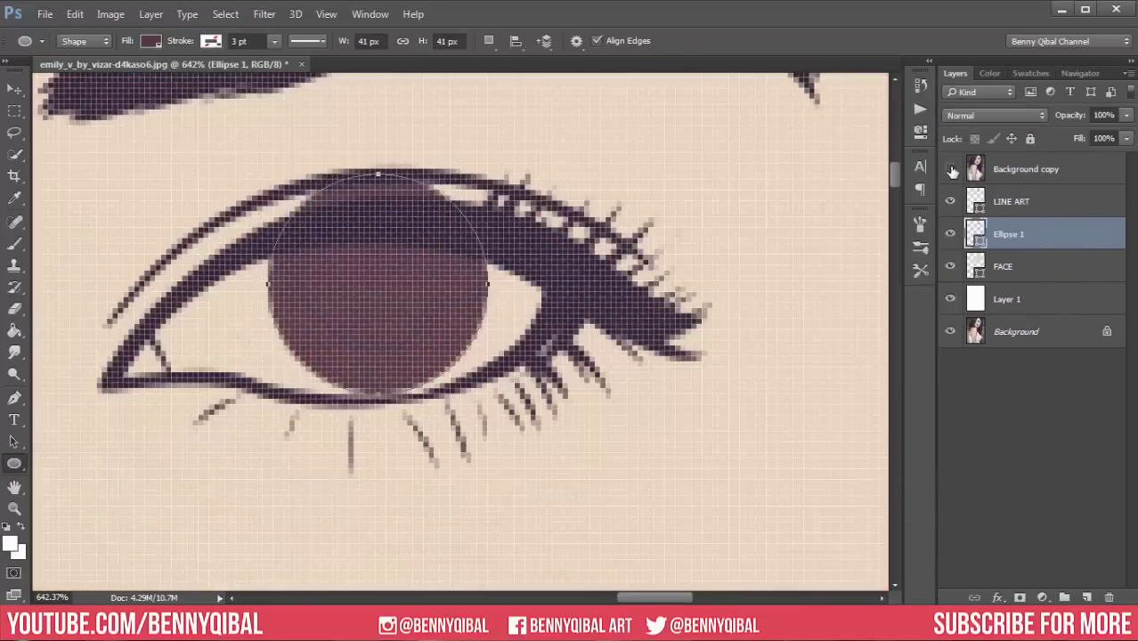
left_click(950, 169)
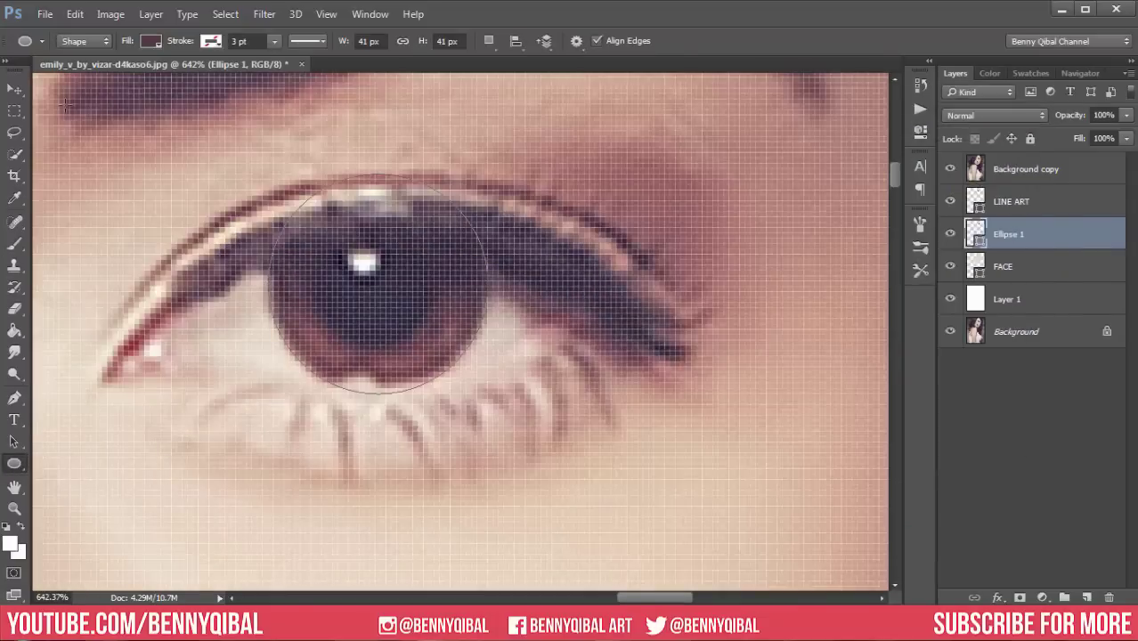
Copy and paste the iris circle path, then shrink the duplicate to about half size.
left_click(14, 442)
left_click_drag(254, 268, 553, 444)
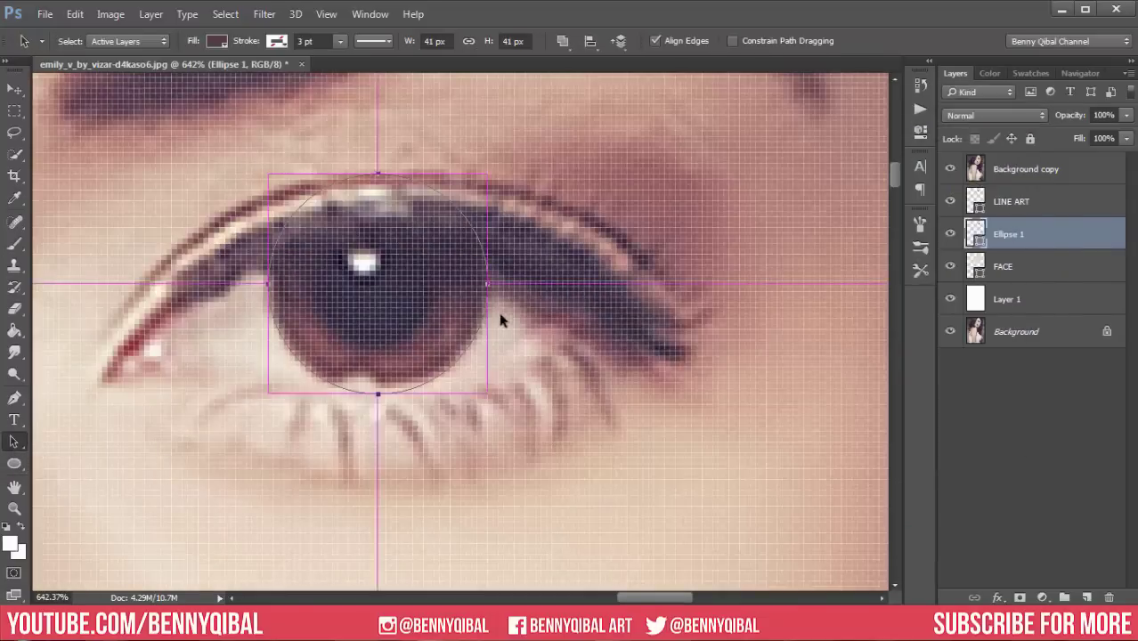
left_click(75, 14)
left_click(133, 101)
left_click(74, 13)
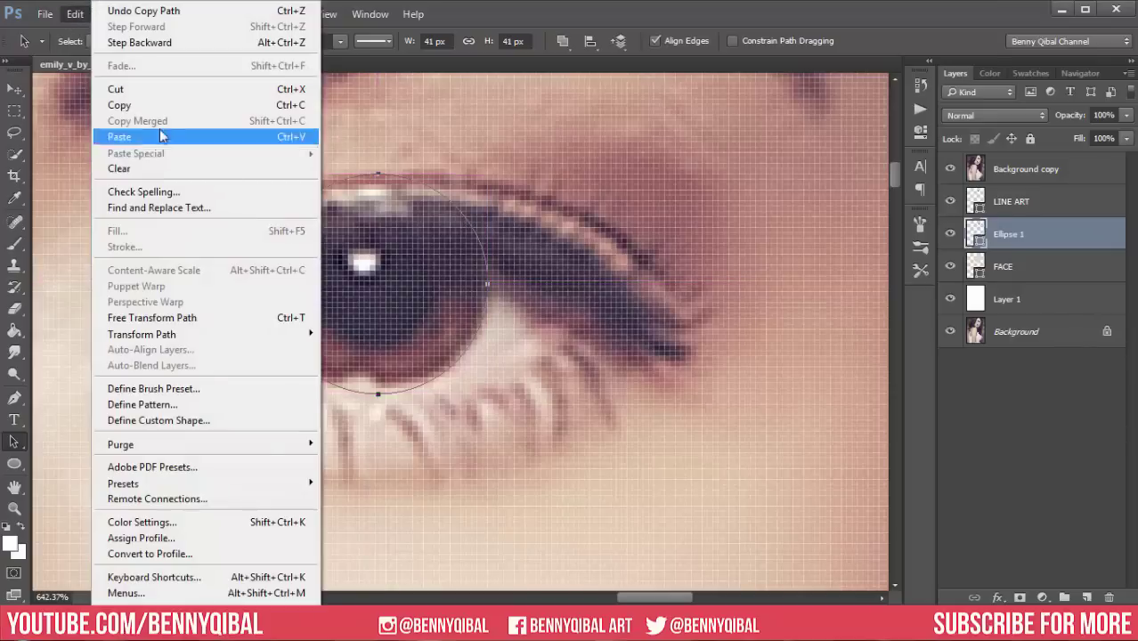
left_click(134, 134)
key("ctrl+t")
left_click_drag(487, 176, 432, 222)
left_click(653, 40)
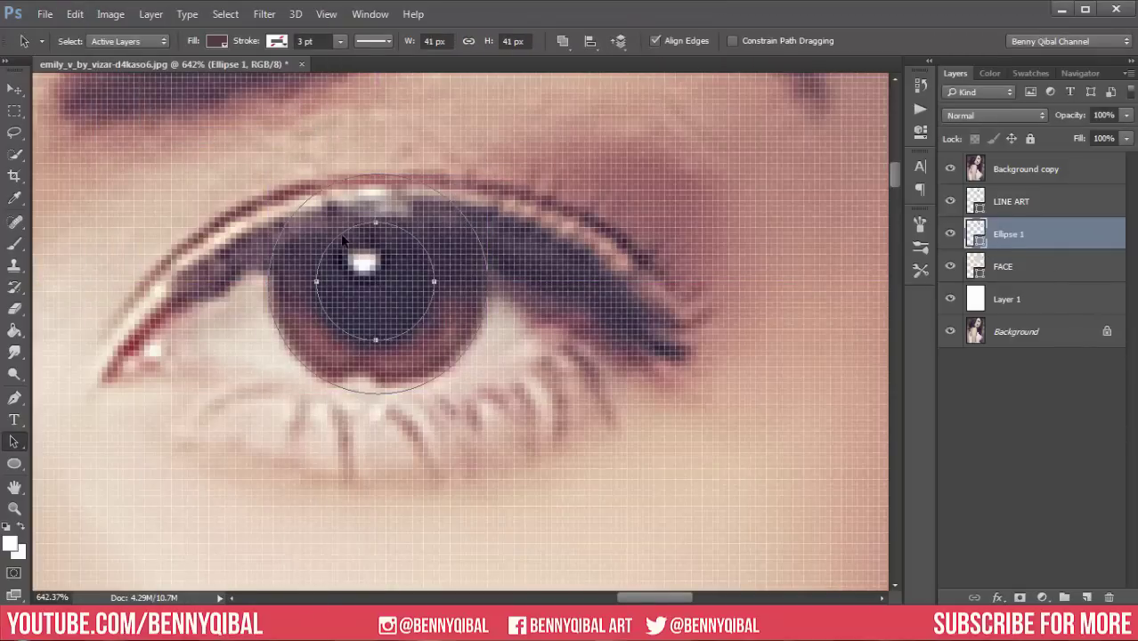
Move the smaller circle onto a new layer as the pupil and give it a dark fill.
left_click(75, 13)
left_click(124, 89)
left_click(1086, 597)
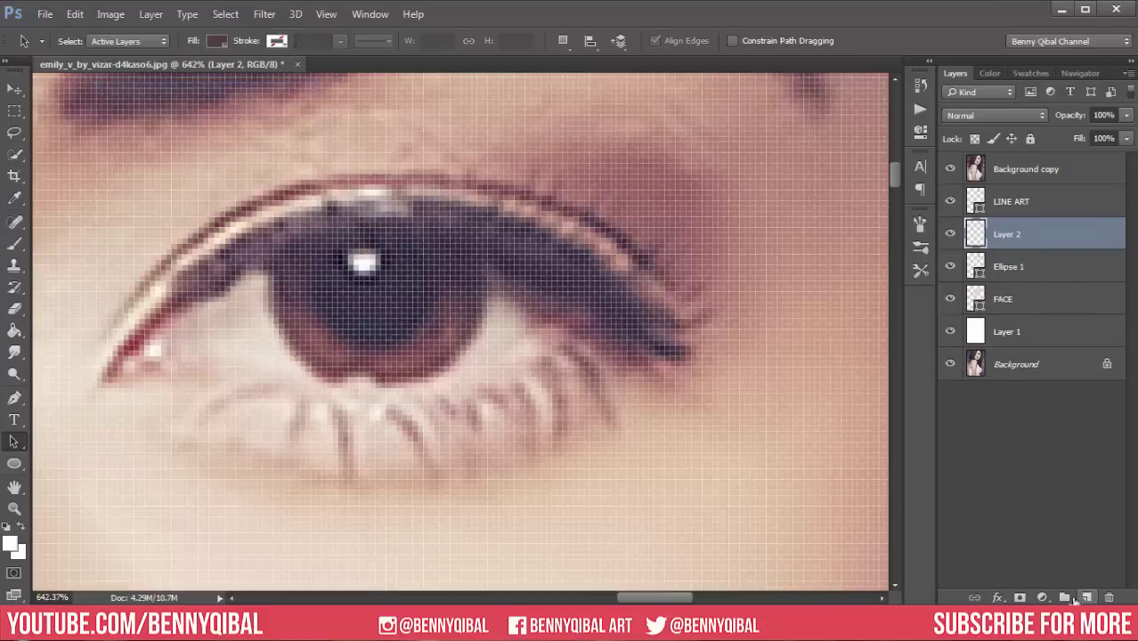
left_click(14, 464)
key("ctrl+v")
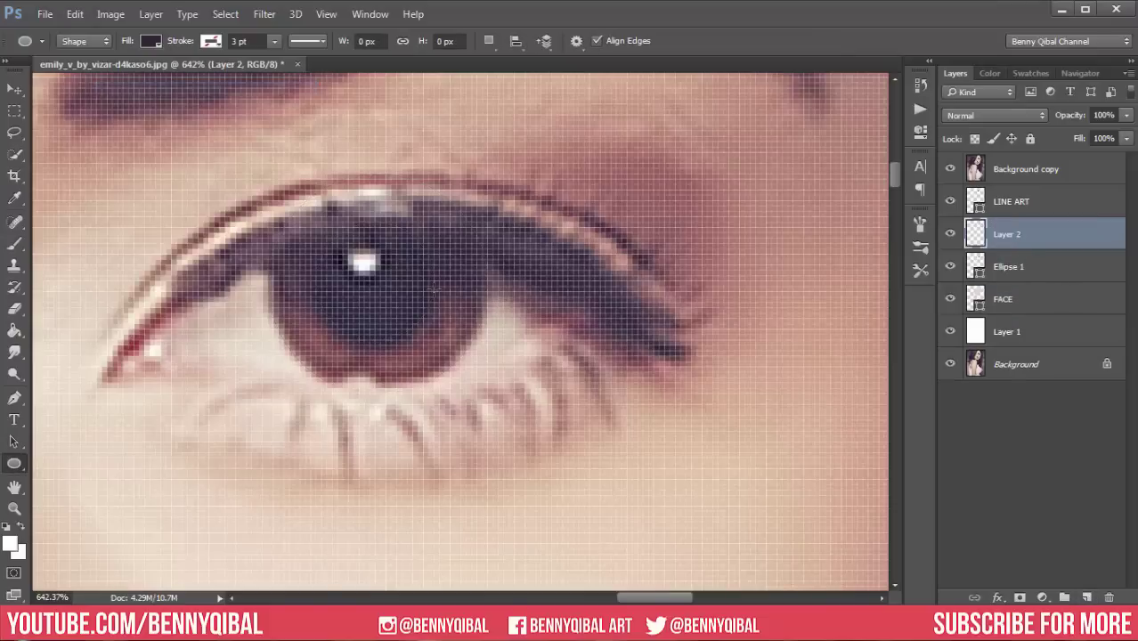
key("p")
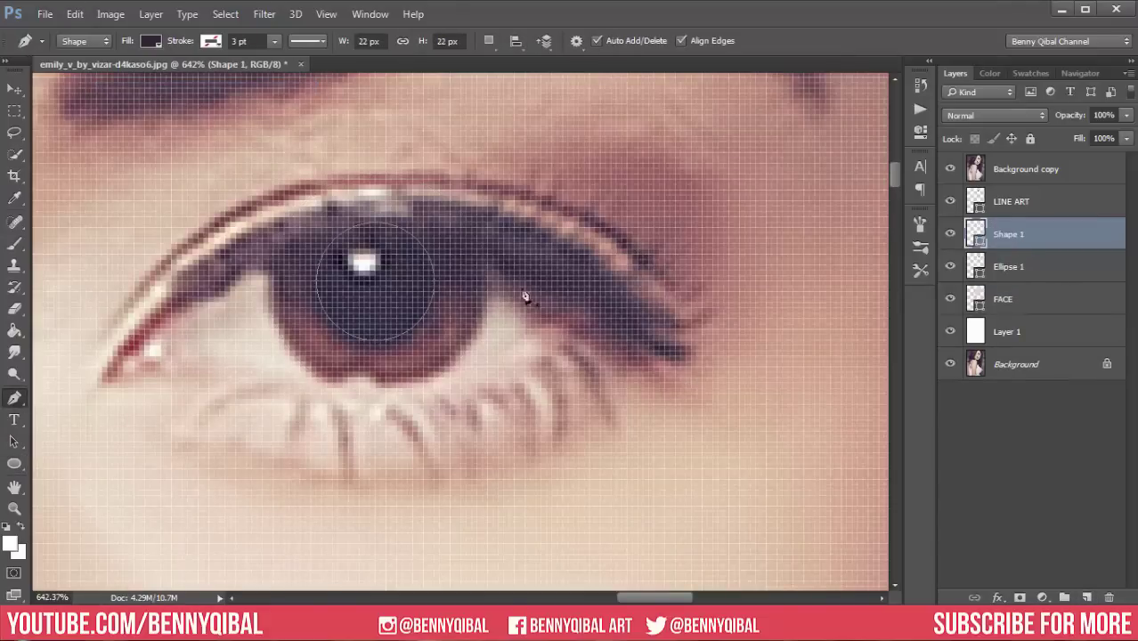
double_click(976, 234)
left_click(977, 170)
left_click(950, 169)
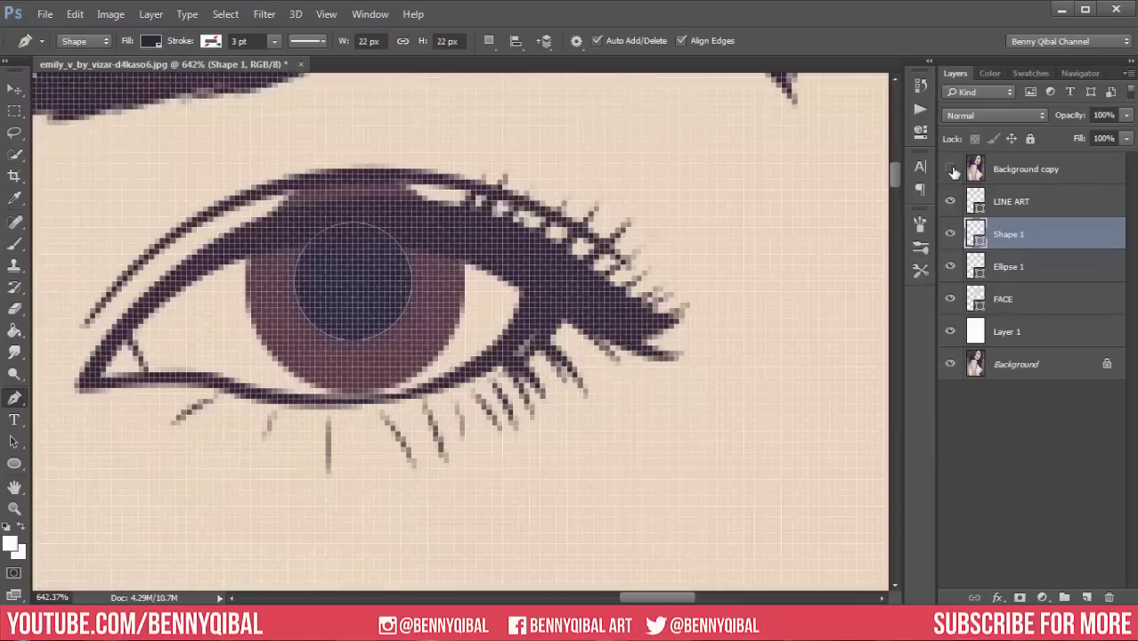
Flatten the top of the iris circle where it tucks under the eyelid.
left_click(1072, 267)
scroll(307, 192, "up", 1)
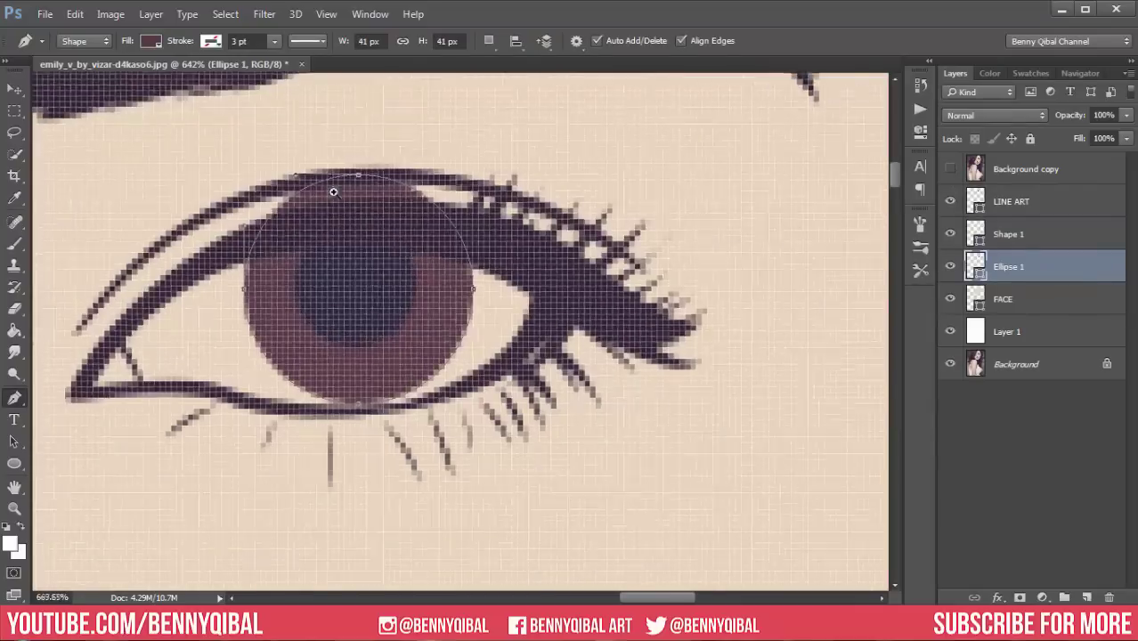
scroll(330, 187, "up", 2)
left_click_drag(393, 178, 389, 256)
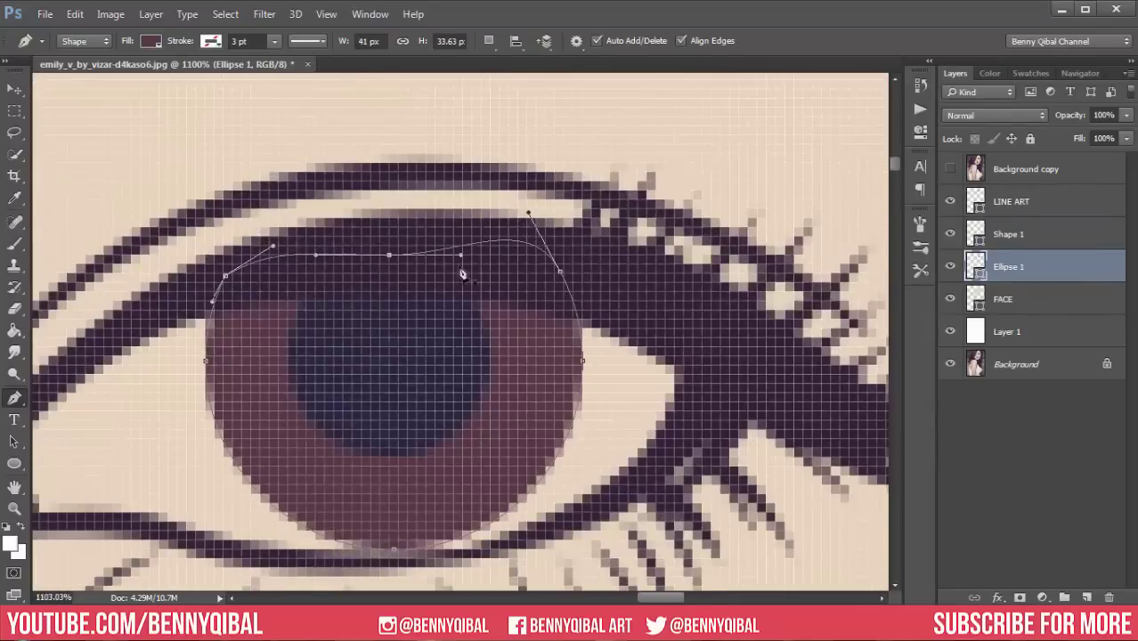
scroll(464, 270, "down", 3)
scroll(534, 294, "up", 1)
scroll(561, 284, "up", 2)
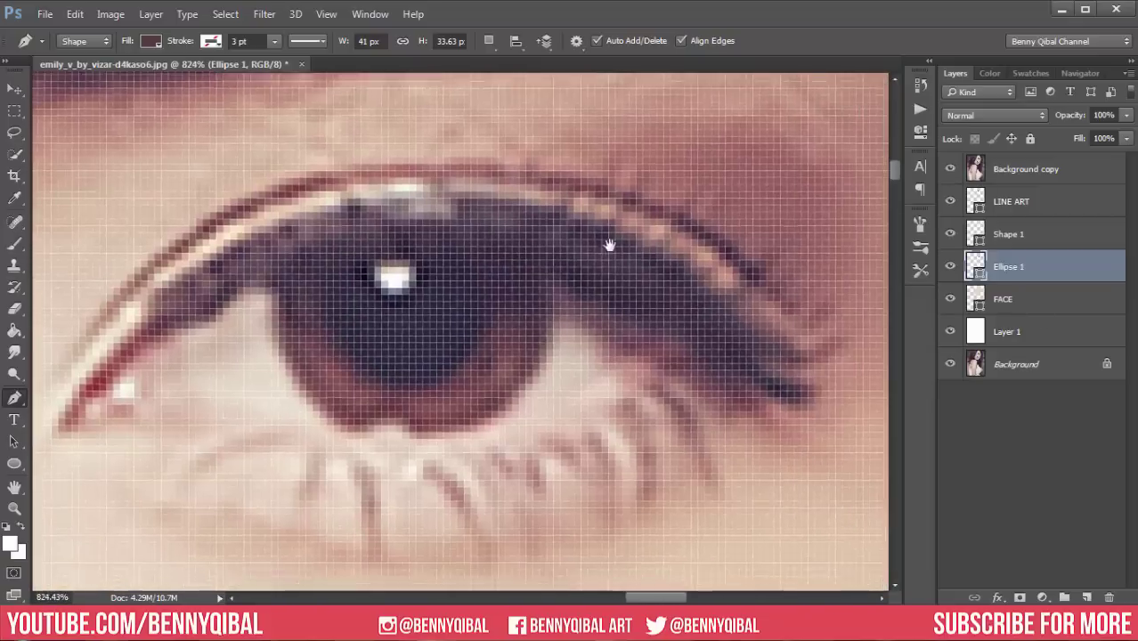
mouse_move(589, 287)
left_mouse_down()
mouse_move(570, 225)
mouse_move(553, 311)
left_mouse_up()
Draw a small highlight circle near the pupil's top and confirm the iris fill colour.
key("alt+bracketright")
key("u")
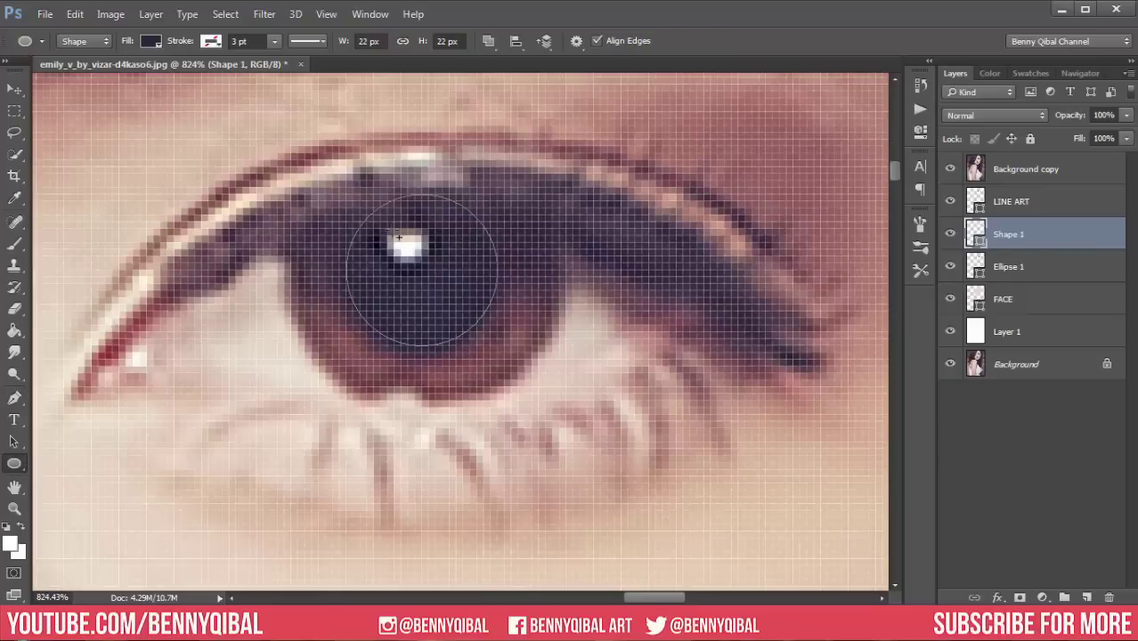
left_click_drag(386, 223, 429, 263)
left_click(871, 75)
left_click(950, 170)
double_click(975, 239)
left_click(960, 194)
left_click(1004, 267)
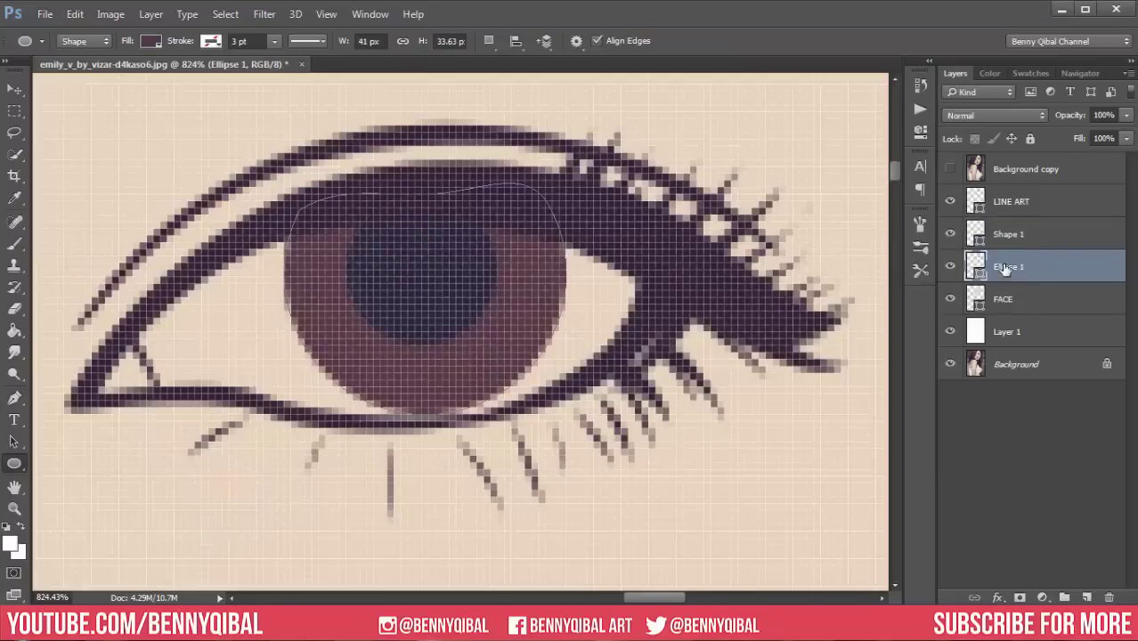
key("alt+bracketright")
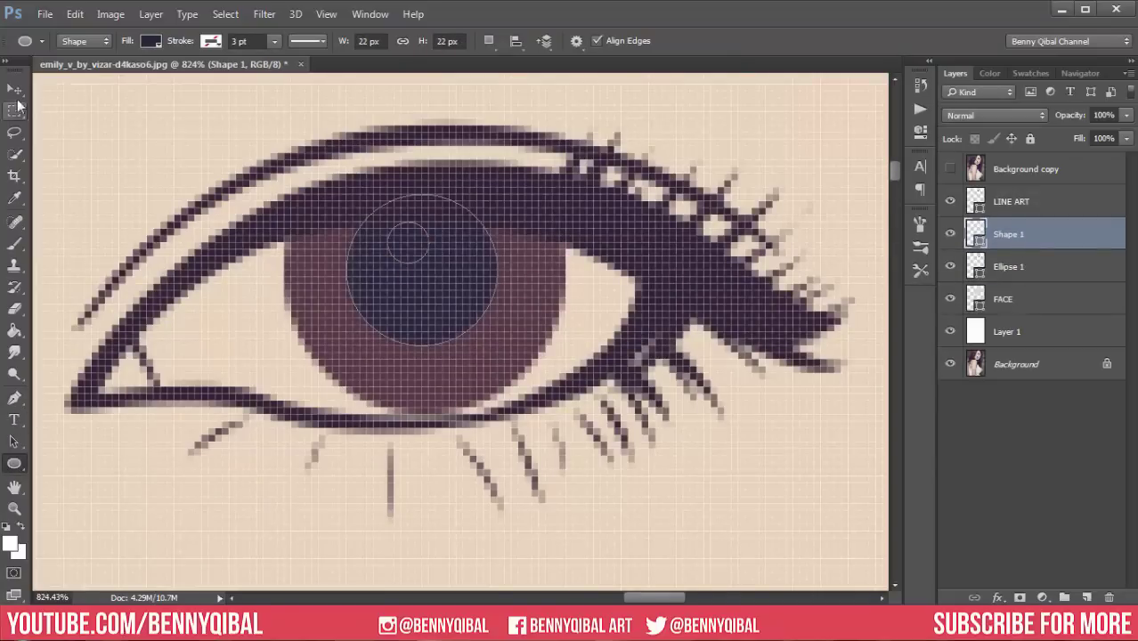
Cut the small highlight circle and paste it onto its own new shape layer.
key("a")
left_click(75, 14)
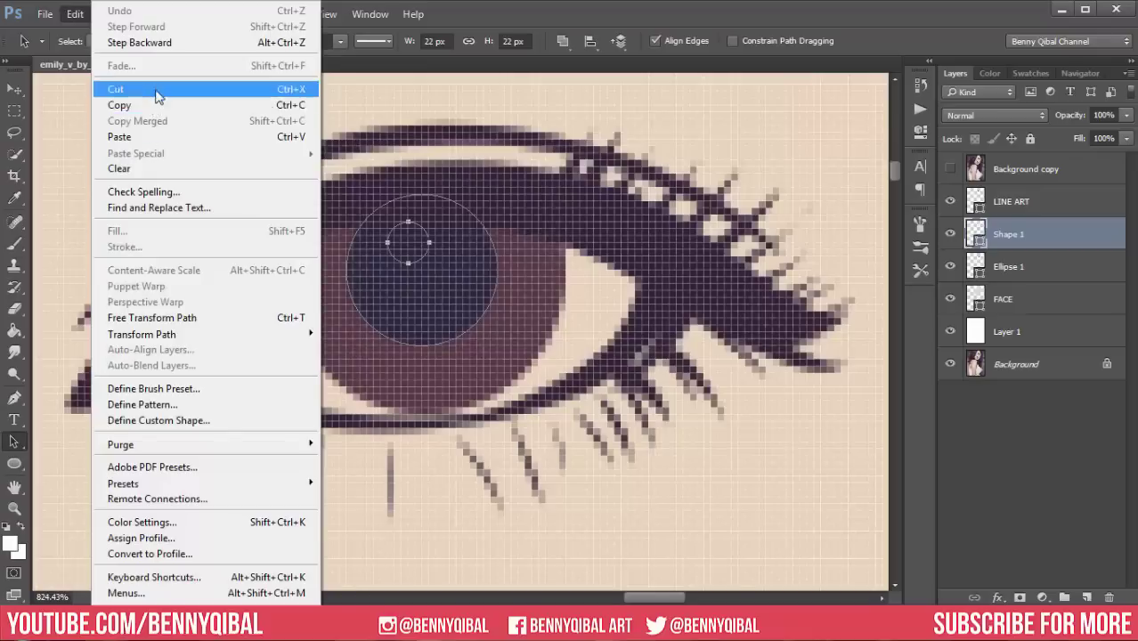
left_click(115, 89)
left_click(1086, 597)
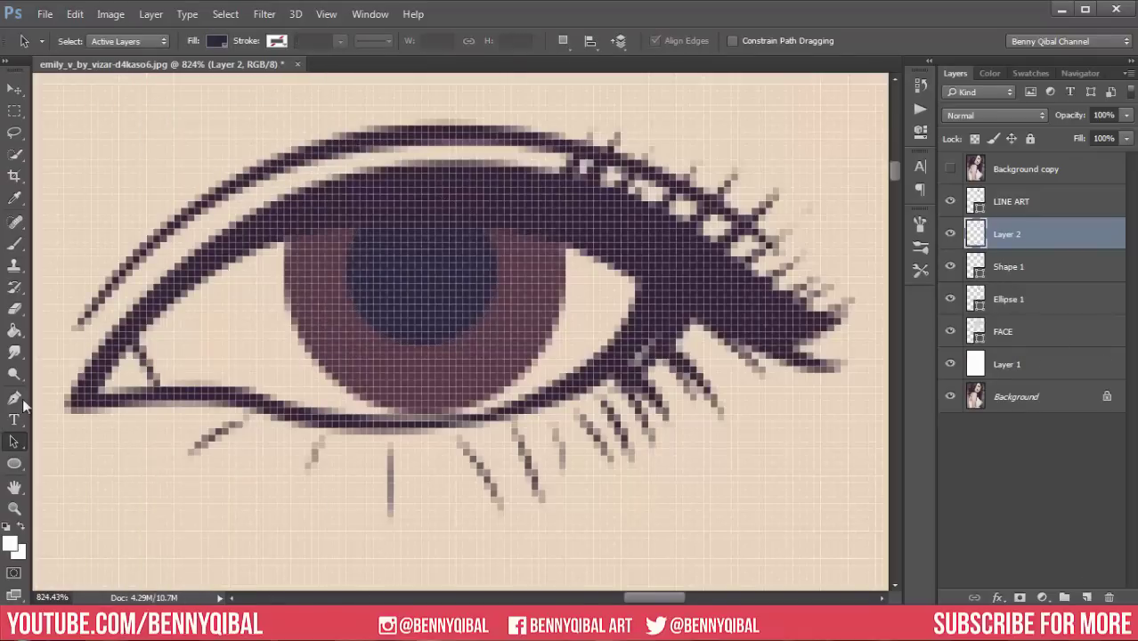
left_click(15, 397)
left_click(402, 311)
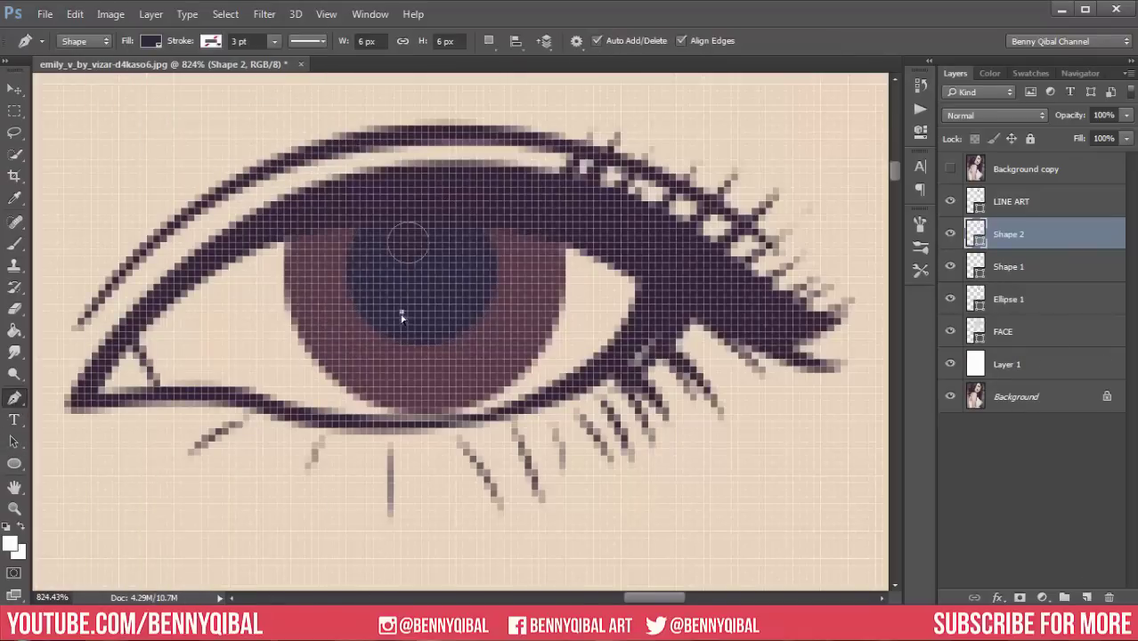
Set the highlight circle's fill to pure white as the eye catchlight.
double_click(977, 236)
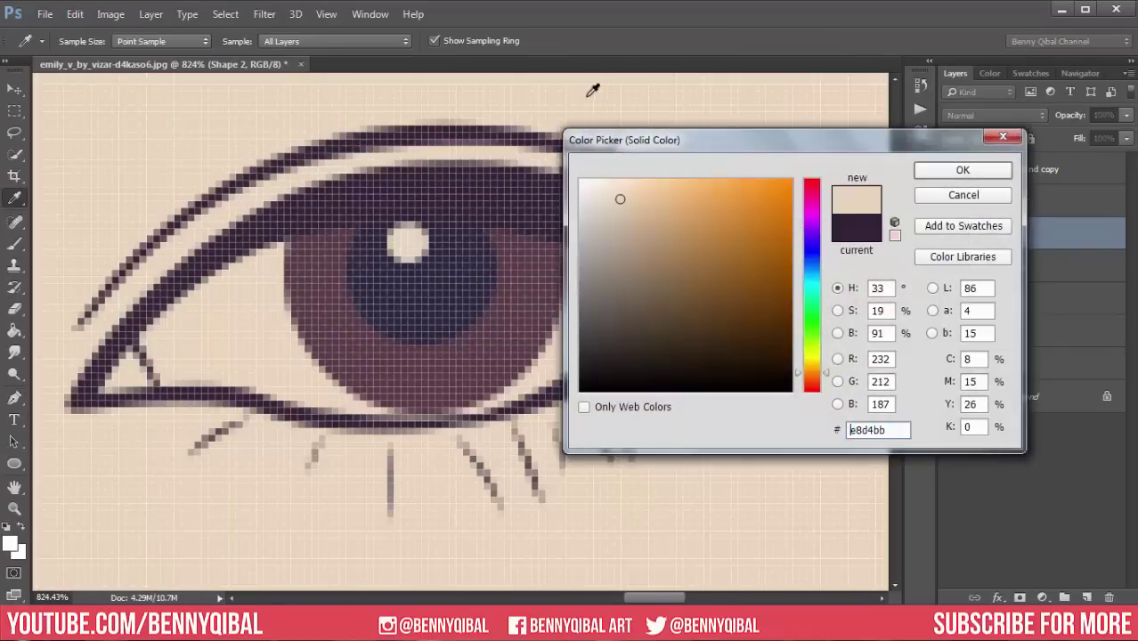
left_click(978, 170)
scroll(578, 254, "down", 5)
scroll(630, 191, "up", 5)
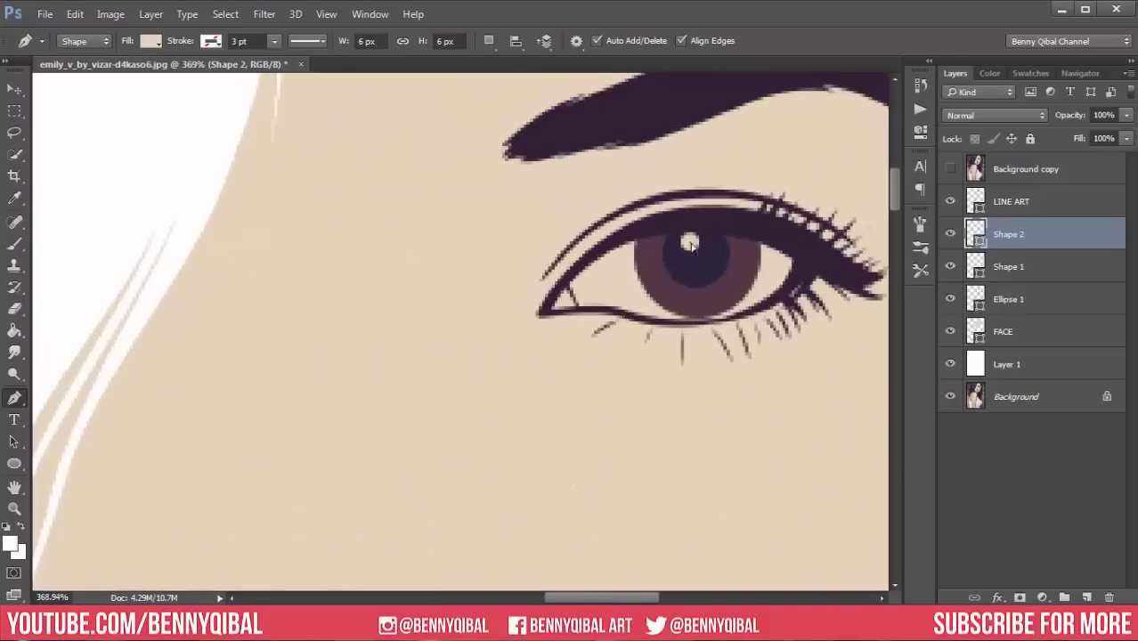
double_click(977, 236)
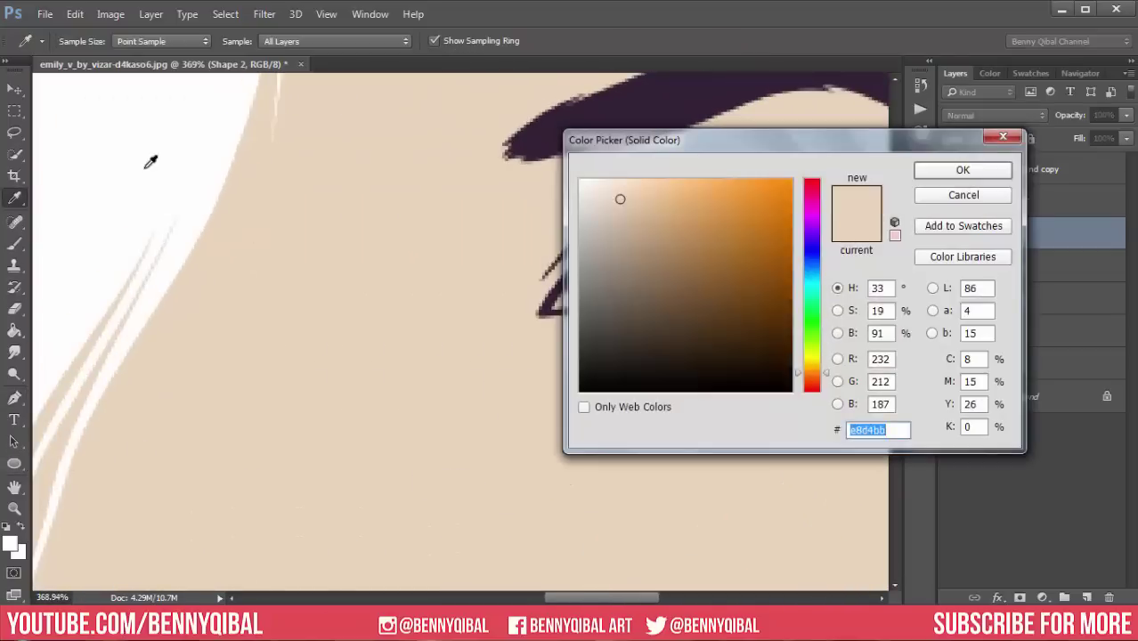
left_click(581, 187)
left_click(962, 170)
scroll(602, 247, "down", 1)
scroll(603, 248, "up", 2)
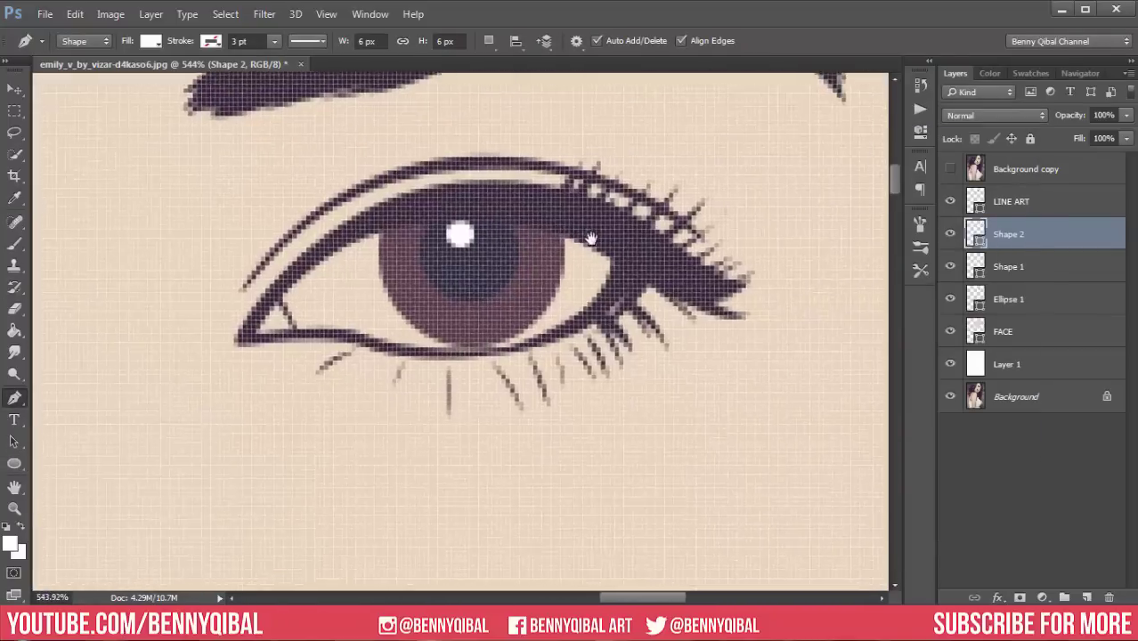
scroll(588, 240, "up", 2)
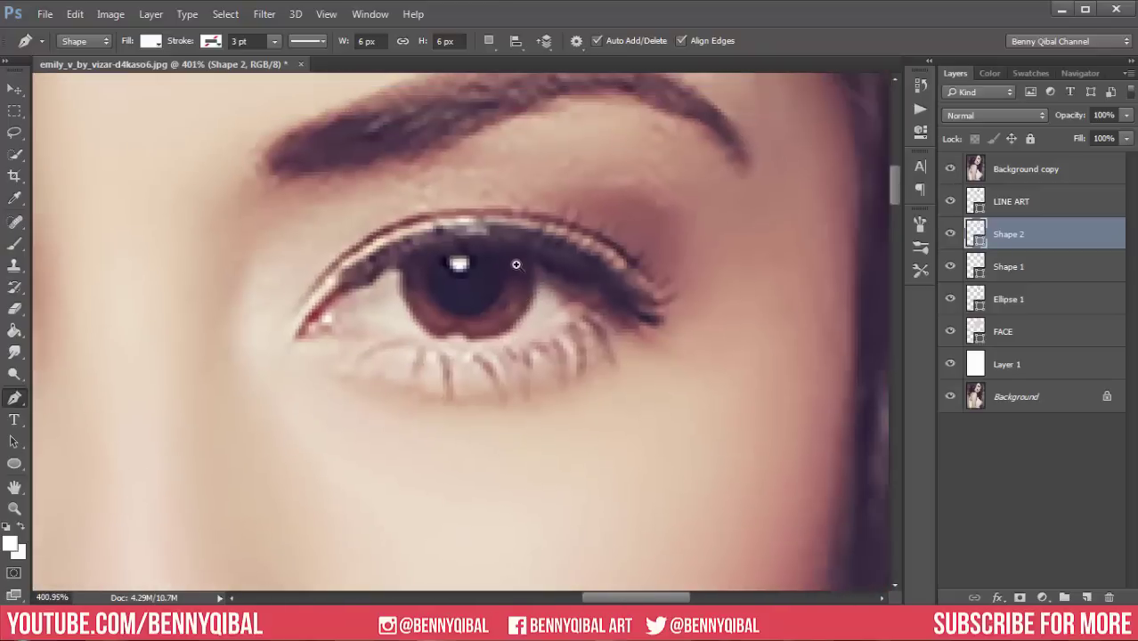
Recolour the iris ellipse (Ellipse 1) with a new fill colour.
scroll(516, 264, "up", 1)
left_click(1030, 267)
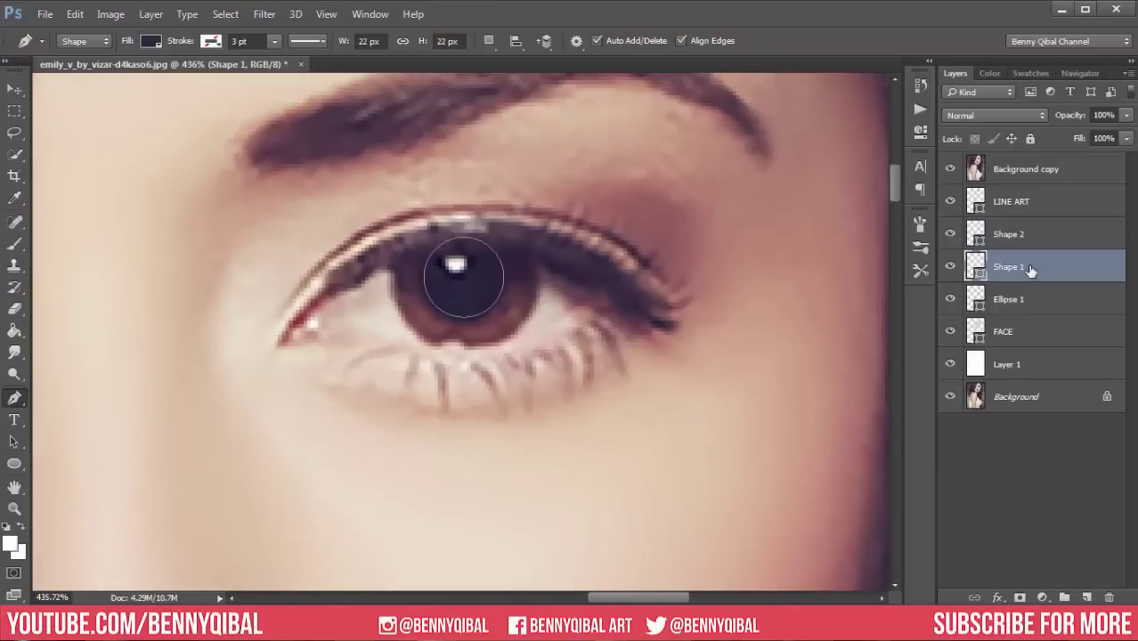
left_click(1011, 301)
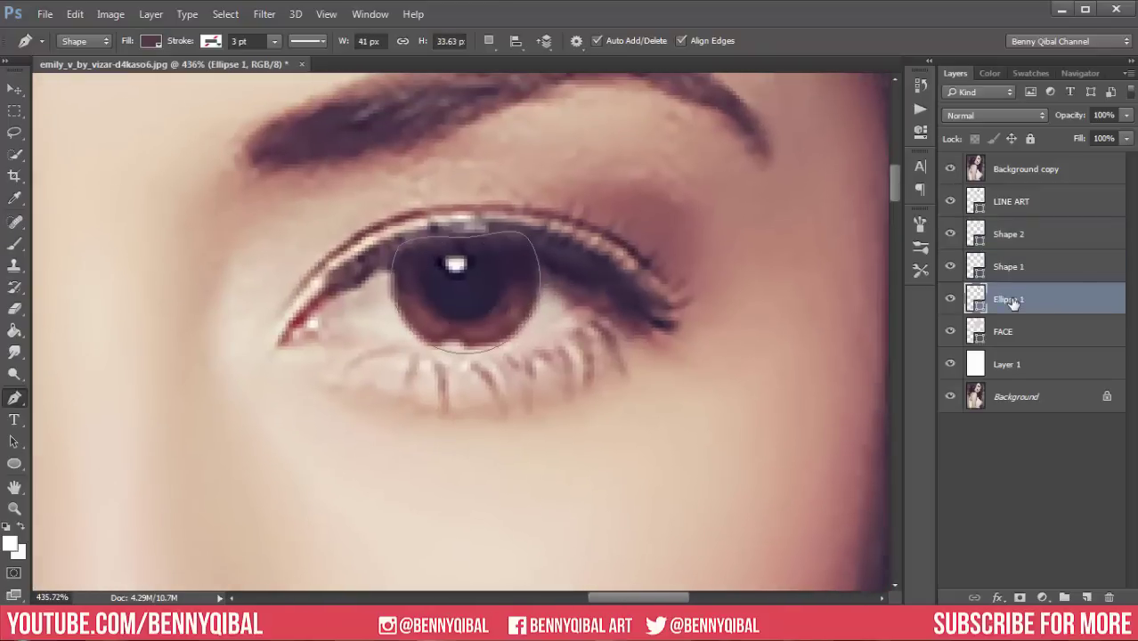
double_click(977, 305)
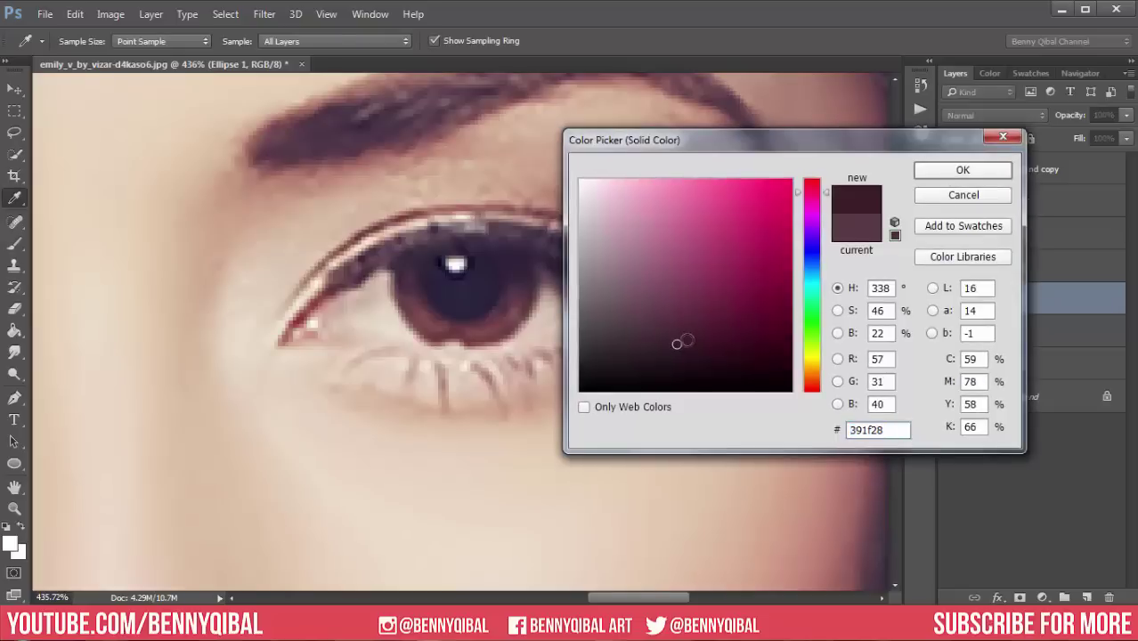
left_click(963, 170)
left_click_drag(549, 280, 527, 277)
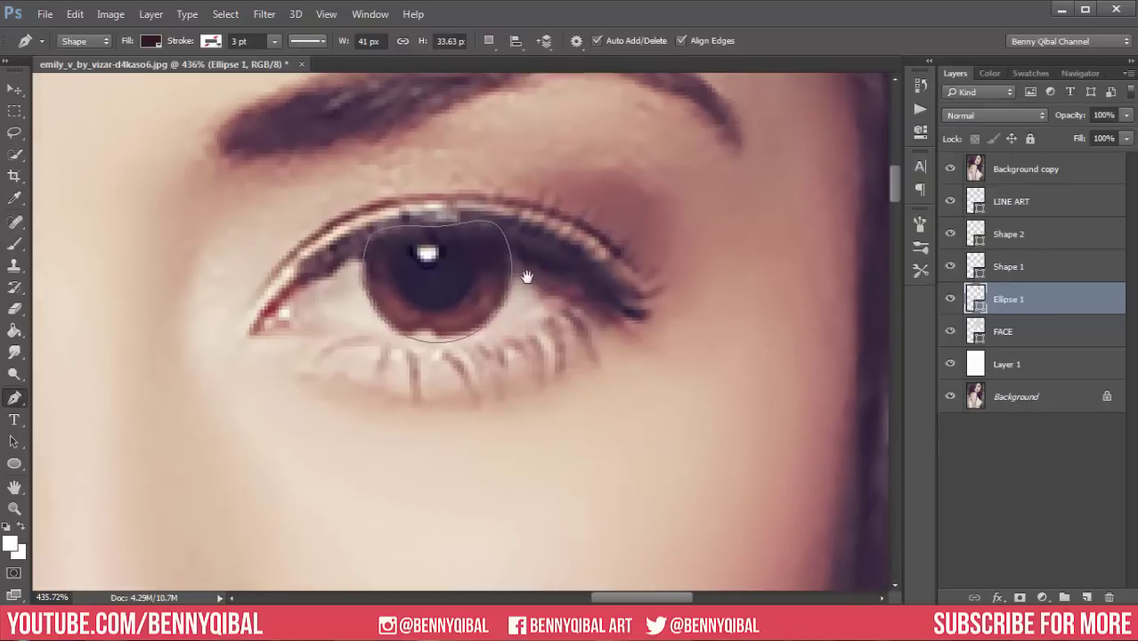
left_click(950, 169)
left_click(950, 168)
Duplicate the iris ellipse and give the original a dark red-brown fill sampled from the photo.
left_click_drag(1015, 300, 1086, 597)
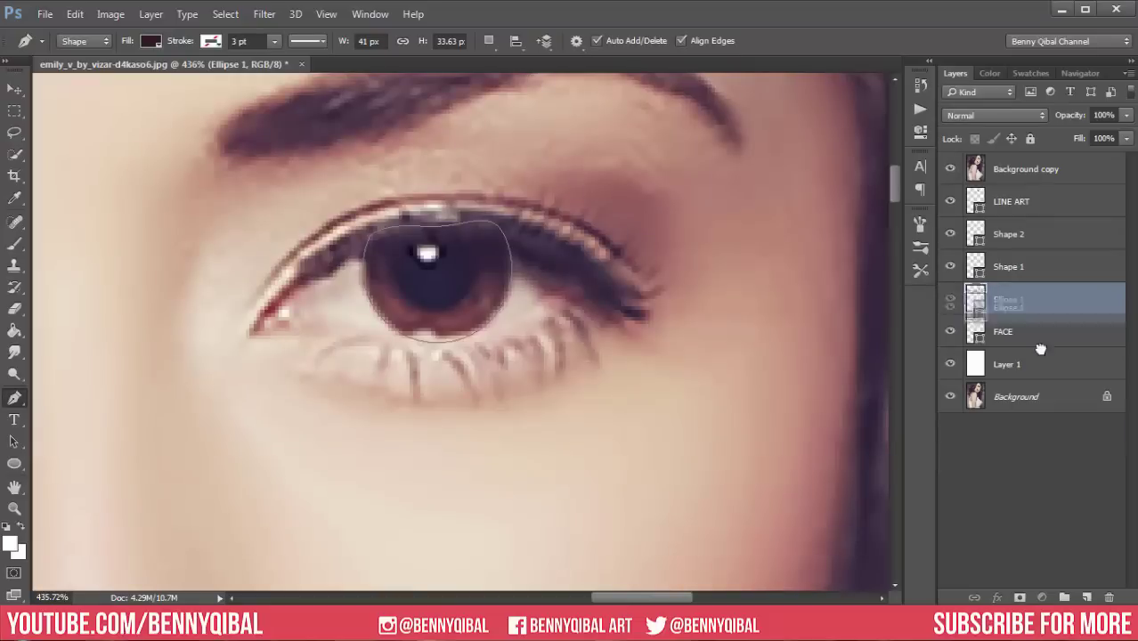
left_click(1012, 339)
double_click(975, 343)
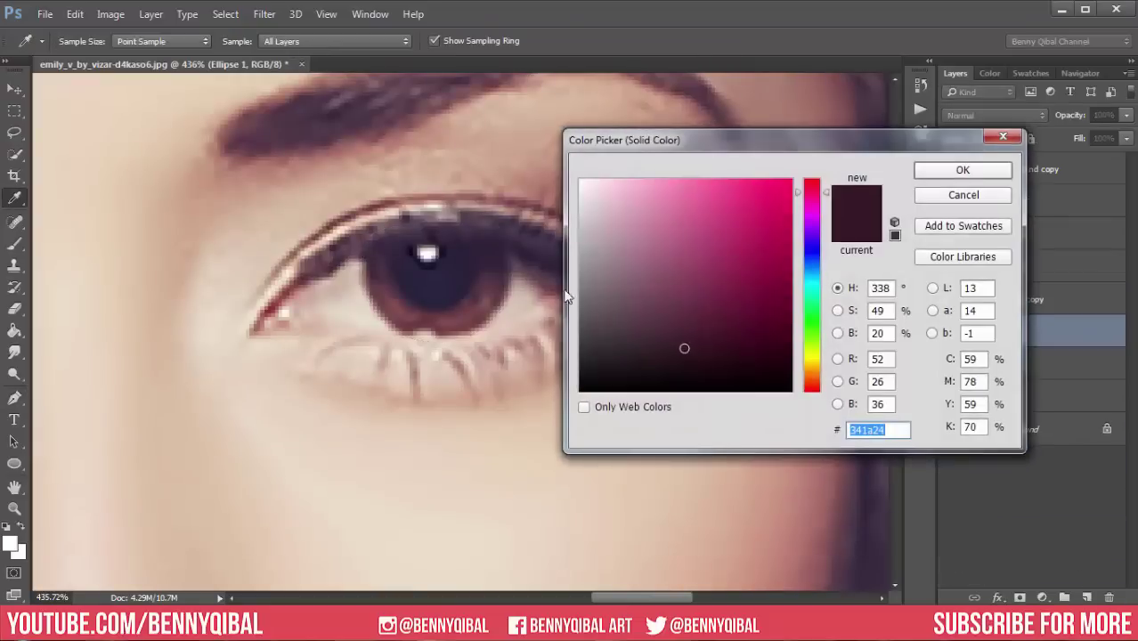
left_click(482, 293)
left_click(470, 308)
key("Return")
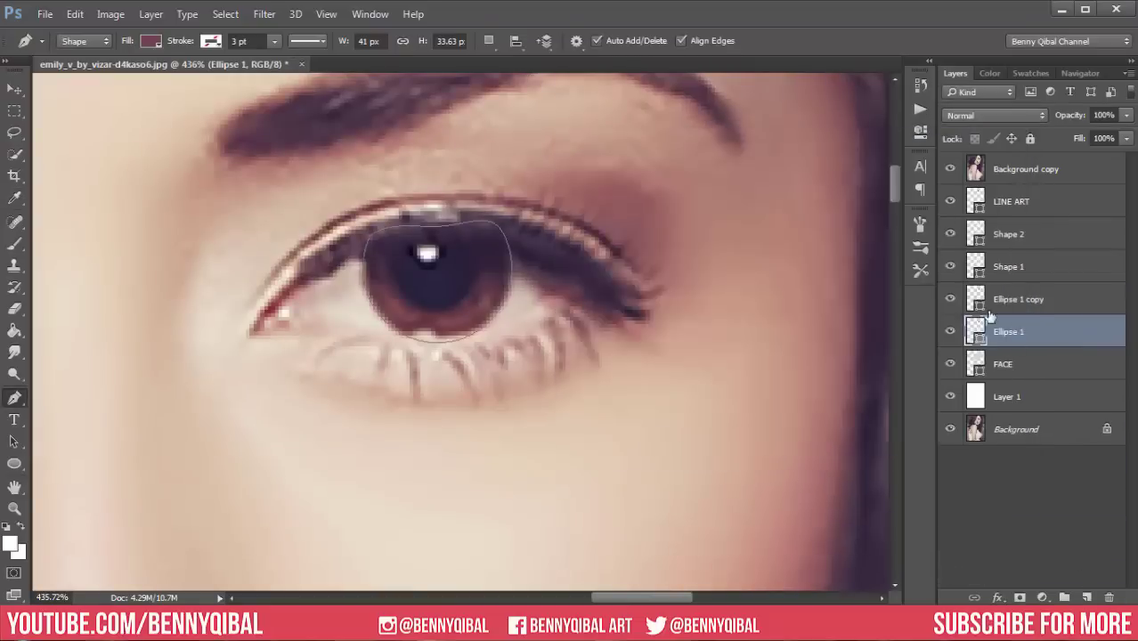
Mask the duplicated iris and paint away its lower part with a soft black brush.
left_click(1040, 303)
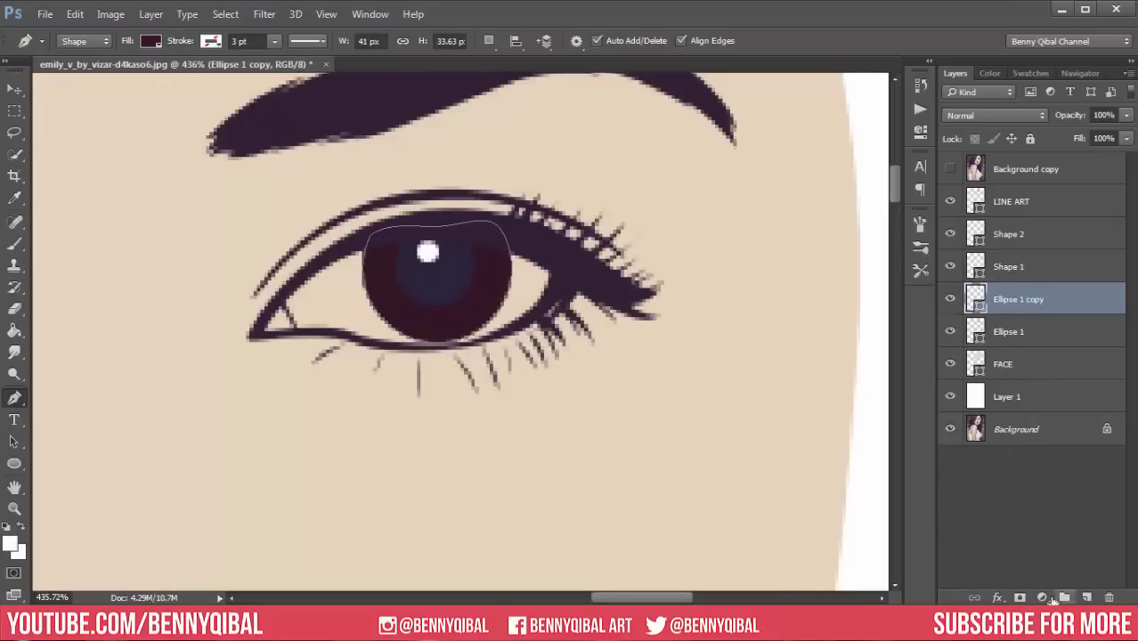
left_click(1019, 597)
left_click(14, 242)
mouse_move(499, 361)
left_mouse_down()
mouse_move(406, 356)
mouse_move(337, 332)
mouse_move(442, 343)
left_mouse_up()
Darken the duplicate iris fill and restore its upper shading by painting white on the mask.
double_click(975, 300)
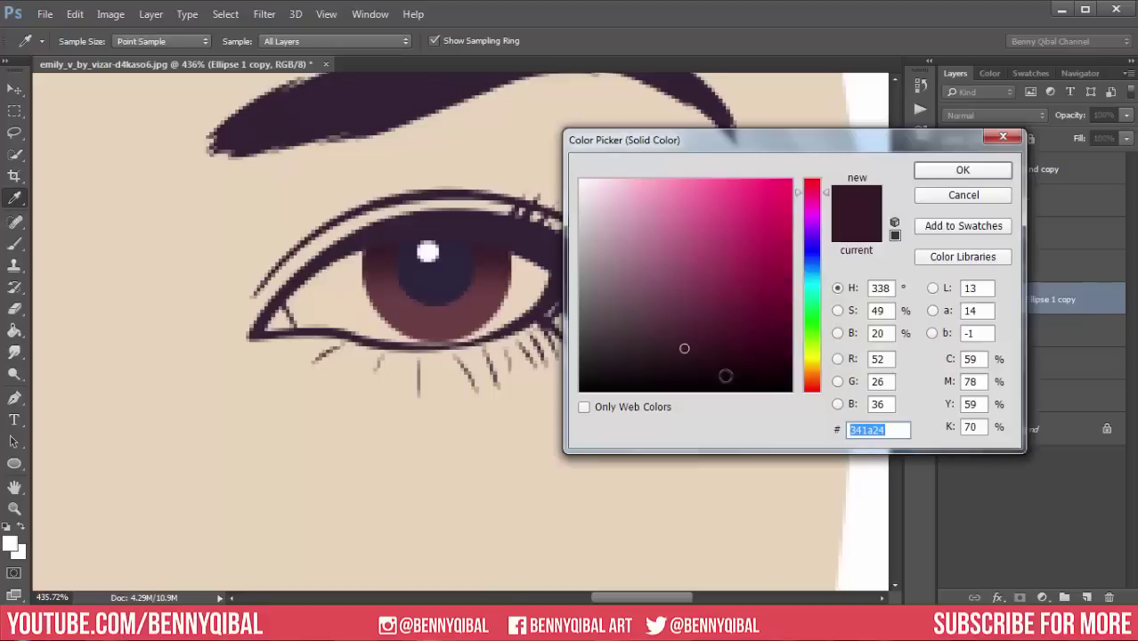
left_click(706, 355)
left_click(701, 354)
left_click(952, 174)
left_click(1006, 299)
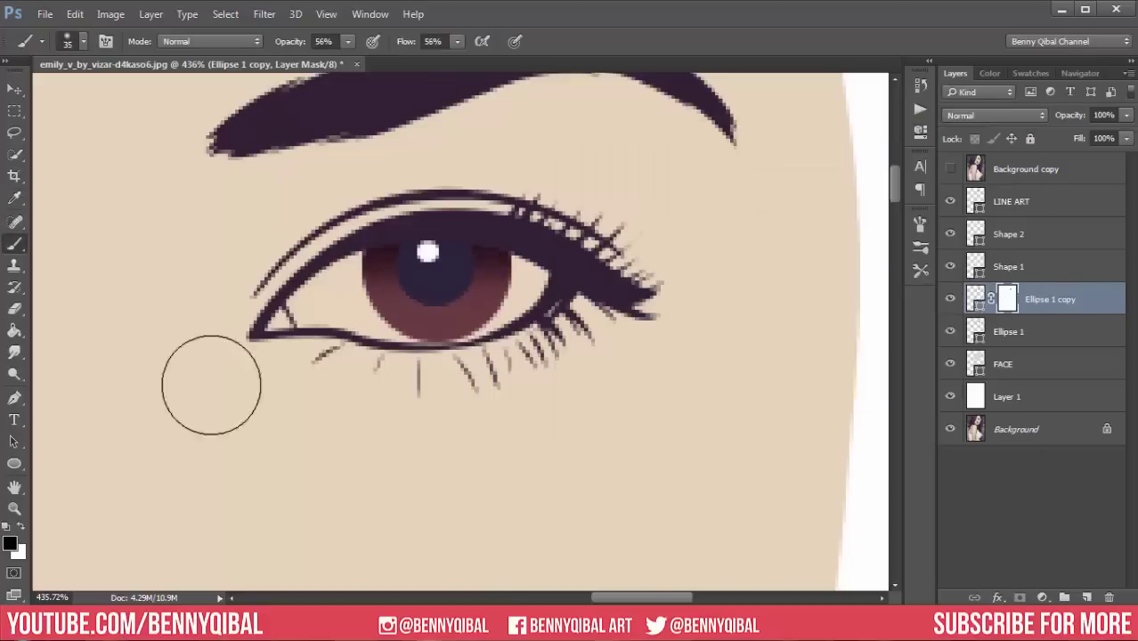
key("x")
mouse_move(406, 255)
left_mouse_down()
mouse_move(546, 255)
mouse_move(498, 285)
left_mouse_up()
scroll(459, 303, "up", 2)
Recolour the pupil (Shape 1) dark magenta.
left_click(1068, 267)
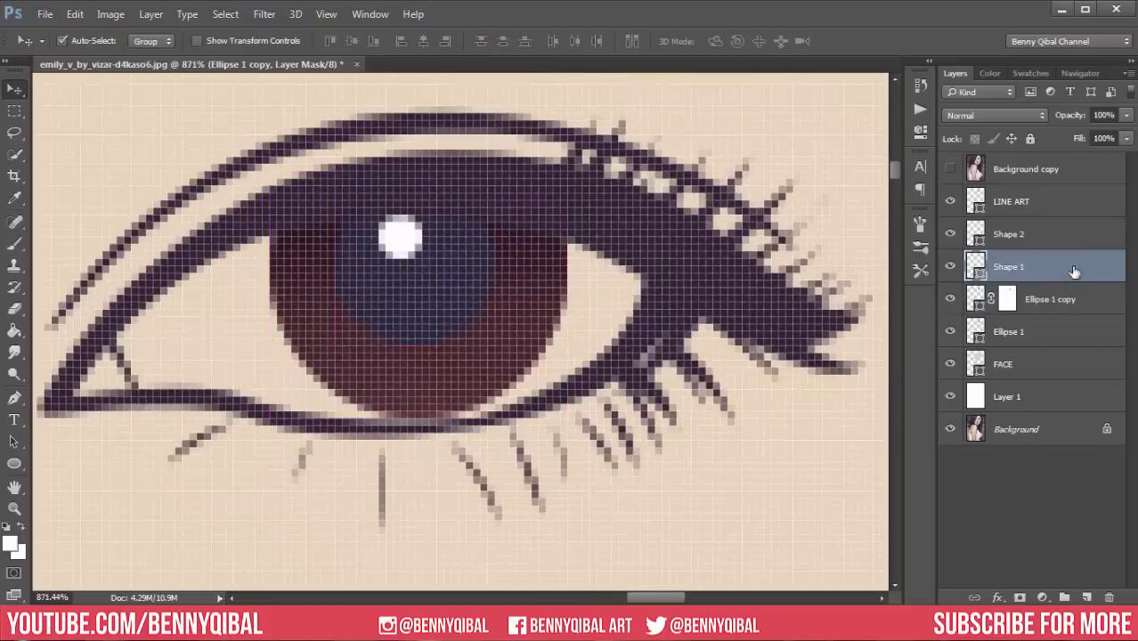
key("p")
double_click(977, 267)
left_click(297, 243)
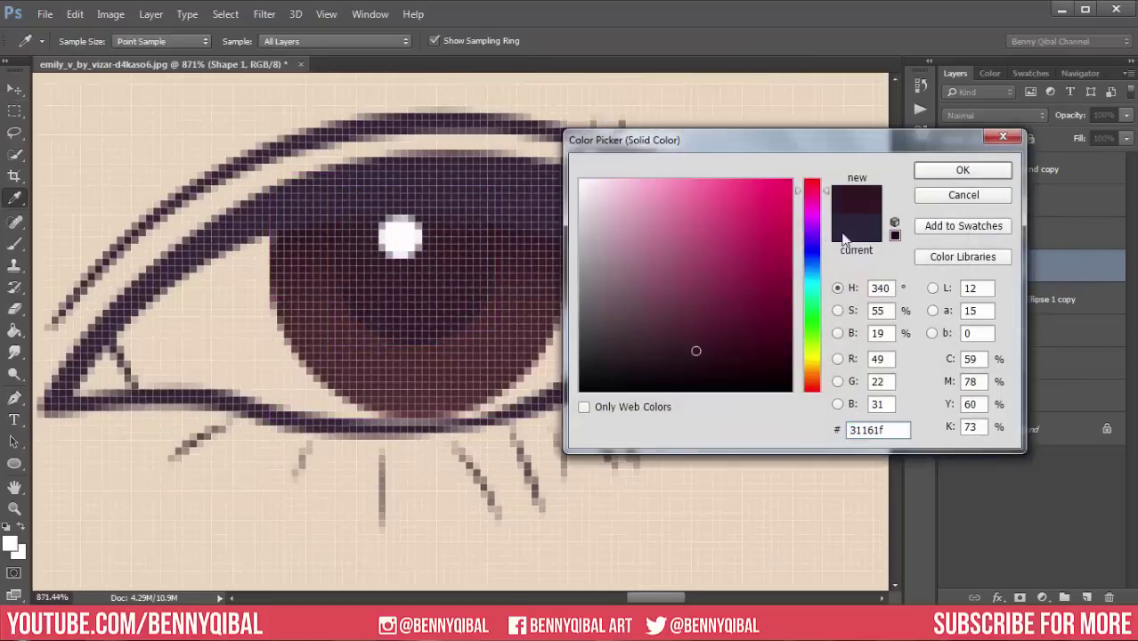
left_click(709, 359)
left_click(945, 170)
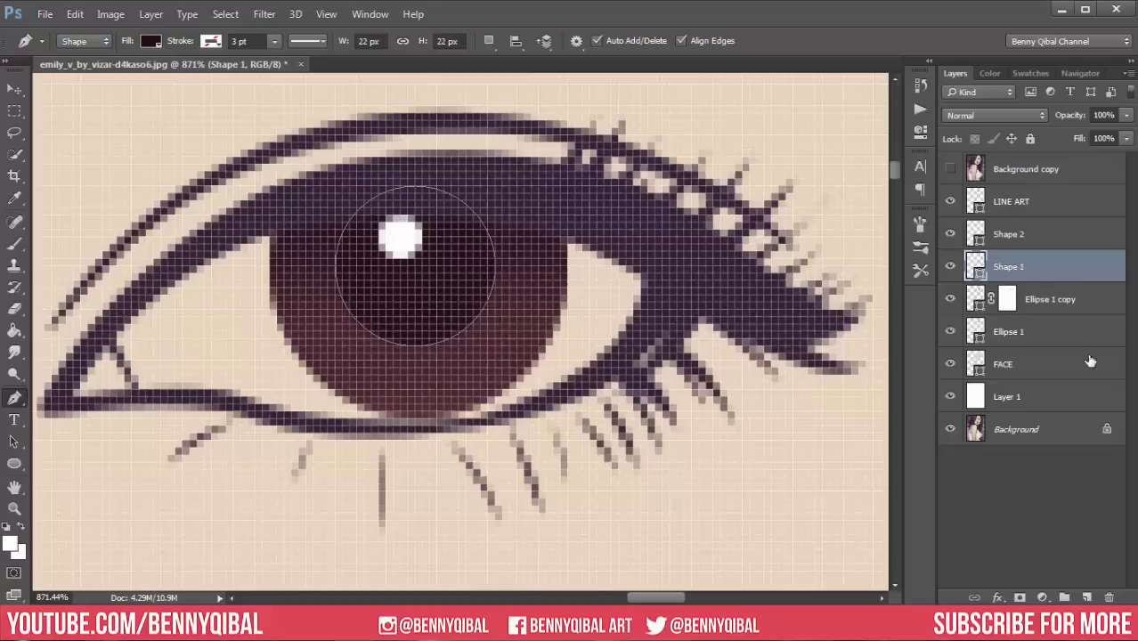
Draw a crescent shape across the lower iris with a reddish fill.
left_click(1040, 333)
left_click(1051, 302)
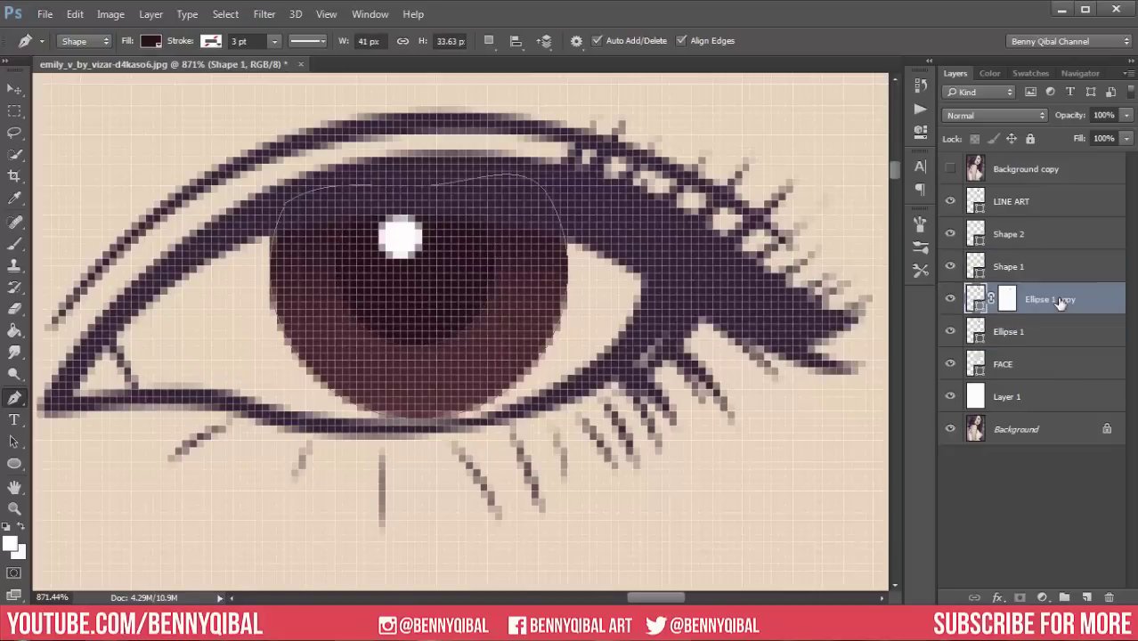
scroll(426, 301, "up", 3)
left_click(287, 266)
left_click_drag(434, 426, 533, 457)
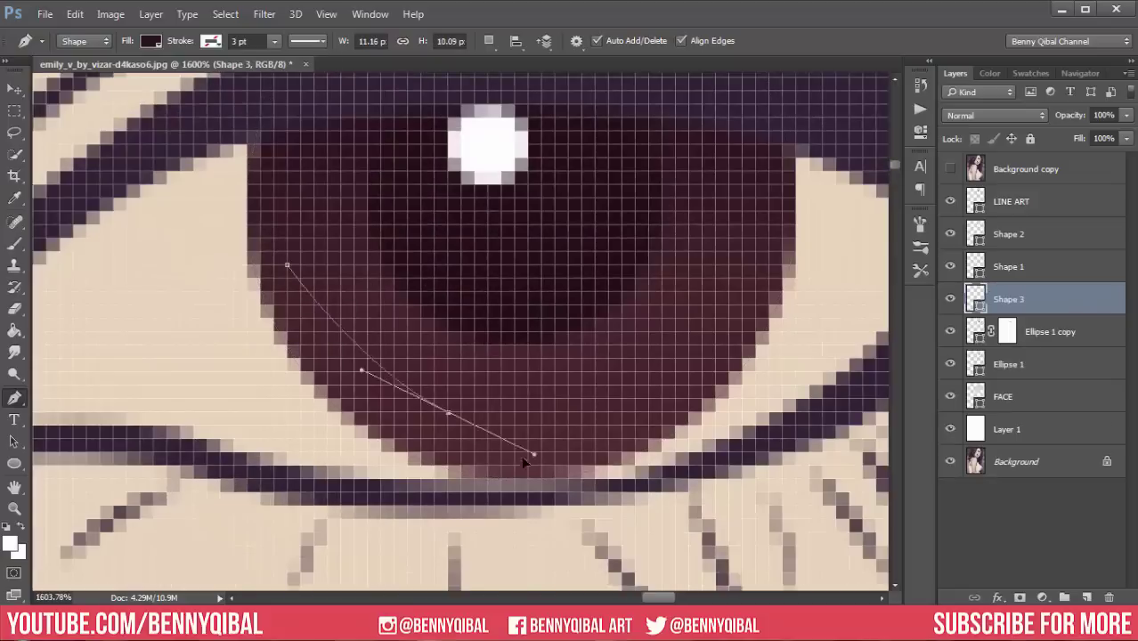
mouse_move(674, 384)
left_mouse_down()
mouse_move(736, 285)
mouse_move(683, 265)
left_mouse_up()
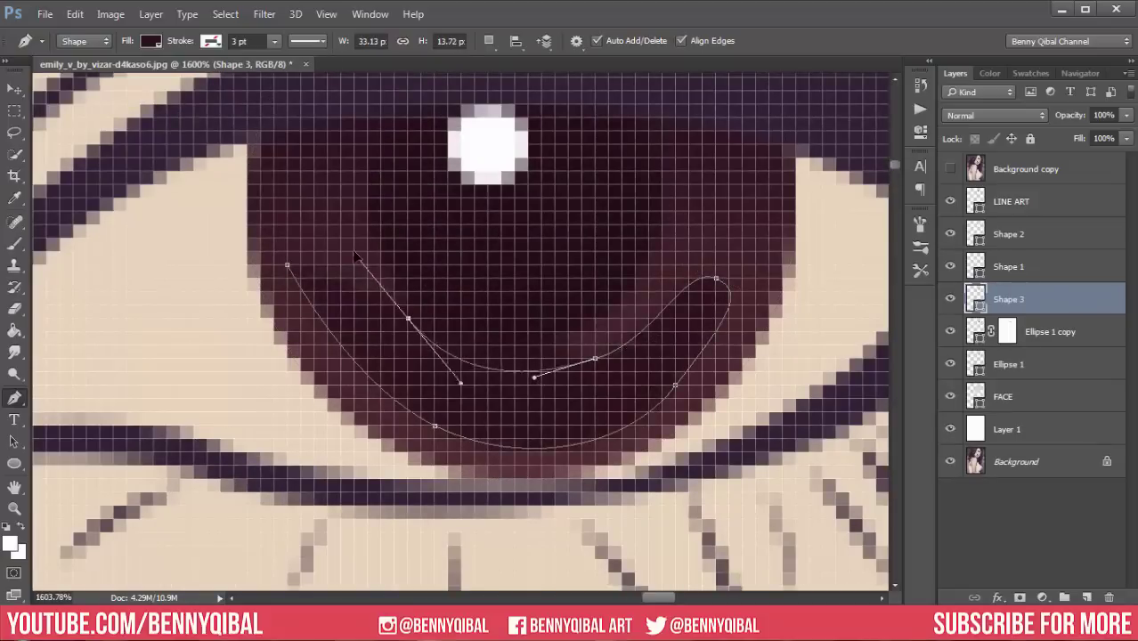
left_click_drag(406, 319, 348, 258)
double_click(976, 299)
left_click(681, 330)
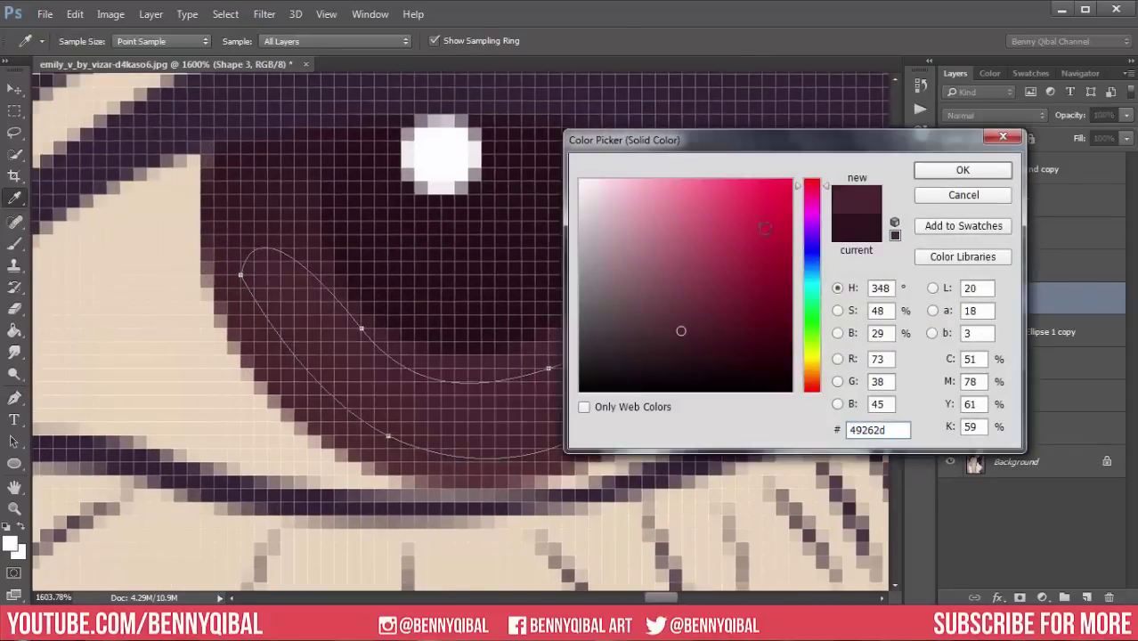
left_click(663, 308)
key("Return")
Add a layer mask to the crescent and soften it with a soft black brush.
scroll(691, 418, "down", 10)
scroll(691, 418, "down", 2)
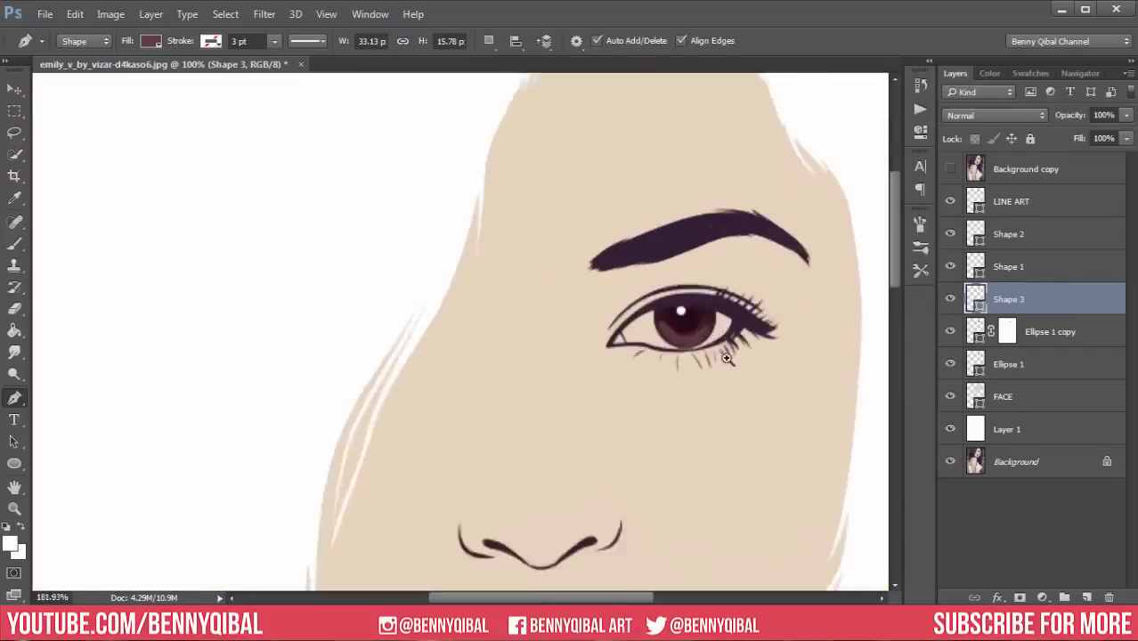
scroll(775, 347, "up", 5)
left_click(1021, 598)
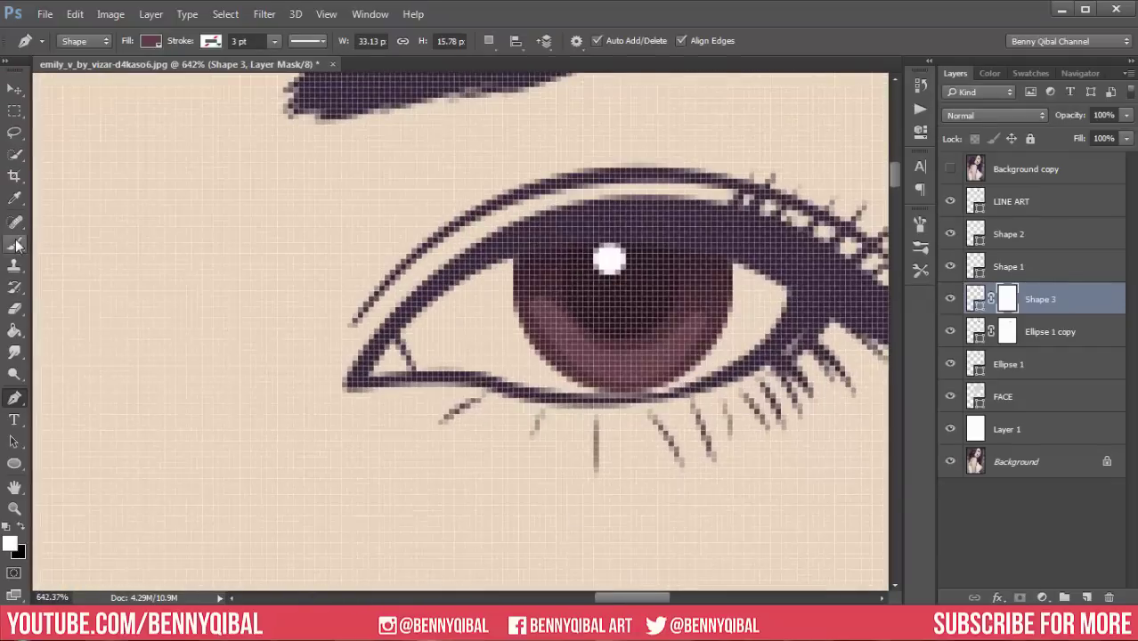
left_click(14, 242)
key("x")
scroll(587, 290, "down", 1)
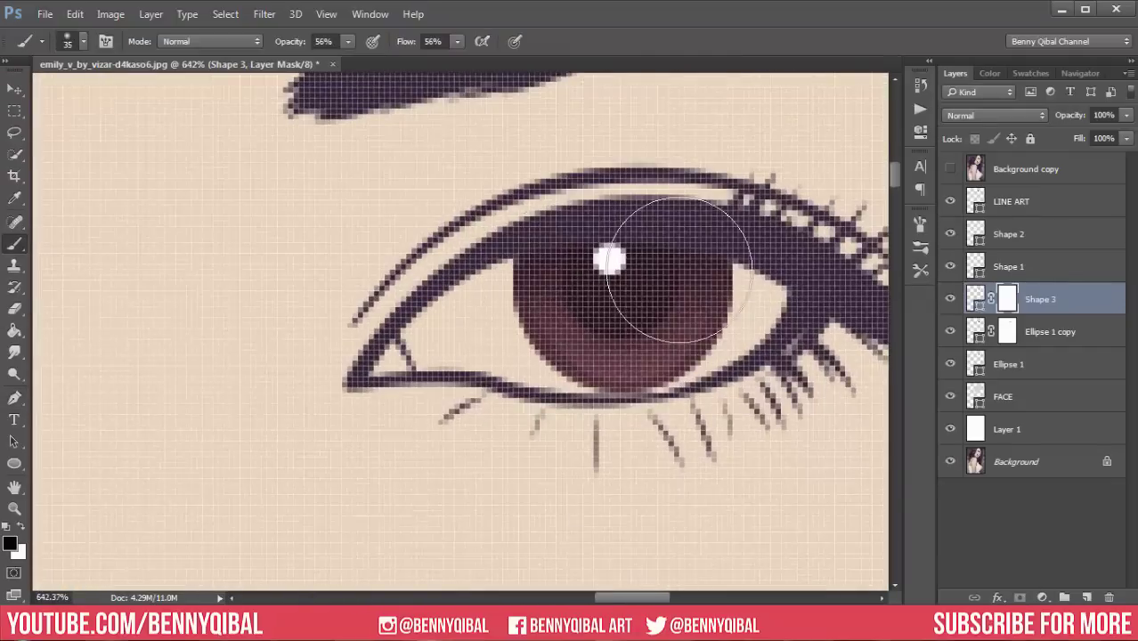
scroll(661, 254, "down", 4)
scroll(635, 343, "up", 4)
scroll(596, 341, "up", 1)
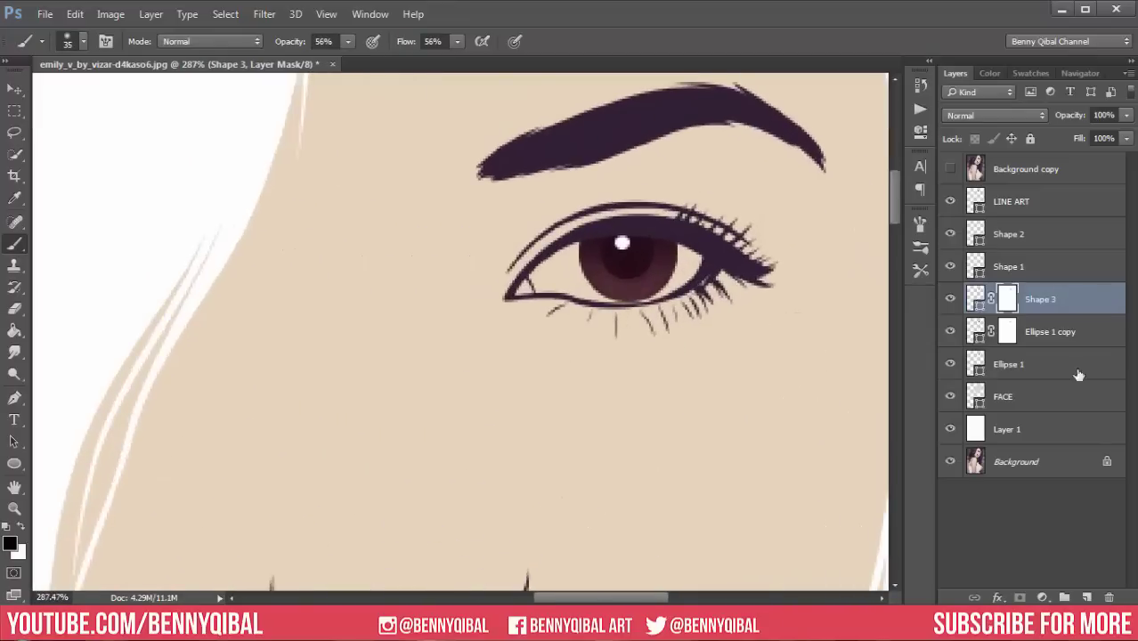
Compare against the reference photo and select the FACE layer for drawing shapes.
left_click(950, 170)
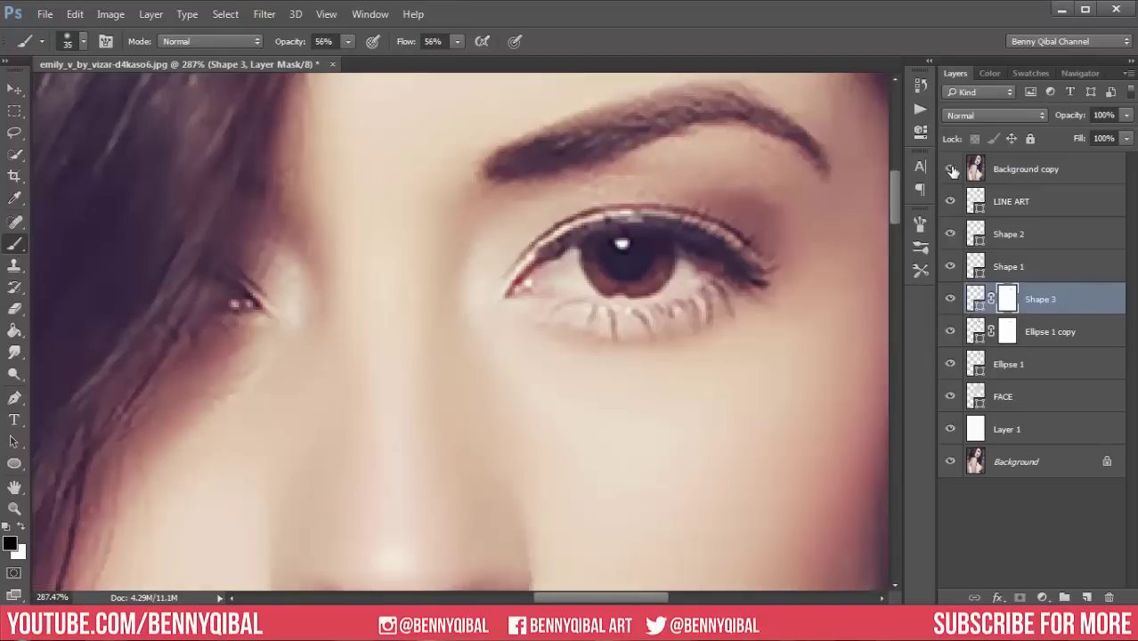
left_click(950, 170)
left_click(1032, 403)
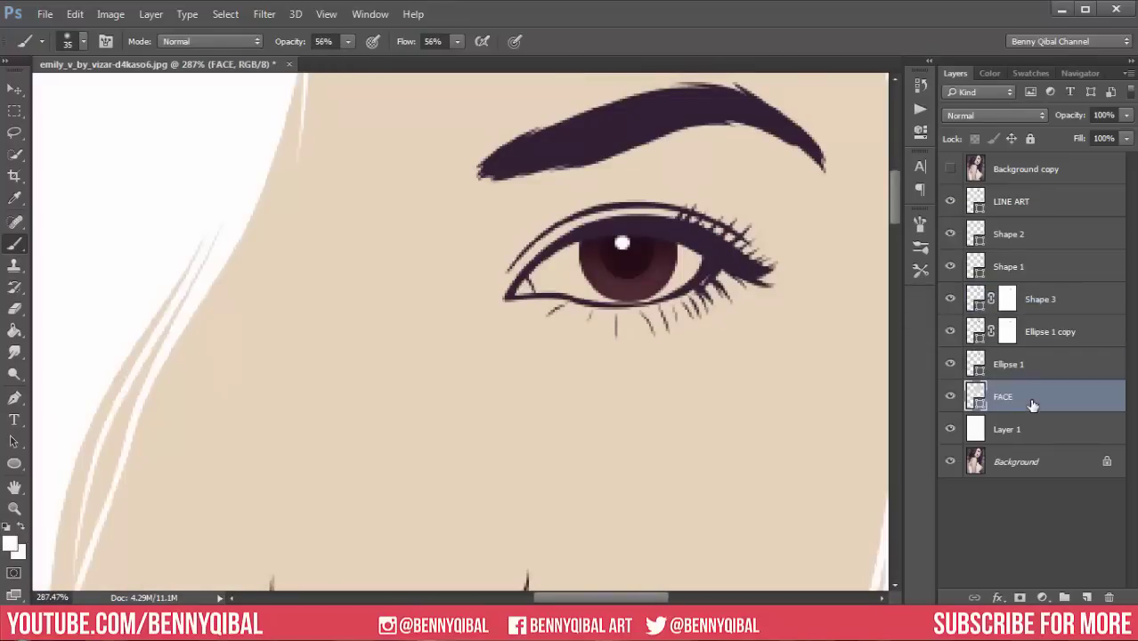
key("p")
scroll(657, 256, "up", 5)
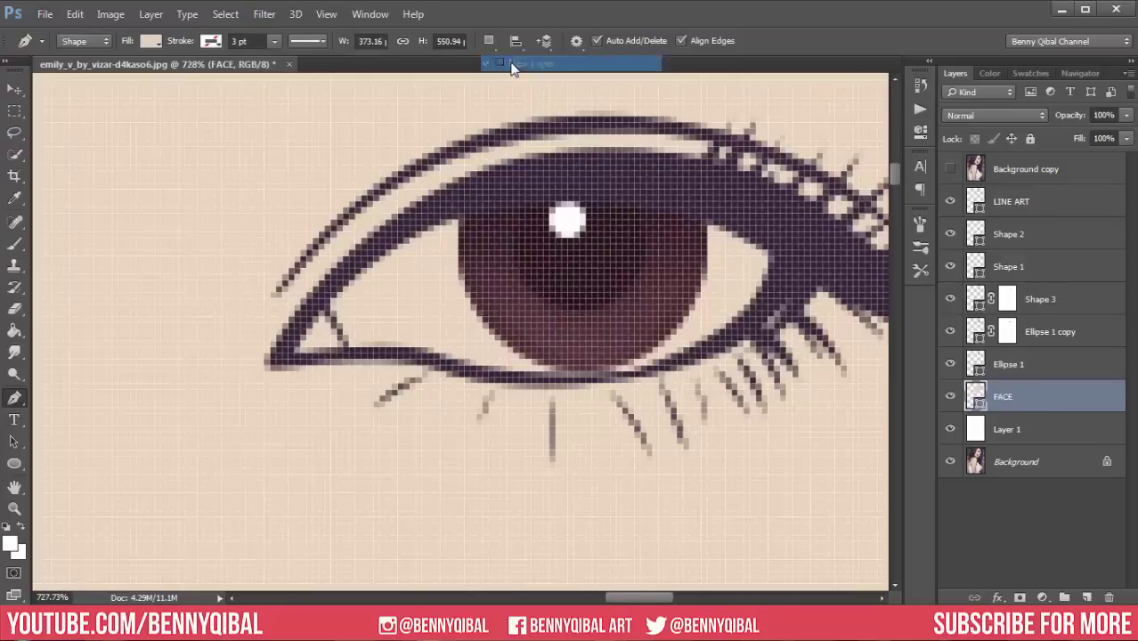
Trace the eye white along the upper and lower lids as Shape 4 with a near-white fill.
left_click(294, 334)
left_click_drag(524, 171, 552, 169)
scroll(534, 267, "right", 3)
left_click_drag(687, 257, 706, 284)
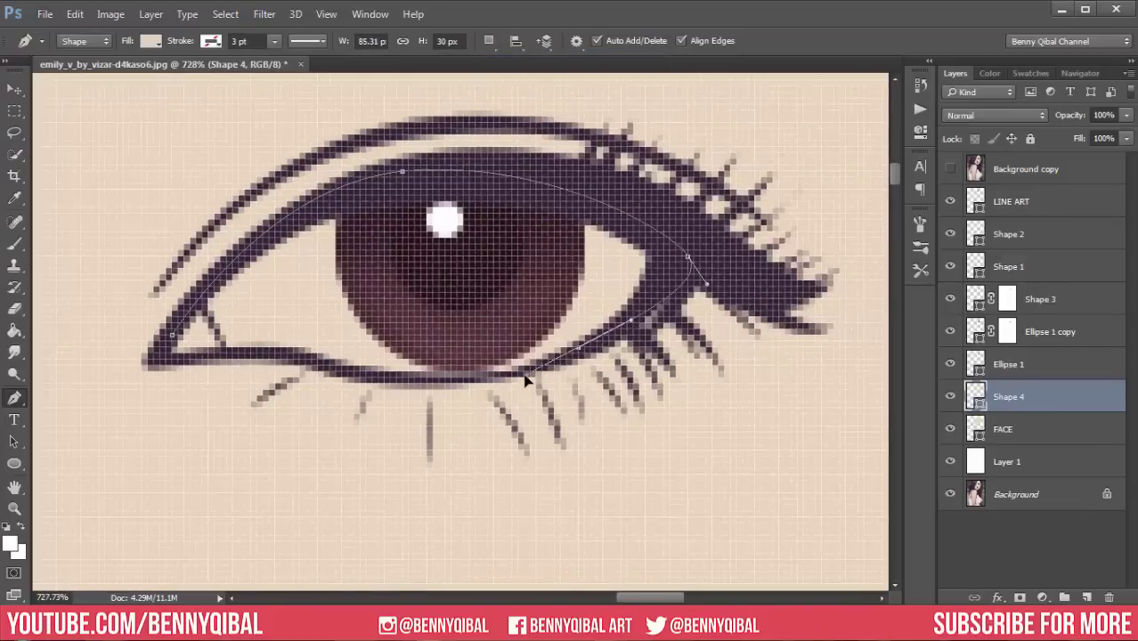
left_click_drag(452, 390, 343, 372)
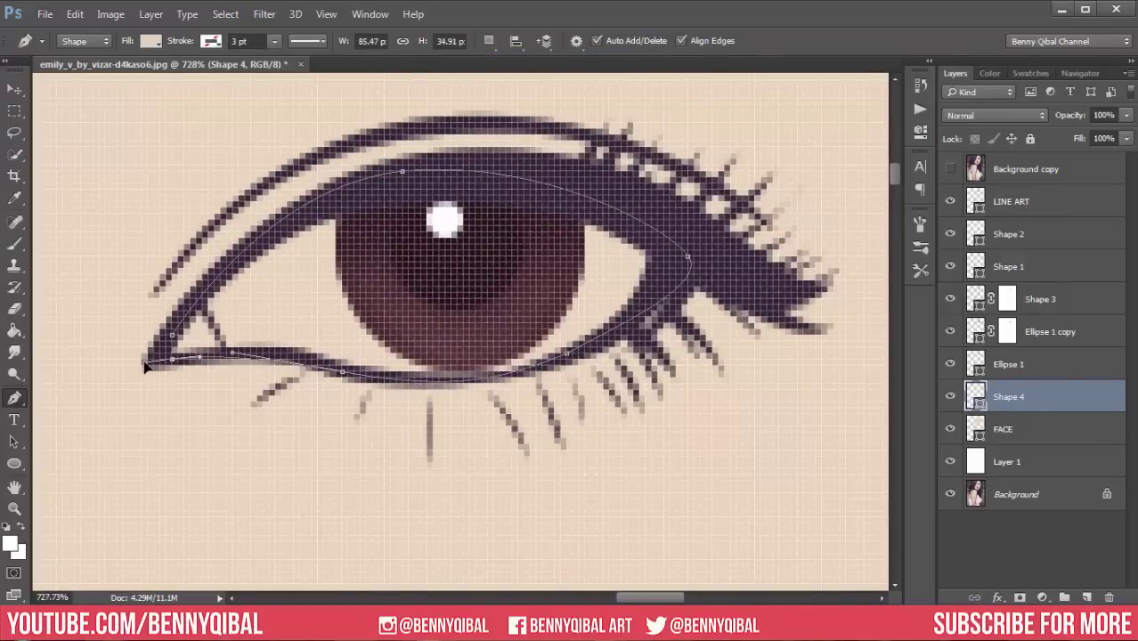
scroll(174, 334, "right", 1)
double_click(978, 405)
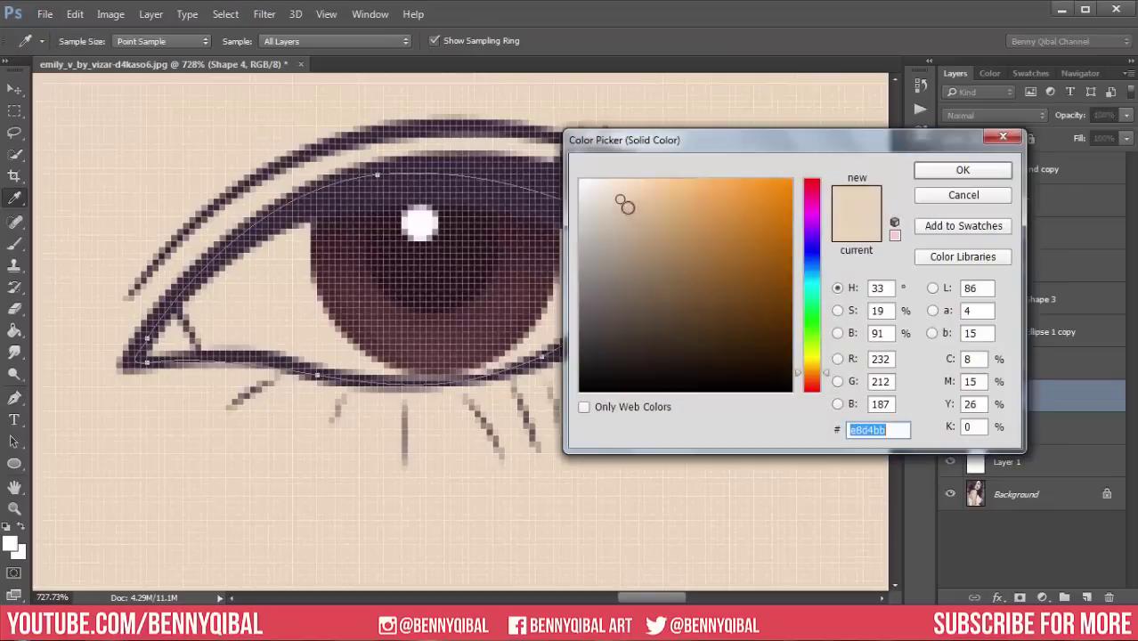
left_click(587, 182)
left_click(966, 170)
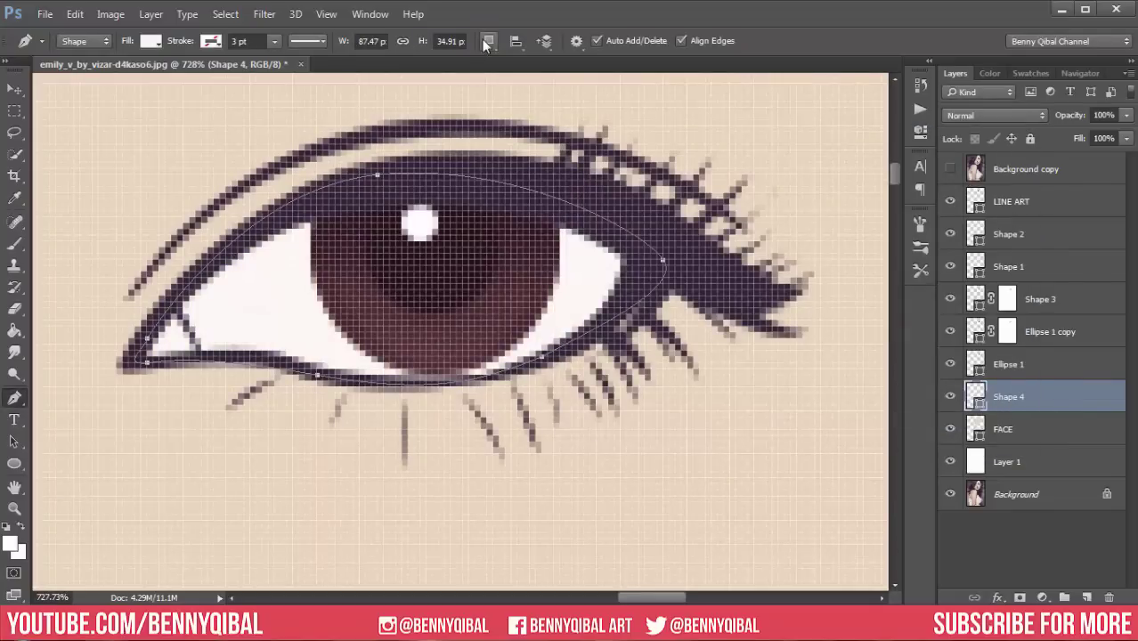
Draw the first shadow shape (Shape 5) curving around the iris and below the eye.
left_click(470, 205)
left_click_drag(579, 289, 577, 331)
left_click_drag(427, 374, 361, 372)
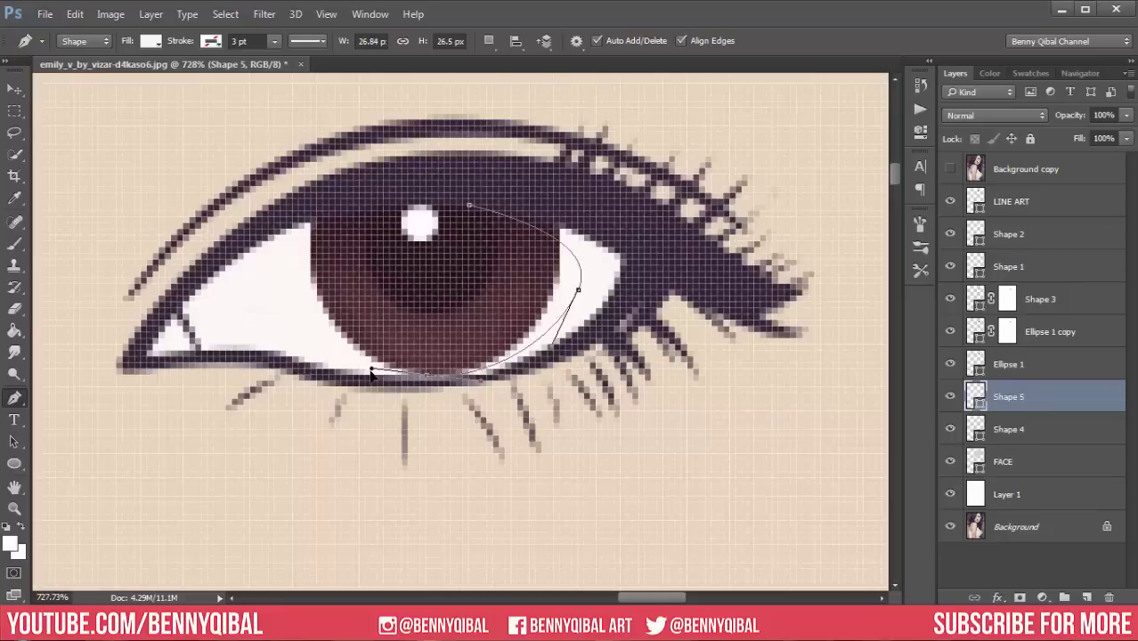
left_click_drag(244, 314, 216, 286)
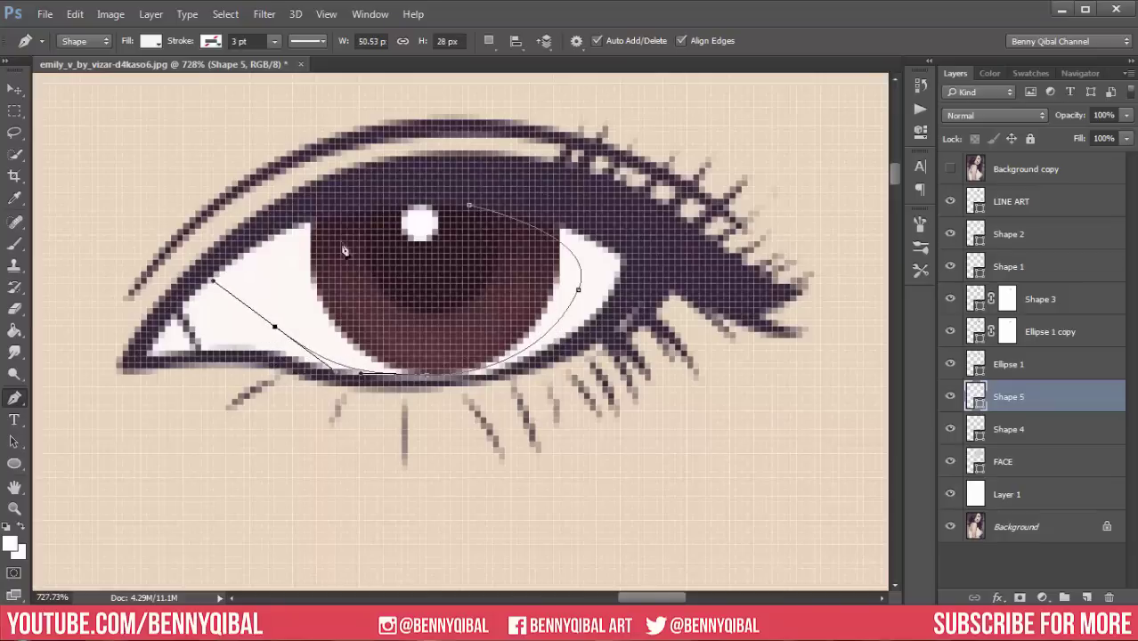
left_click(347, 205)
left_click_drag(104, 277, 100, 347)
left_click_drag(226, 465, 354, 455)
left_click_drag(668, 209, 481, 162)
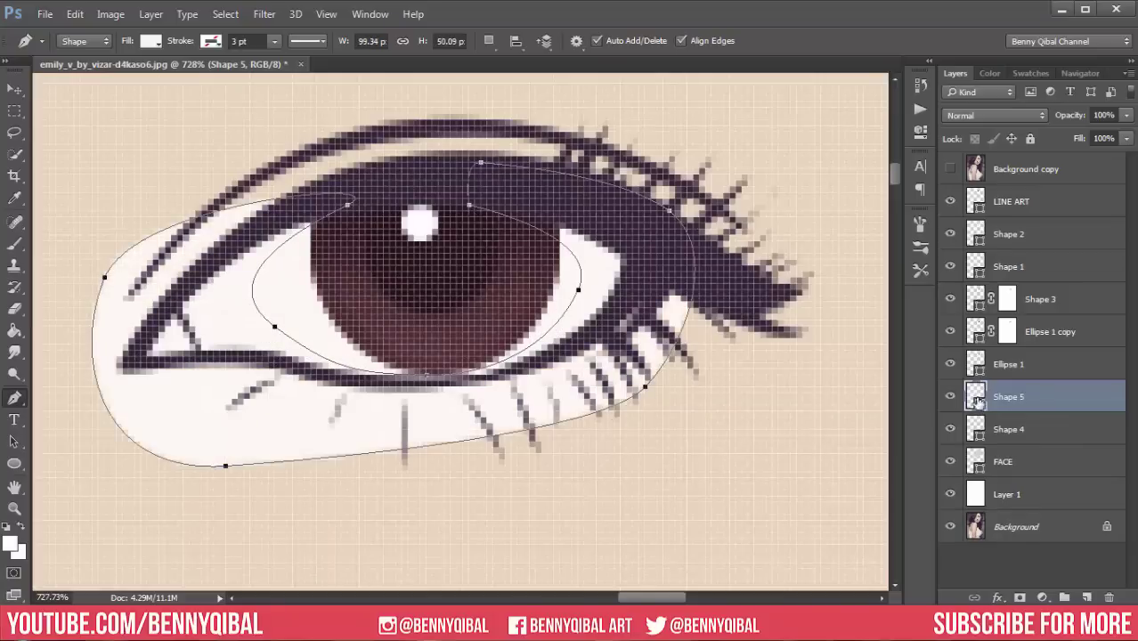
Clip Shape 5 to the eye white and fill it light grey.
left_click(1059, 408, "alt")
double_click(988, 396)
left_click(581, 219)
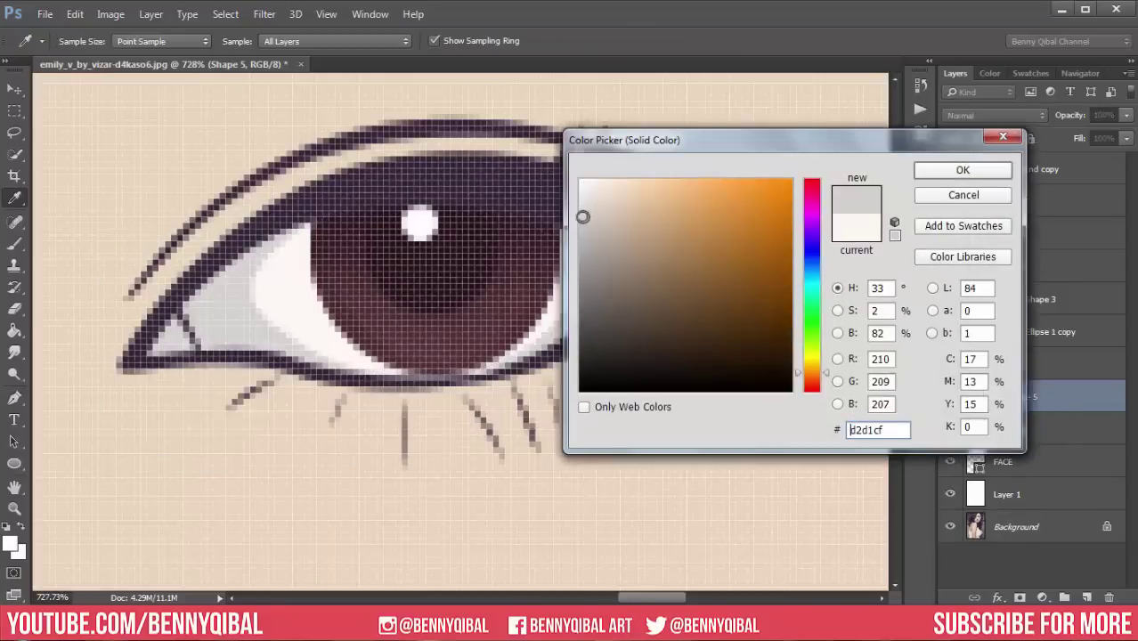
left_click(998, 170)
key("Escape")
scroll(775, 179, "down", 5)
scroll(590, 278, "up", 5)
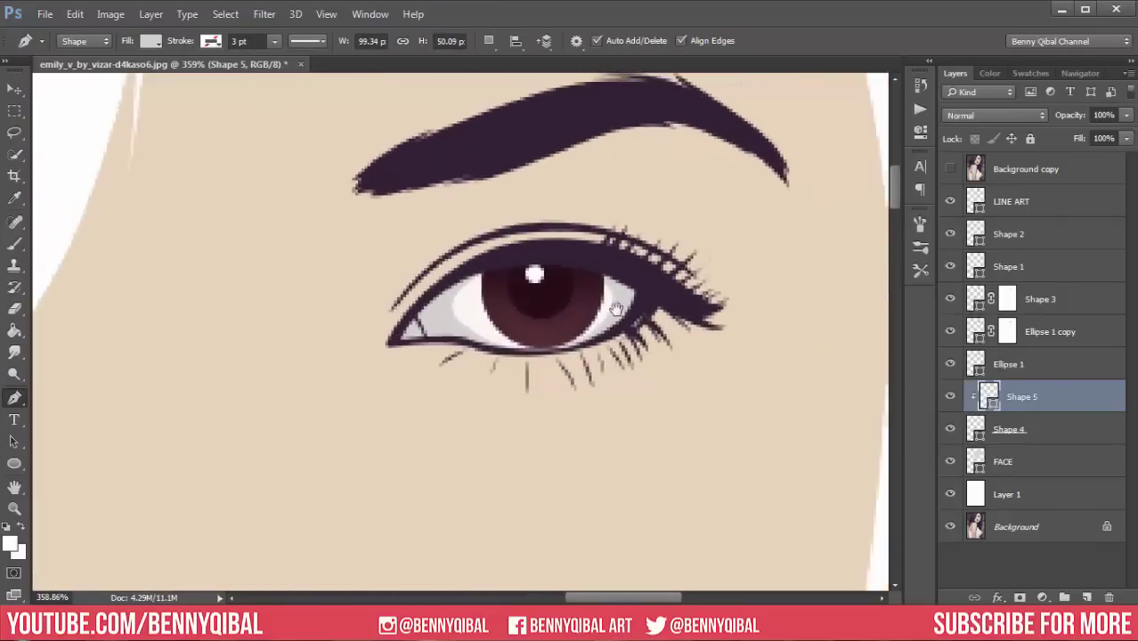
Draw a second shadow shape (Shape 6) along the lower lid and outer eye.
left_click(581, 261)
left_click_drag(308, 351, 285, 331)
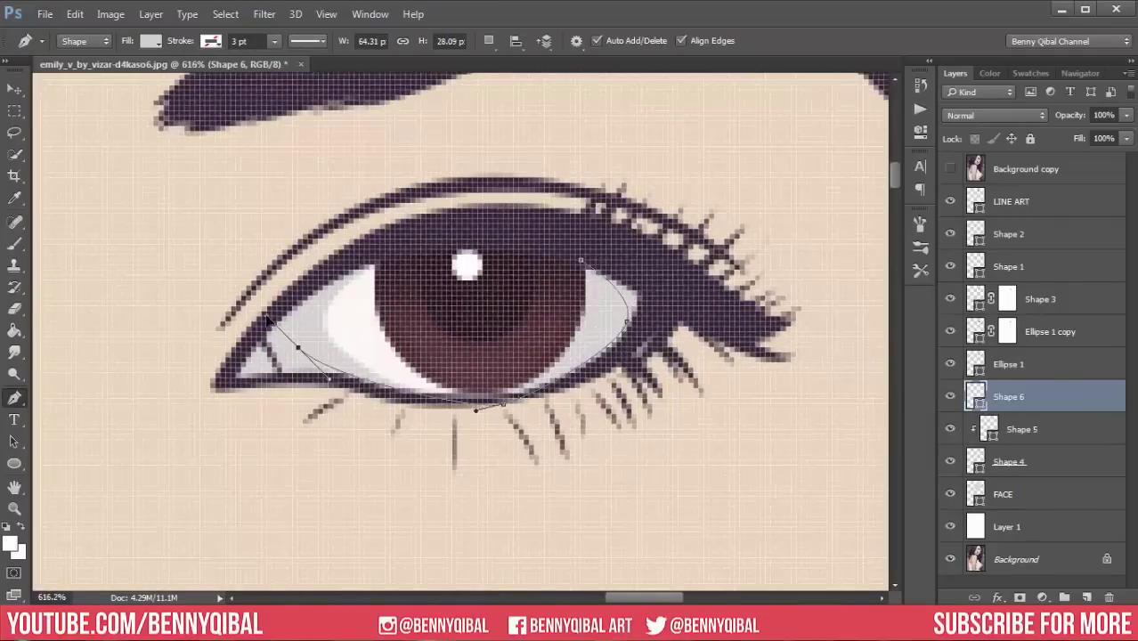
left_click(348, 259)
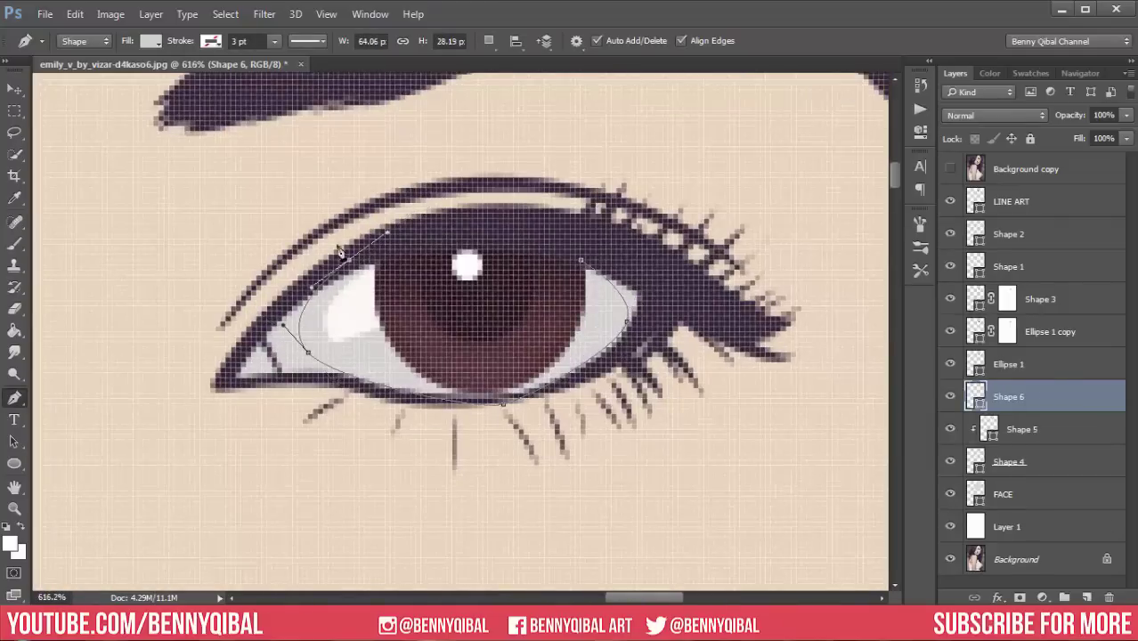
left_click(159, 377)
left_click(524, 455)
left_click(761, 315)
left_click(580, 261)
Fill Shape 6 a darker grey and clip it inside Shape 5.
double_click(980, 405)
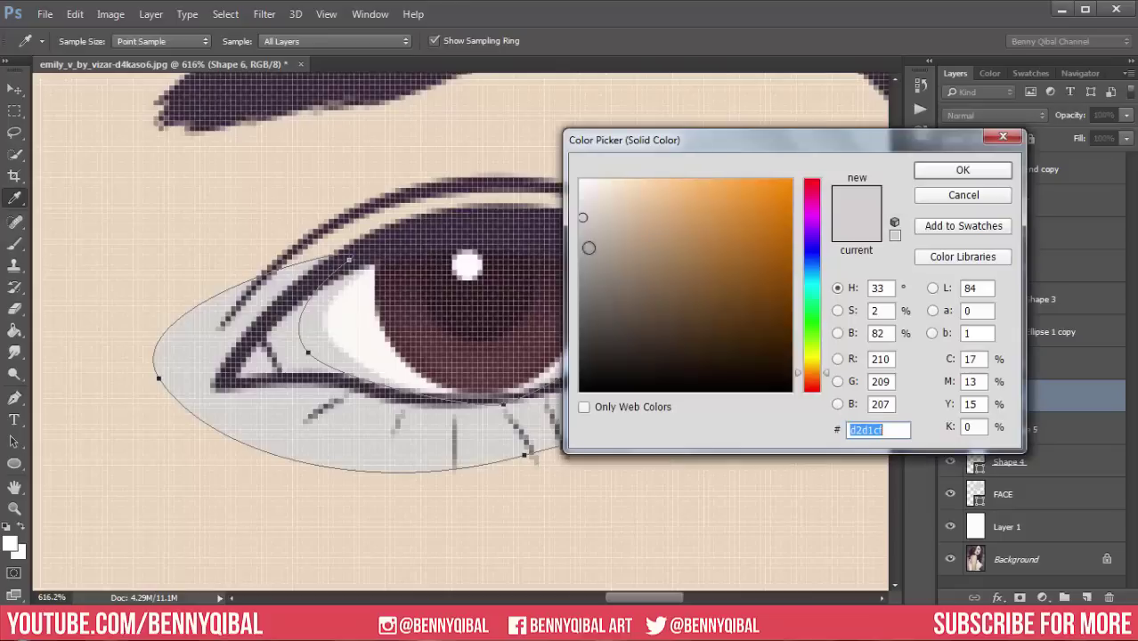
left_click_drag(586, 247, 587, 276)
left_click(979, 165)
key("ctrl+alt+g")
scroll(728, 408, "down", 5)
scroll(728, 409, "down", 5)
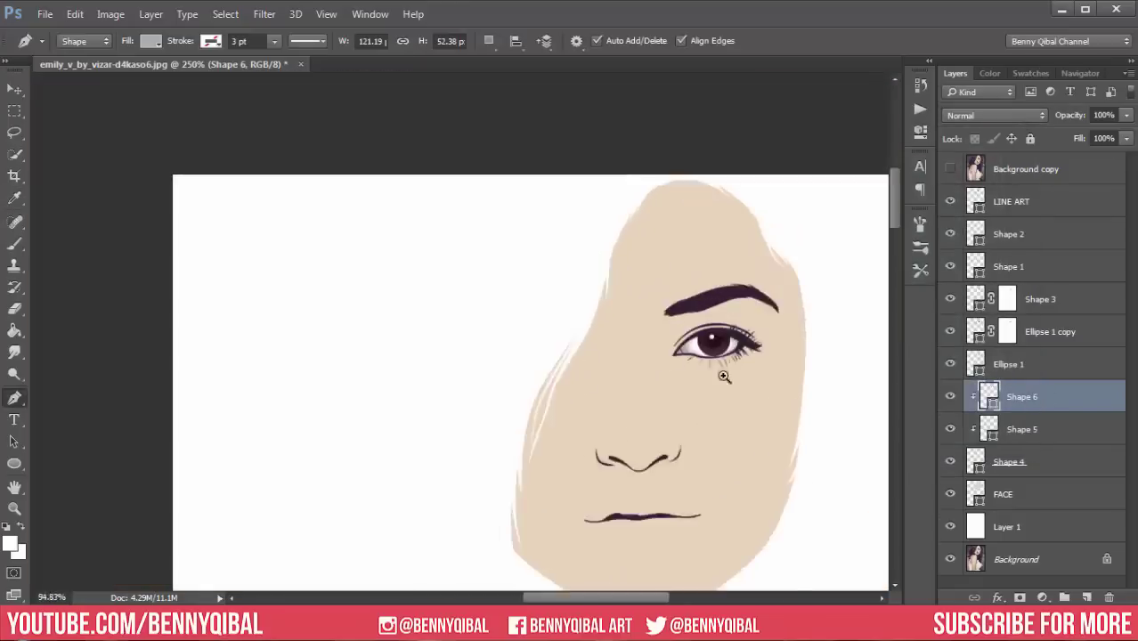
scroll(724, 376, "up", 6)
left_click(1034, 429)
left_click(1034, 463)
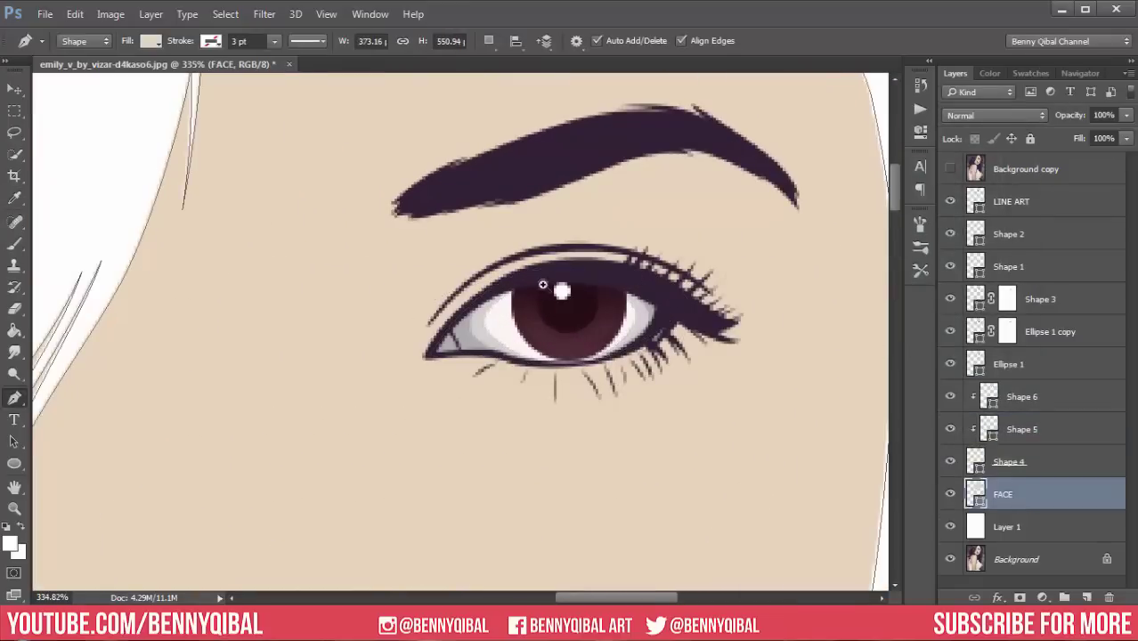
Recolour the LINE ART fill to near-black purple 180b1c.
scroll(1033, 454, "down", 3)
left_click(1038, 205)
double_click(976, 203)
left_click_drag(723, 374, 685, 371)
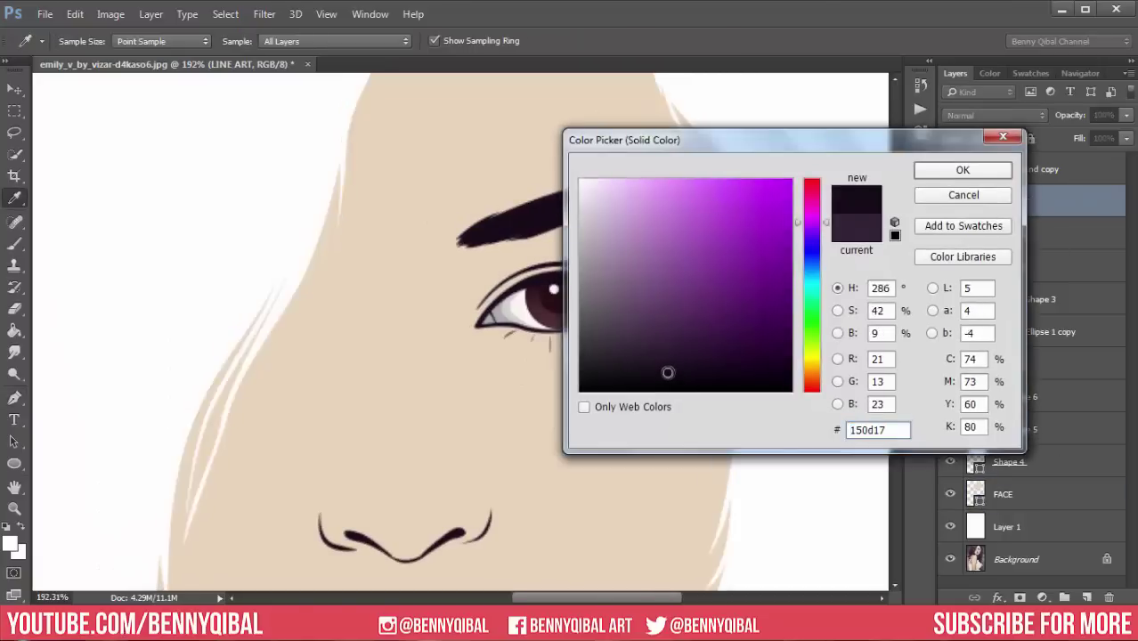
key("Return")
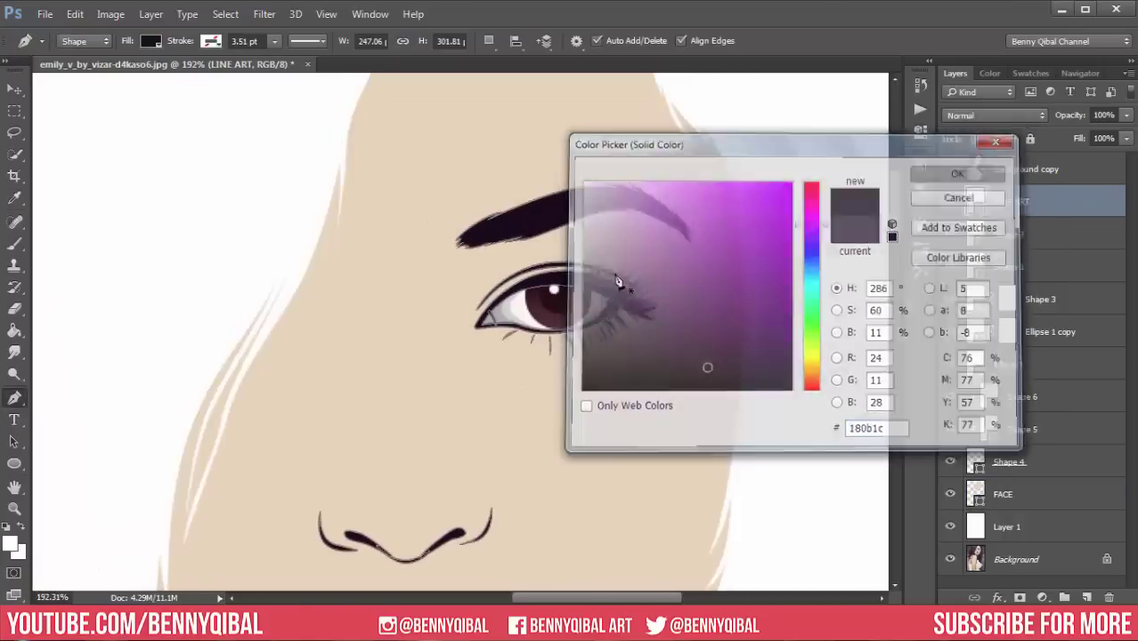
Show the Background copy reference photo over the drawing.
scroll(345, 318, "up", 3)
scroll(409, 229, "down", 4)
scroll(481, 279, "up", 2)
left_click(950, 168)
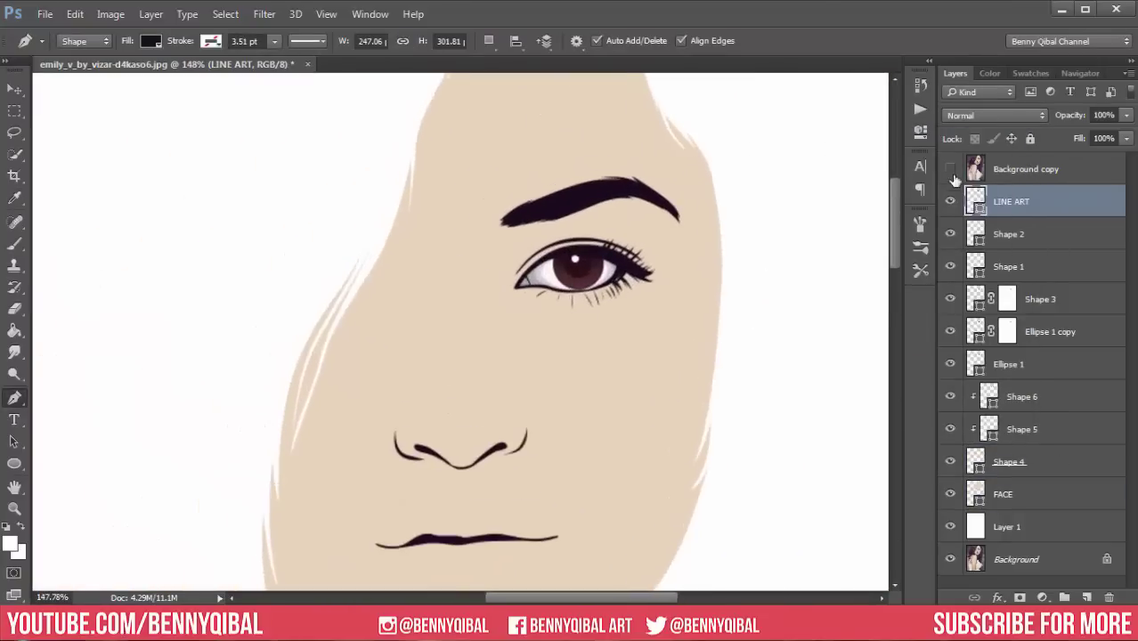
scroll(604, 290, "up", 3)
scroll(414, 274, "up", 1)
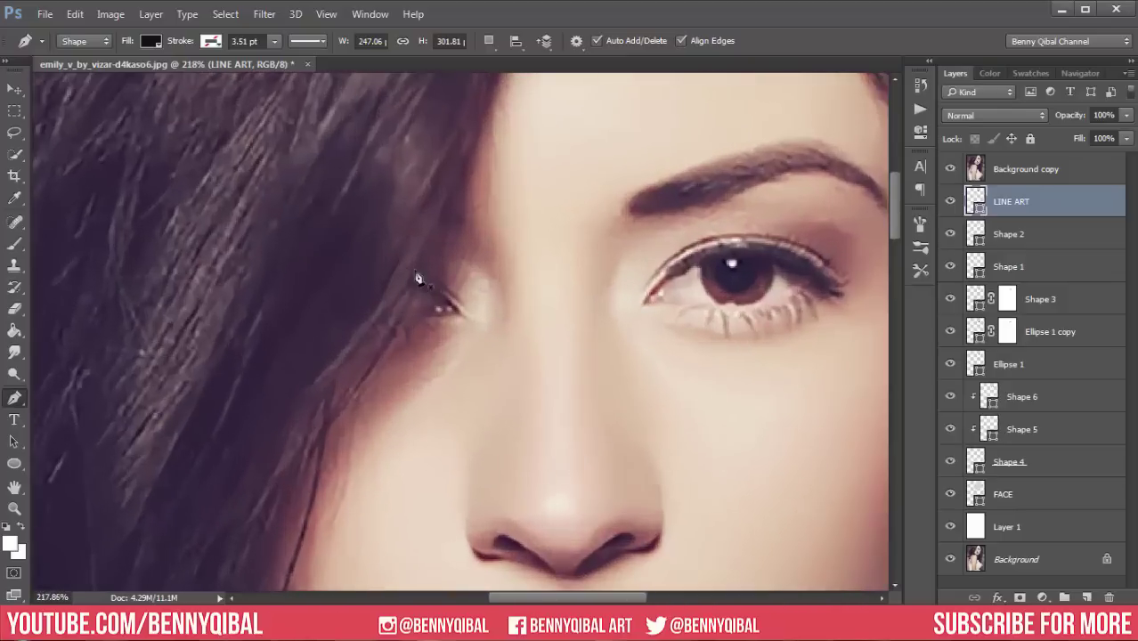
scroll(474, 331, "up", 1)
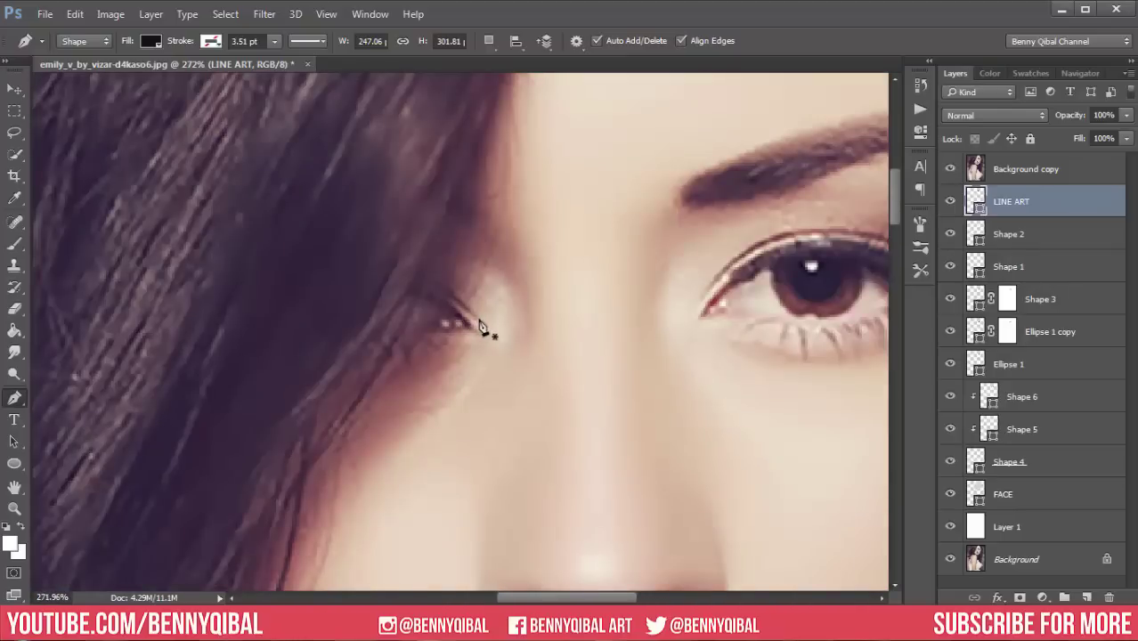
Trace the second eye's outer corner as Shape 7, with paths set to combine shapes.
left_click(478, 320)
left_click(366, 265)
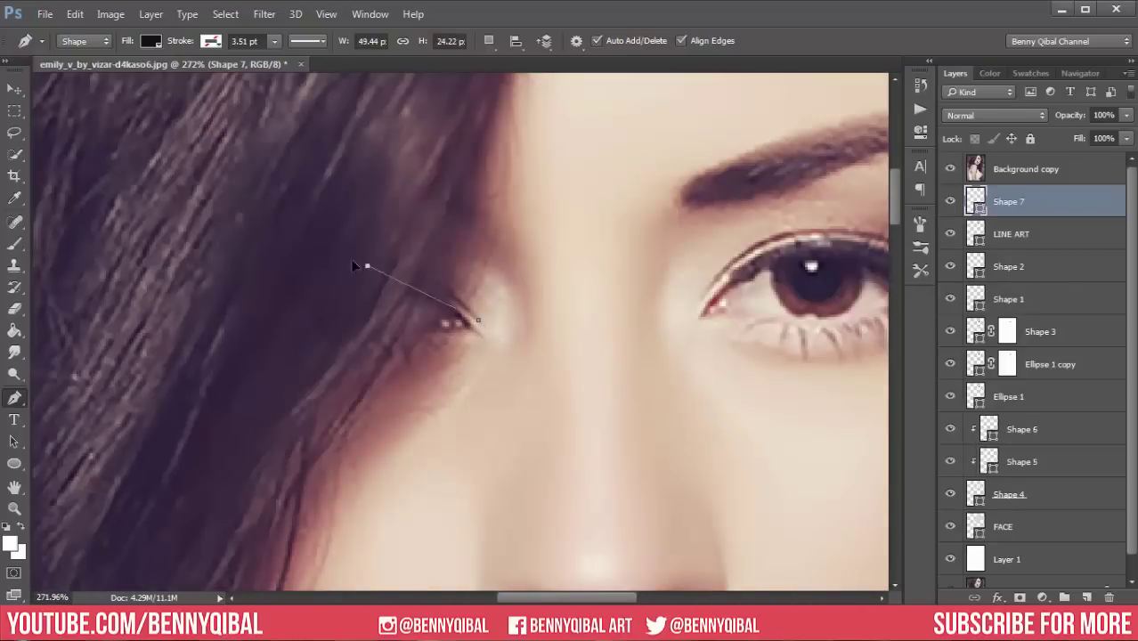
key("Escape")
scroll(478, 320, "up", 1)
left_click(478, 323)
key("ctrl+z")
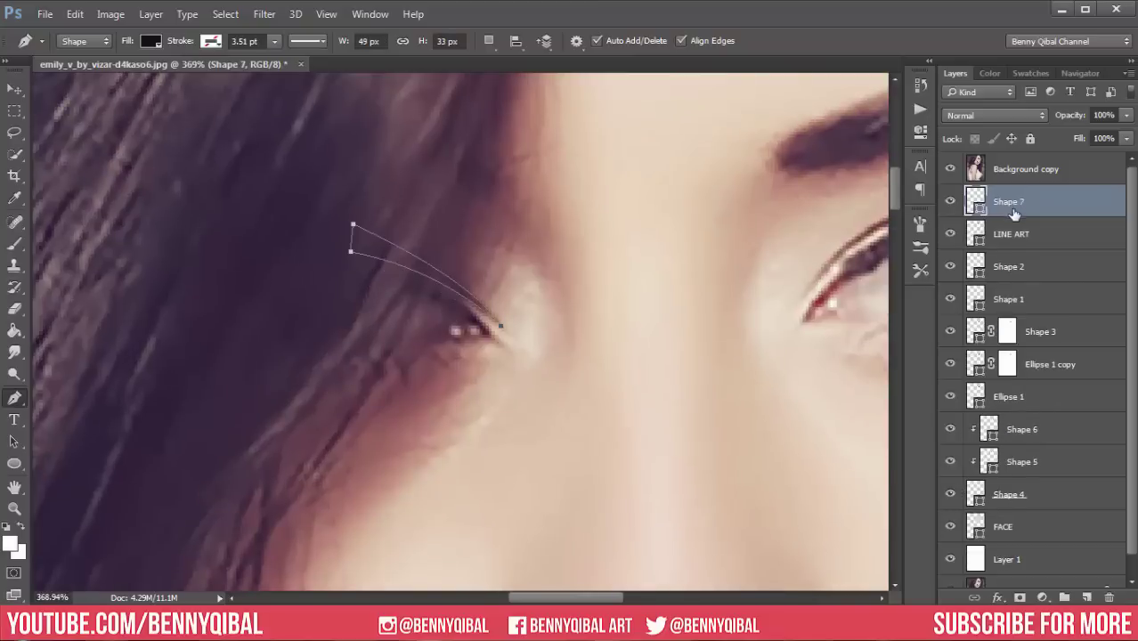
left_click(488, 40)
left_click(512, 94)
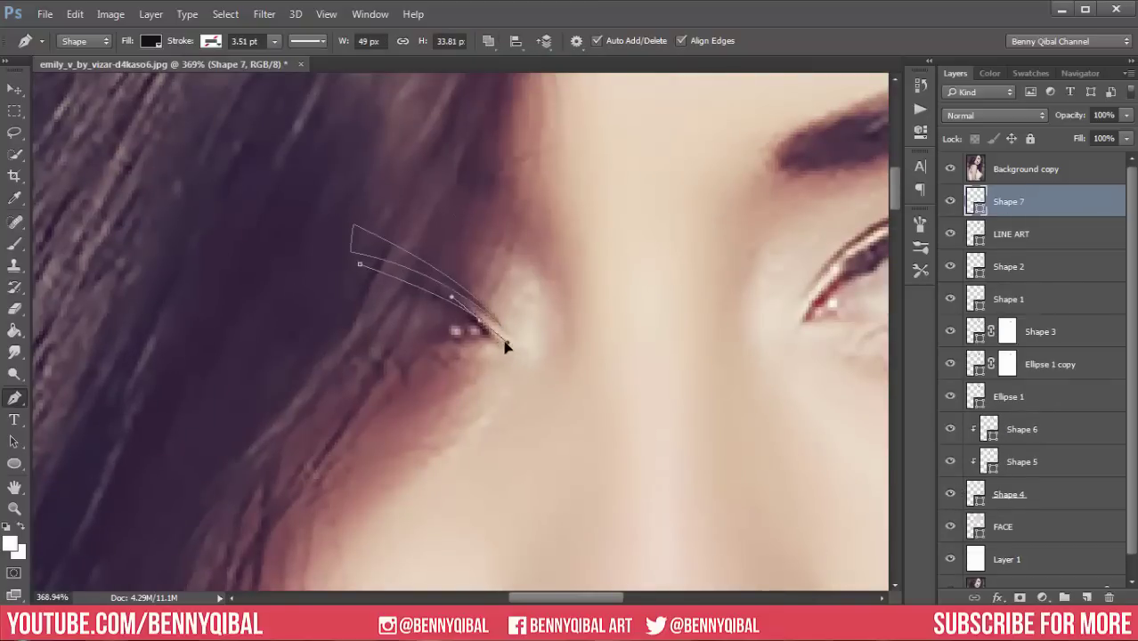
left_click(365, 343)
left_click_drag(365, 286, 342, 282)
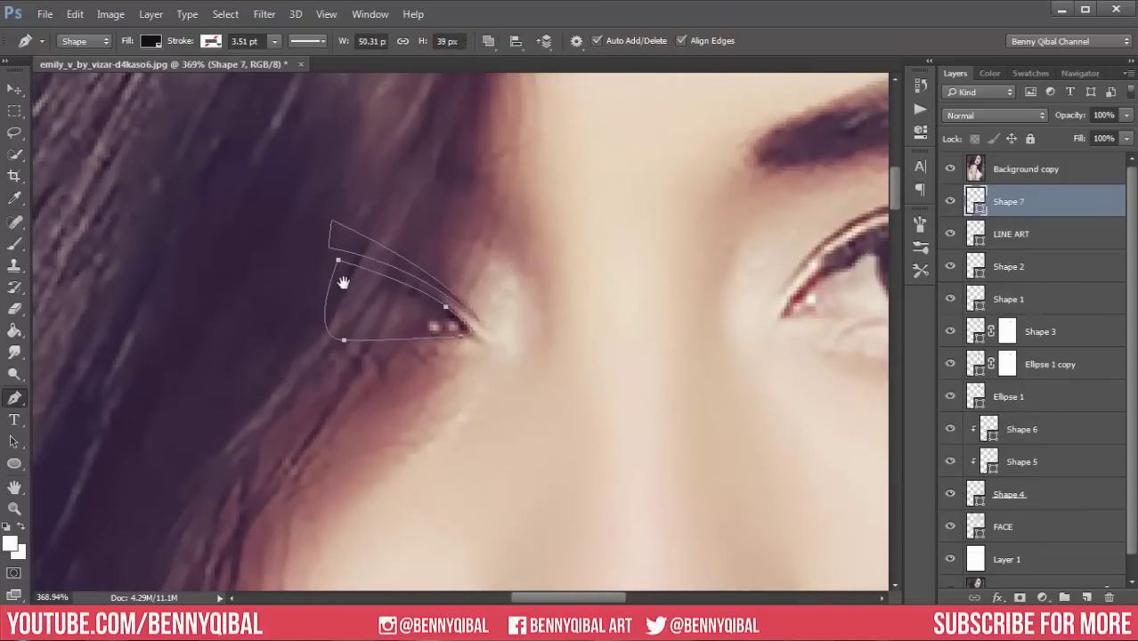
scroll(414, 355, "up", 2)
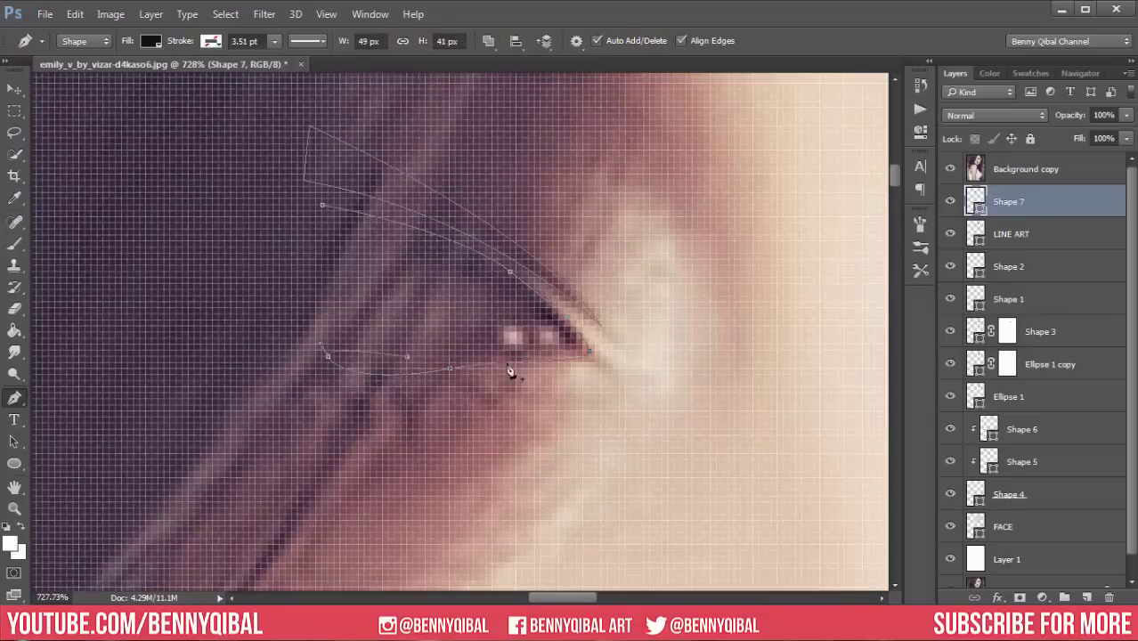
Add a lower-lid piece to Shape 7, move it above FACE and clip it there.
left_click(546, 320)
left_click_drag(514, 287, 369, 250)
left_click(950, 169)
left_click_drag(1008, 201, 1040, 473)
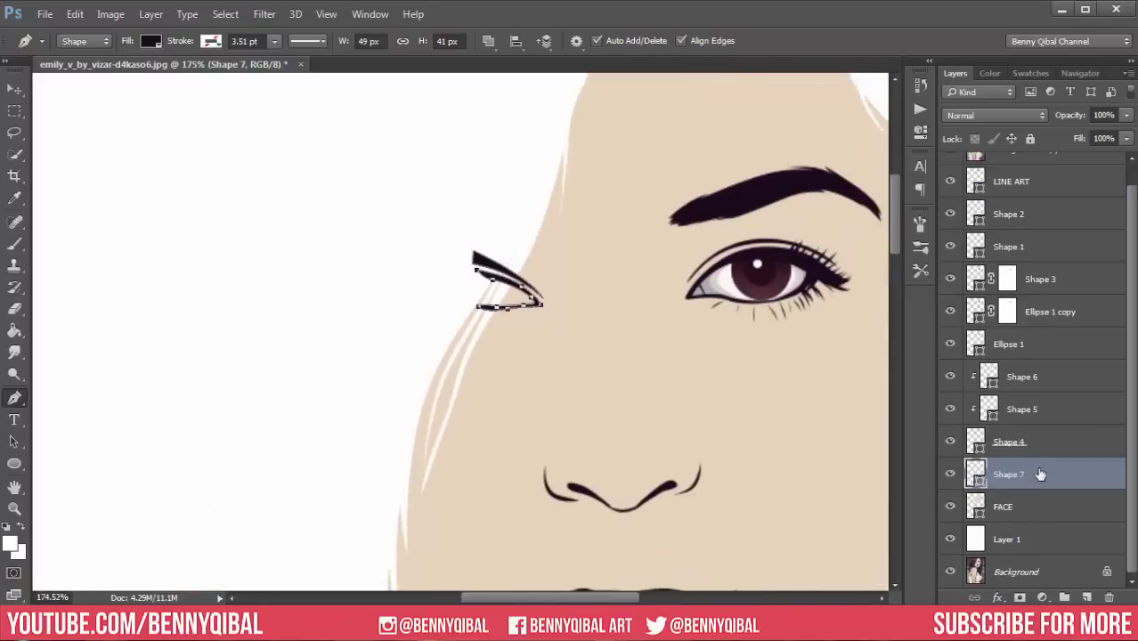
key("ctrl+alt+g")
scroll(561, 305, "up", 1)
scroll(489, 330, "up", 2)
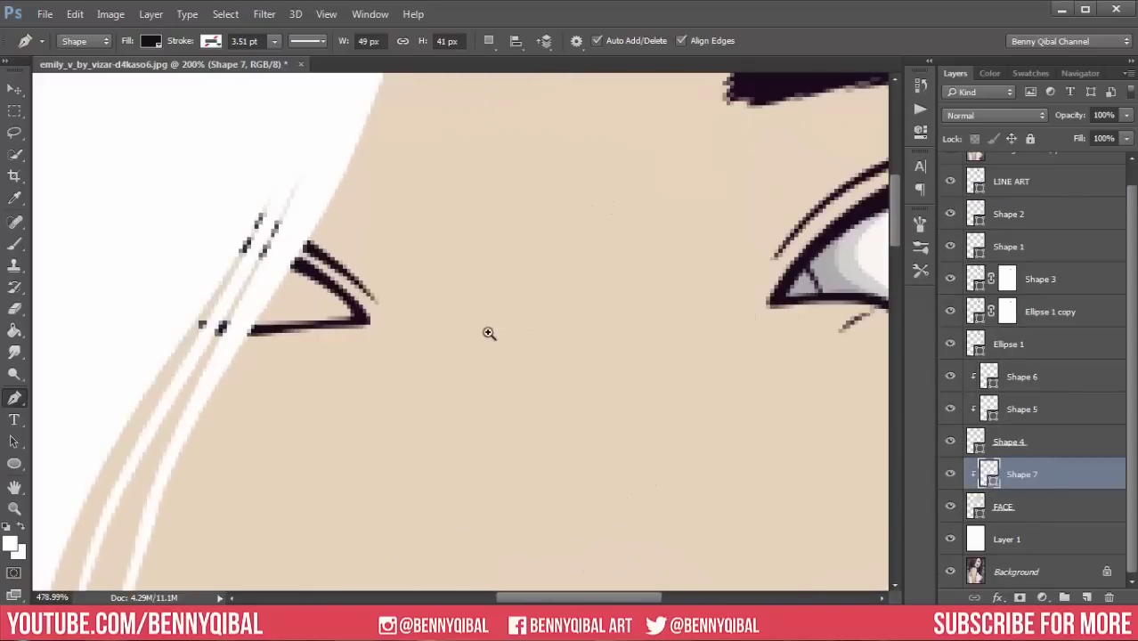
left_click_drag(700, 338, 649, 348)
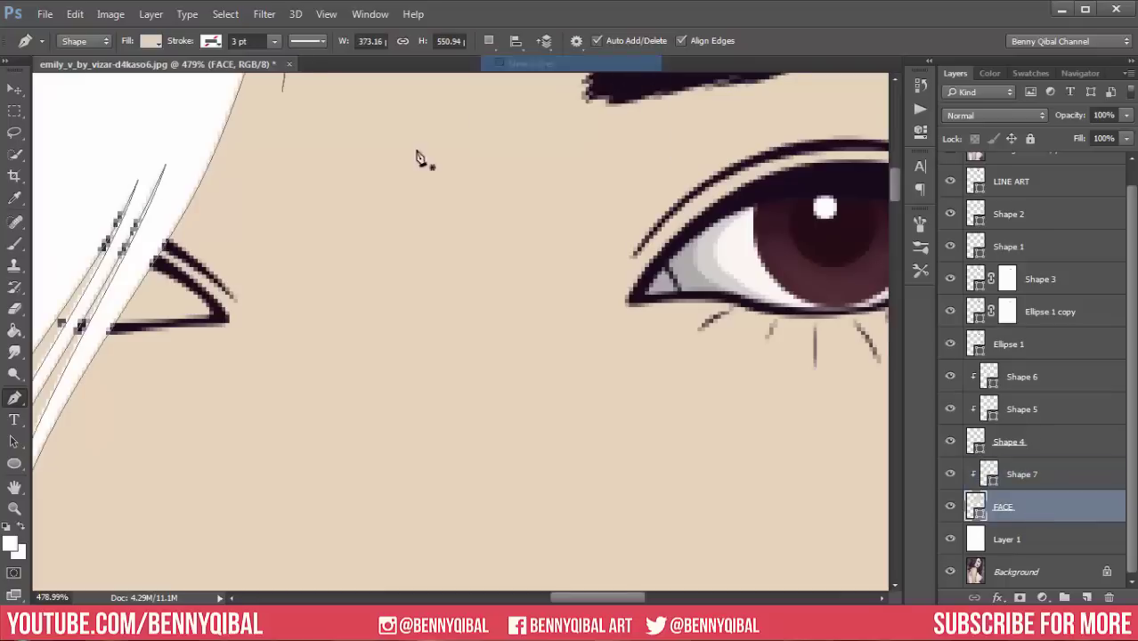
Draw a new corner shape at the far eye and give it a white (ffffff) fill.
scroll(419, 152, "up", 1)
scroll(357, 166, "up", 1)
left_click_drag(327, 314, 372, 368)
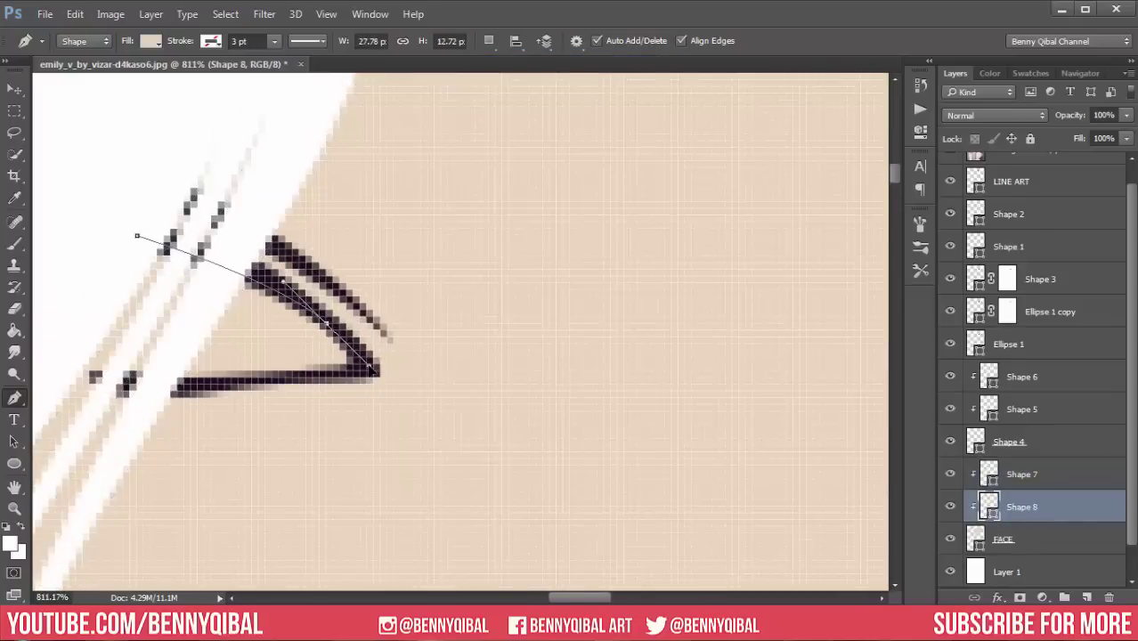
left_click_drag(61, 371, 21, 355)
left_click(254, 236)
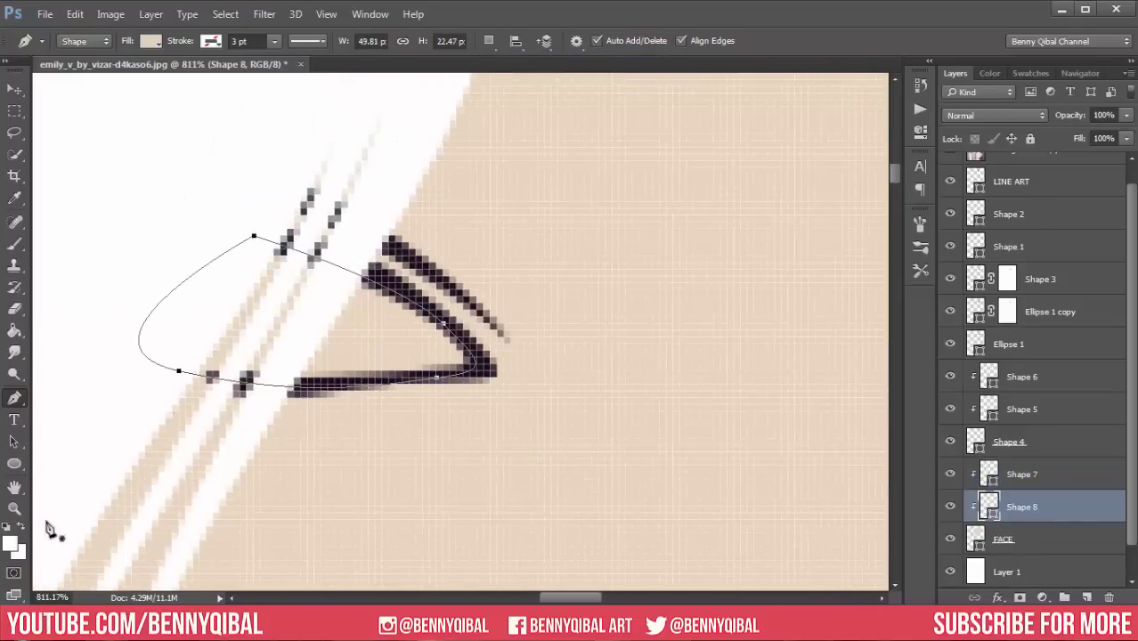
double_click(991, 514)
type("ffffff")
left_click(980, 170)
Toggle the reference photo on and off to compare the new corner shape.
scroll(628, 307, "down", 6)
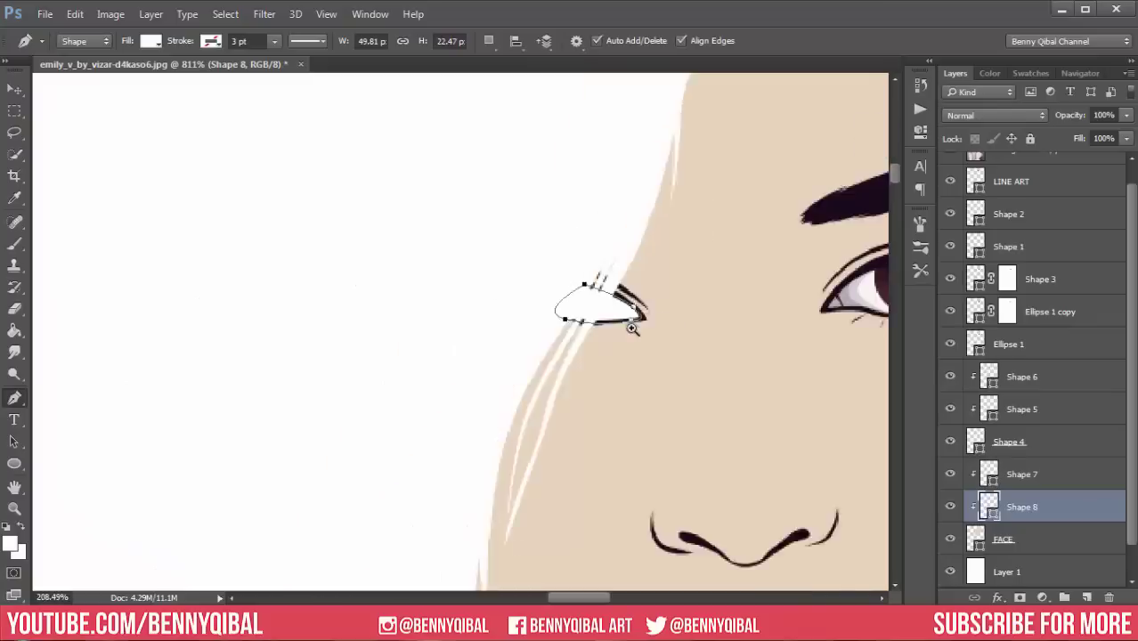
scroll(949, 204, "up", 1)
left_click(949, 169)
left_click(949, 169)
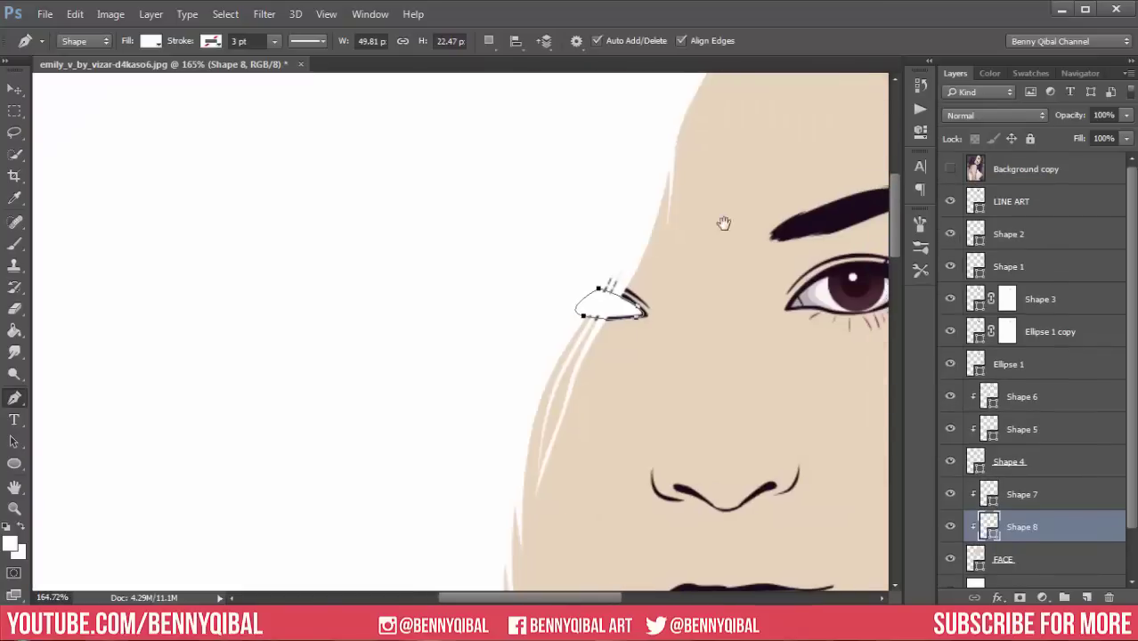
scroll(1024, 356, "down", 1)
mouse_move(766, 296)
left_mouse_down()
mouse_move(628, 291)
mouse_move(707, 341)
left_mouse_up()
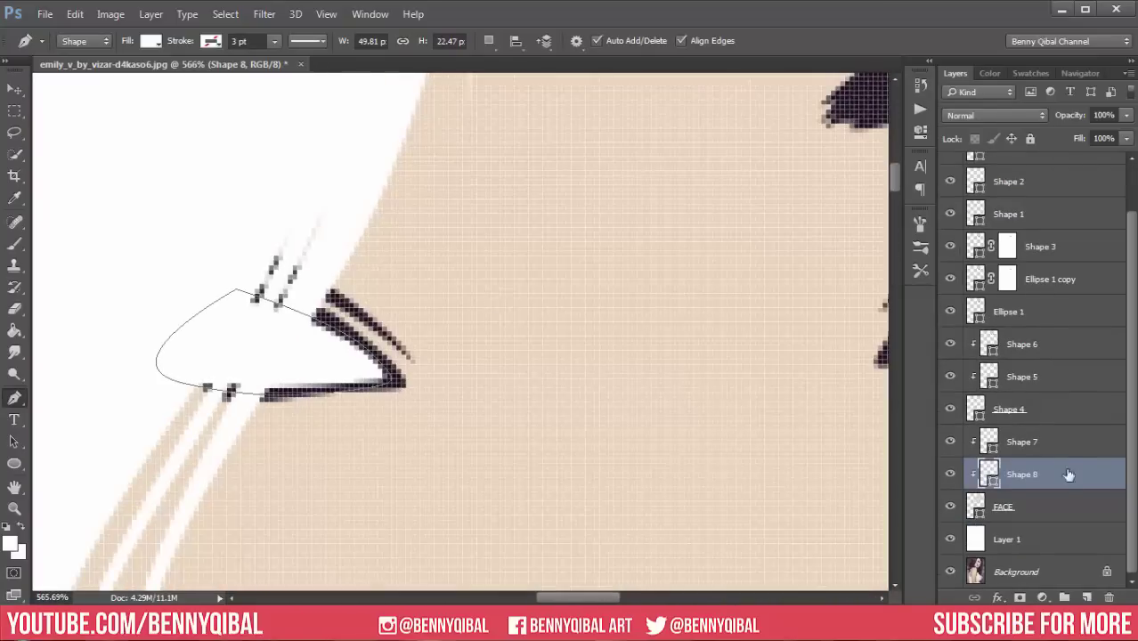
Reshape Shape 7's lower-corner curve by dragging its Bézier handle.
left_click(1022, 441)
scroll(365, 349, "up", 3)
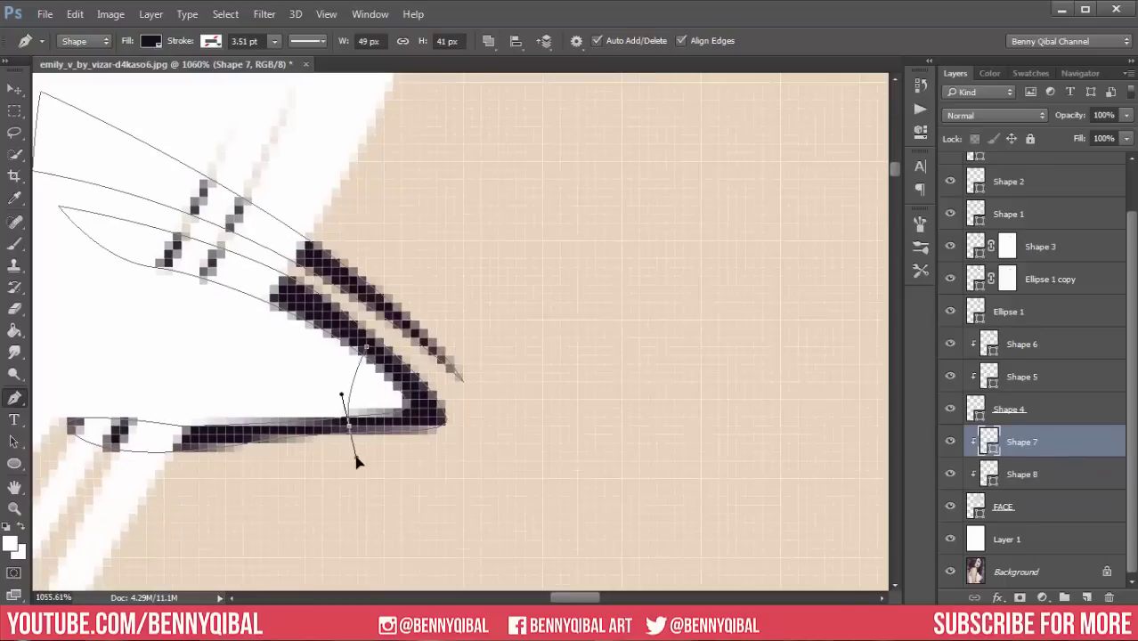
left_click_drag(356, 462, 353, 436)
scroll(588, 382, "down", 5)
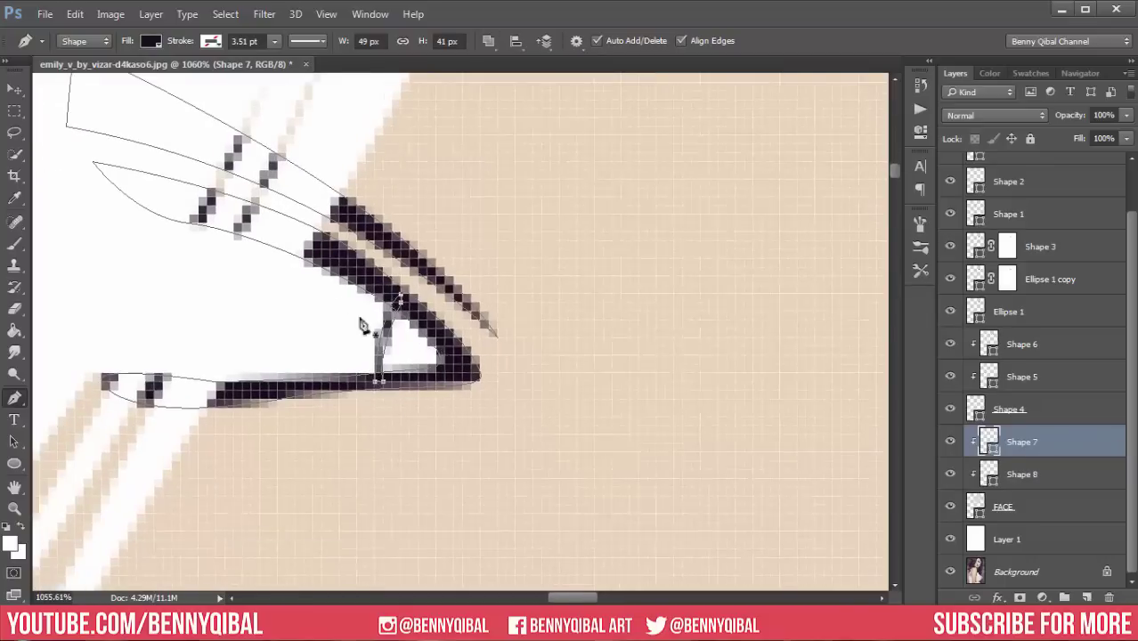
scroll(589, 382, "down", 2)
scroll(356, 330, "up", 5)
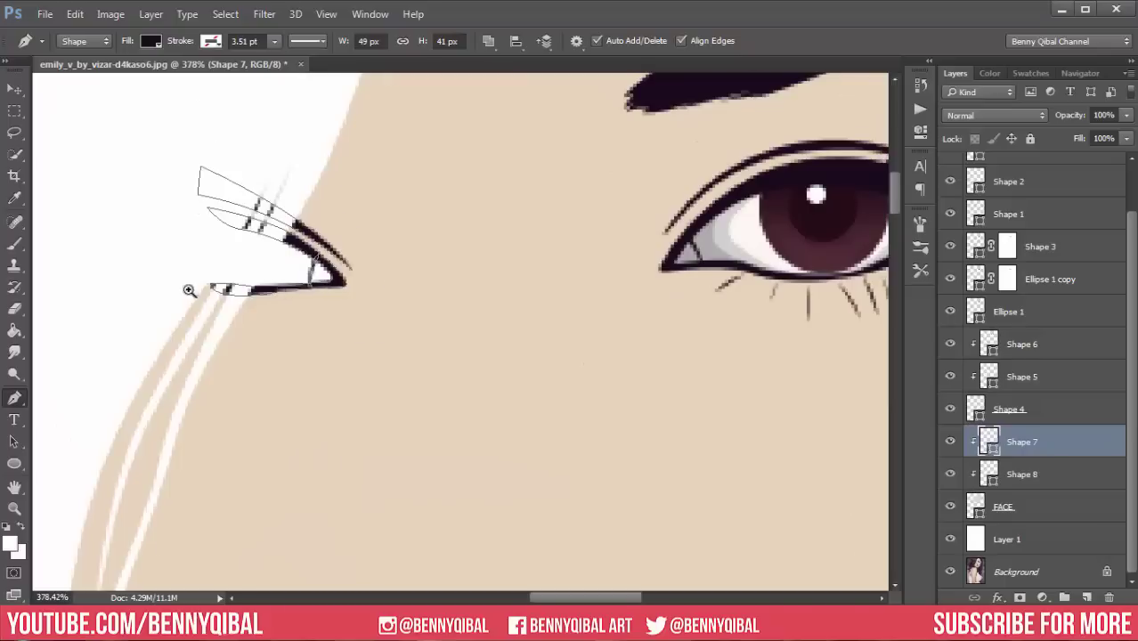
scroll(190, 289, "up", 3)
Use the Direct Selection Tool to drag Shape 7's left anchors further left.
left_click_drag(14, 441, 53, 454)
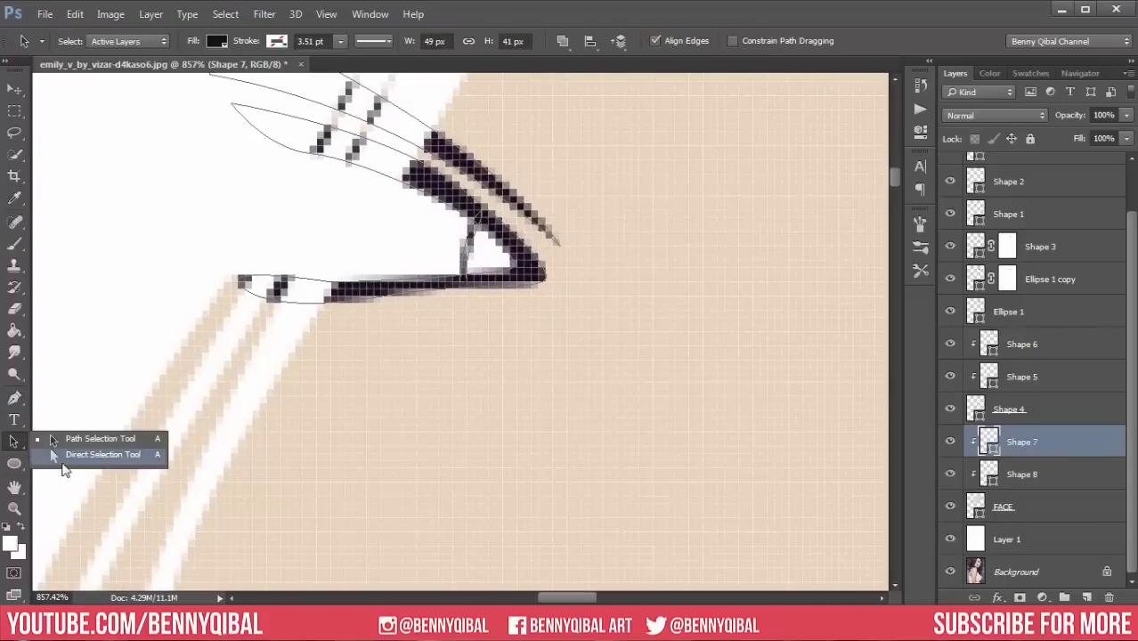
left_click_drag(203, 259, 325, 337)
left_click_drag(238, 279, 200, 279)
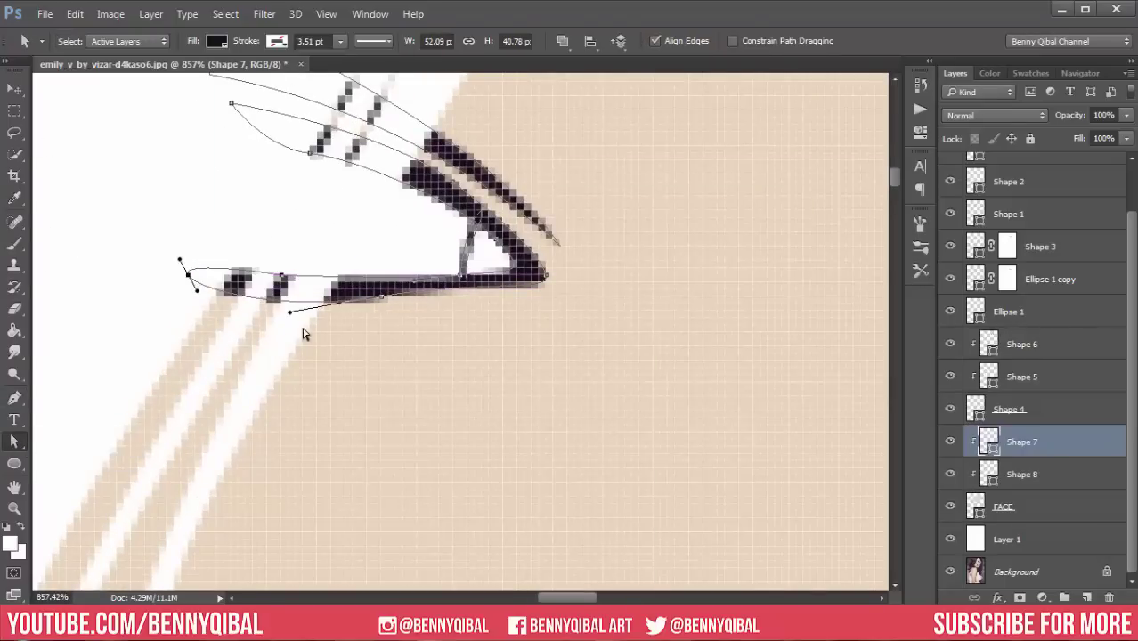
scroll(674, 446, "down", 5)
scroll(477, 392, "up", 2)
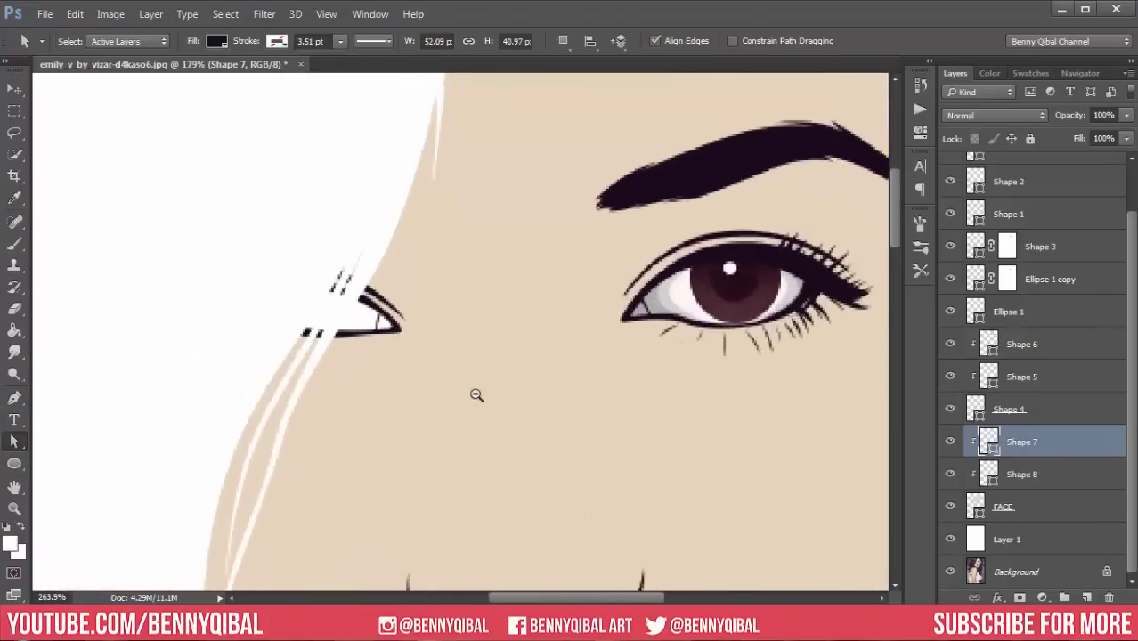
scroll(381, 343, "up", 1)
scroll(381, 343, "down", 2)
left_click(1067, 481)
Try a strand path on FACE with Combine Shapes, then undo the mistaken new layer.
left_click(1003, 507)
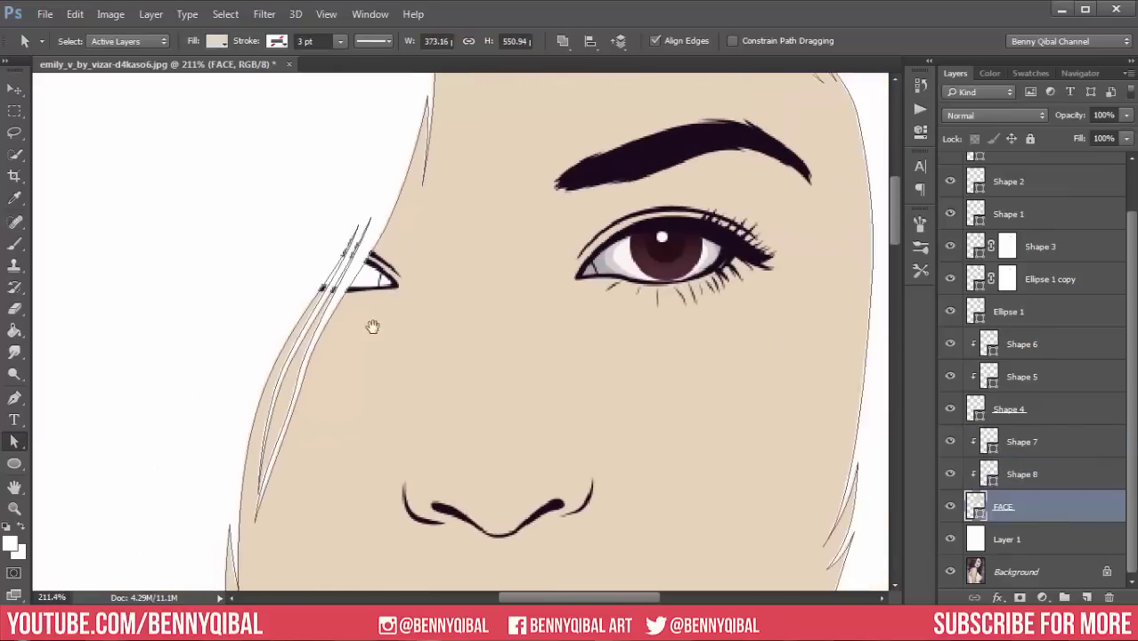
left_click(562, 40)
left_click(623, 78)
left_click(15, 398)
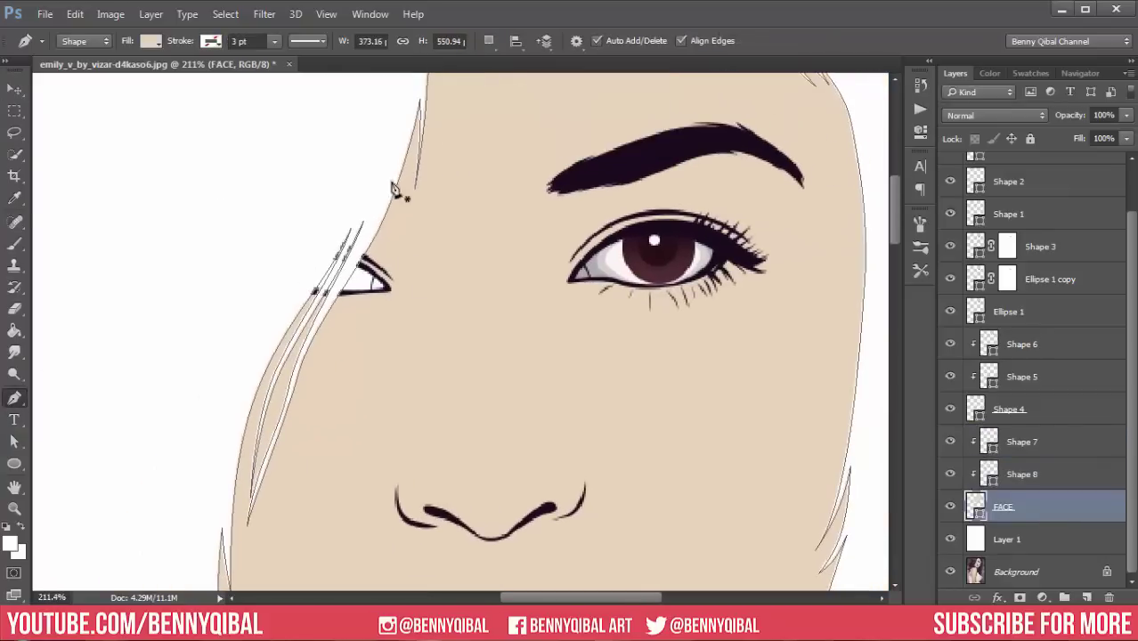
scroll(393, 190, "up", 1)
left_click(400, 151)
left_click_drag(325, 368, 335, 336)
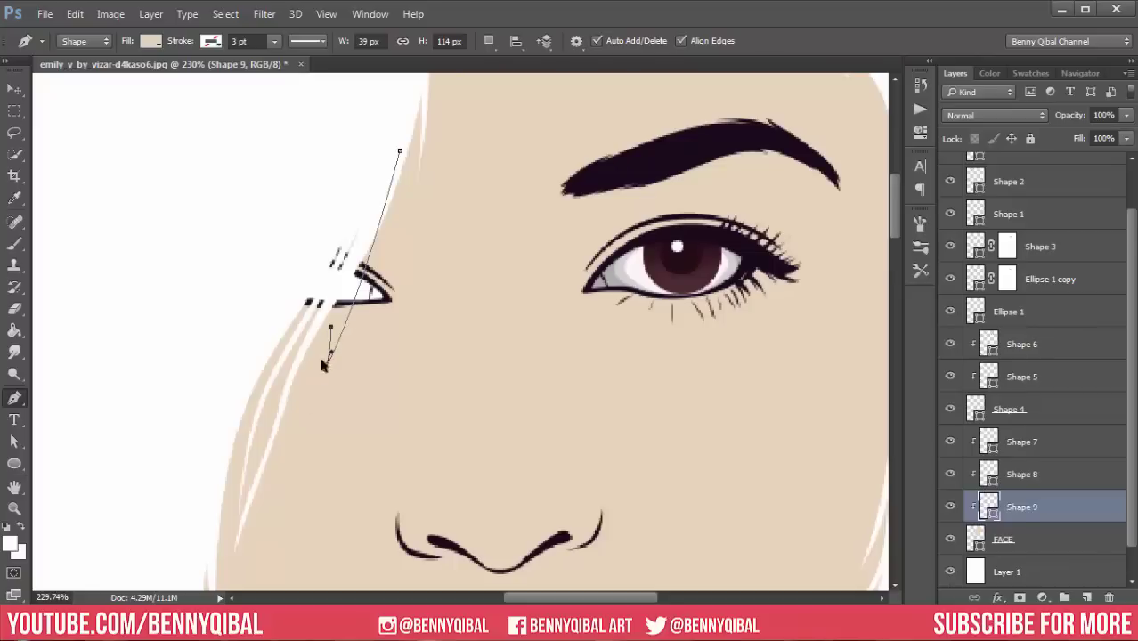
key("ctrl+alt+z")
key("ctrl+alt+z")
key("ctrl+alt+z")
Reselect FACE and retry the strand with Combine Shapes, then undo the wrong path.
left_click(1033, 512)
left_click(488, 40)
left_click(534, 73)
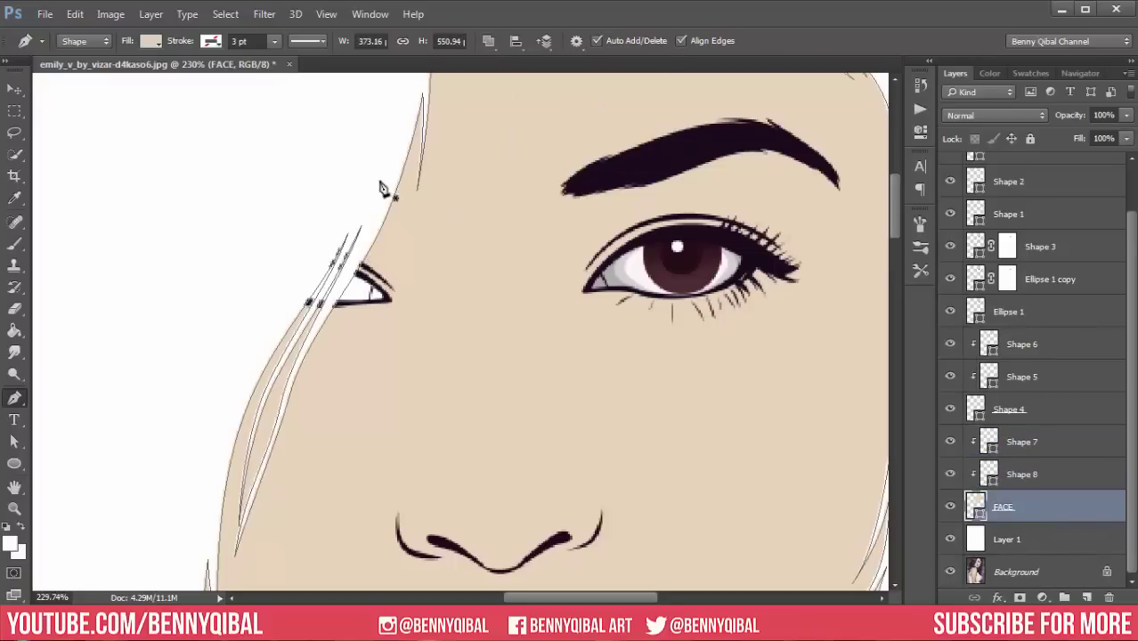
left_click(395, 152)
left_click_drag(326, 349, 323, 343)
key("ctrl+alt+z")
key("ctrl+alt+z")
Switch to Subtract Front Shape and draw the strand from the hairline past the eye corner.
left_click(488, 40)
left_click(557, 94)
left_click(400, 124)
left_click_drag(344, 341, 328, 385)
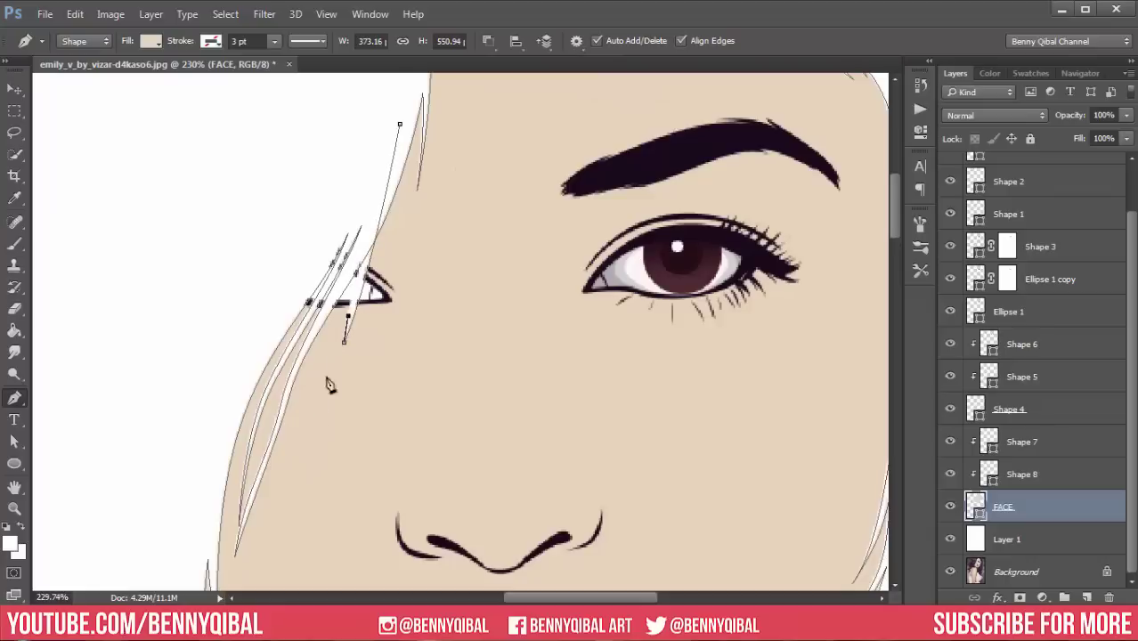
left_click_drag(299, 492, 287, 385)
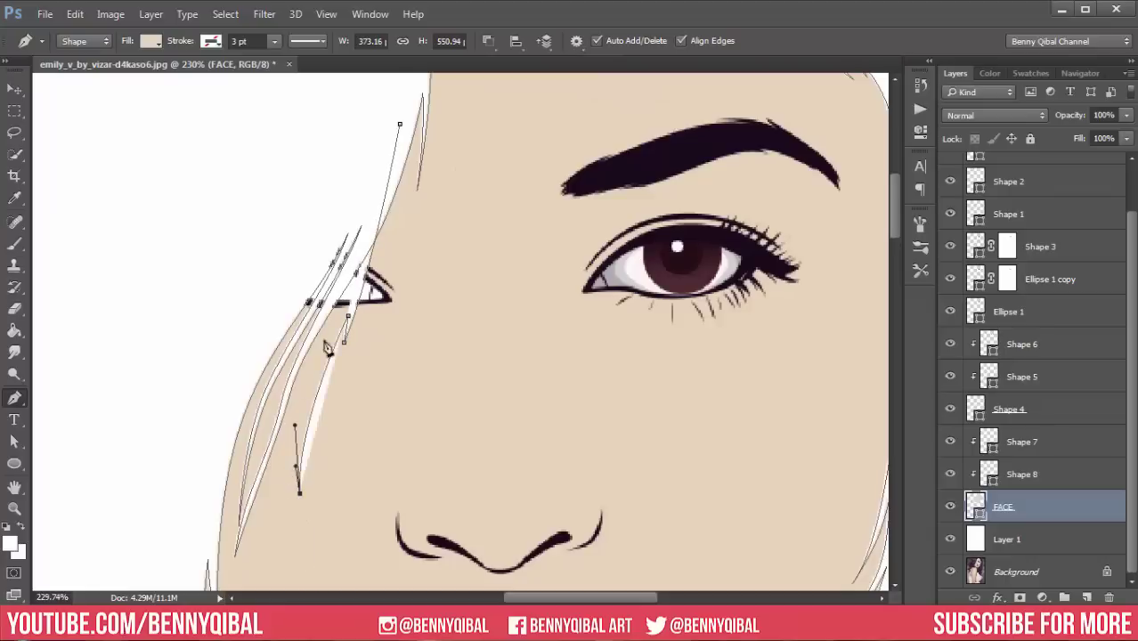
Bring the strand's lower end to a point on the cheek and close it at the top.
scroll(288, 385, "down", 4)
scroll(288, 384, "up", 2)
left_click_drag(292, 488, 287, 434)
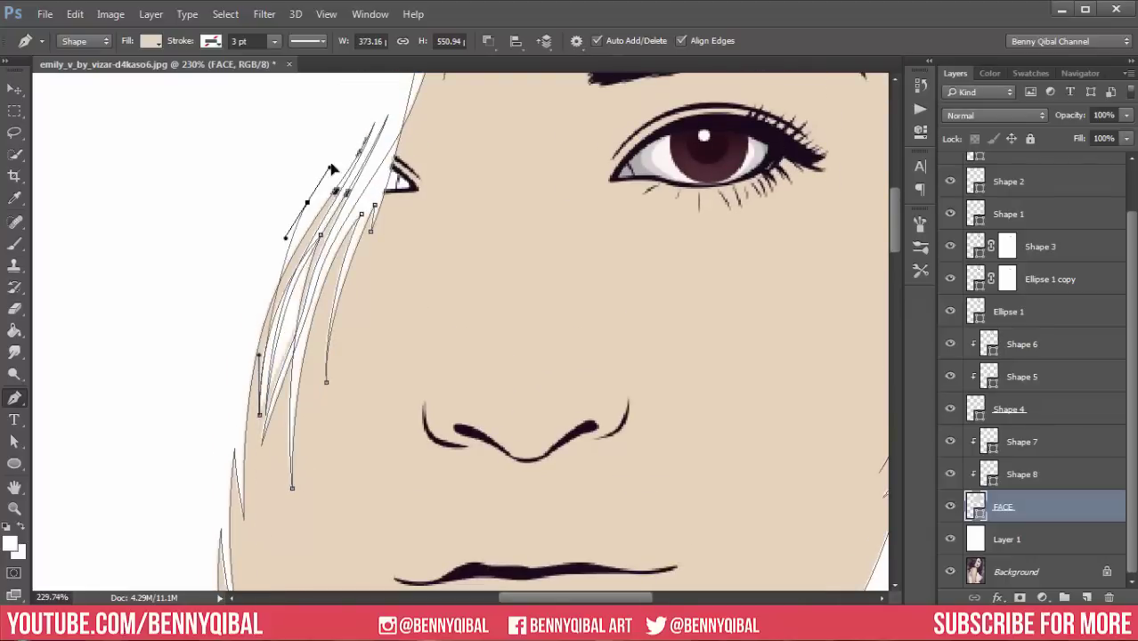
left_click(338, 182)
scroll(373, 134, "up", 2)
scroll(262, 275, "down", 2)
scroll(342, 300, "up", 3)
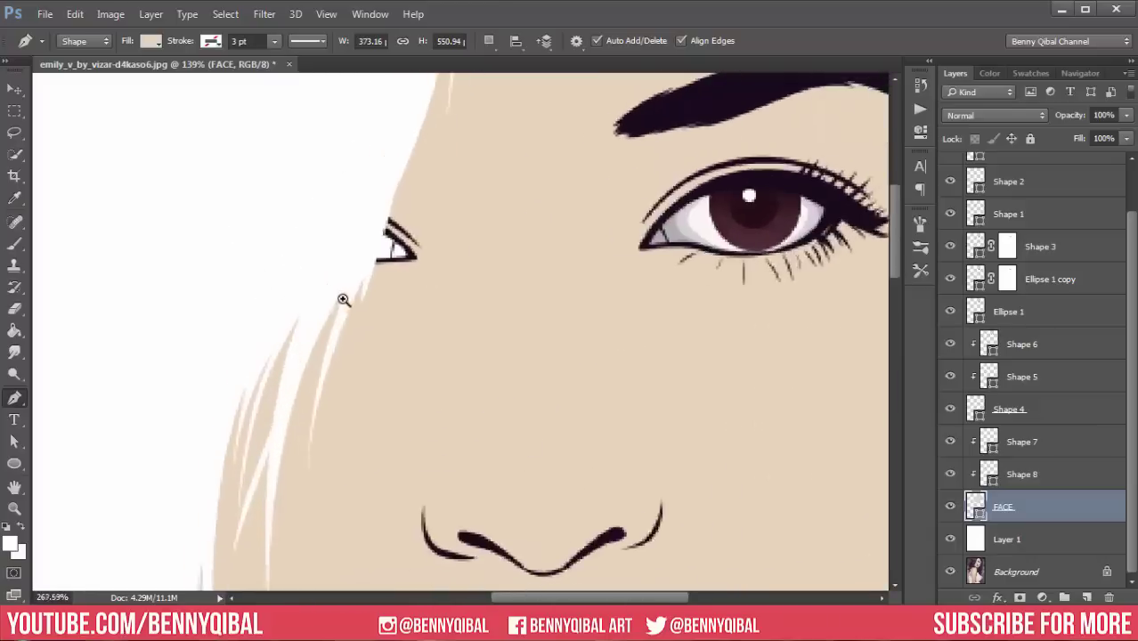
scroll(565, 283, "up", 2)
left_click(1038, 469)
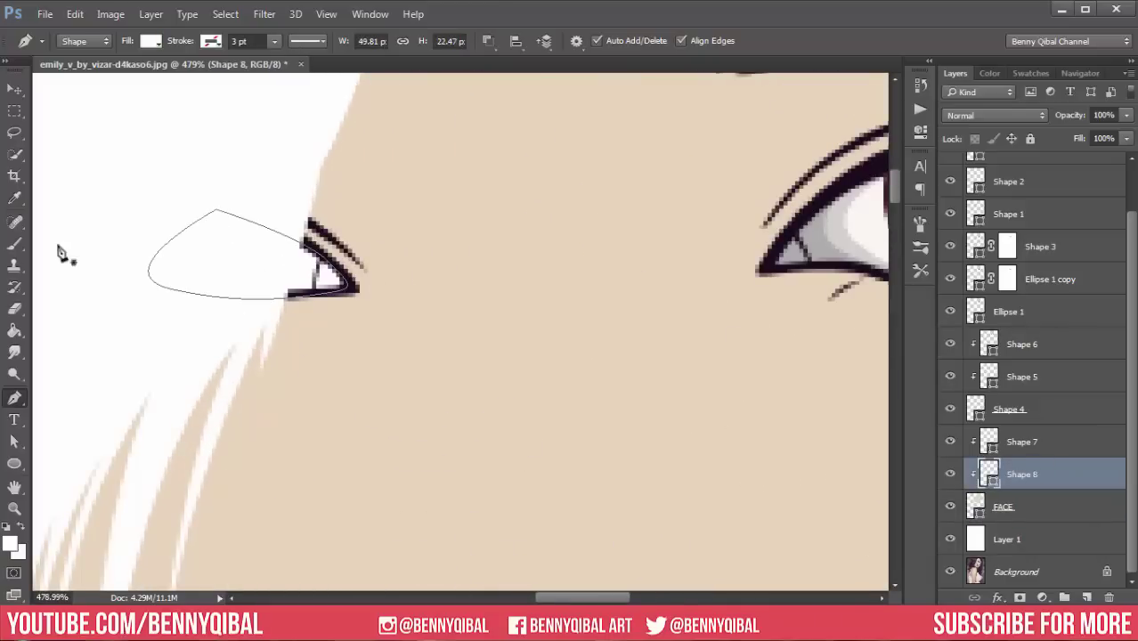
scroll(339, 267, "up", 2)
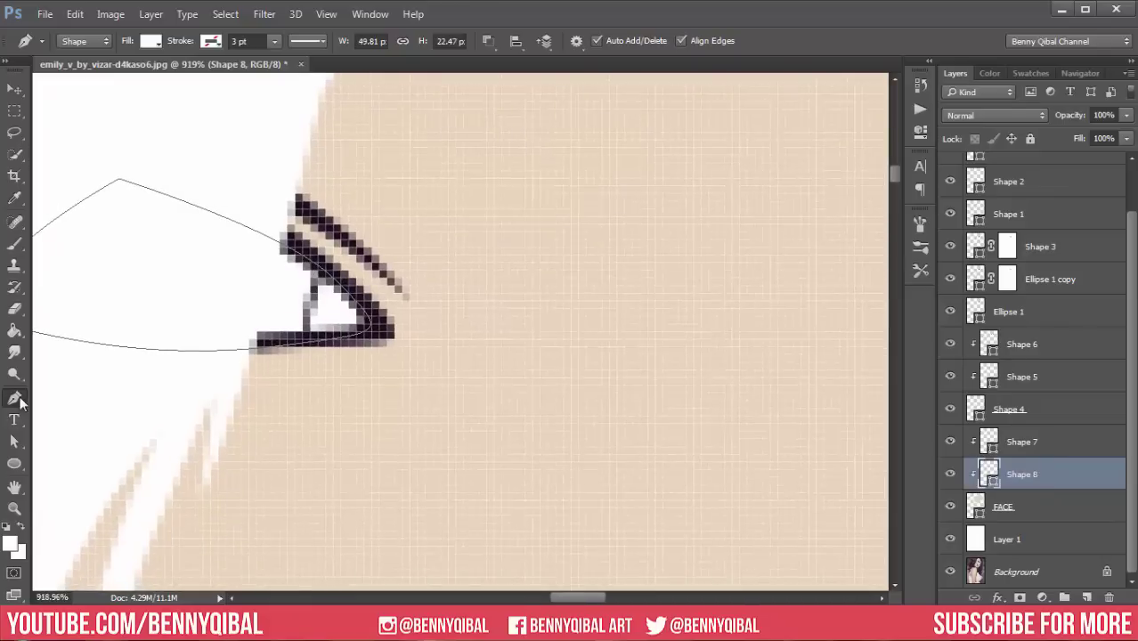
Draw a corner shape inside the far eye on a new layer and fill it with grey sampled from the near eye.
left_click(487, 40)
left_click(525, 55)
left_click(257, 209)
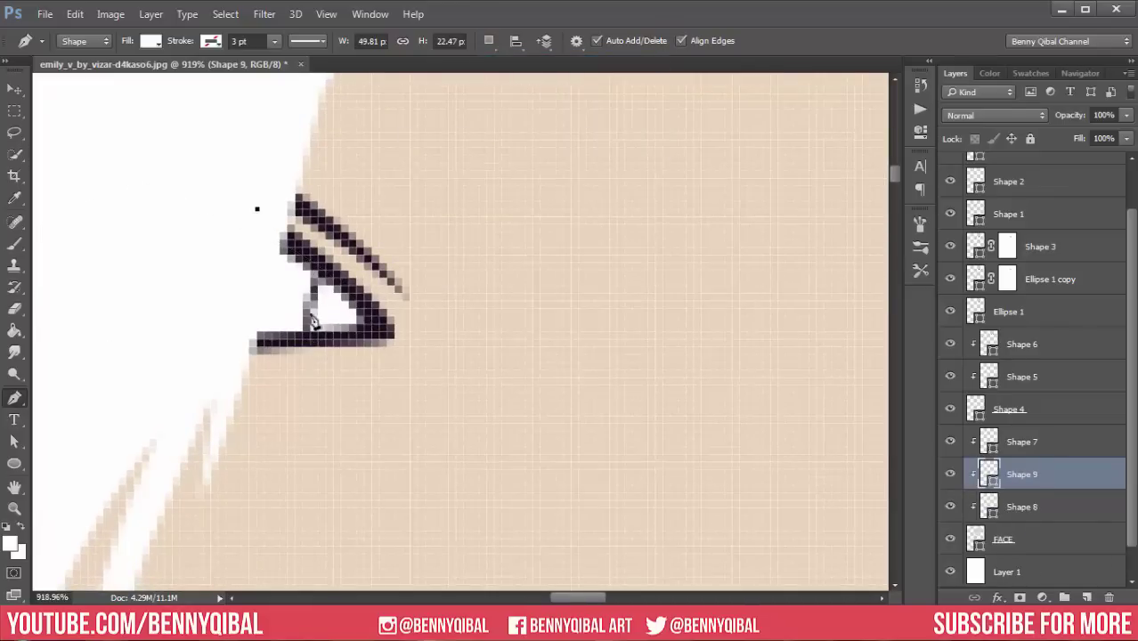
mouse_move(249, 347)
left_mouse_down()
mouse_move(323, 345)
mouse_move(374, 311)
left_mouse_up()
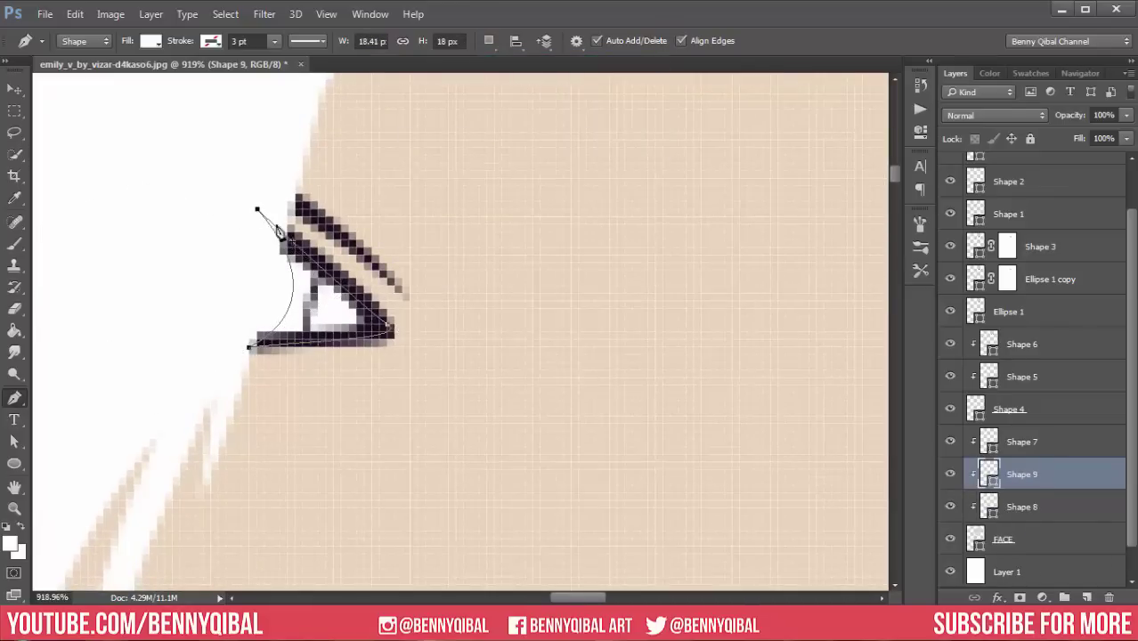
scroll(320, 305, "down", 3)
double_click(989, 475)
left_click_drag(728, 152, 673, 380)
left_click(688, 272)
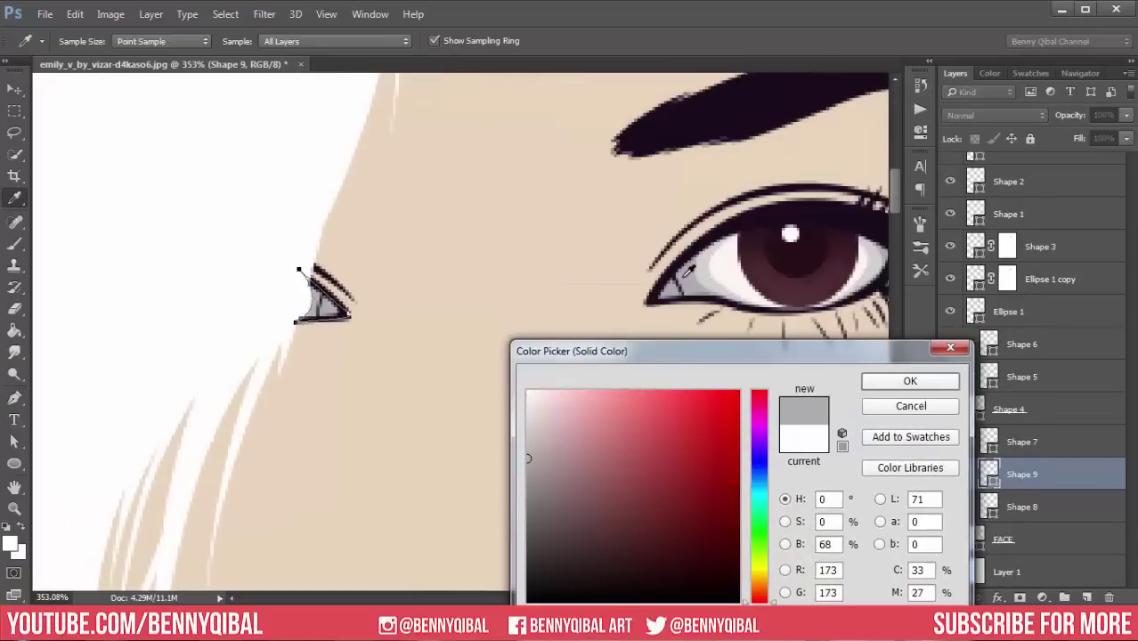
left_click(901, 391)
Add a small corner shape inside the far eye with a pink fill.
scroll(534, 405, "down", 3)
scroll(558, 426, "up", 3)
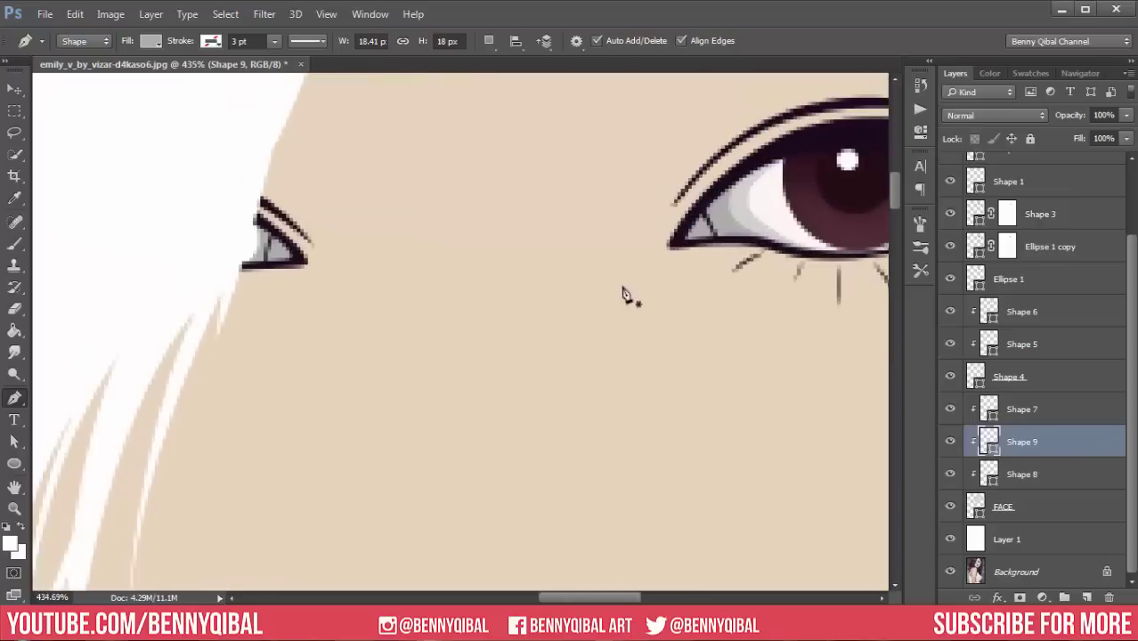
scroll(624, 294, "up", 3)
left_click(223, 243)
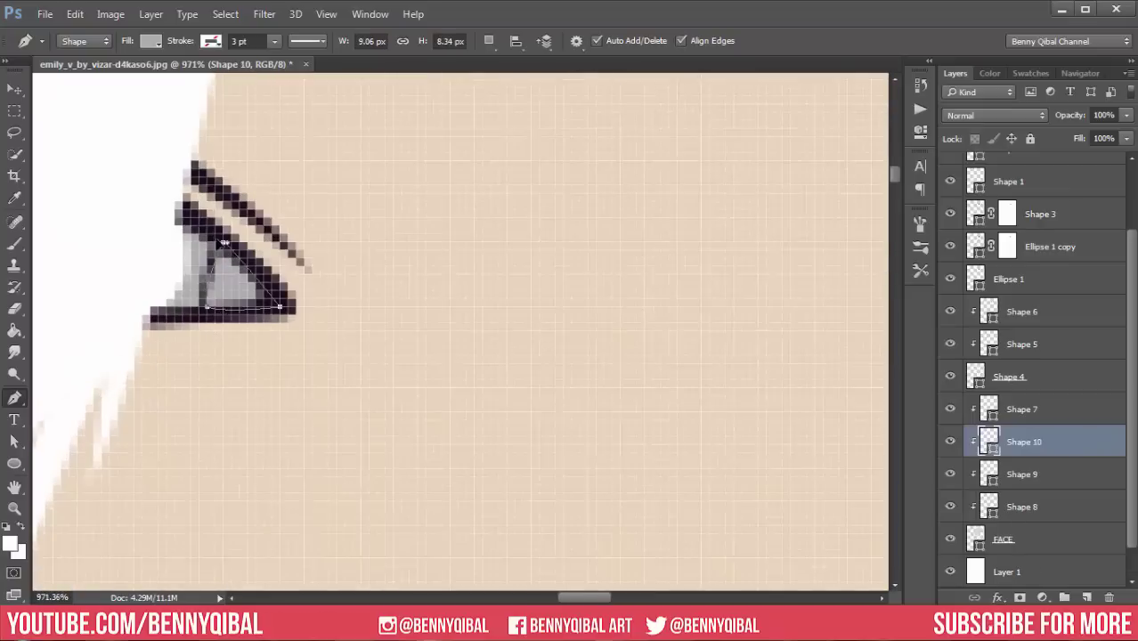
scroll(400, 152, "down", 1)
double_click(988, 443)
left_click_drag(457, 223, 450, 153)
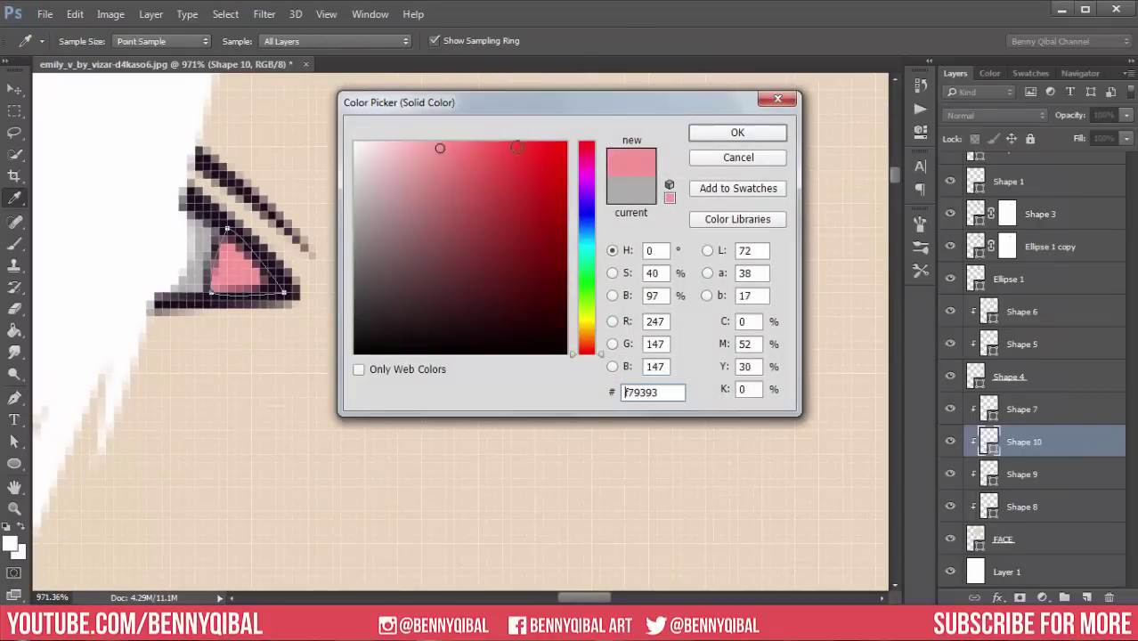
left_click(737, 132)
Add a pink corner shape at the near eye's inner corner.
scroll(653, 237, "down", 3)
scroll(630, 196, "down", 3)
scroll(631, 196, "up", 3)
scroll(615, 293, "up", 2)
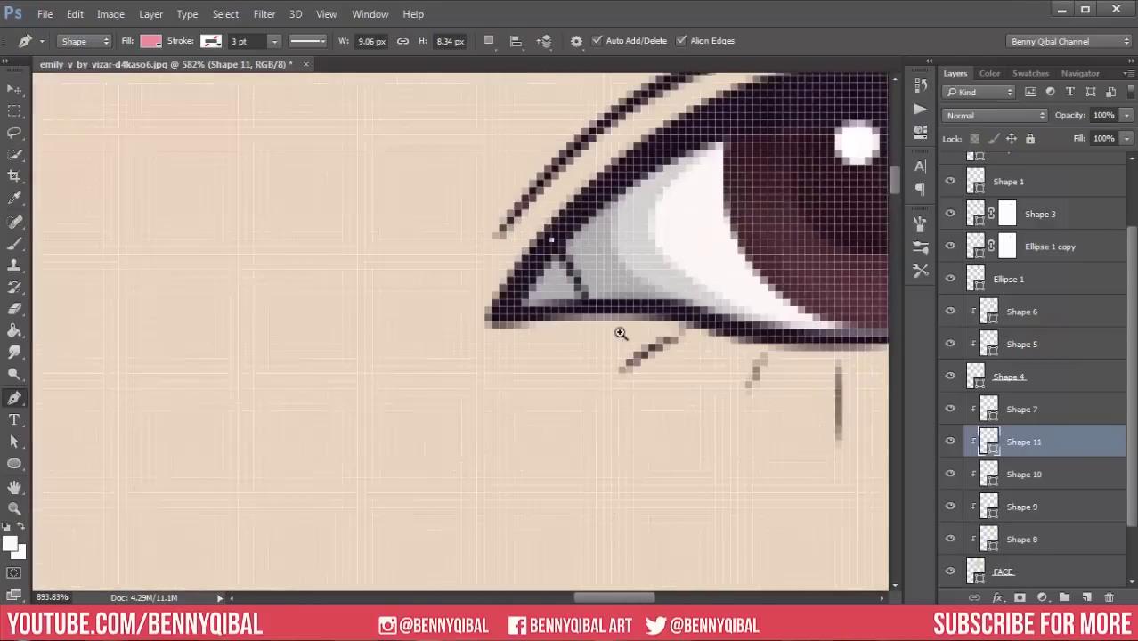
left_click(551, 240)
left_click(585, 312)
scroll(685, 214, "down", 3)
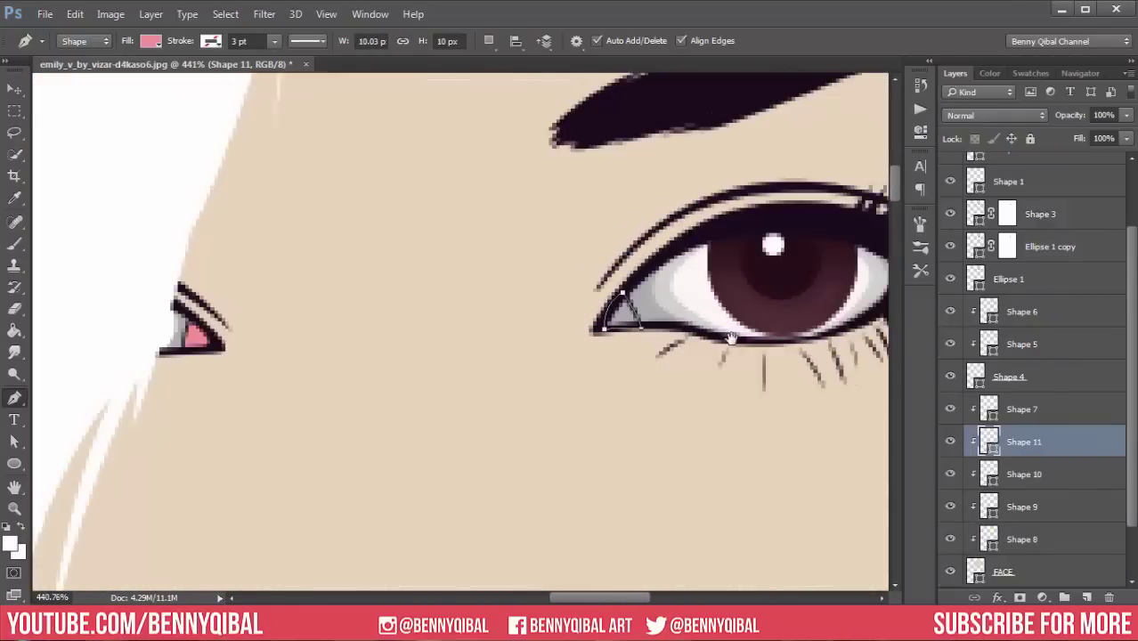
Move Shape 11 up the layer stack, above Shape 7 and then above Shape 6.
left_click_drag(1020, 443, 1024, 401)
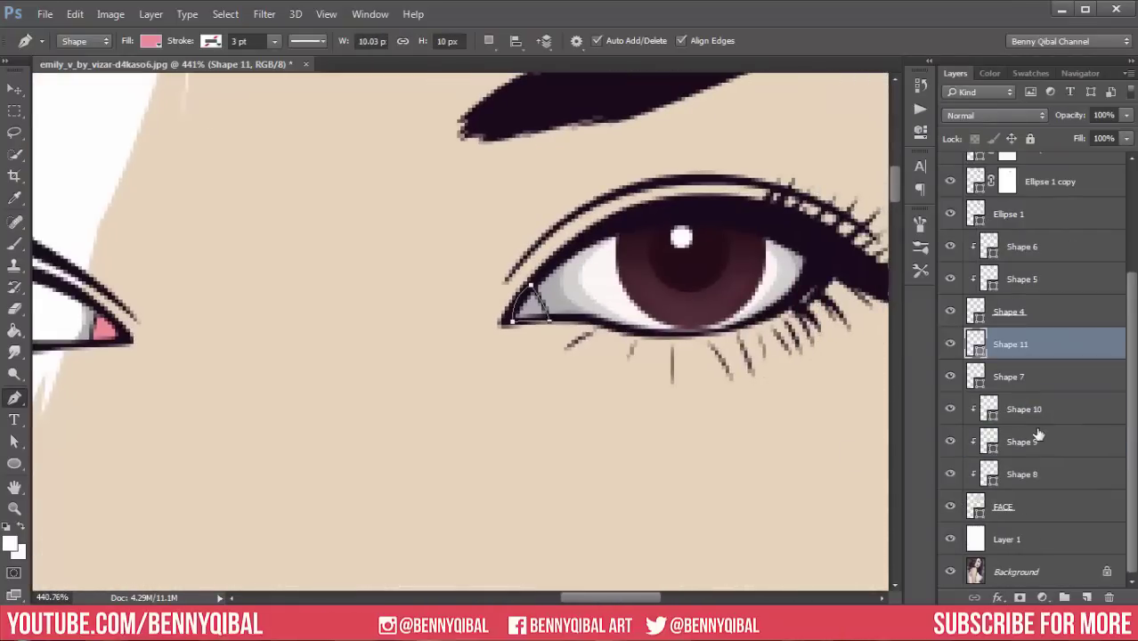
left_click(1041, 379)
left_click(1042, 344)
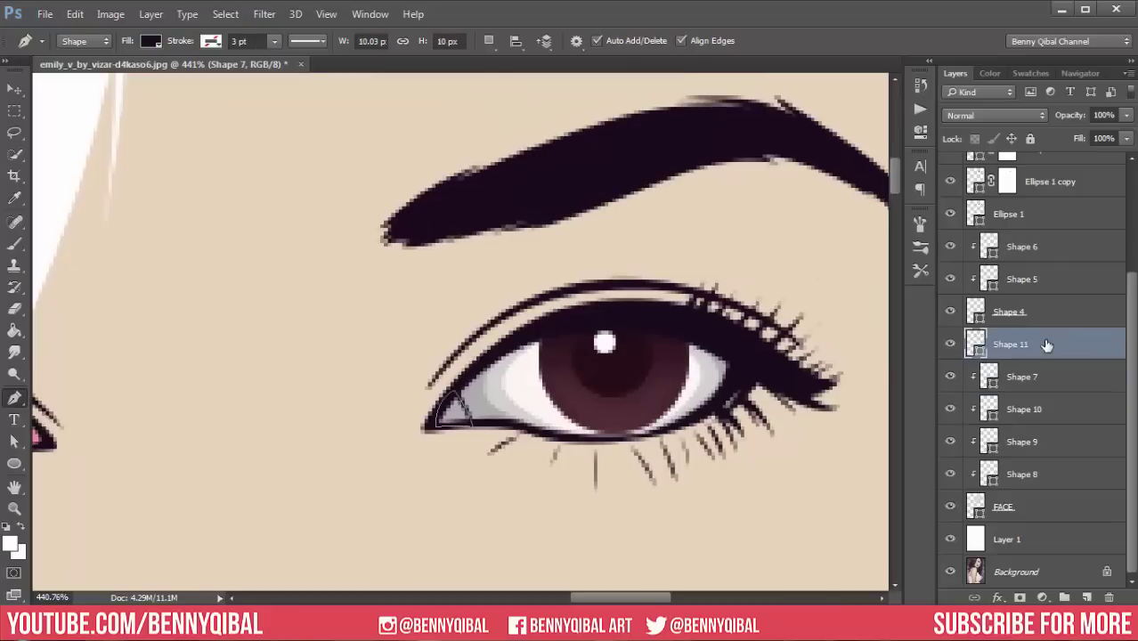
left_click_drag(1049, 339, 1039, 216)
scroll(655, 313, "down", 2)
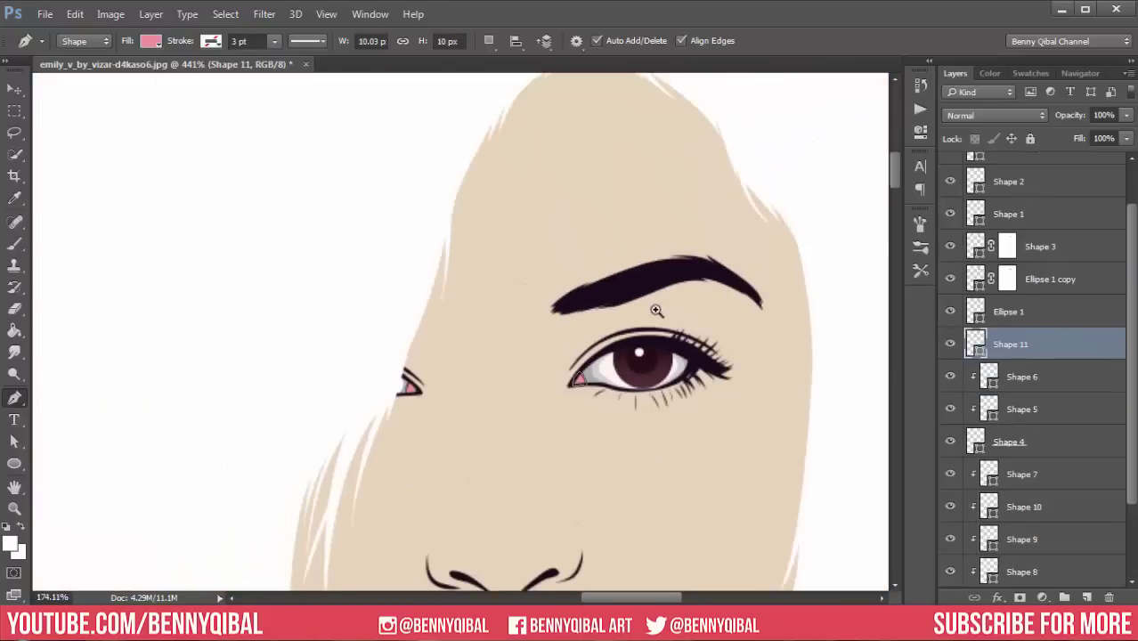
scroll(685, 342, "down", 2)
scroll(706, 355, "down", 2)
left_click_drag(706, 355, 660, 334)
scroll(1033, 267, "up", 2)
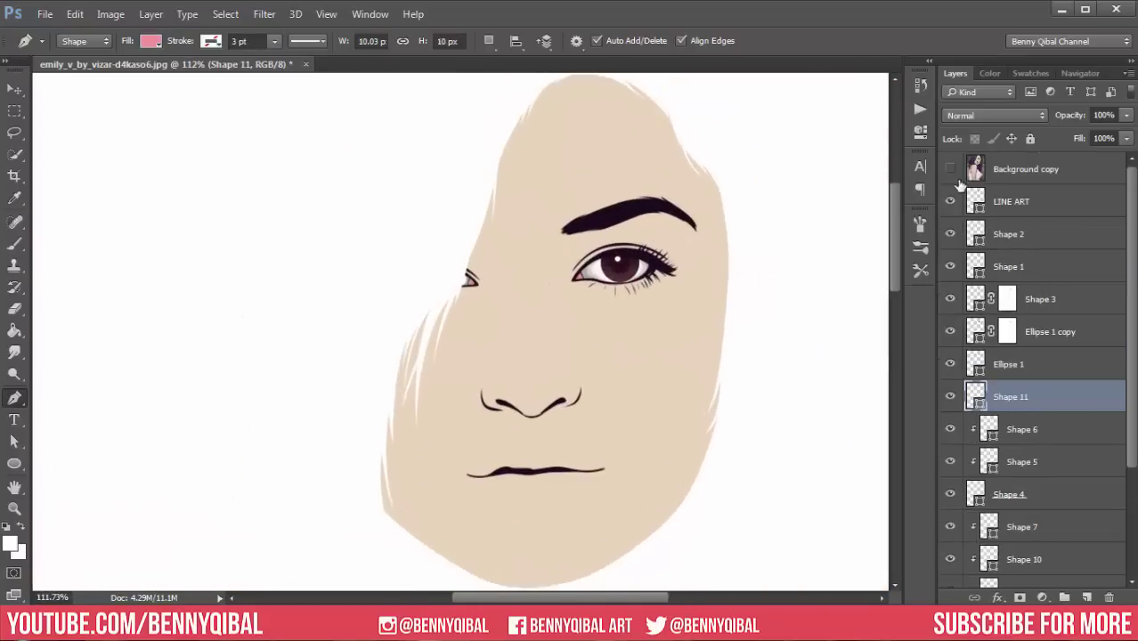
Compare against the reference photo and check the FACE shape's path combining mode.
left_click(949, 168)
left_click(950, 168)
left_click(950, 168)
left_click(949, 169)
scroll(1051, 374, "down", 3)
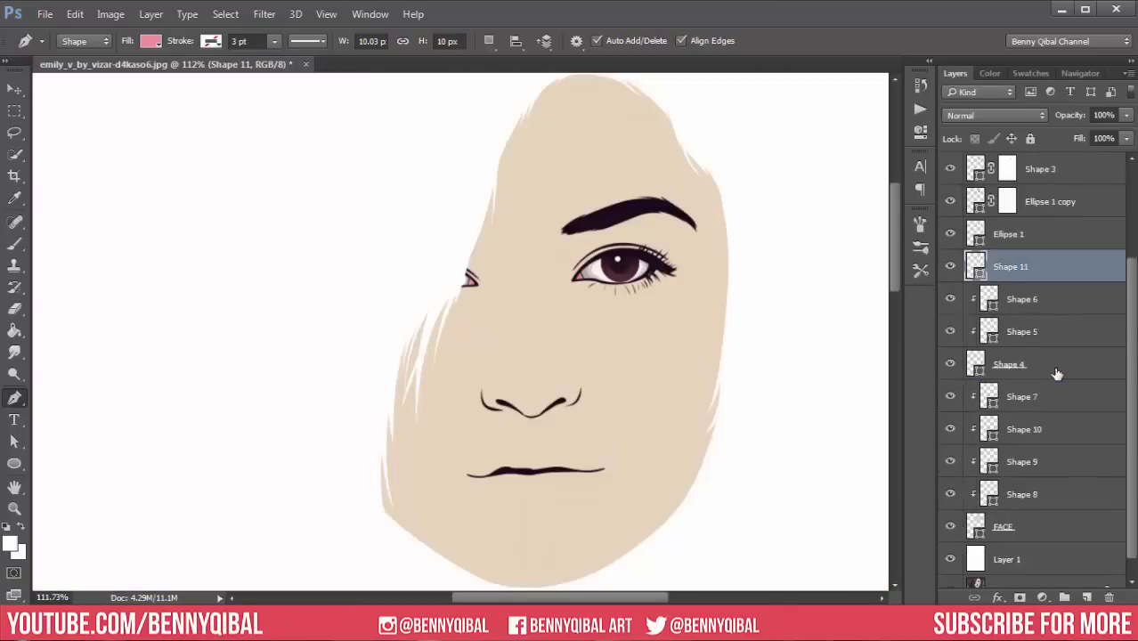
scroll(1041, 495, "down", 1)
left_click(1029, 512)
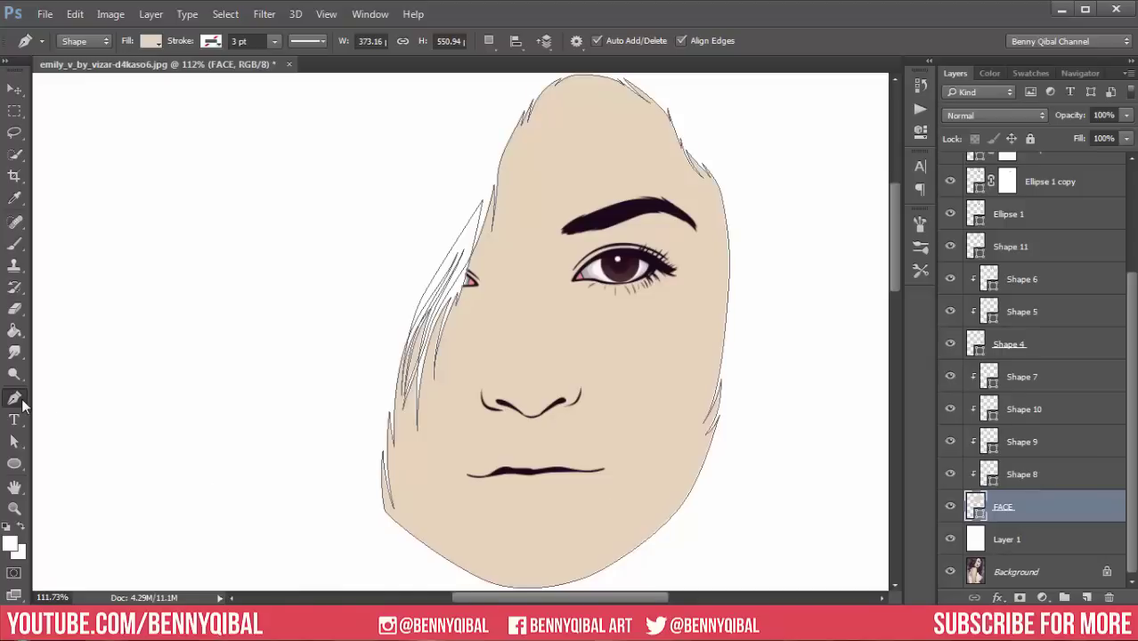
left_click(488, 41)
scroll(960, 178, "up", 3)
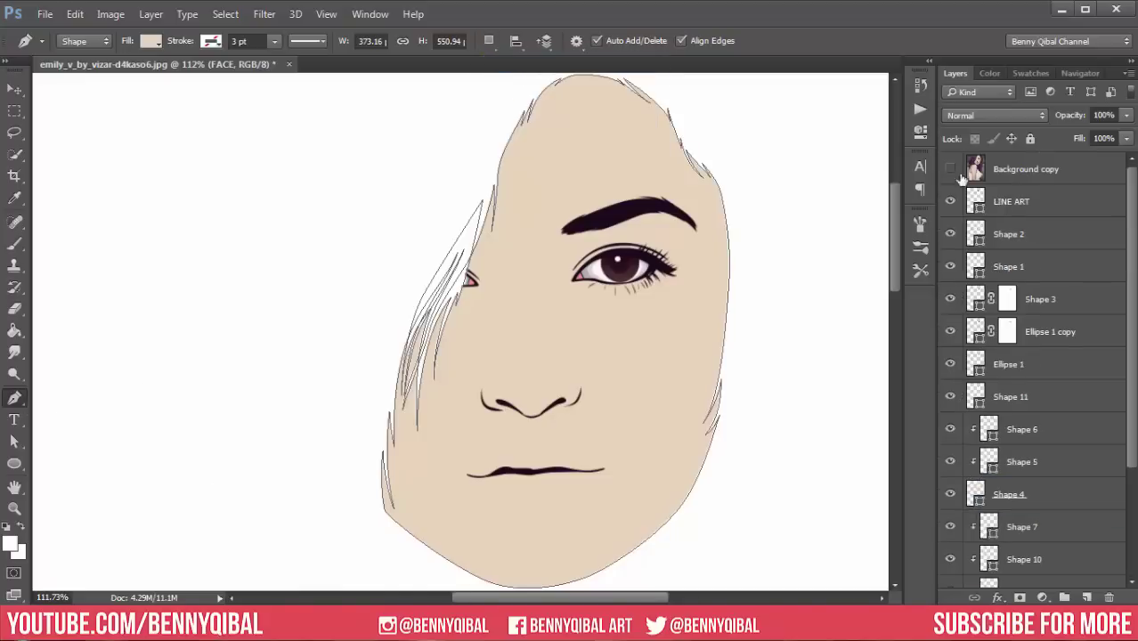
left_click(958, 173)
scroll(1021, 528, "down", 3)
Start the shadow path on the forehead and run it down the cheek and along the jaw.
left_click(550, 114)
left_click_drag(515, 245, 533, 338)
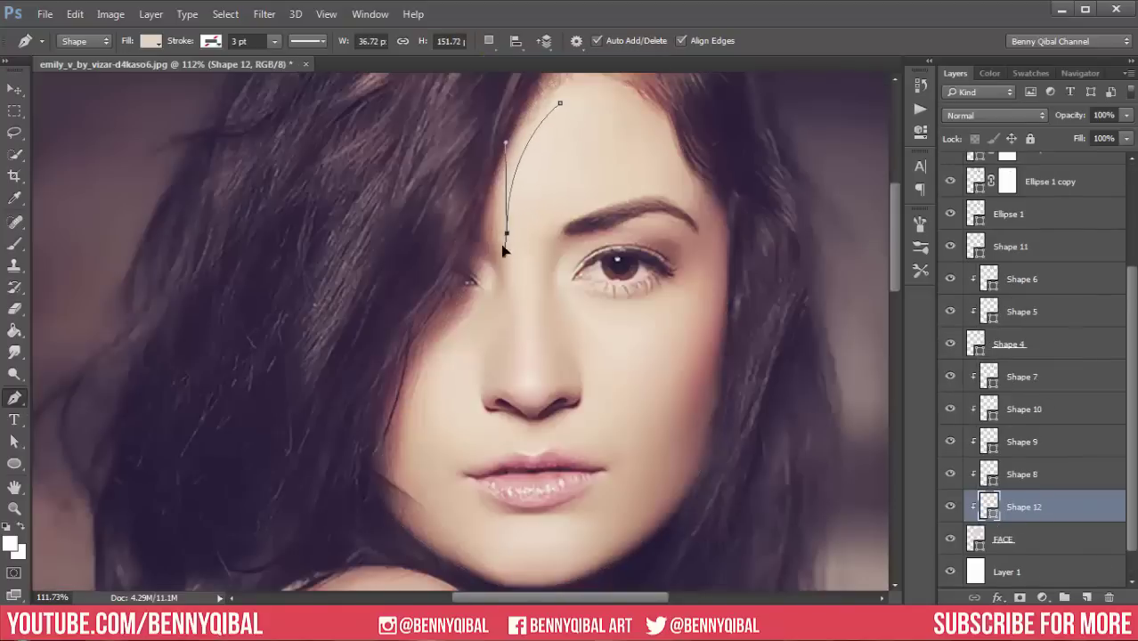
scroll(500, 300, "up", 1)
scroll(493, 287, "up", 2)
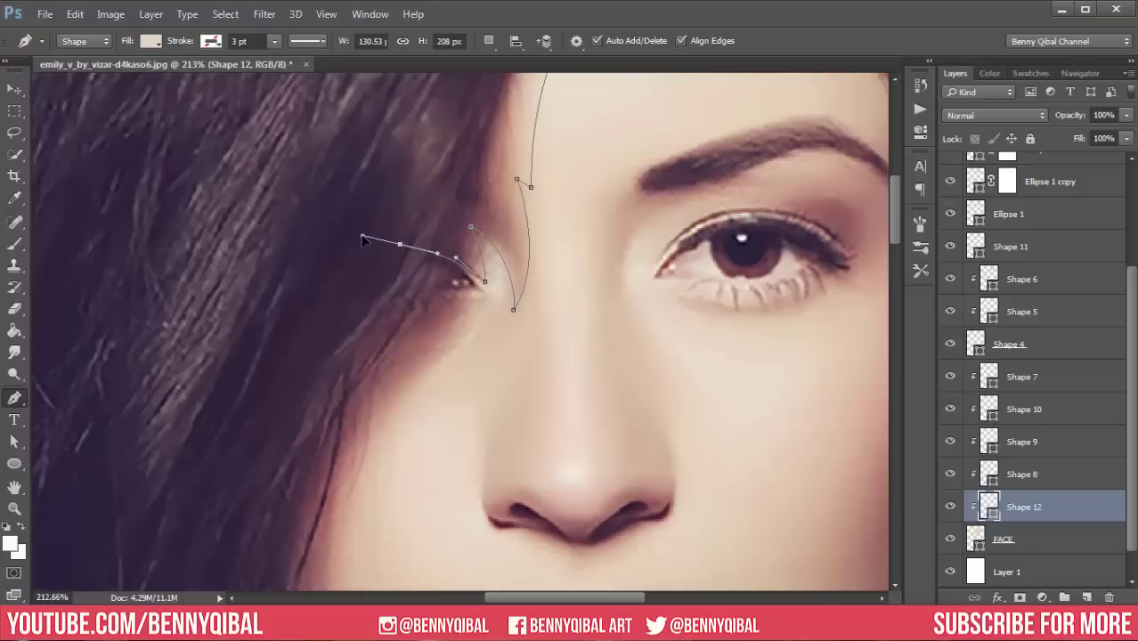
scroll(377, 303, "down", 1)
scroll(472, 285, "down", 3)
scroll(488, 269, "down", 2)
left_click(447, 394)
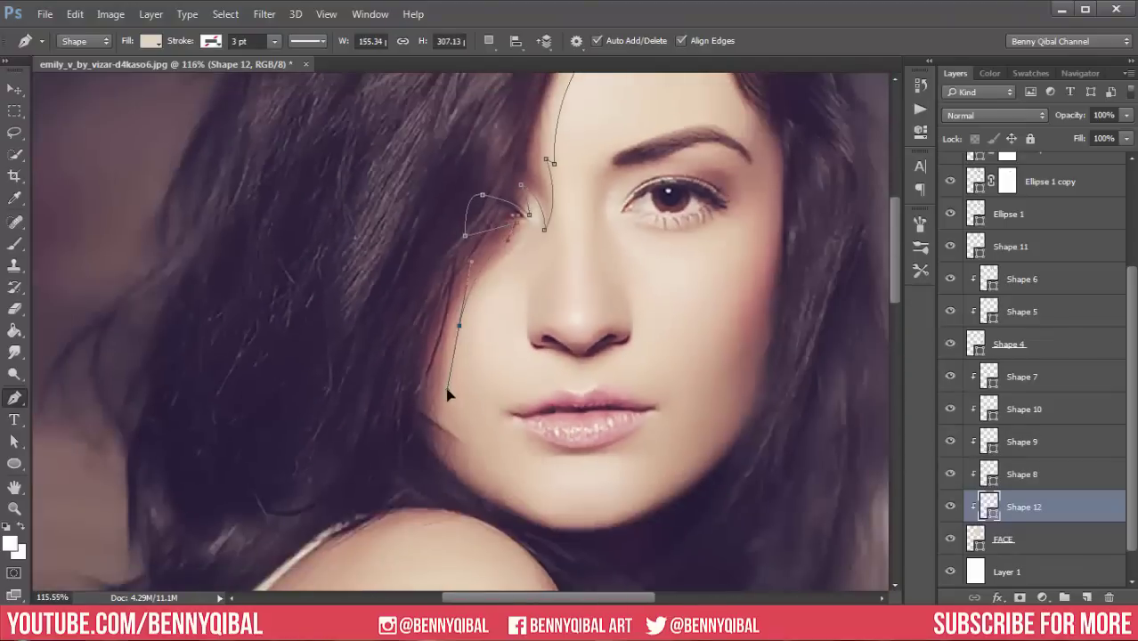
scroll(447, 394, "down", 2)
left_click(490, 484)
left_click_drag(572, 468, 619, 469)
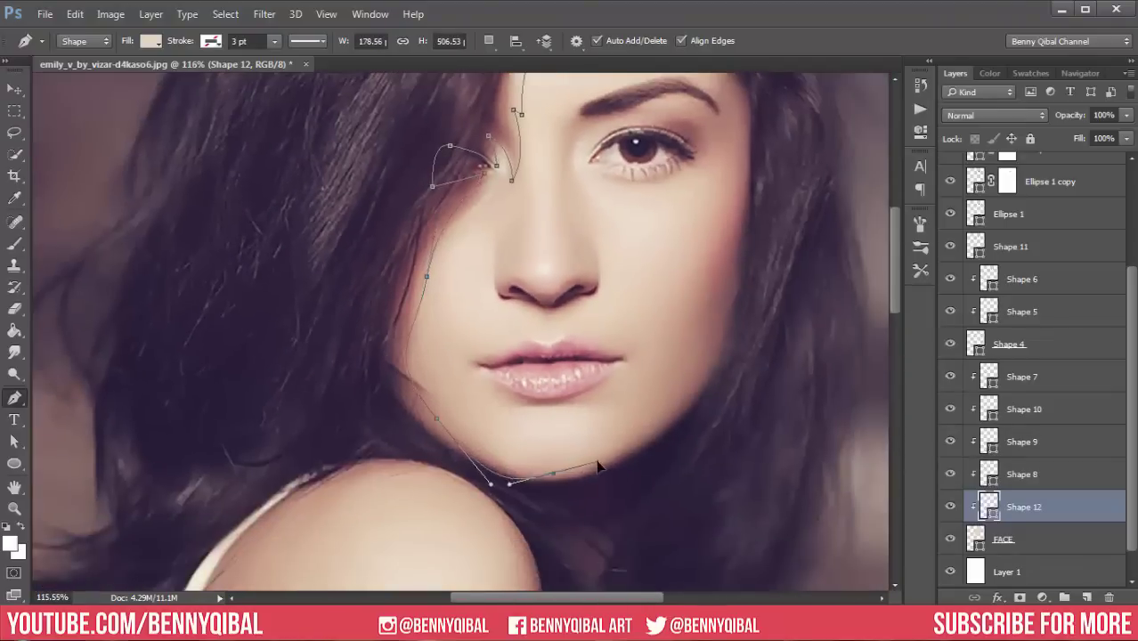
Carry the shadow path past the right temple and close it across the forehead.
left_click_drag(733, 232, 741, 270)
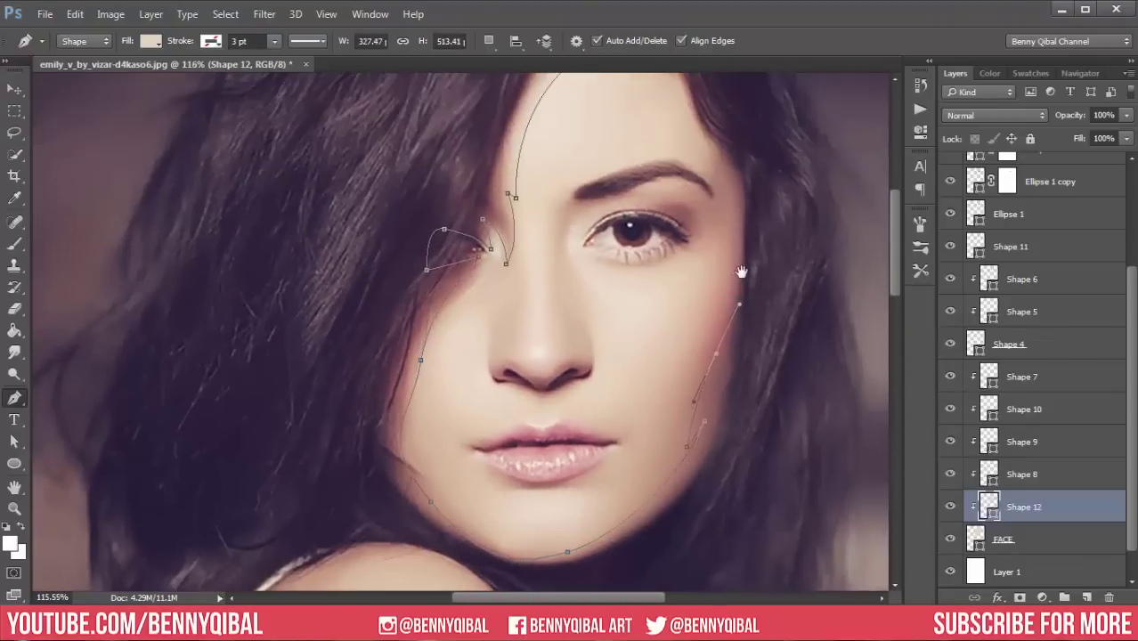
scroll(726, 152, "up", 2)
left_click_drag(674, 225, 654, 194)
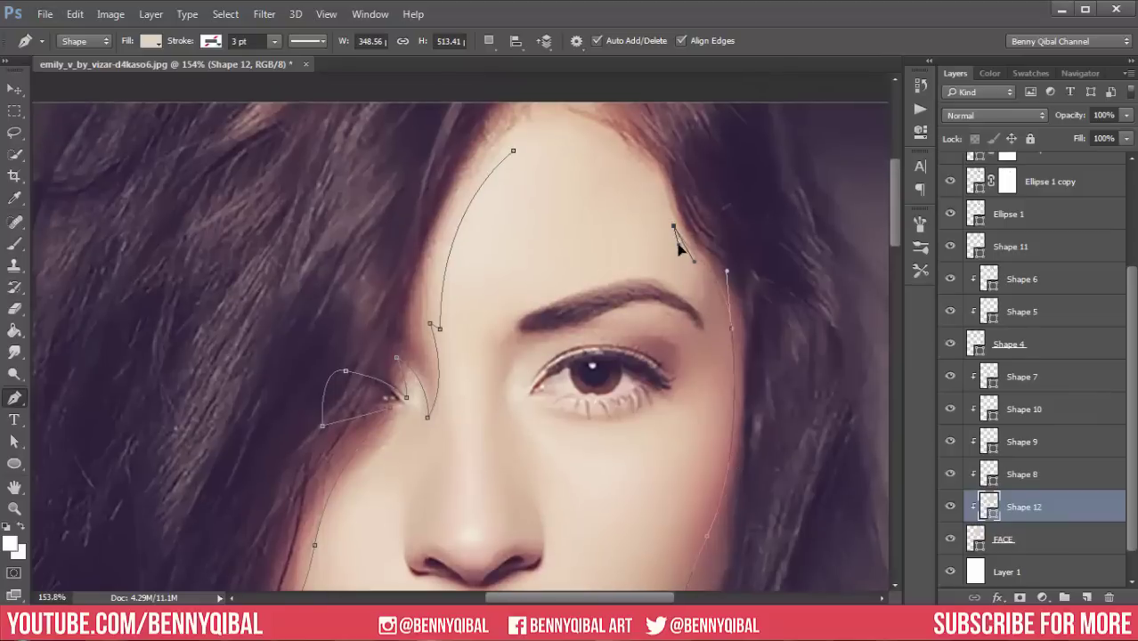
key("ctrl+z")
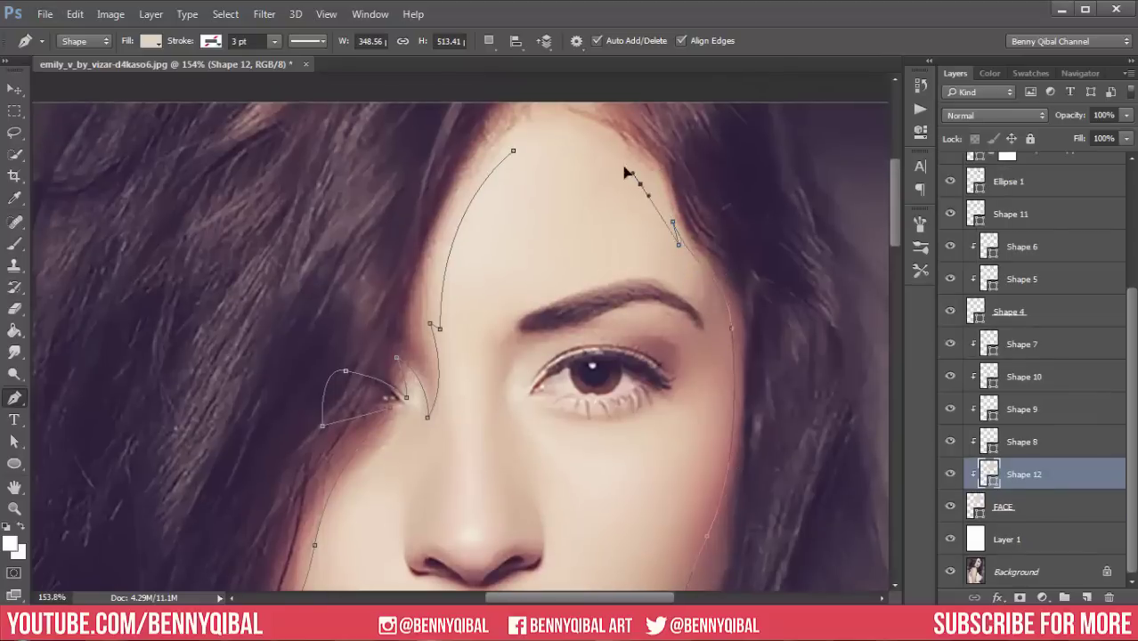
left_click_drag(490, 157, 451, 203)
scroll(490, 149, "down", 2)
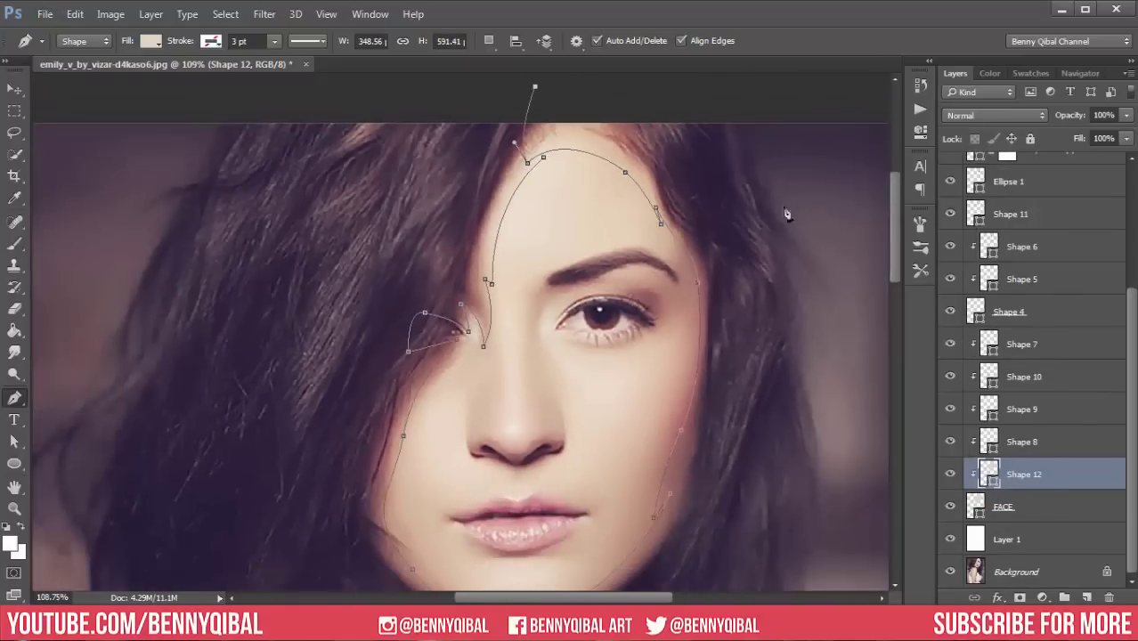
left_click_drag(405, 243, 399, 109)
scroll(400, 109, "up", 3)
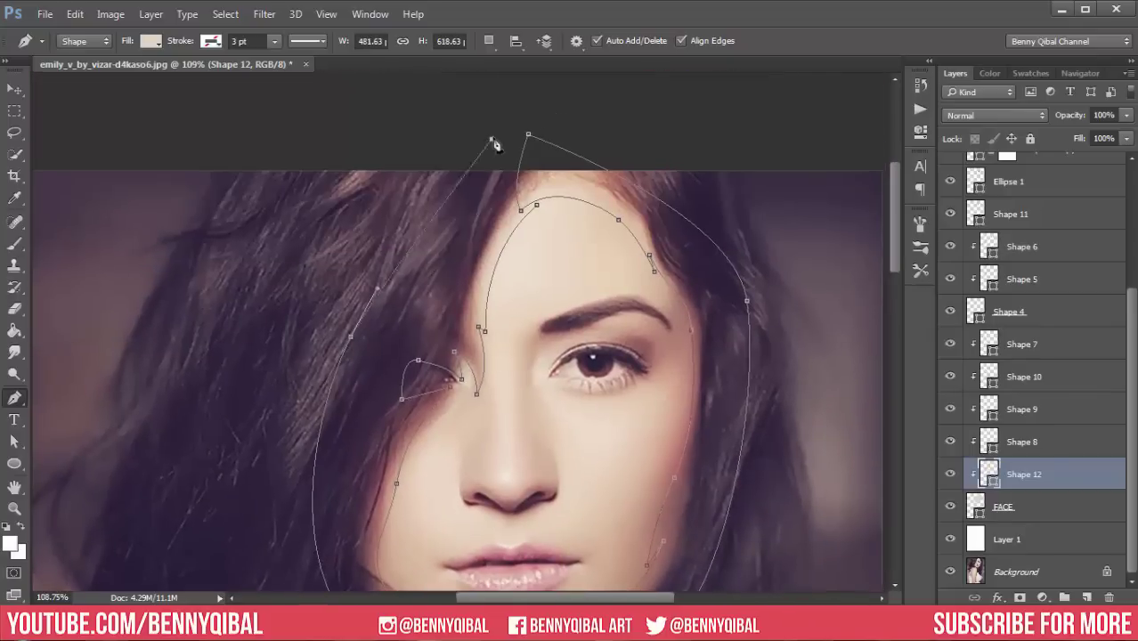
scroll(1022, 434, "up", 3)
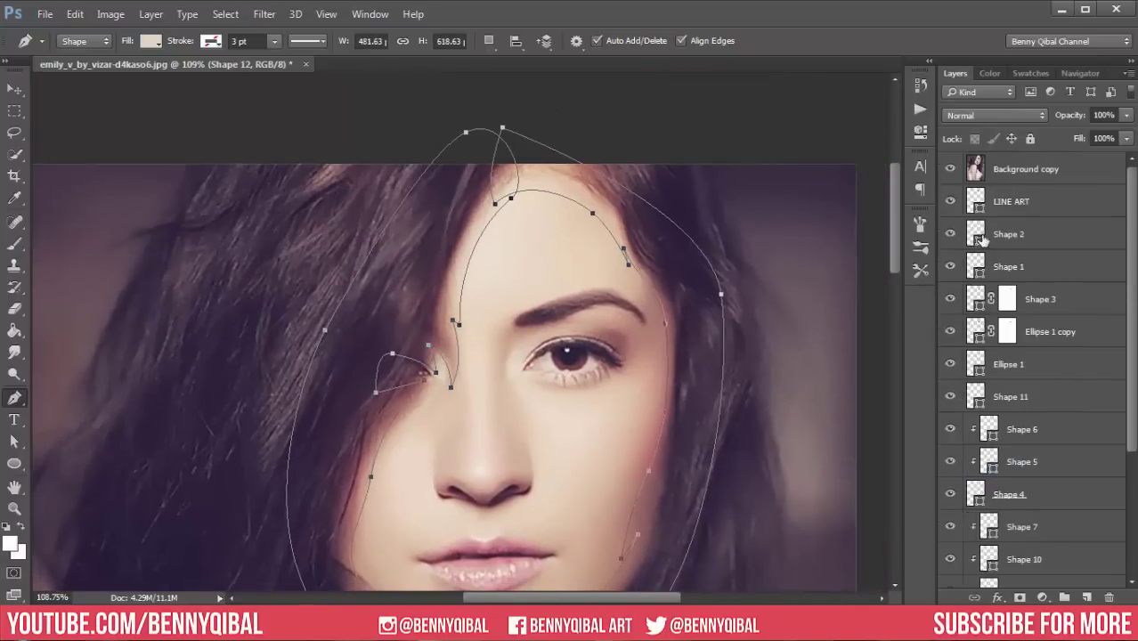
Hide the reference photo and fill Shape 12 with the darker tan d1ac7e.
left_click(949, 169)
scroll(1032, 533, "down", 3)
double_click(990, 475)
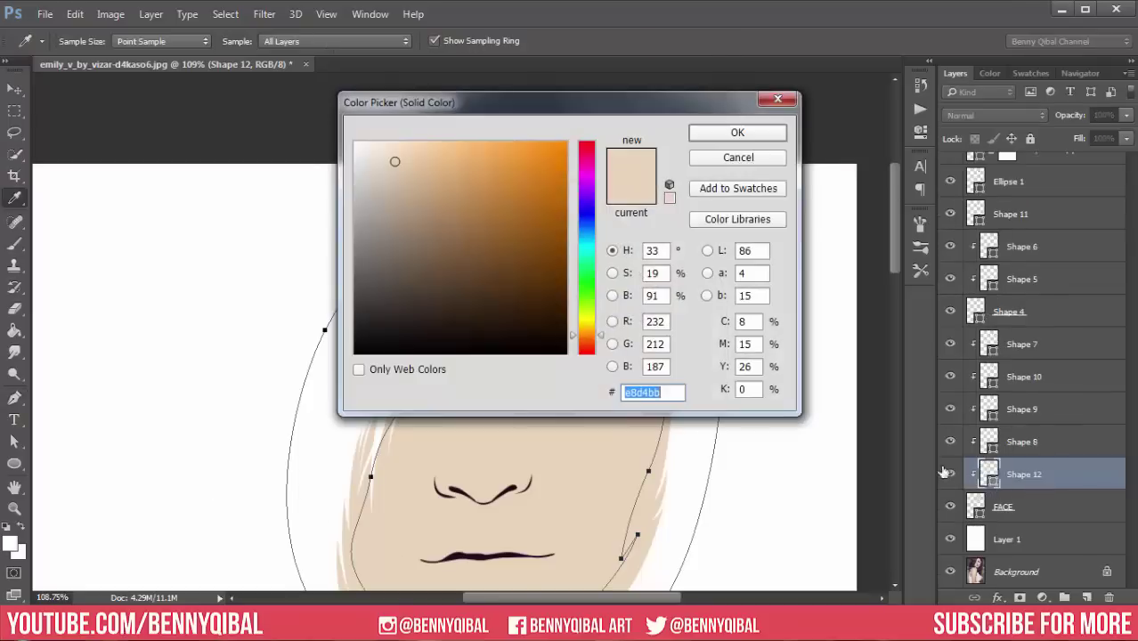
mouse_move(405, 182)
left_mouse_down()
mouse_move(439, 179)
mouse_move(428, 176)
left_mouse_up()
left_click(726, 132)
left_click_drag(622, 234, 636, 267)
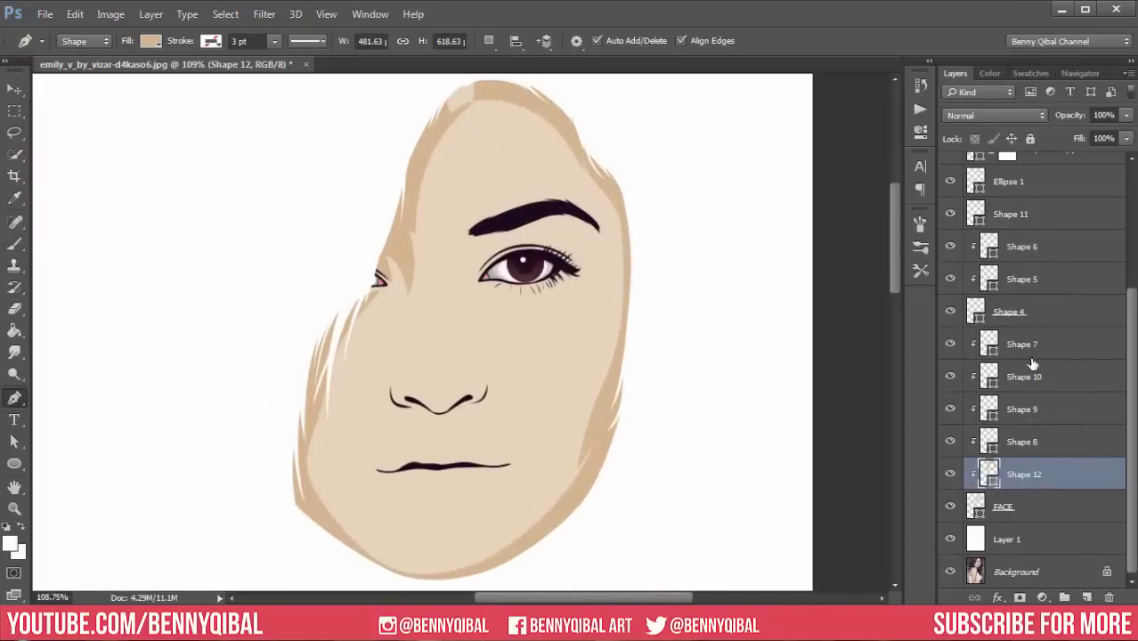
scroll(1031, 269, "up", 1)
Group the Shape 2 through Shape 4 layers into Group 1.
left_click(1031, 347)
scroll(1031, 348, "up", 1)
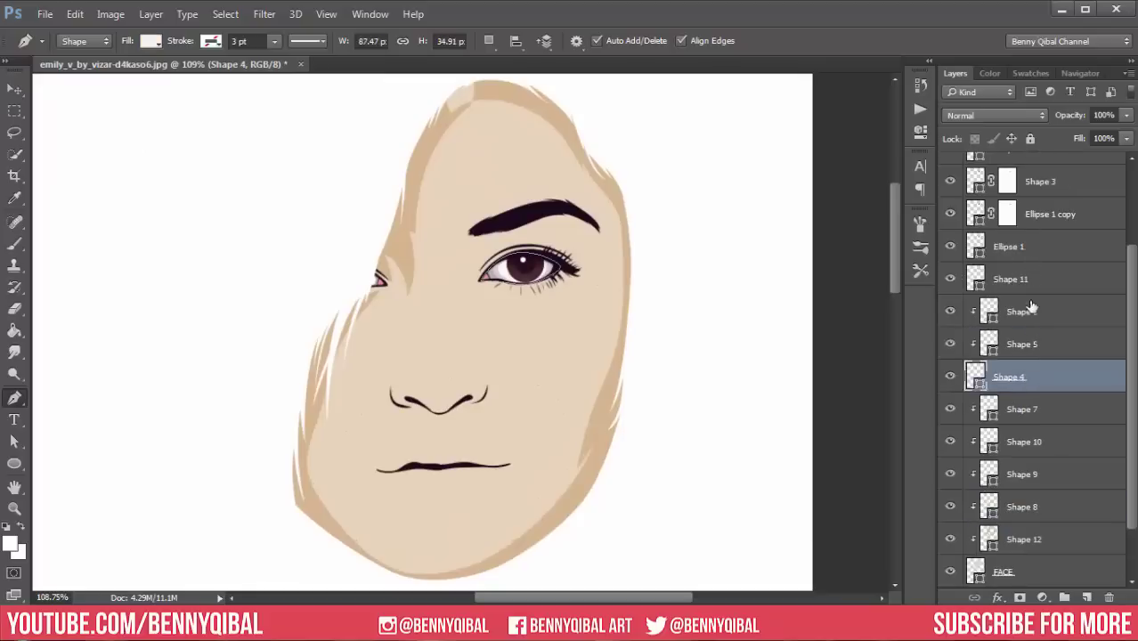
scroll(1036, 334, "up", 4)
left_click(1037, 247, "shift")
key("ctrl+g")
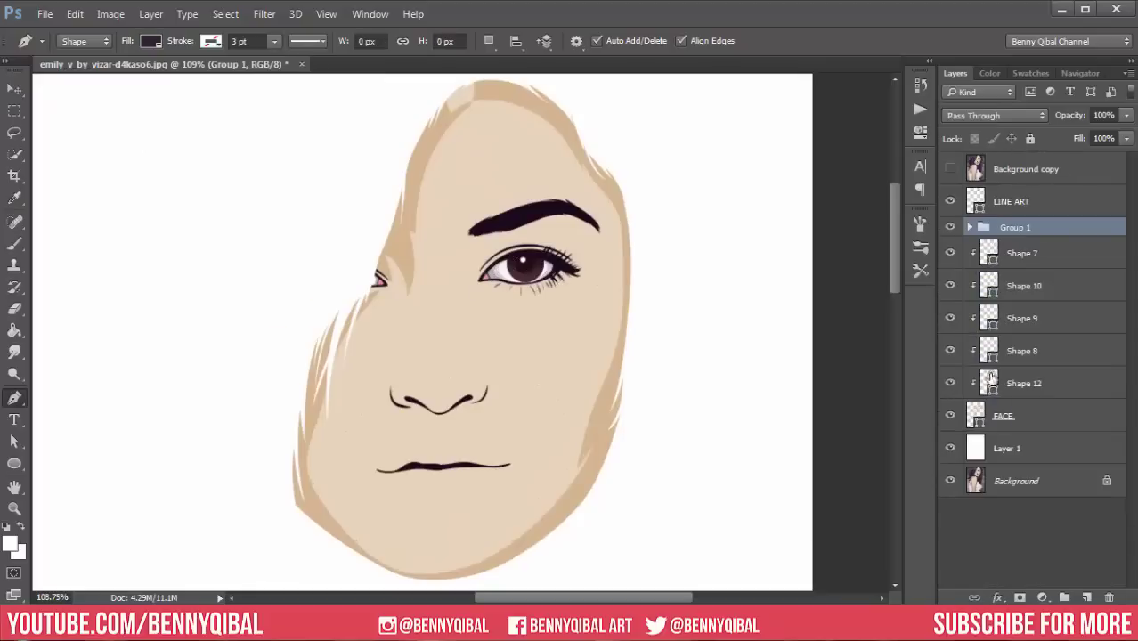
Select the Shape 12 shadow layer and set new paths to Combine Shapes.
left_click(1025, 251)
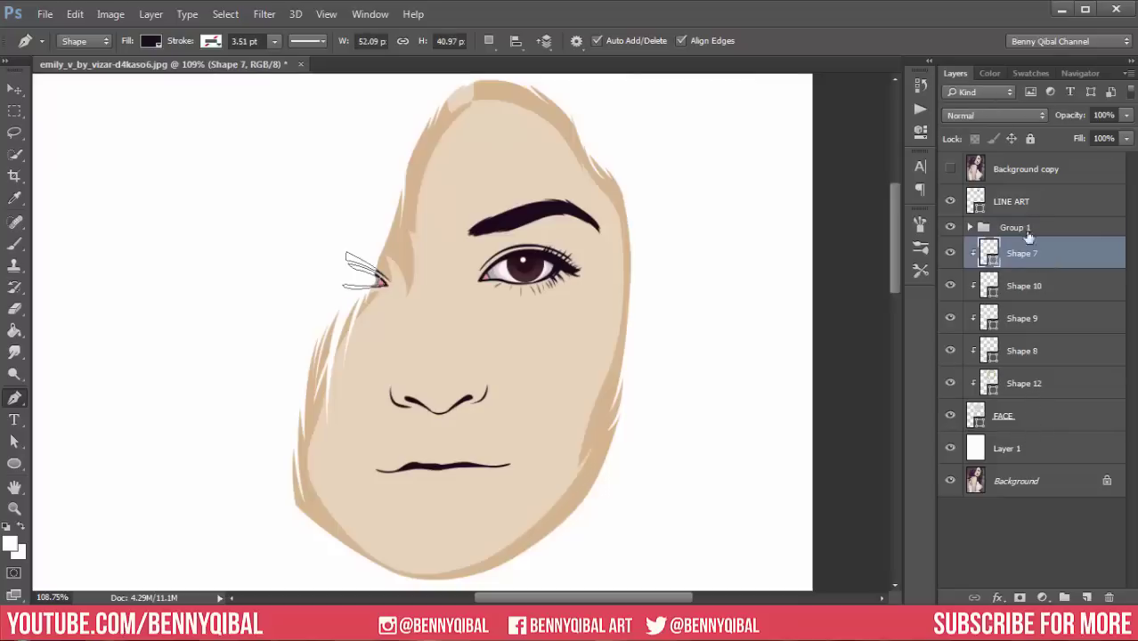
left_click(1038, 387)
left_click(1024, 415)
scroll(445, 329, "up", 3)
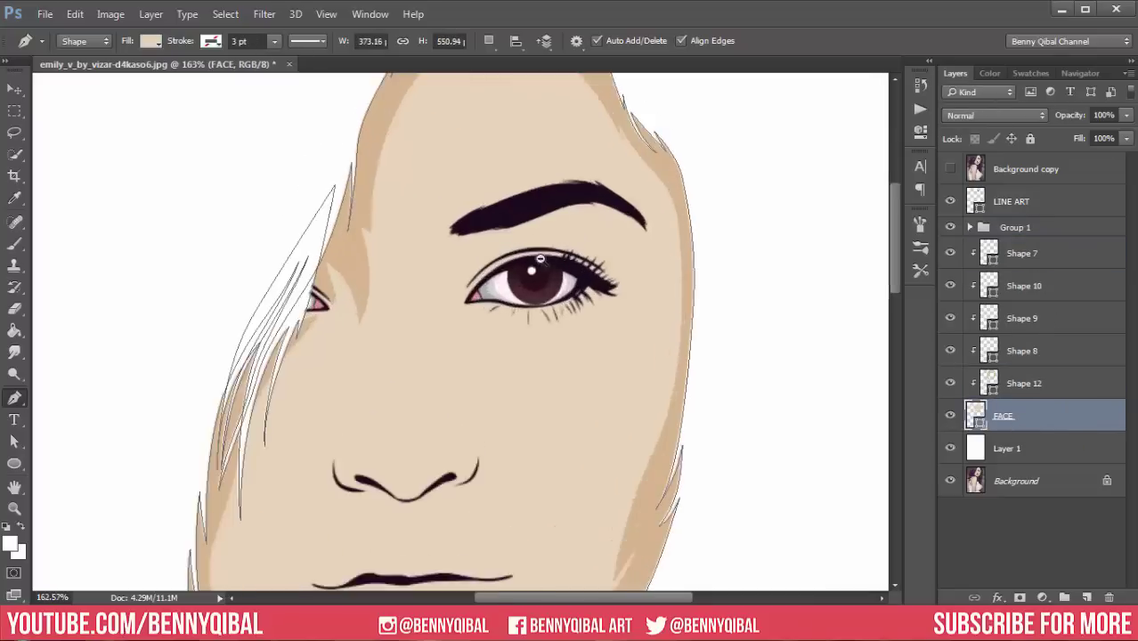
left_click(1024, 383)
left_click(488, 40)
Add an extra tan shadow area to Shape 12 along the hairline and forehead.
left_click(510, 89)
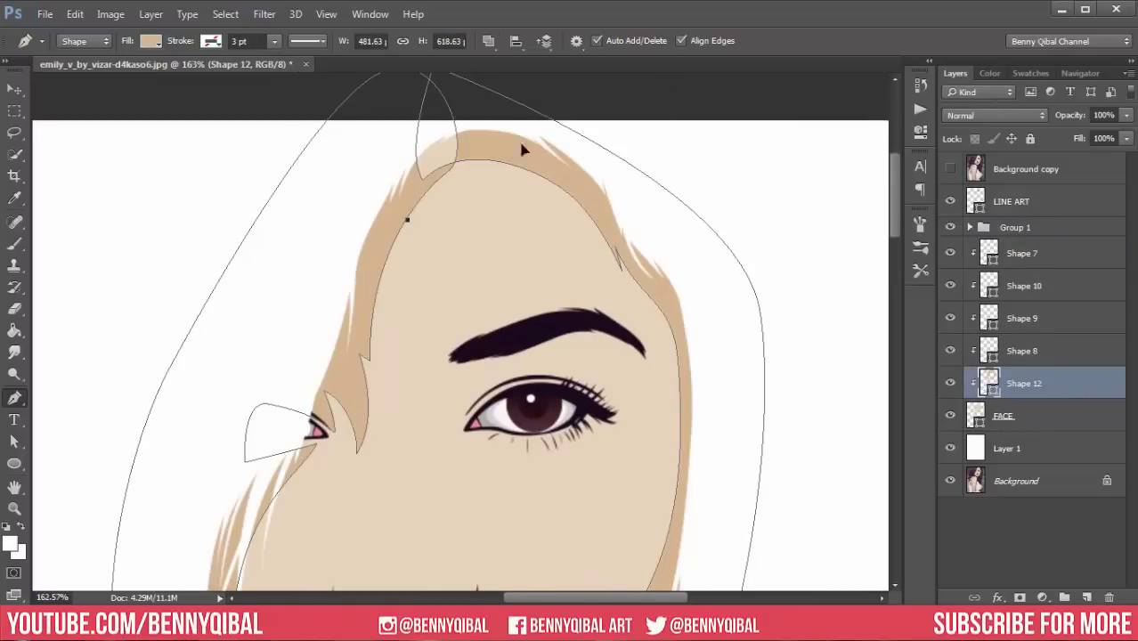
left_click_drag(503, 149, 450, 147)
left_click_drag(428, 92, 470, 89)
left_click_drag(396, 227, 408, 238)
key("Return")
Toggle the reference photo to compare, keeping Combine Shapes active for Shape 12.
scroll(693, 178, "down", 2)
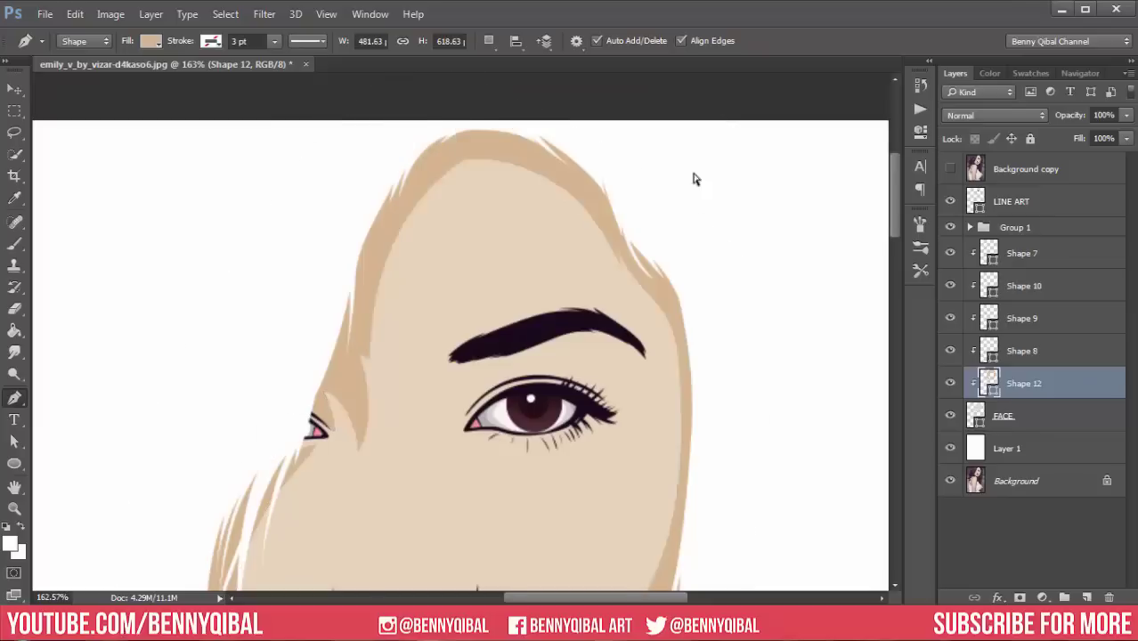
scroll(472, 192, "up", 1)
left_click(950, 169)
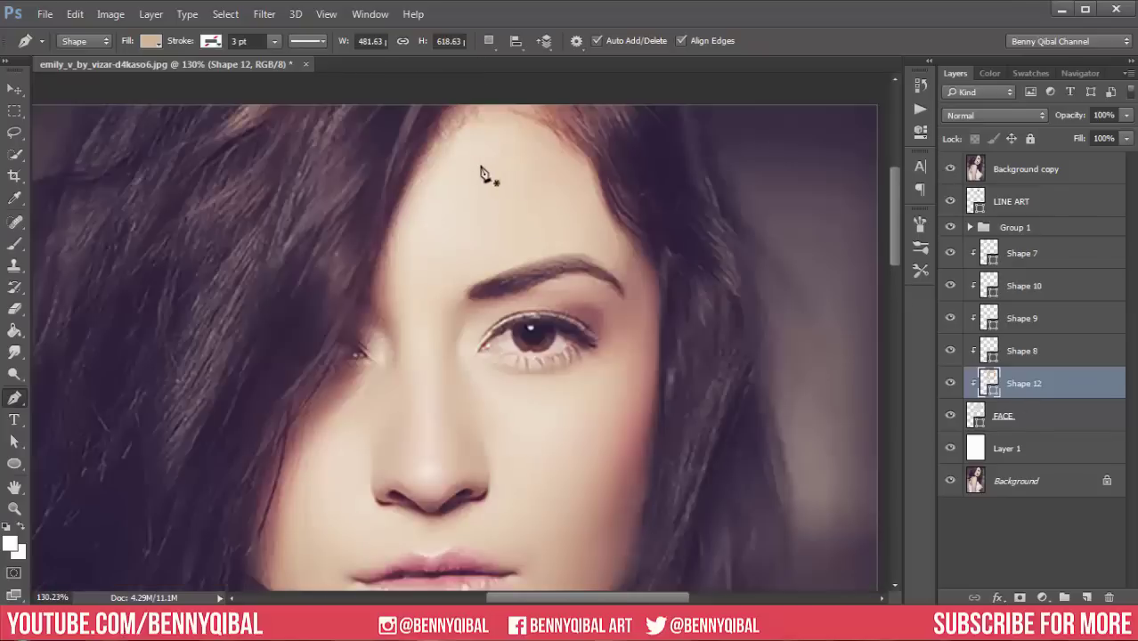
left_click(1002, 415)
left_click(1024, 383)
left_click(488, 41)
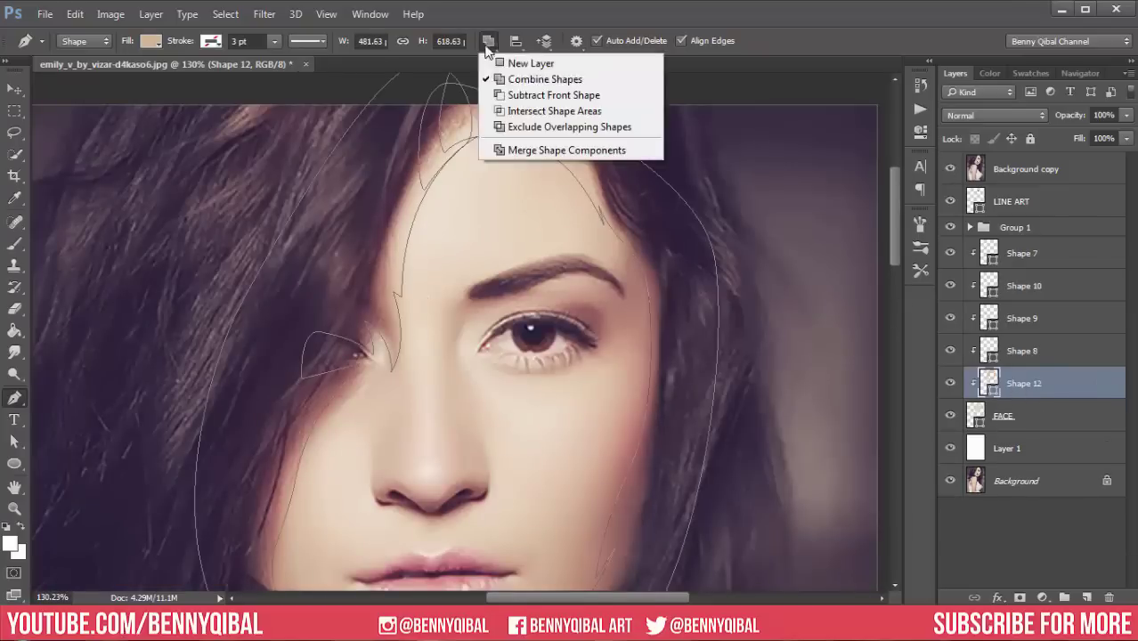
left_click(521, 79)
Draw a closed eye-socket shadow from the eyebrow to the outer eye corner.
left_click(950, 168)
scroll(492, 232, "up", 3)
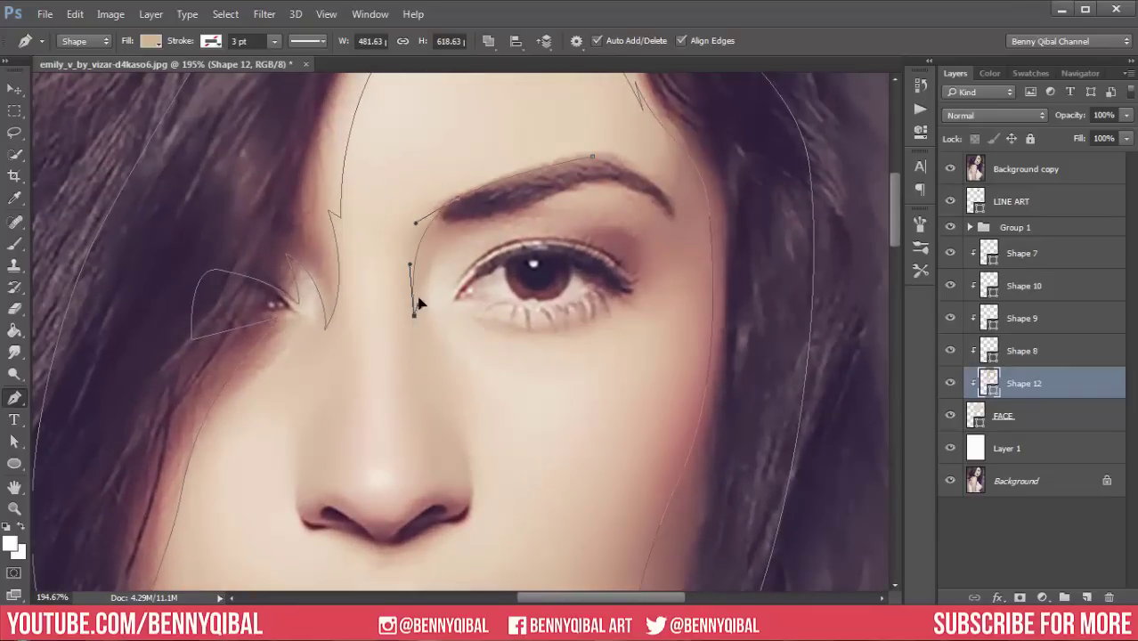
mouse_move(418, 303)
left_mouse_down()
mouse_move(556, 198)
mouse_move(635, 182)
left_mouse_up()
scroll(534, 222, "up", 1)
scroll(451, 267, "up", 2)
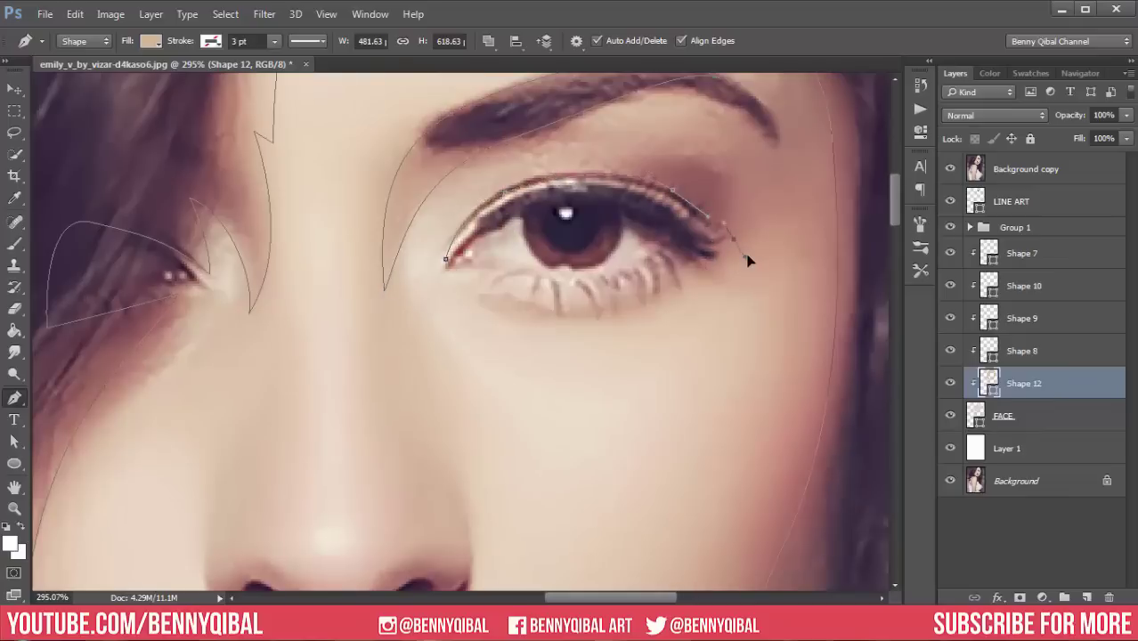
left_click(711, 267)
left_click(448, 267)
left_click(950, 168)
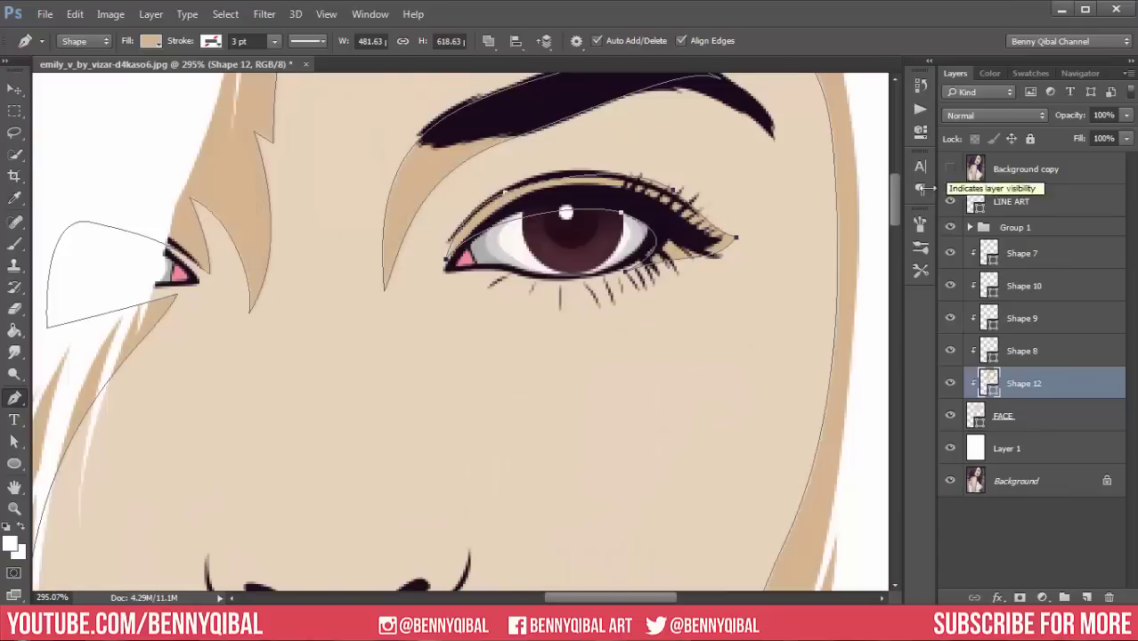
Begin a shadow path beside the nose, curving under the nostril.
scroll(663, 312, "down", 4)
scroll(664, 313, "up", 2)
scroll(663, 313, "up", 3)
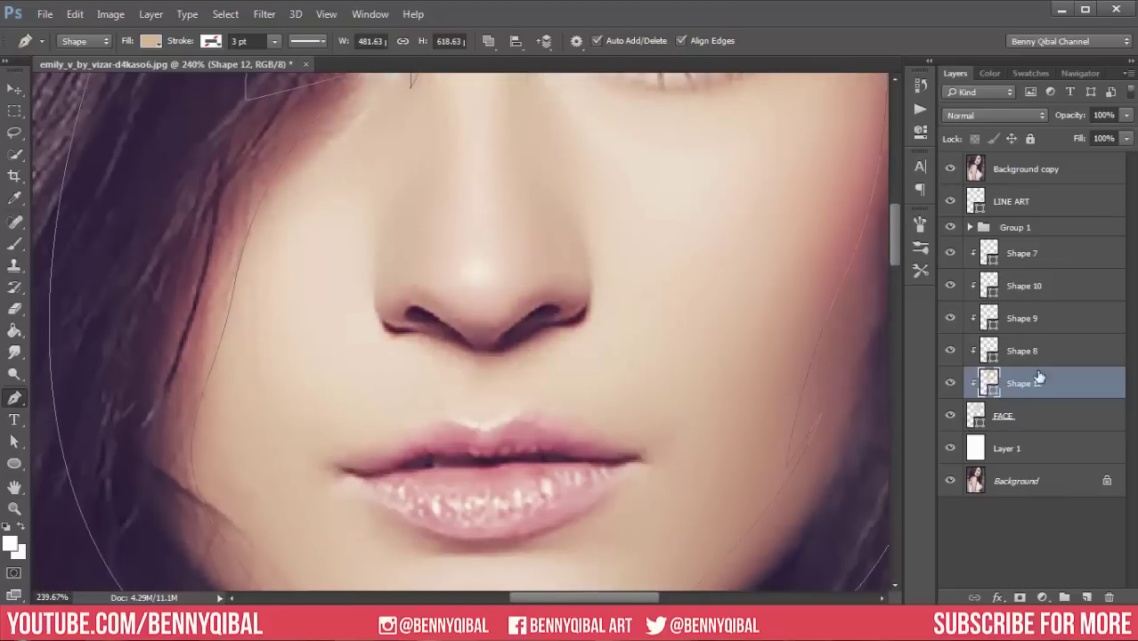
scroll(476, 236, "up", 3)
left_click(330, 172)
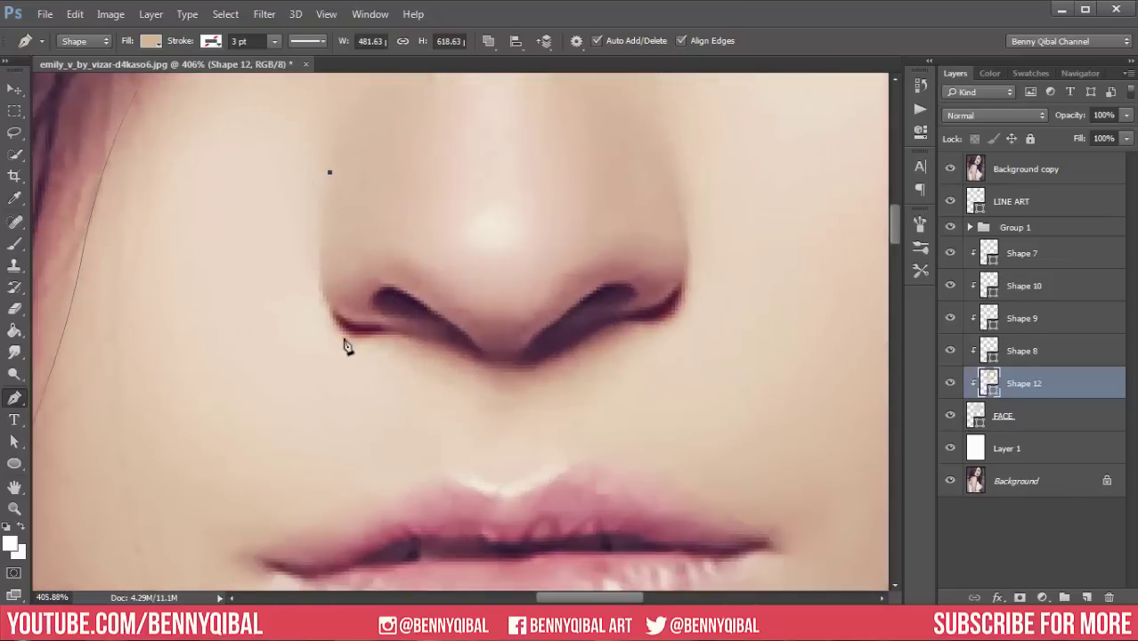
left_click_drag(349, 339, 405, 354)
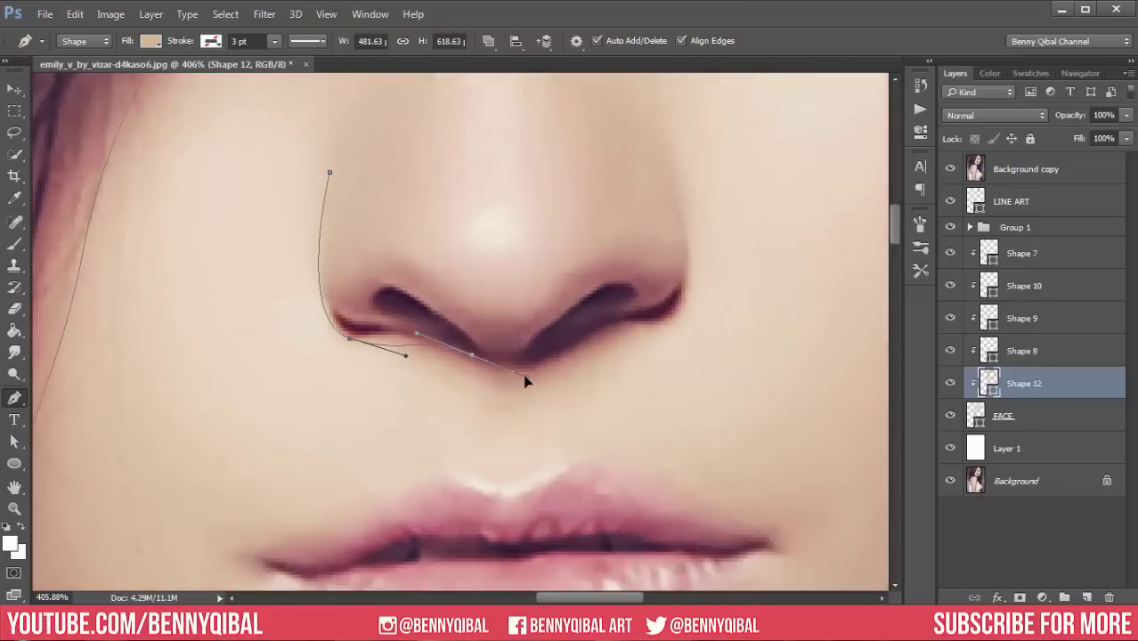
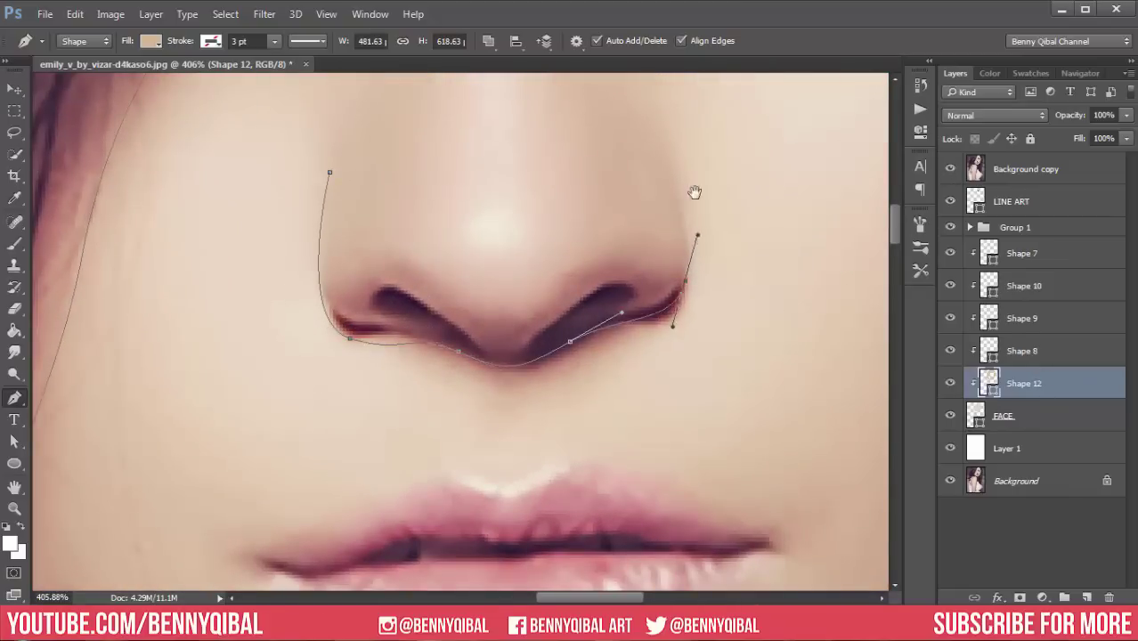
Finish the Shape 12 nose shadow path by curving it around the right nostril.
left_click_drag(694, 192, 691, 261)
left_click_drag(651, 204, 647, 184)
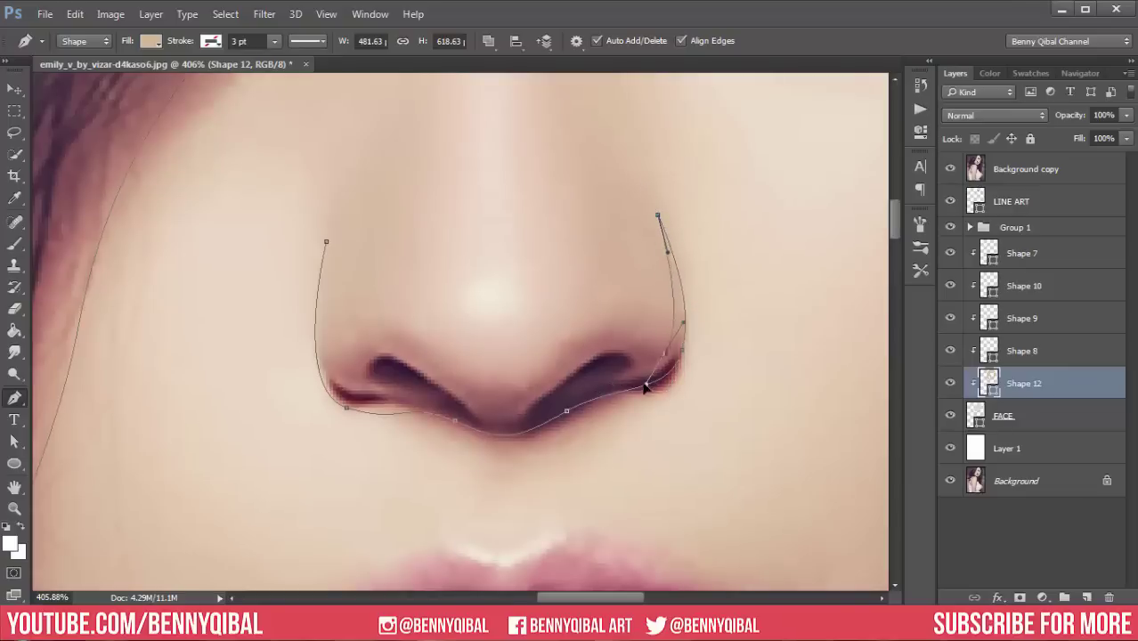
left_click_drag(645, 386, 599, 394)
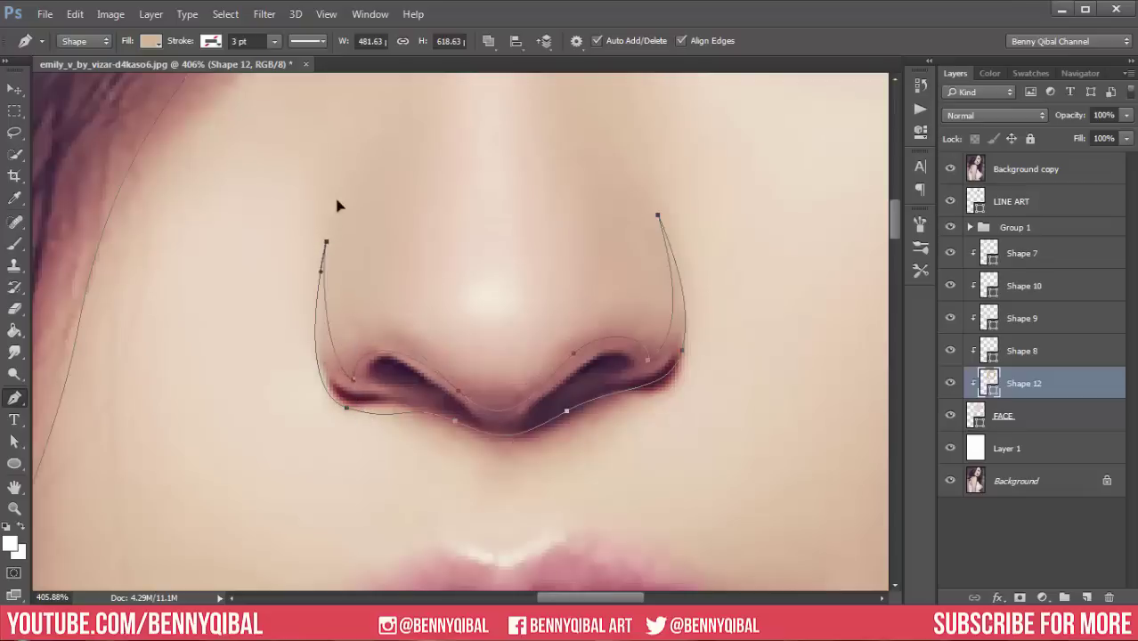
scroll(420, 231, "down", 2)
scroll(475, 317, "down", 3)
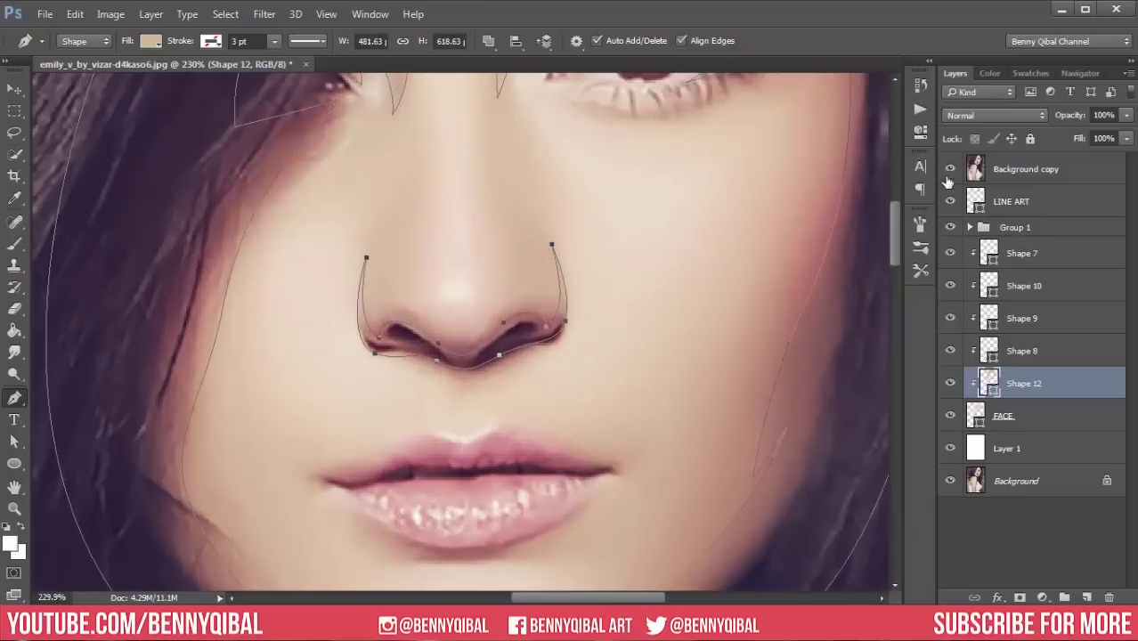
Hide the reference photo to preview the vector face, select the FACE layer, then show the photo again.
left_click(949, 169)
scroll(727, 265, "down", 2)
scroll(665, 256, "down", 2)
scroll(666, 337, "up", 1)
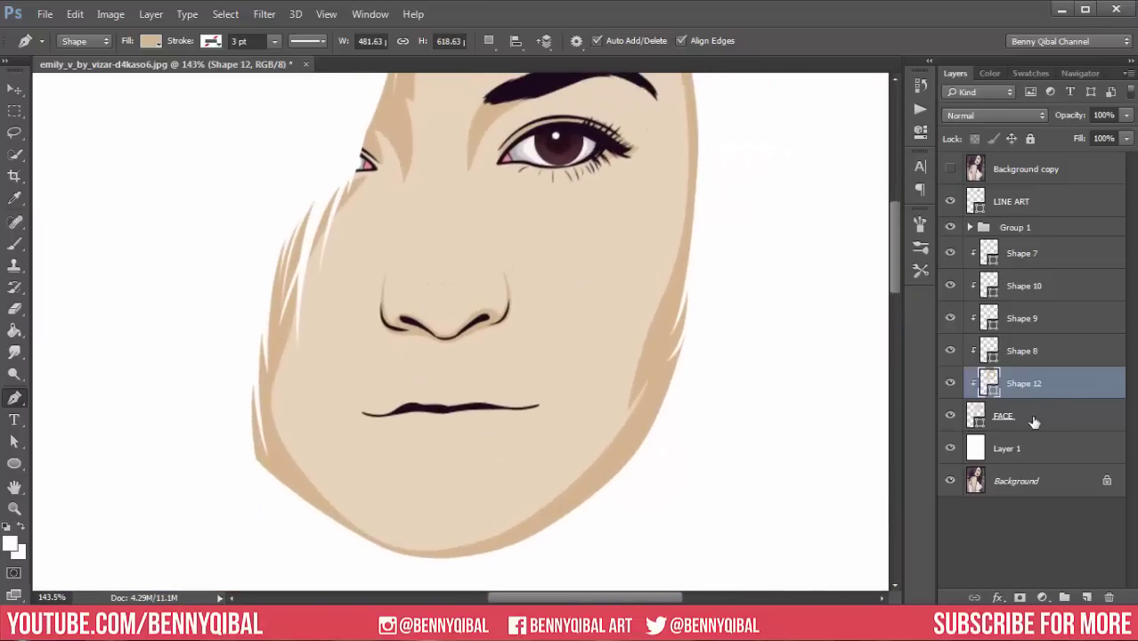
left_click(1033, 422)
scroll(751, 196, "right", 2)
left_click(1050, 436)
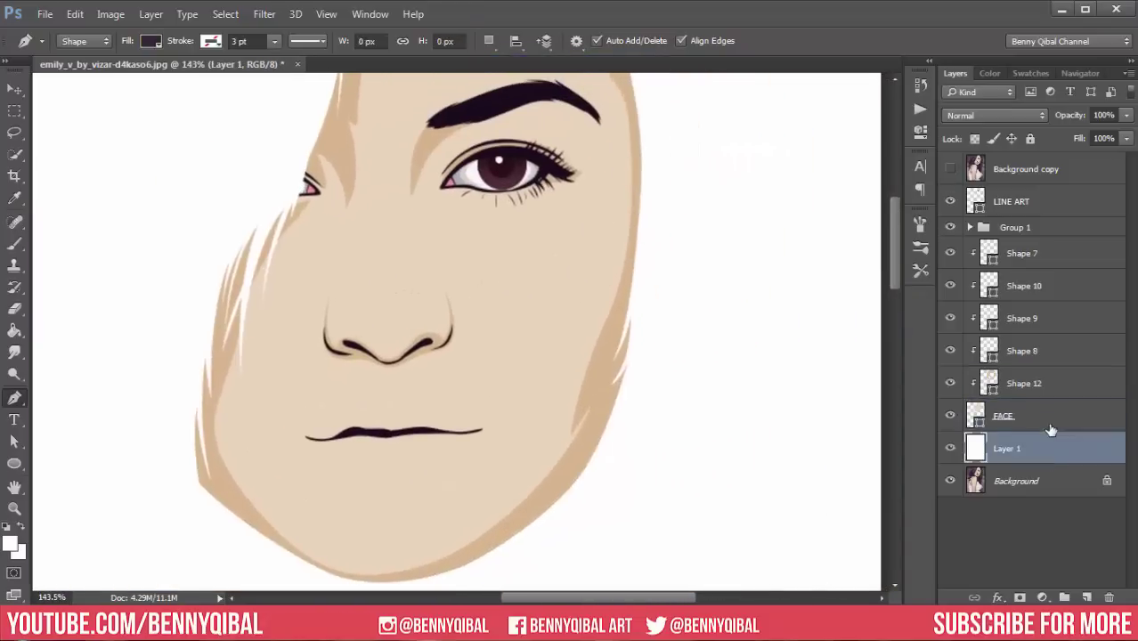
left_click(1051, 416)
left_click(949, 169)
scroll(498, 223, "up", 3)
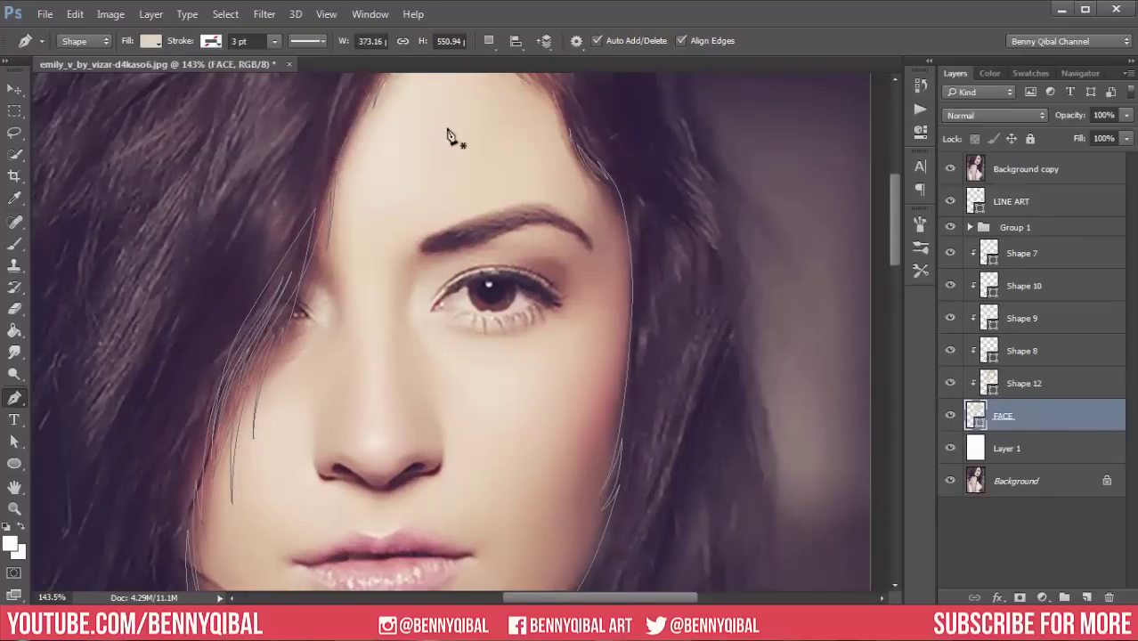
Show the flat face fill over the photo and select the layer to trace over.
left_click(1023, 169)
key("0")
key("0")
scroll(699, 235, "down", 1)
left_click(1041, 415)
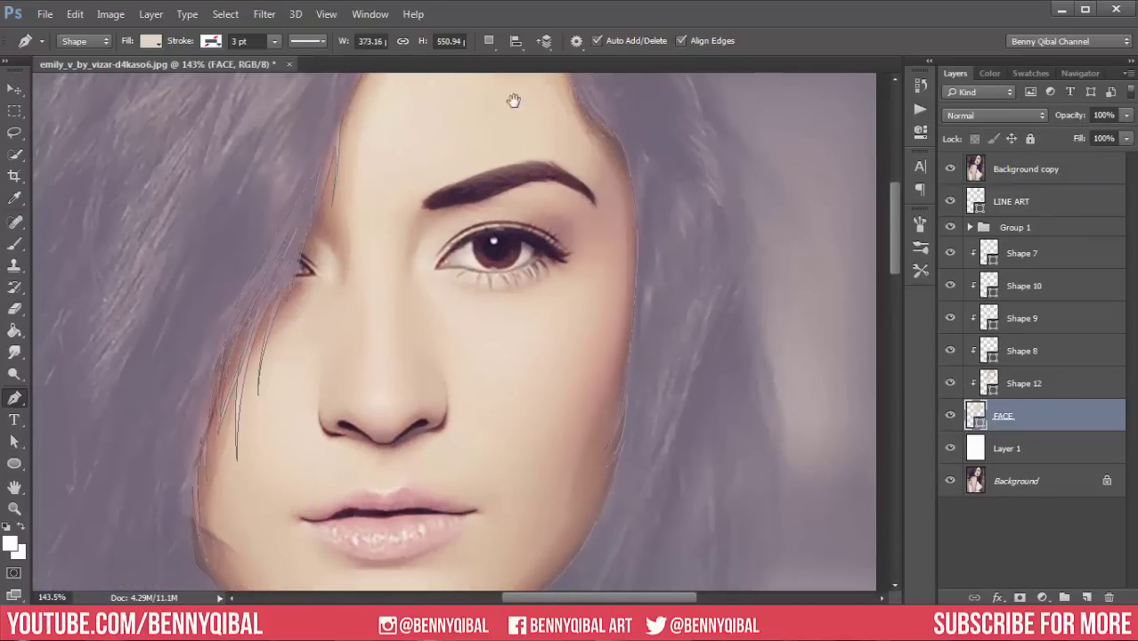
Start Shape 13 above the eyebrow, tracing down the nose side to its tip and back up the bridge.
left_click_drag(513, 100, 514, 201)
left_click(480, 175)
left_click_drag(590, 258, 542, 253)
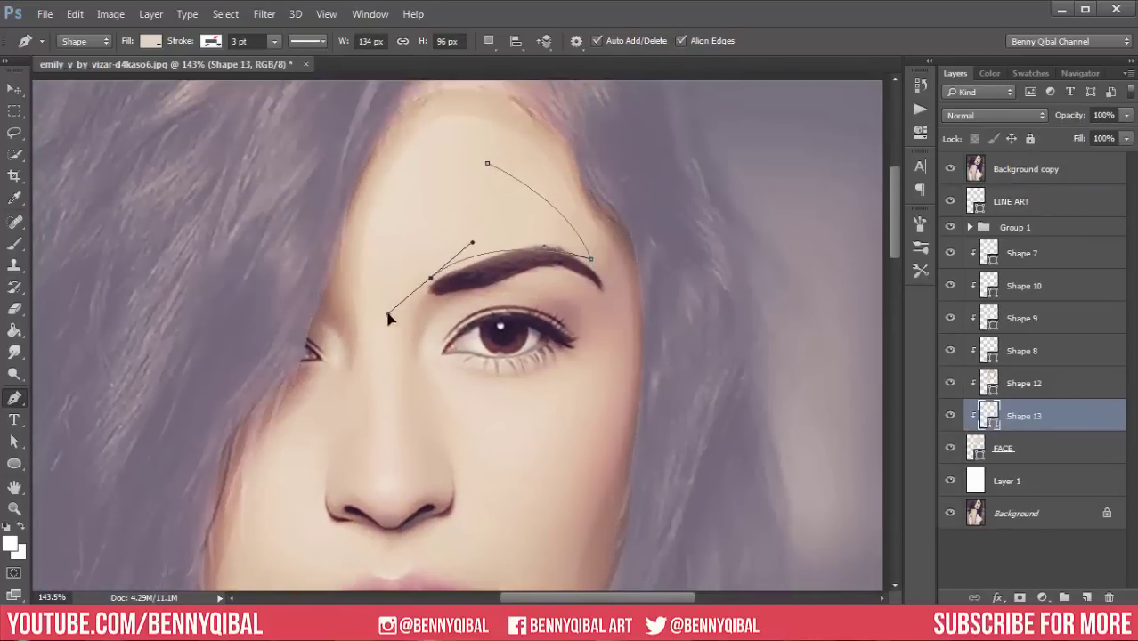
scroll(389, 317, "down", 1)
left_click(397, 339)
left_click_drag(413, 419, 428, 407)
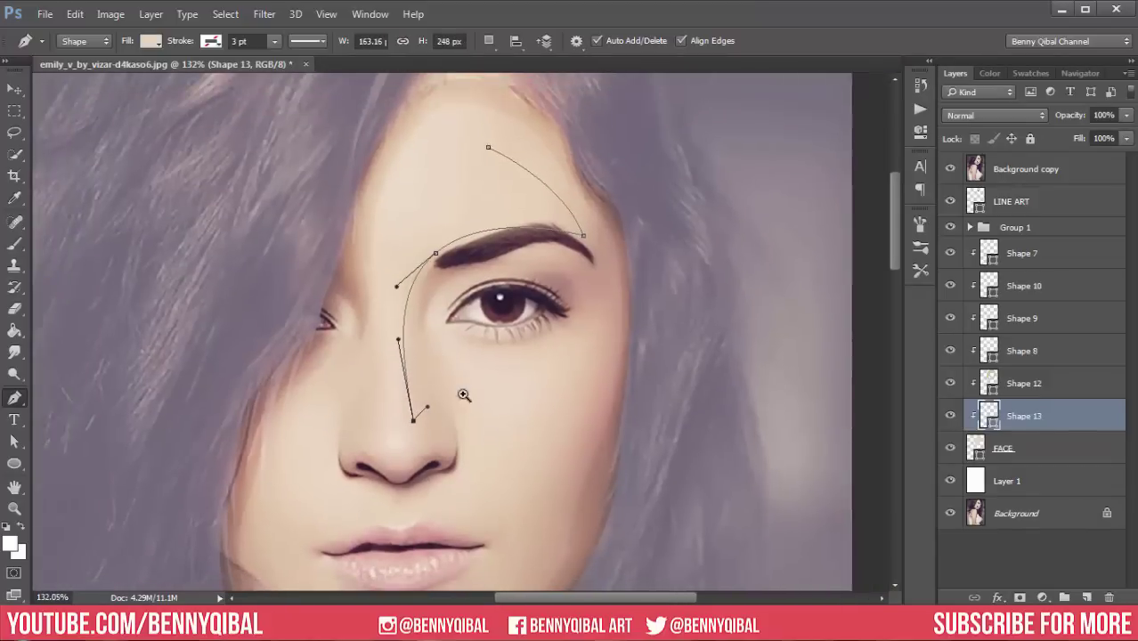
scroll(463, 394, "up", 3)
left_click_drag(429, 335, 429, 429)
scroll(424, 343, "up", 2)
scroll(303, 339, "down", 2)
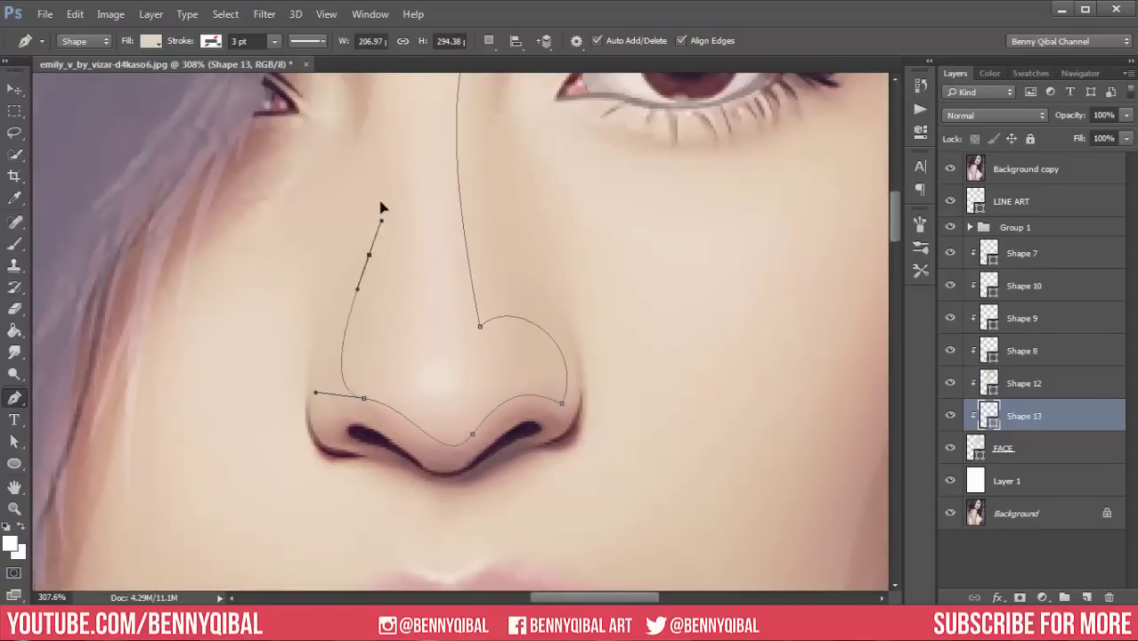
left_click_drag(399, 198, 420, 94)
Continue the outline up toward the hairline and along the hair edge.
scroll(435, 337, "up", 2)
scroll(435, 337, "down", 2)
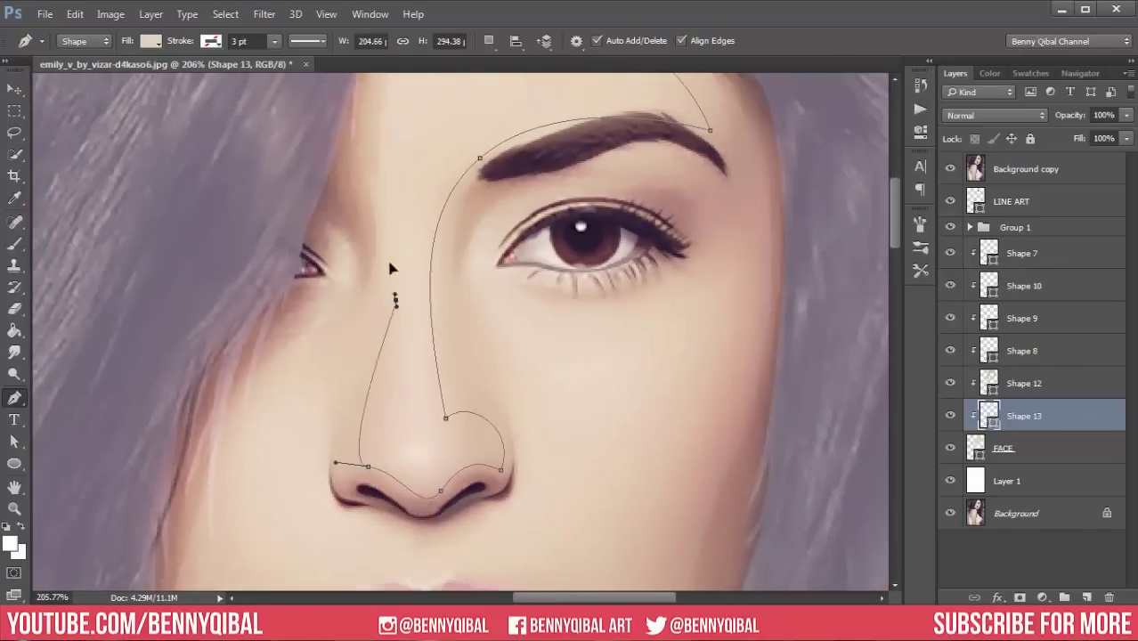
left_click_drag(394, 262, 399, 166)
scroll(425, 279, "up", 2)
left_click_drag(438, 257, 467, 192)
scroll(235, 366, "down", 3)
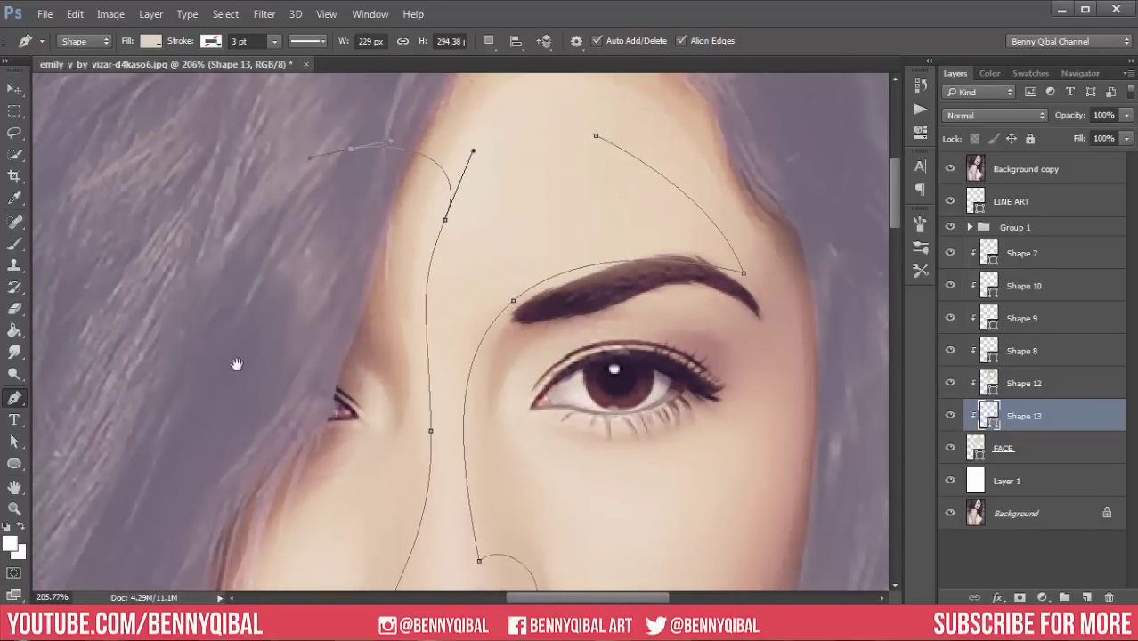
scroll(203, 550, "down", 5)
left_click_drag(222, 482, 305, 536)
Carry the outline down the cheek toward the jaw, then beside the nose and around the nostril.
left_click_drag(239, 319, 264, 376)
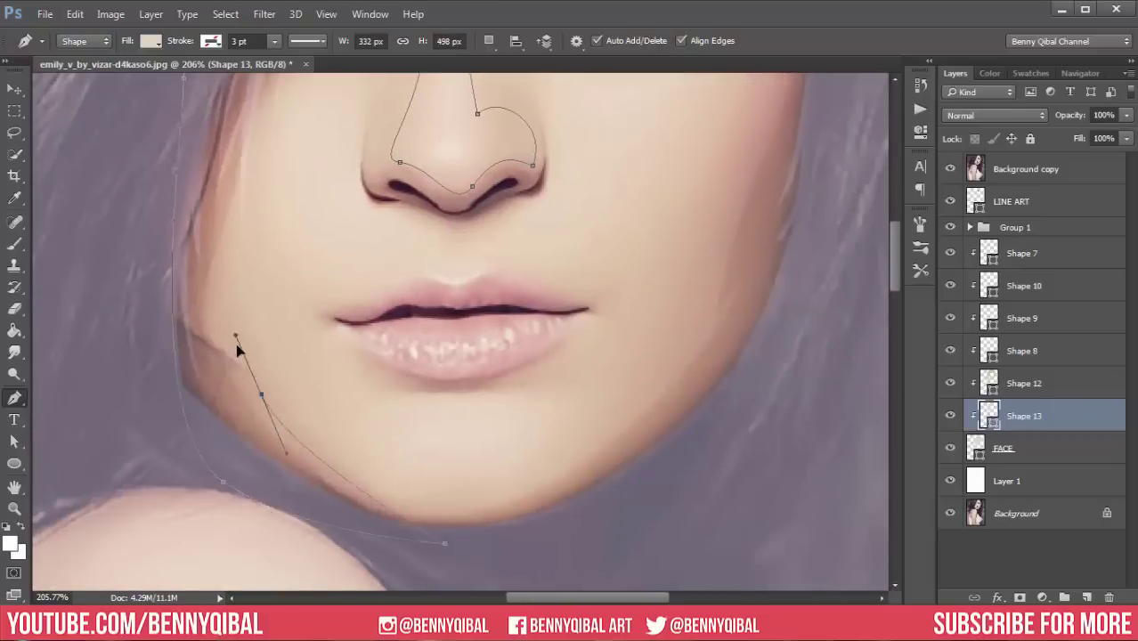
scroll(265, 377, "down", 2)
left_click_drag(333, 304, 343, 271)
scroll(343, 272, "up", 2)
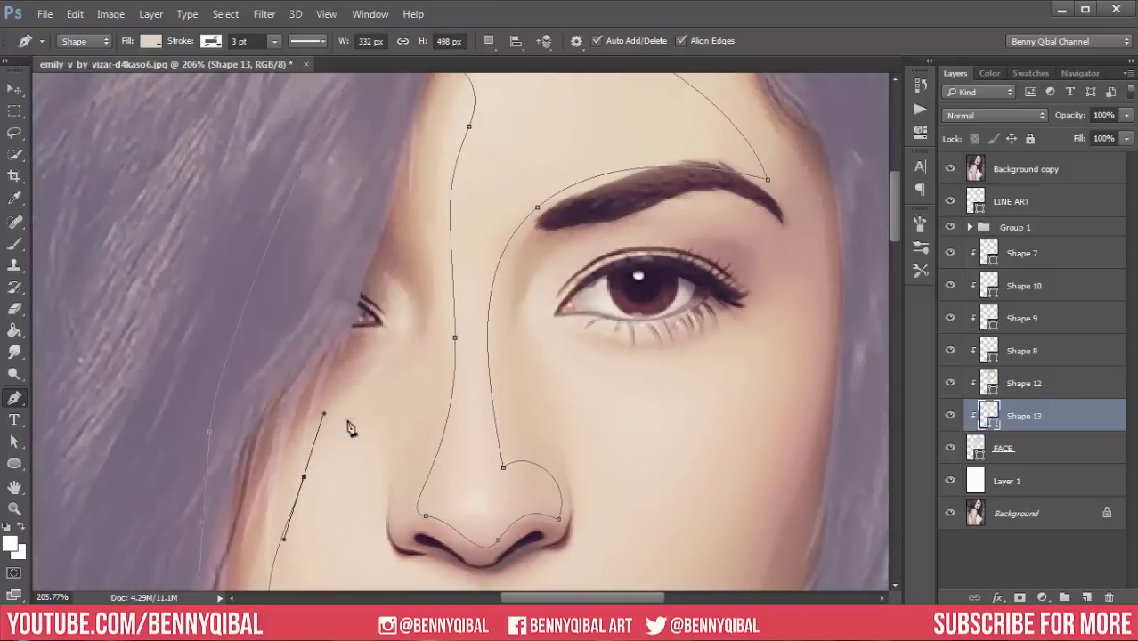
left_click_drag(397, 354, 418, 385)
mouse_move(390, 492)
left_mouse_down()
mouse_move(383, 512)
mouse_move(481, 497)
left_mouse_up()
scroll(377, 543, "up", 3)
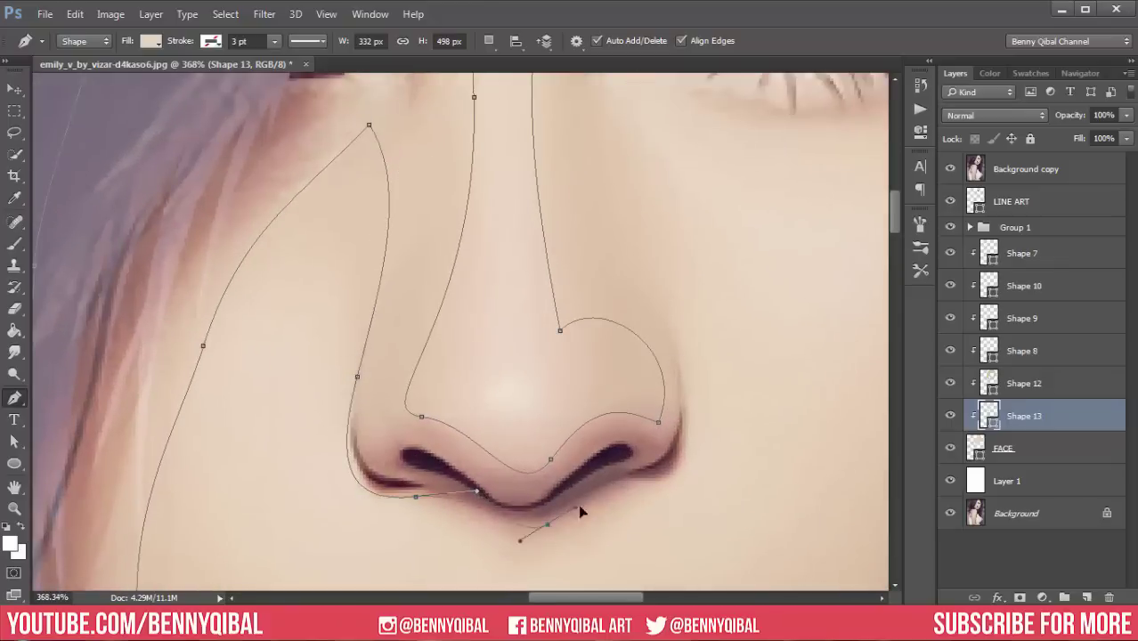
left_click_drag(678, 493, 559, 497)
left_click_drag(573, 458, 582, 412)
mouse_move(508, 299)
left_mouse_down()
mouse_move(462, 282)
mouse_move(472, 190)
left_mouse_up()
Trace the outline up toward the eye and under the eyebrow to its outer end.
scroll(465, 289, "up", 3)
scroll(499, 267, "up", 3)
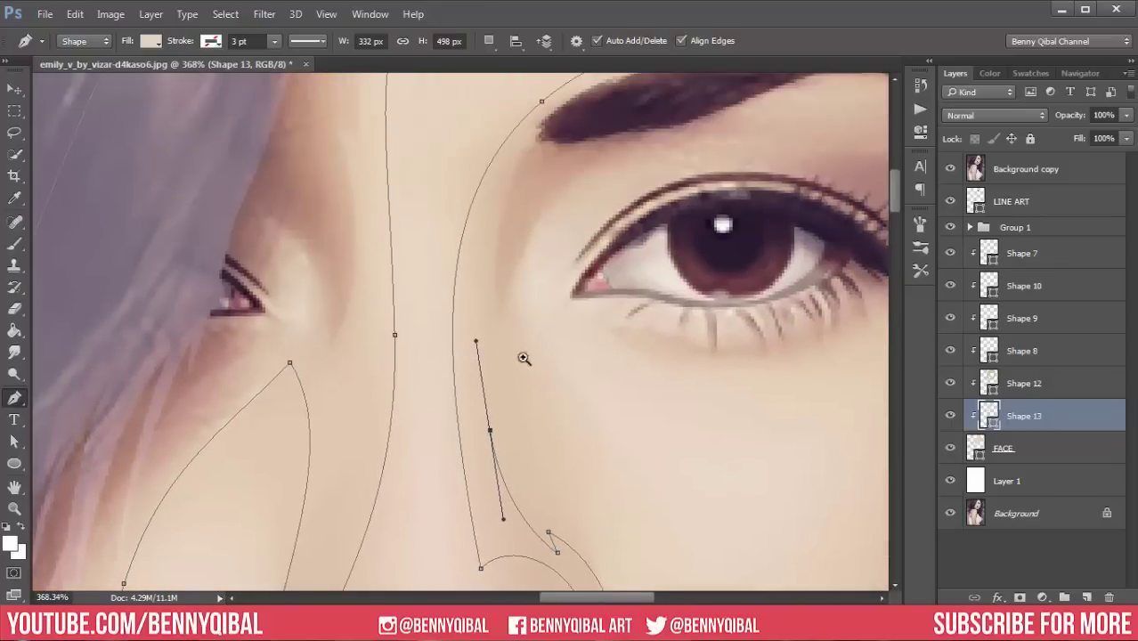
left_click_drag(489, 430, 541, 233)
scroll(503, 333, "down", 2)
scroll(503, 333, "down", 2)
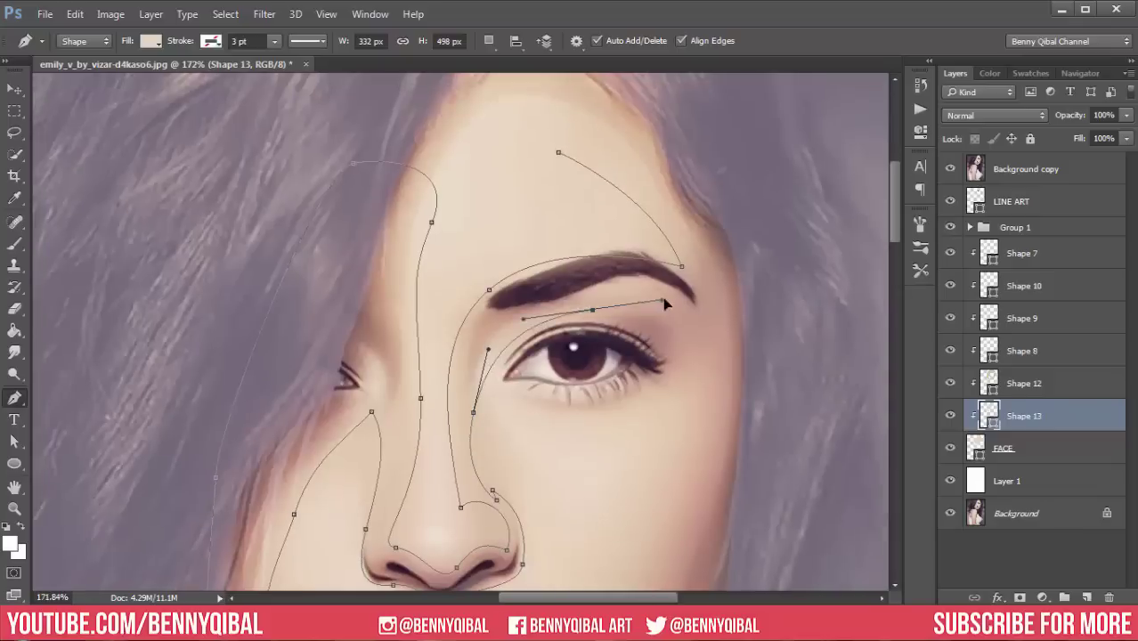
left_click_drag(588, 302, 666, 289)
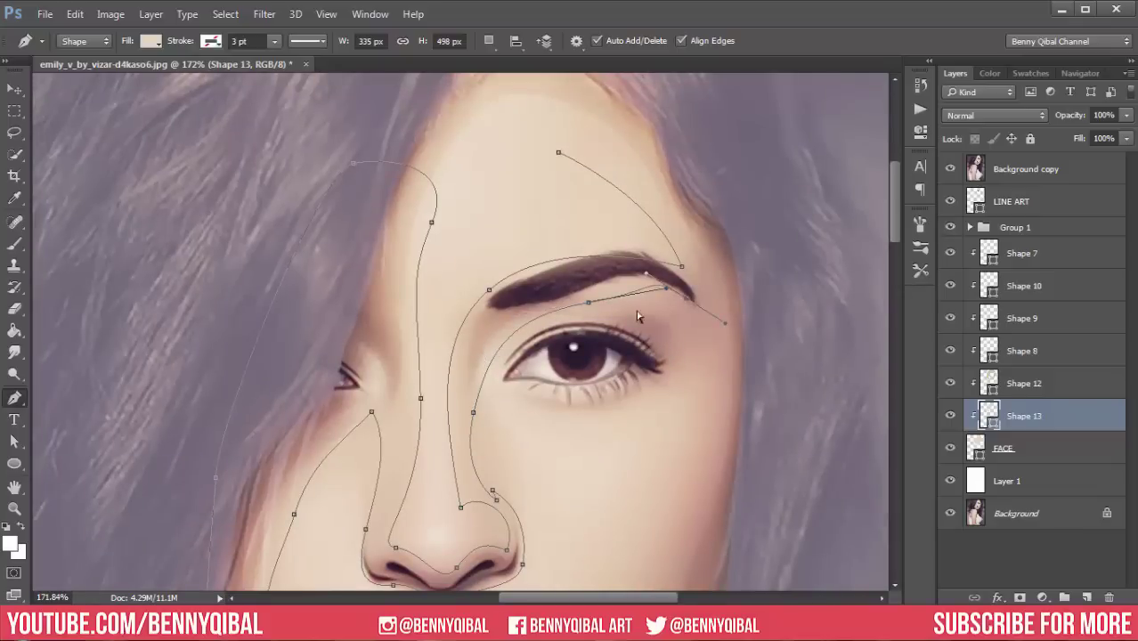
left_click_drag(676, 285, 712, 336)
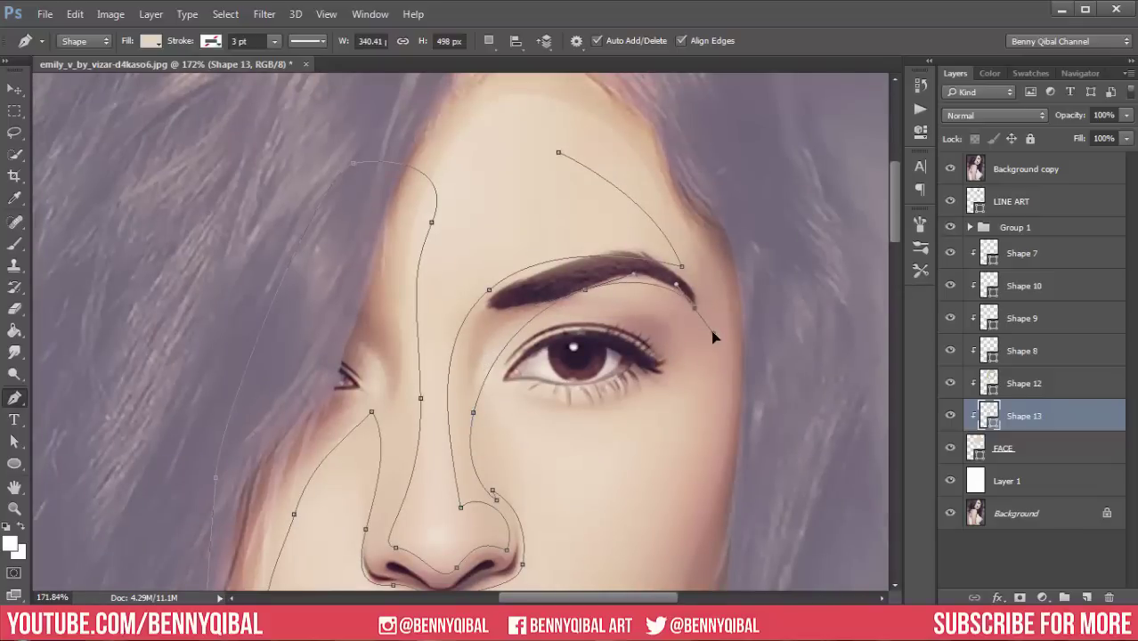
scroll(649, 352, "up", 1)
scroll(533, 318, "up", 1)
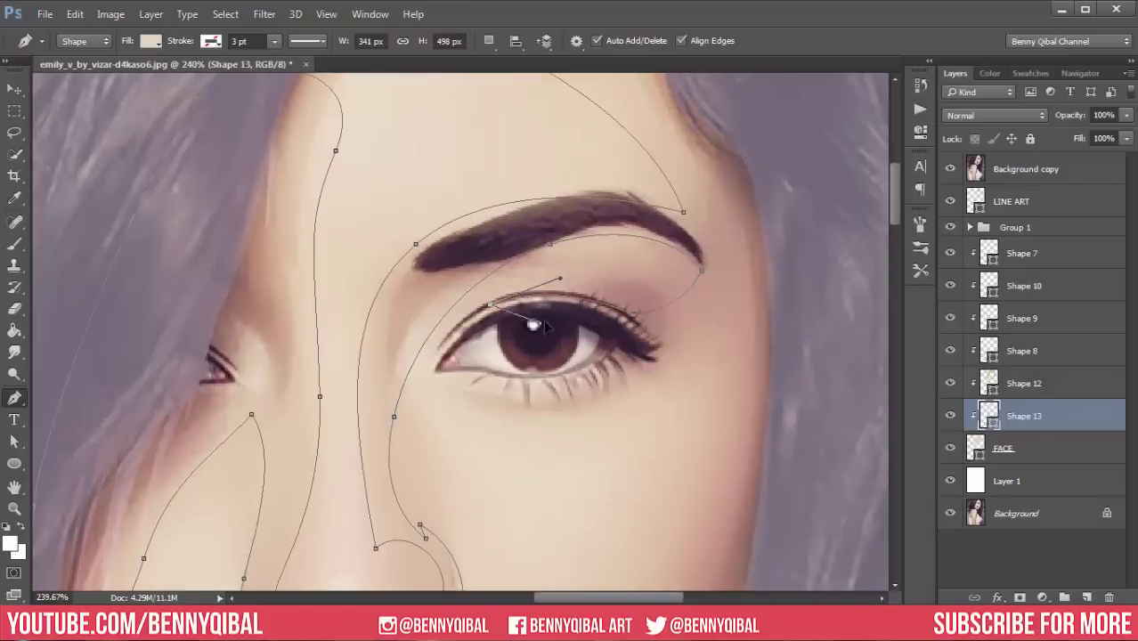
Add anchors along the lower eyelid, down the right cheek and jaw, and around the chin.
left_click_drag(481, 367, 434, 345)
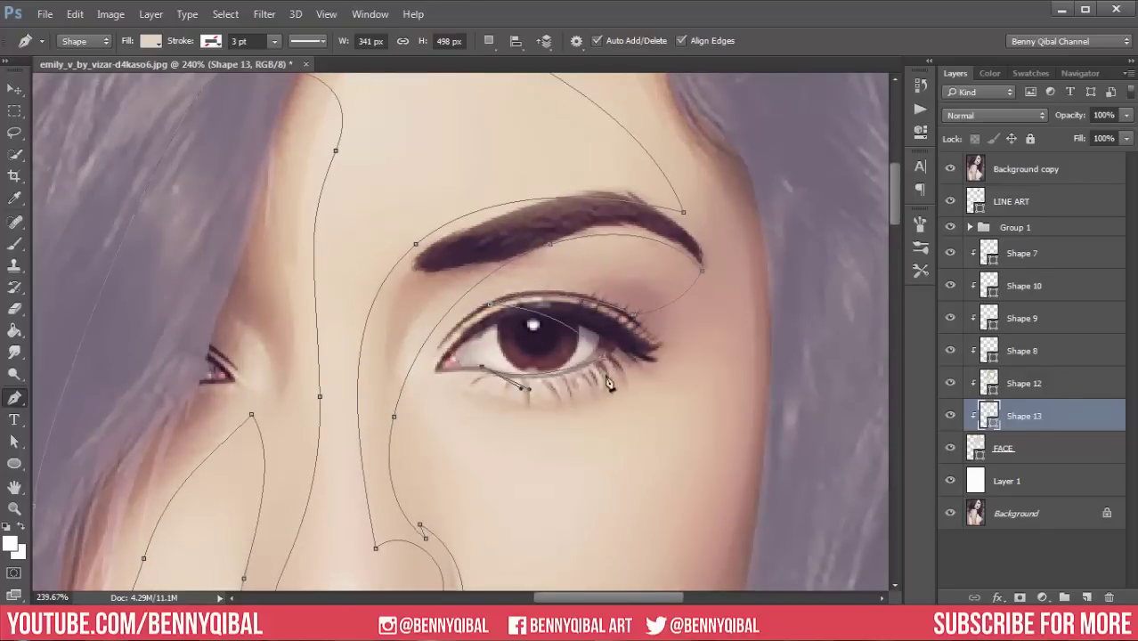
scroll(673, 474, "down", 1)
scroll(674, 474, "down", 2)
left_click_drag(701, 326, 635, 535)
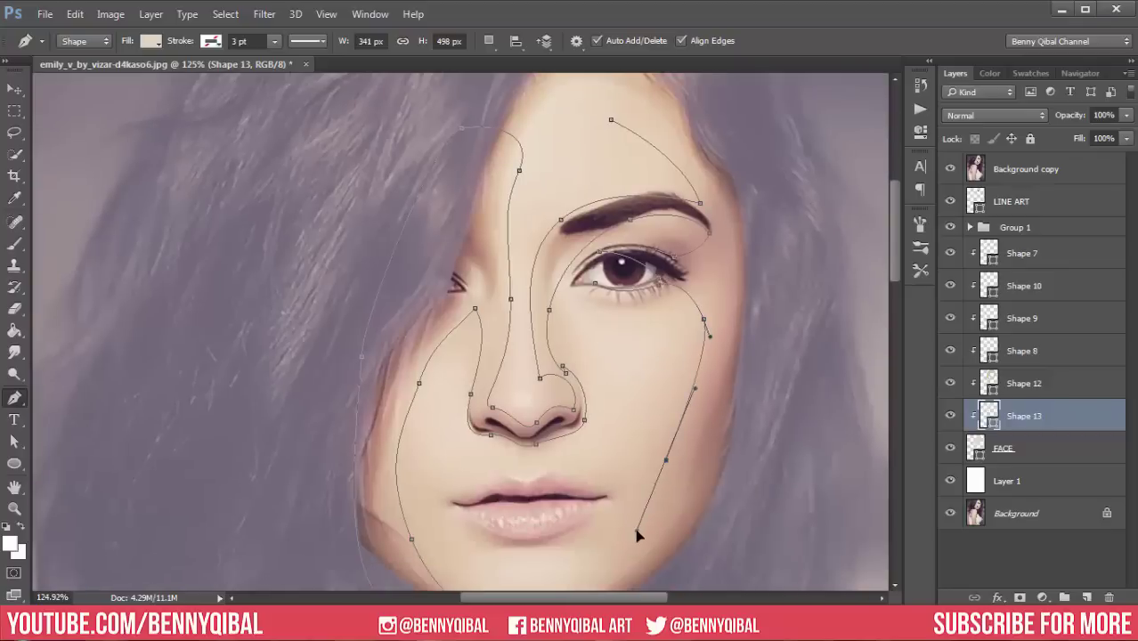
scroll(635, 535, "down", 1)
left_click_drag(592, 473, 541, 496)
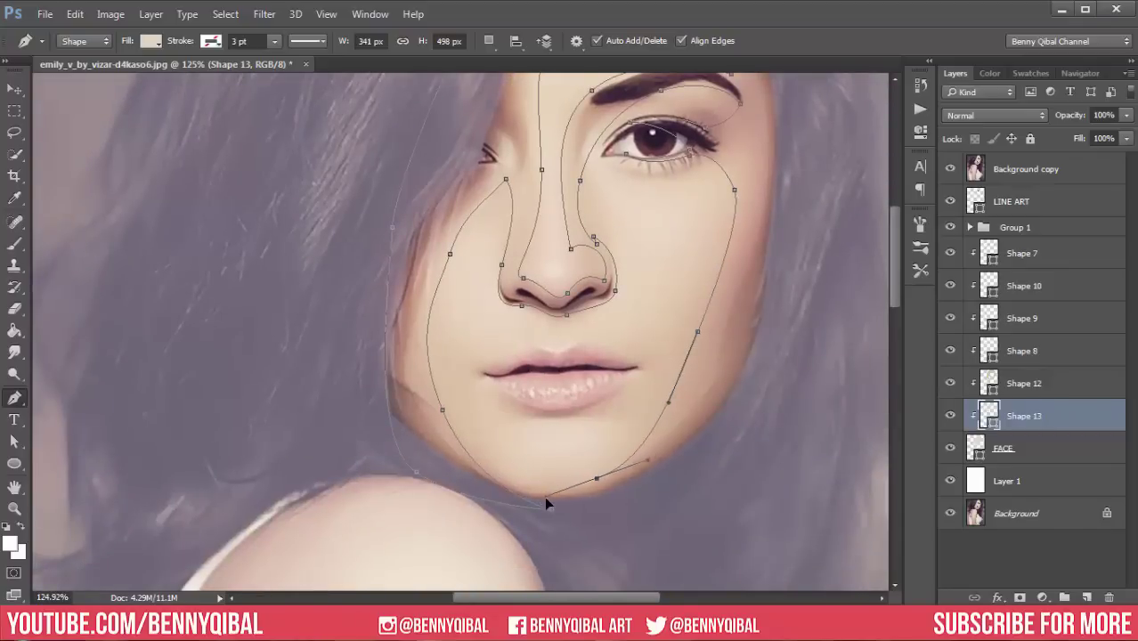
left_click(635, 520)
left_click_drag(767, 336, 784, 235)
Close Shape 13 over the top of the head and forehead.
scroll(783, 235, "up", 3)
left_click_drag(538, 182, 461, 189)
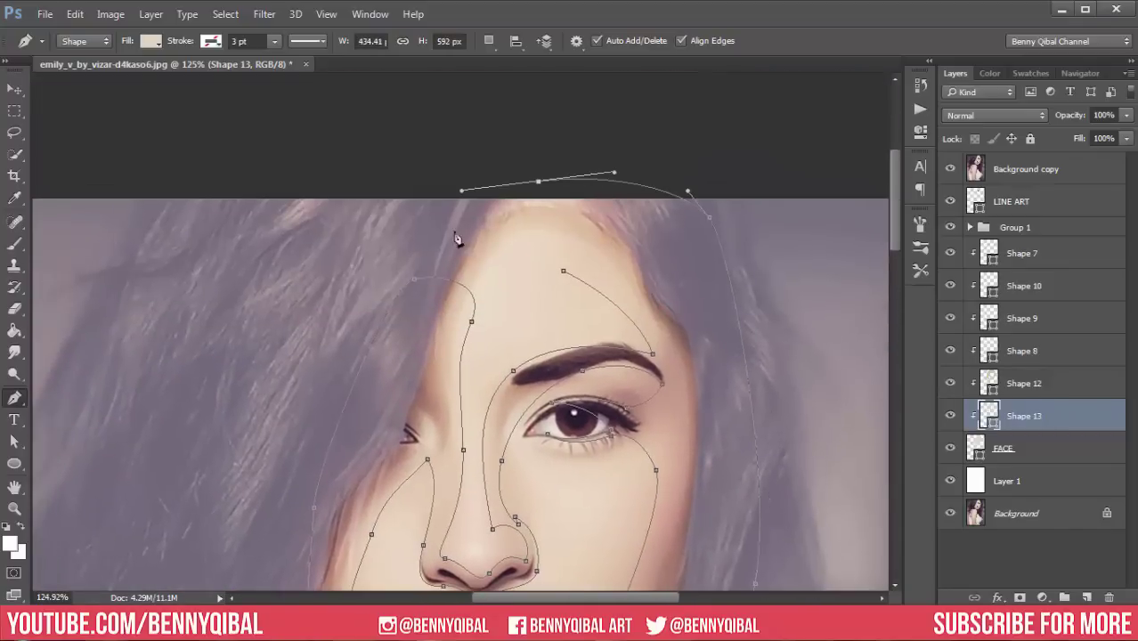
mouse_move(599, 293)
left_mouse_down()
mouse_move(620, 280)
mouse_move(595, 327)
left_mouse_up()
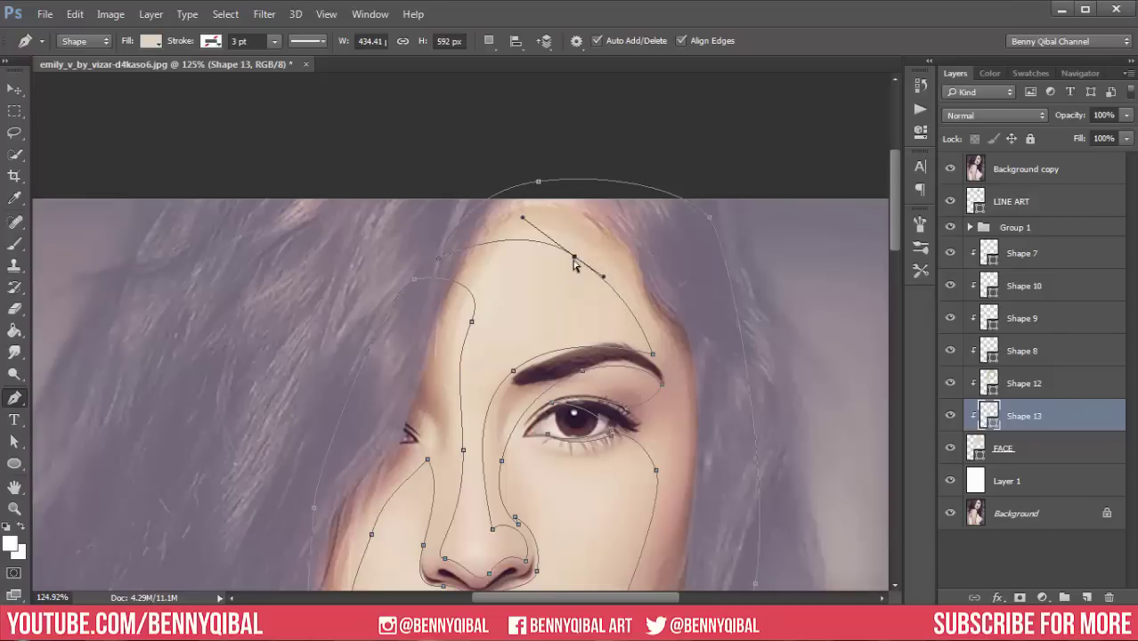
left_click_drag(574, 259, 581, 253)
Hide the reference photo and give the new shape a lighter skin-tone fill.
left_click(950, 169)
double_click(988, 418)
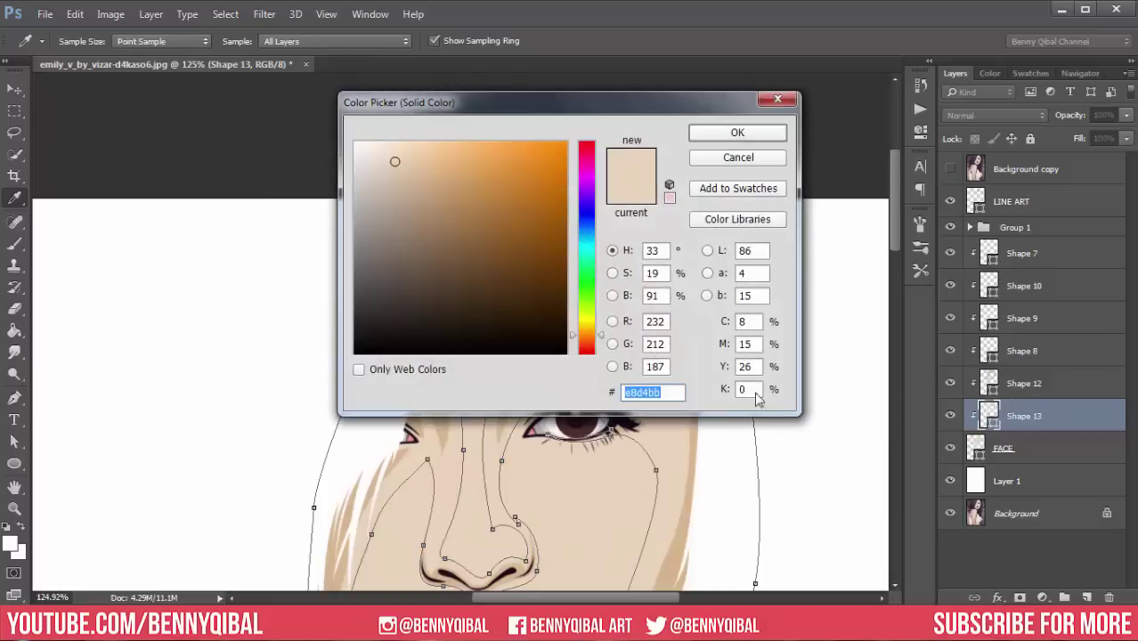
left_click_drag(425, 169, 419, 157)
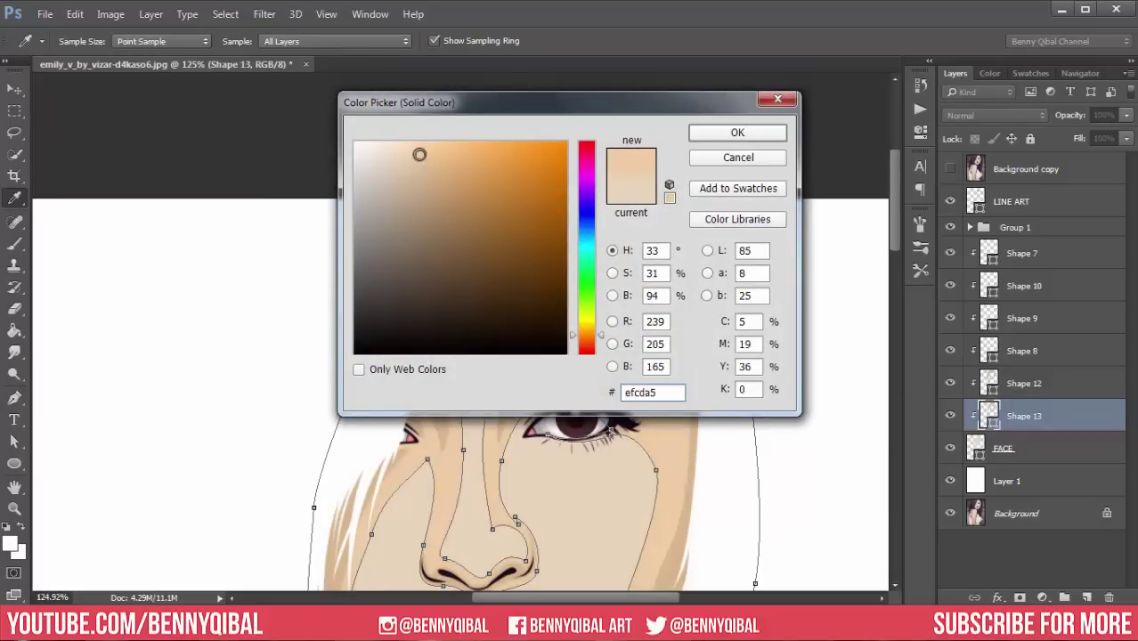
left_click(738, 132)
scroll(622, 224, "down", 3)
scroll(625, 297, "up", 5)
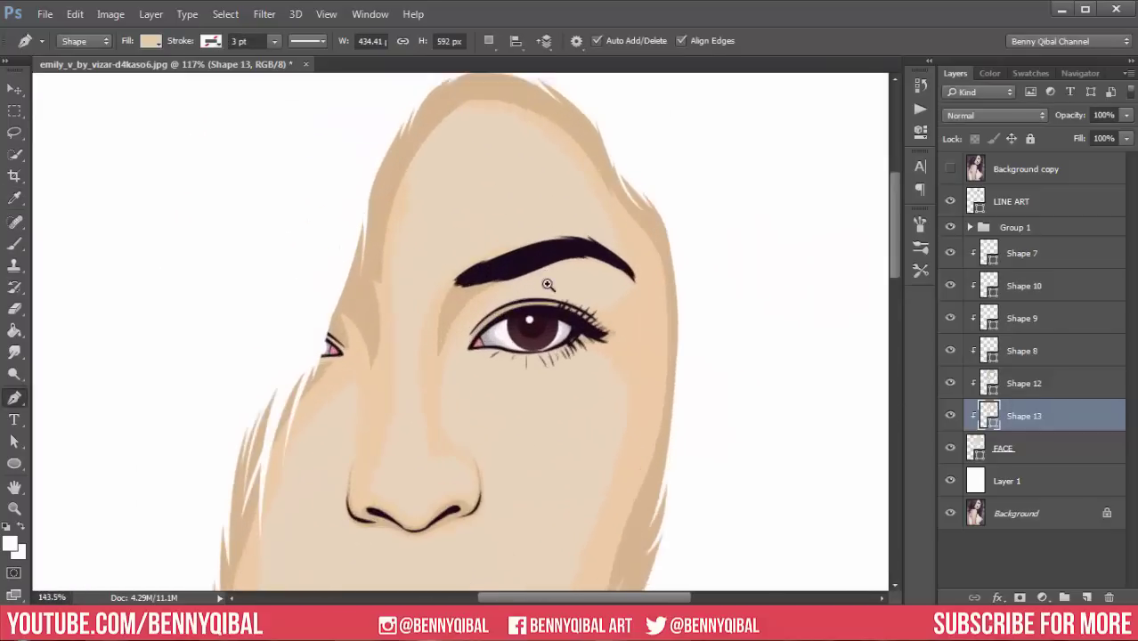
Refill Shape 13 with the pale skin tone dcc5a8.
double_click(989, 416)
left_click(625, 392)
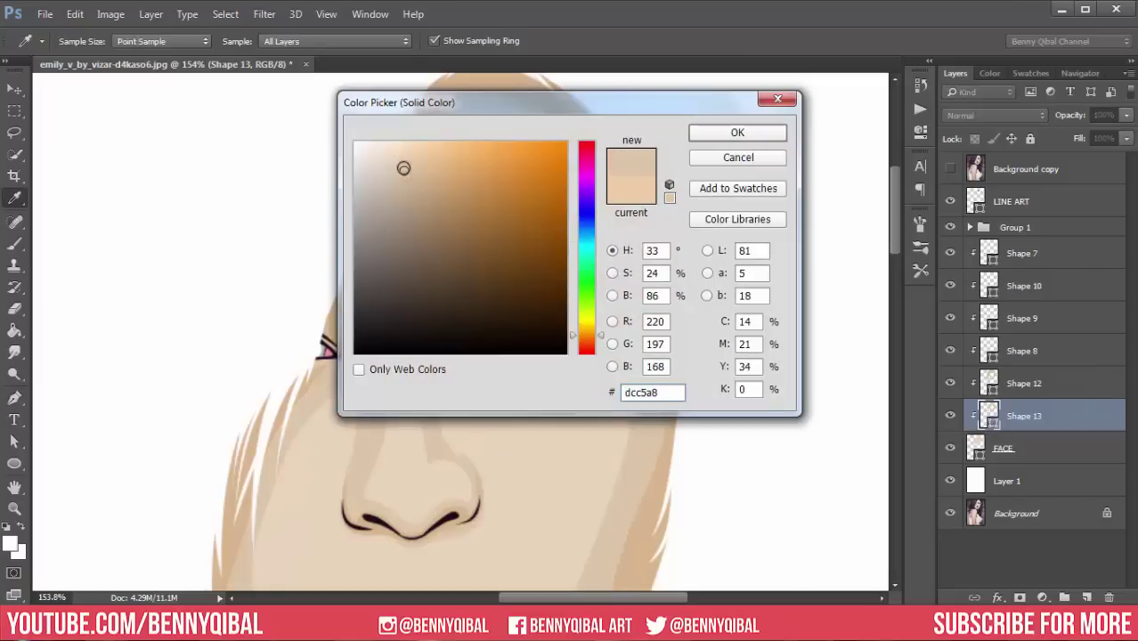
left_click(737, 132)
scroll(569, 286, "down", 2)
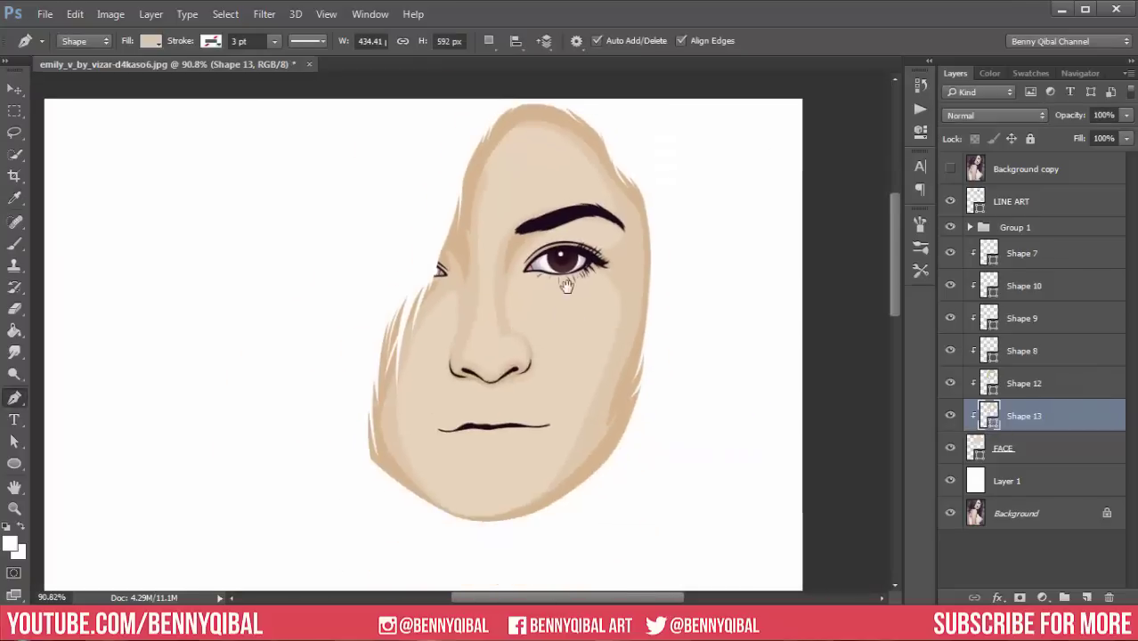
scroll(413, 289, "up", 2)
scroll(413, 289, "up", 2)
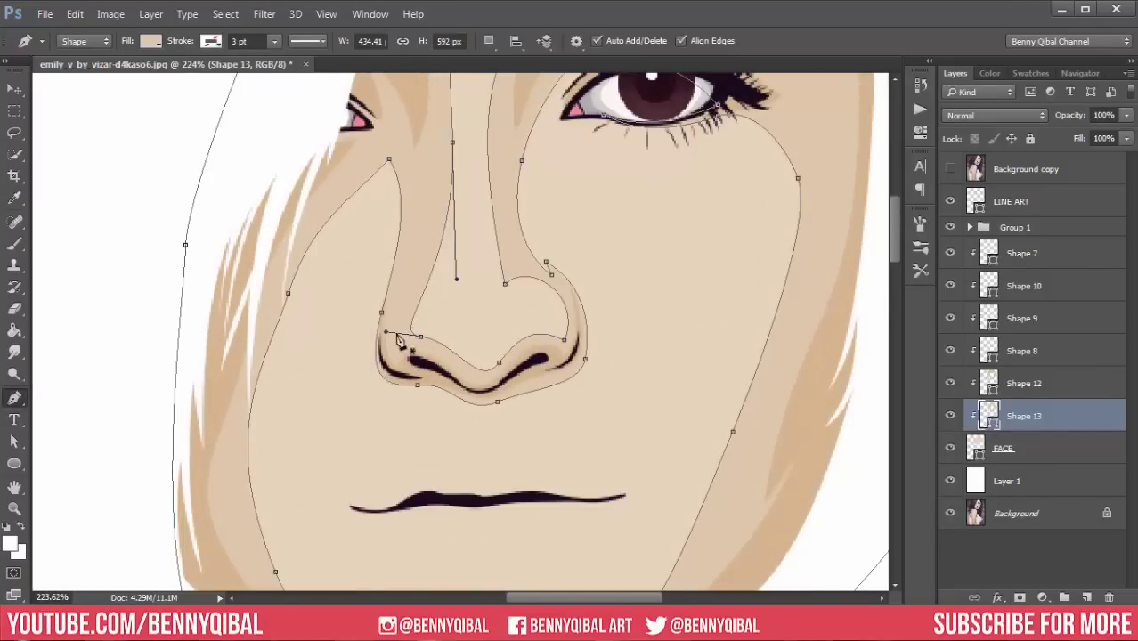
Reshape Shape 13's curves along the nostrils to follow the nose line art.
left_click_drag(393, 338, 345, 351)
scroll(401, 303, "down", 3)
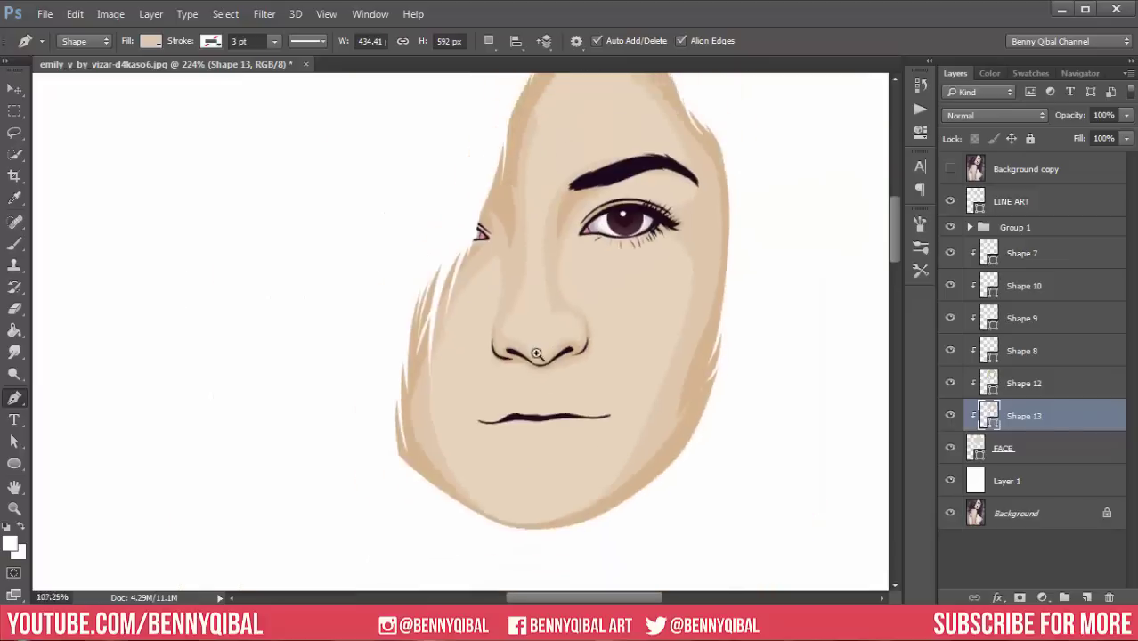
scroll(610, 280, "up", 3)
left_click(614, 286, "ctrl")
left_click_drag(614, 286, 614, 306)
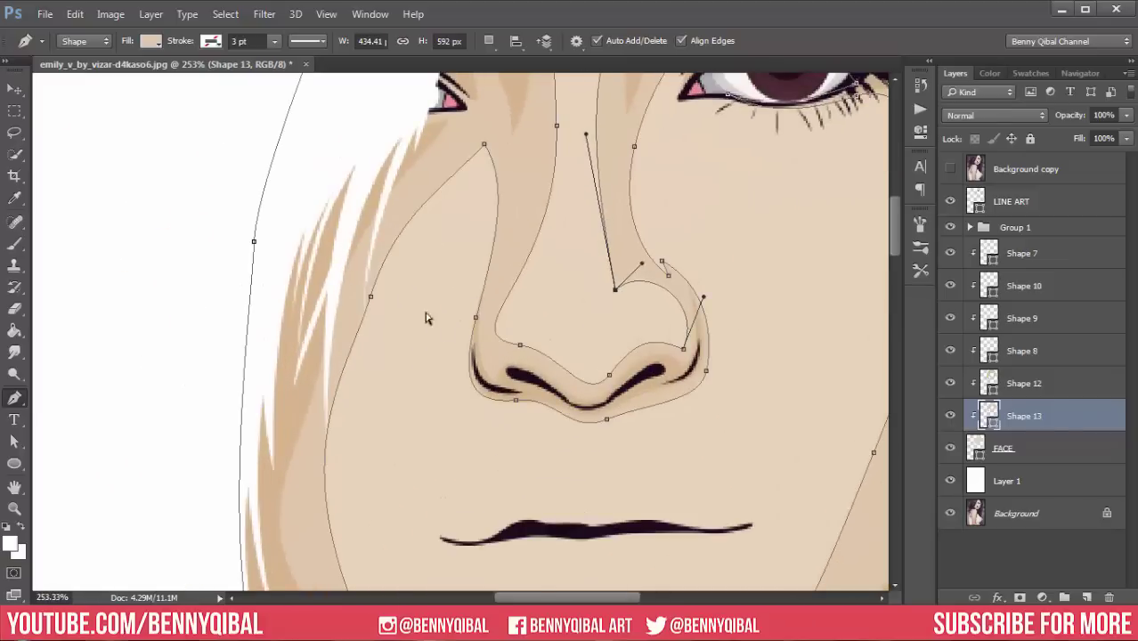
scroll(426, 318, "down", 4)
scroll(579, 359, "up", 1)
scroll(578, 360, "up", 1)
scroll(628, 406, "up", 2)
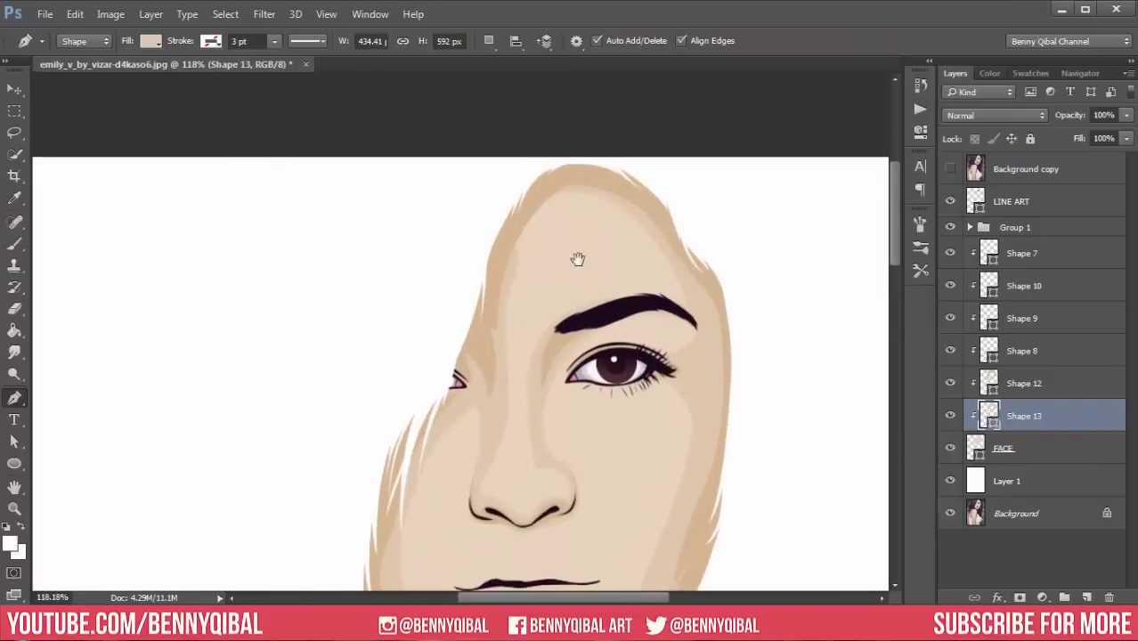
Start a new Shape 14 outline at the forehead, curving down toward the eyebrow.
left_click(621, 180)
mouse_move(499, 294)
left_mouse_down()
mouse_move(451, 456)
mouse_move(437, 297)
left_mouse_up()
left_click_drag(432, 234, 500, 114)
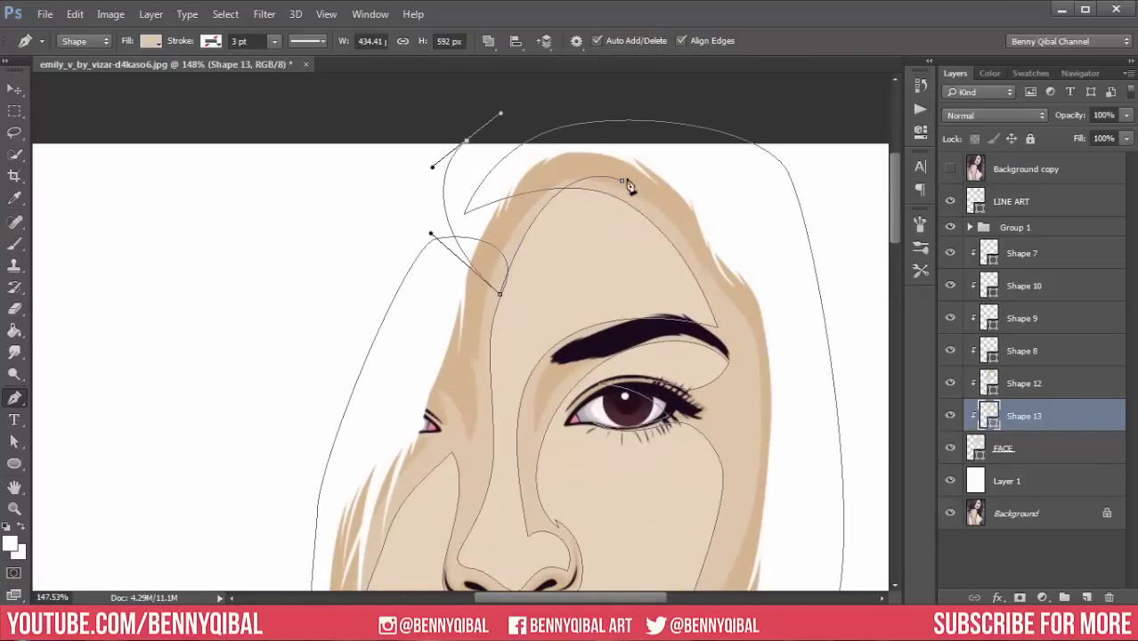
scroll(595, 322, "down", 2)
scroll(596, 322, "down", 2)
scroll(595, 322, "up", 3)
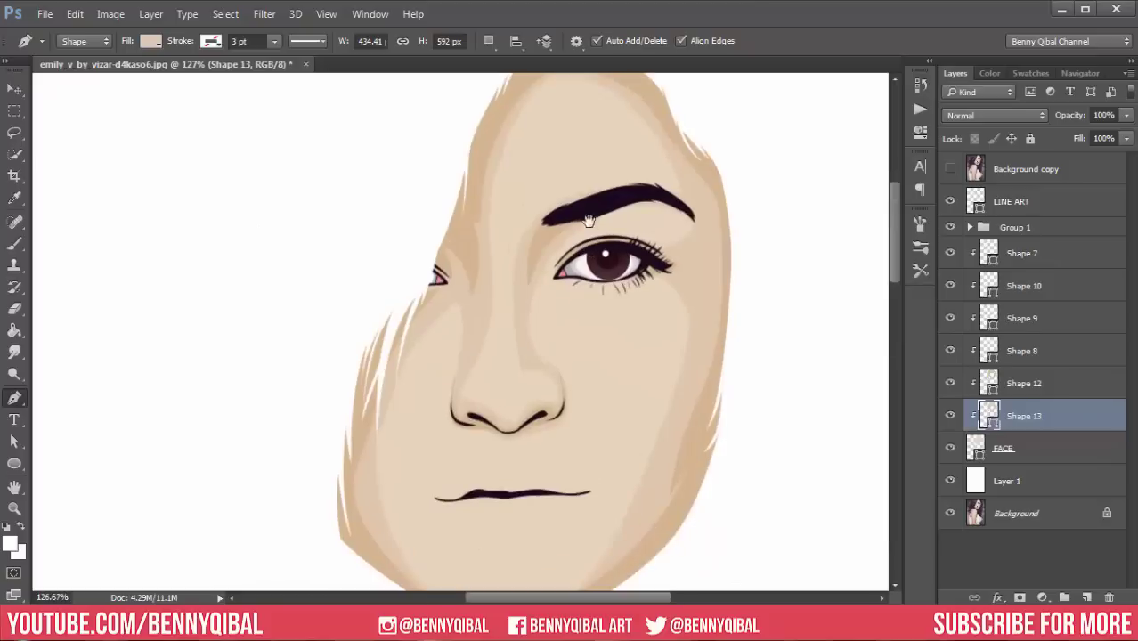
Select through Shape 7, 10, 9 and 8 to Shape 12, then change the path combination option.
left_click(1046, 266)
left_click(1037, 285)
left_click(1037, 318)
left_click(1040, 351)
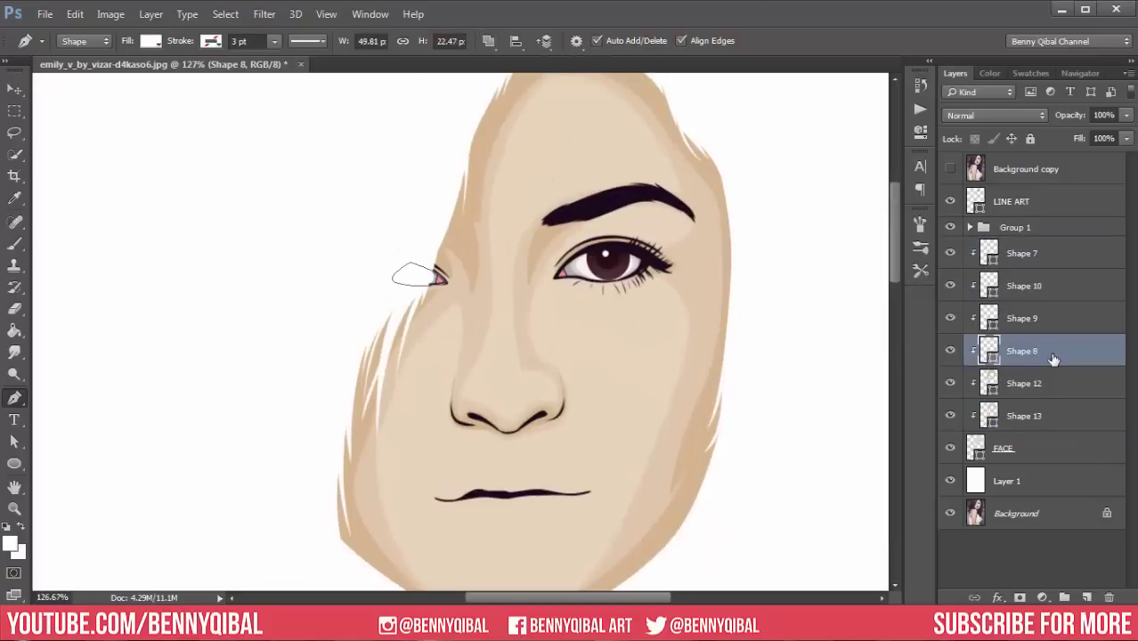
left_click(1040, 383)
left_click(488, 40)
left_click(546, 61)
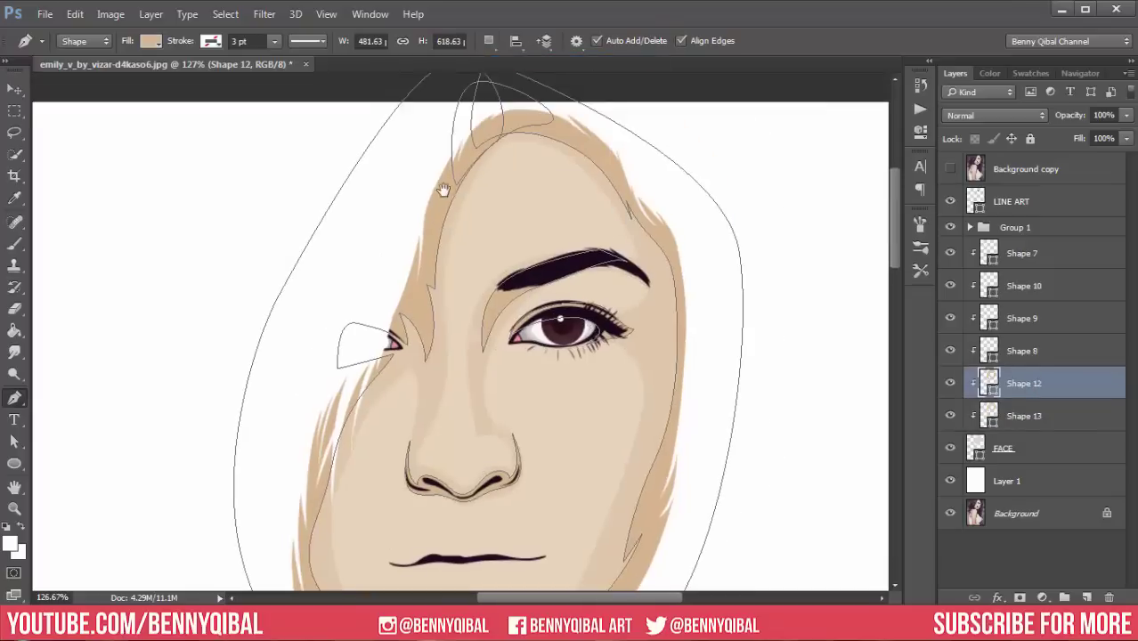
scroll(508, 189, "up", 2)
Show the reference photo and trace a highlight outline over the forehead, brow and nose bridge.
left_click(950, 168)
left_click(504, 148)
left_click_drag(621, 250, 634, 267)
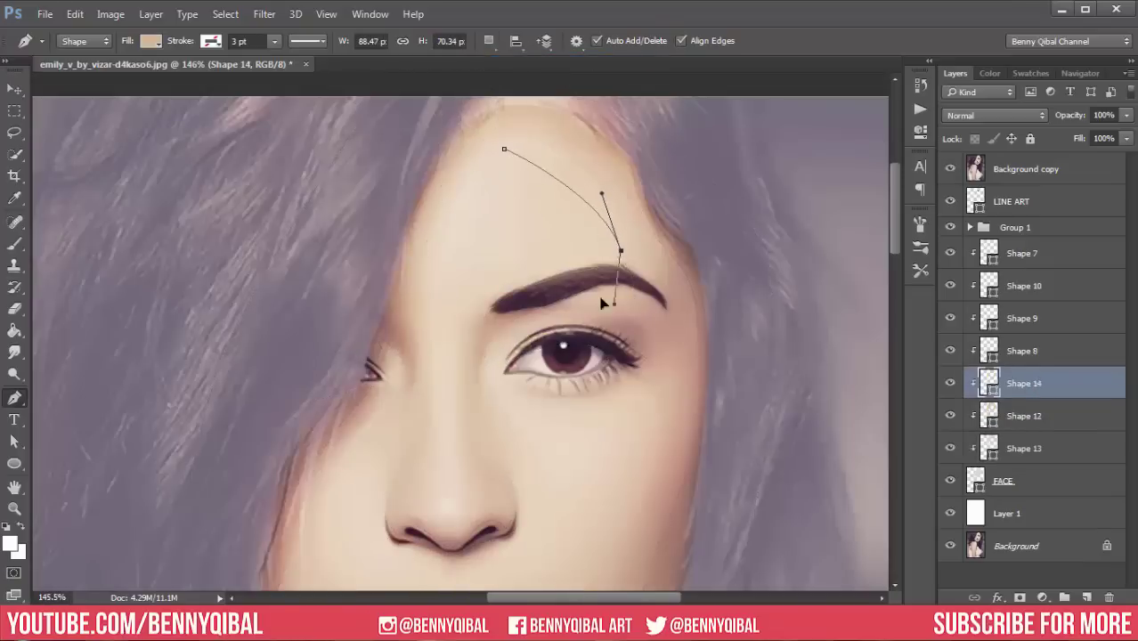
left_click_drag(470, 317, 448, 369)
left_click(470, 503)
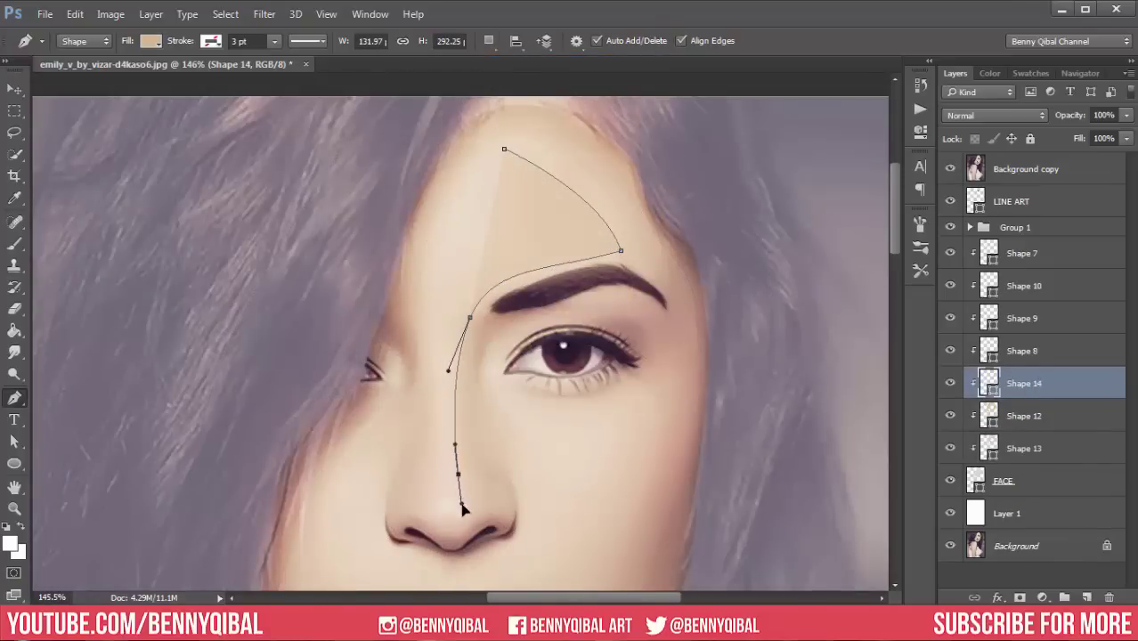
scroll(474, 506, "up", 3)
left_click_drag(481, 481, 446, 496)
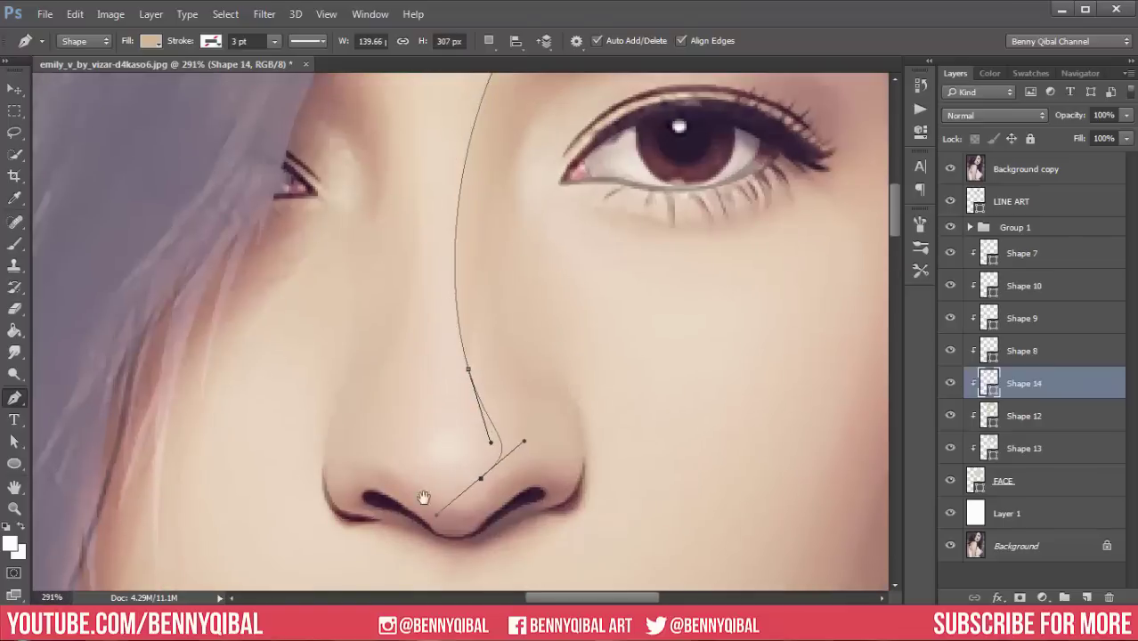
left_click(384, 444)
scroll(399, 393, "up", 3)
left_click(416, 465)
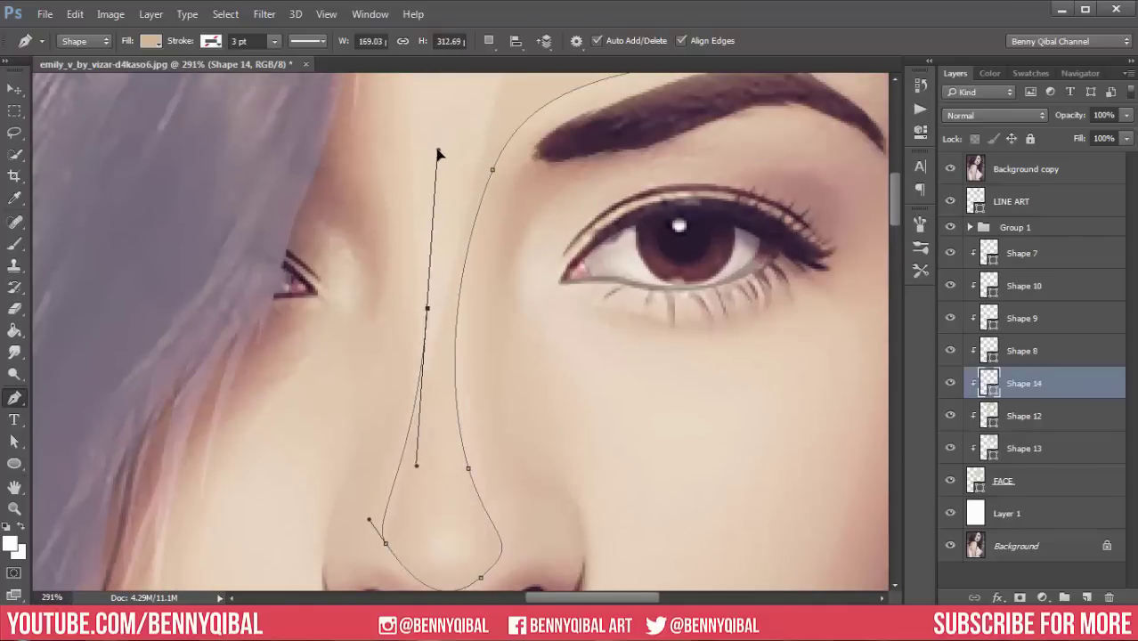
scroll(472, 152, "up", 6)
left_click(488, 232)
left_click_drag(580, 122, 697, 126)
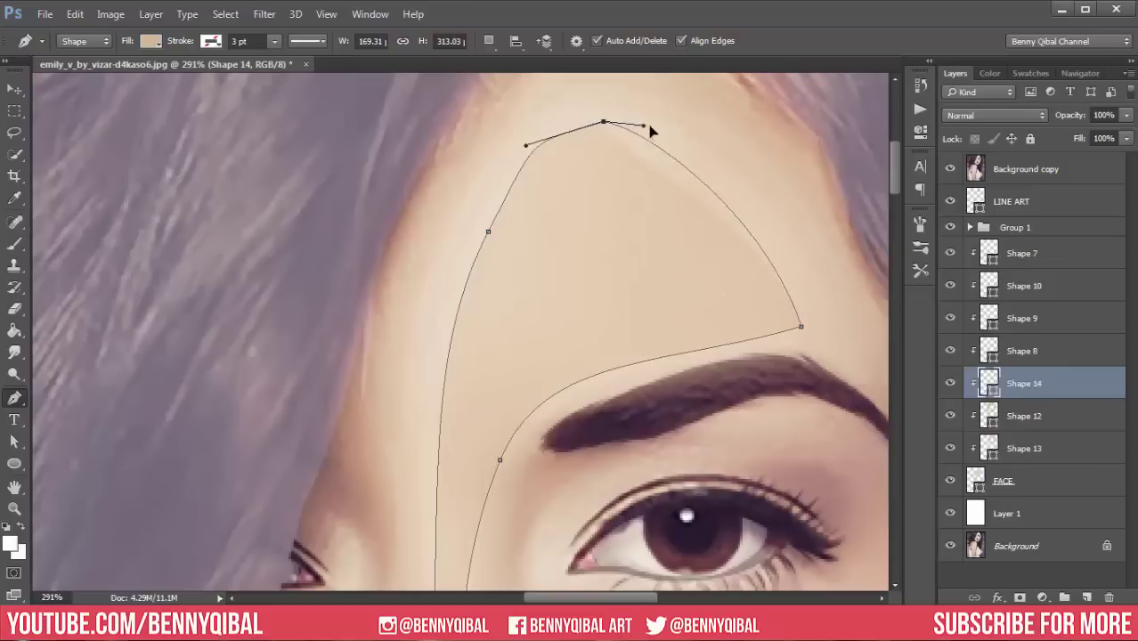
With Combine Shapes, add a closed highlight outline under the right eye and down the right cheek.
scroll(645, 221, "down", 3)
scroll(599, 284, "down", 5)
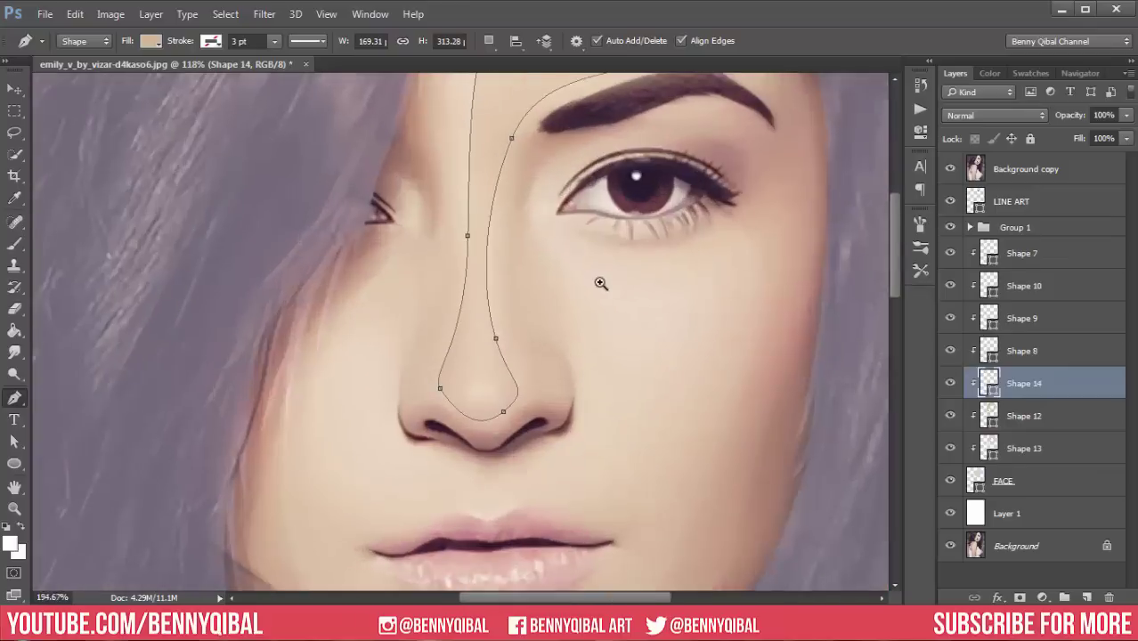
left_click(488, 40)
left_click(546, 79)
left_click(479, 218)
left_click_drag(664, 225, 694, 277)
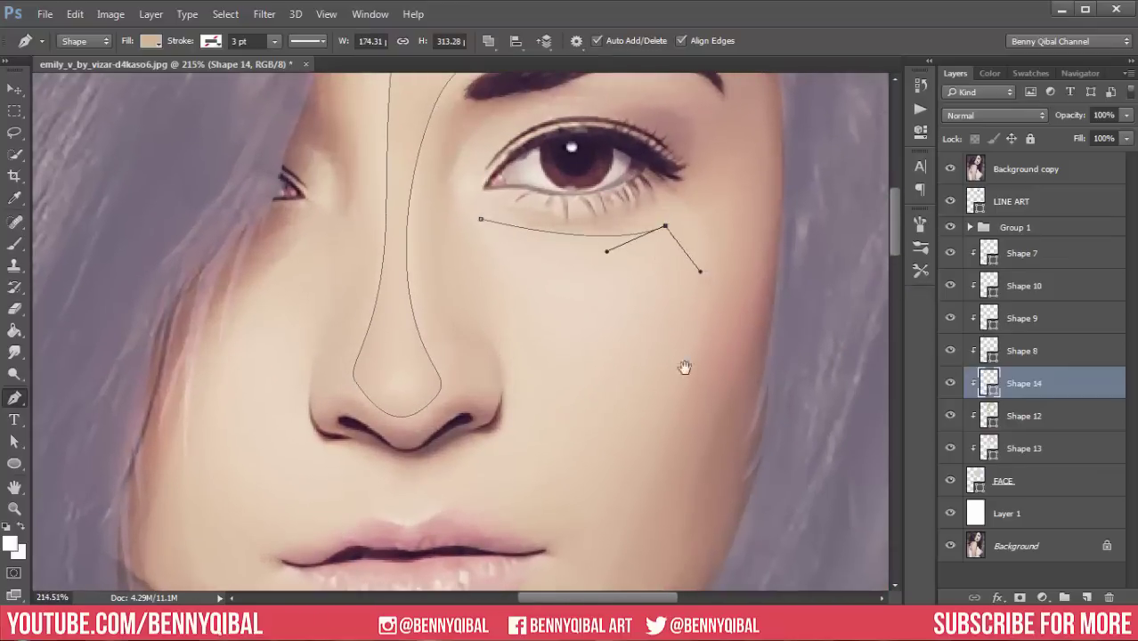
scroll(682, 368, "down", 2)
mouse_move(632, 396)
left_mouse_down()
mouse_move(585, 508)
mouse_move(583, 398)
left_mouse_up()
left_click_drag(530, 245, 511, 161)
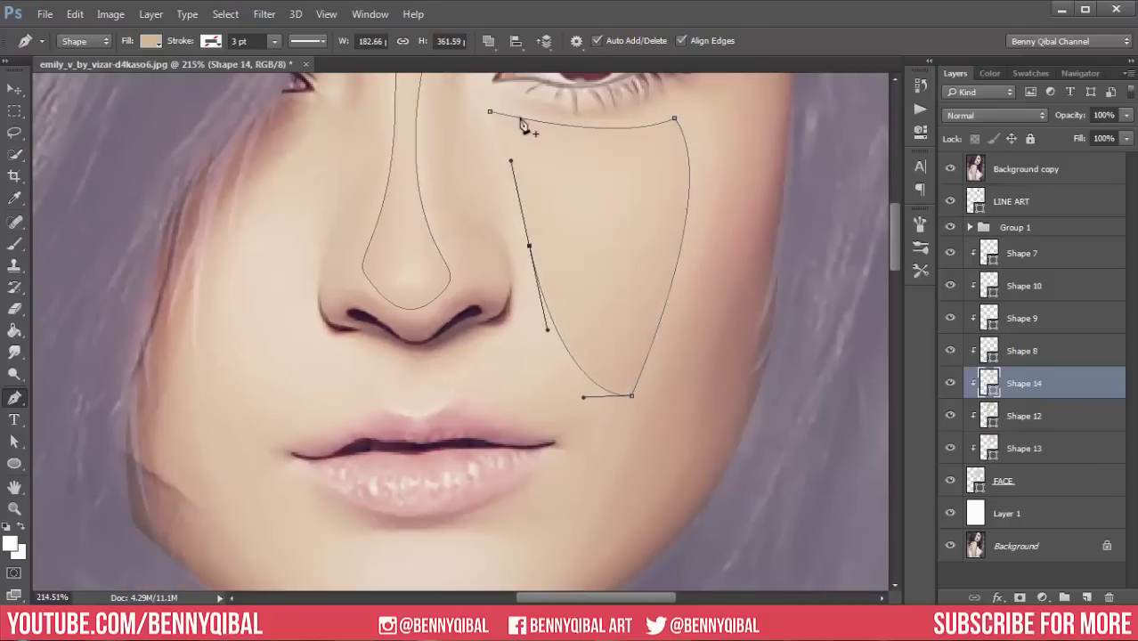
Add a left cheek highlight outline and small patches above both lip corners.
left_click_drag(466, 206, 591, 207)
left_click(420, 166)
left_click_drag(350, 359, 342, 464)
left_click(453, 407)
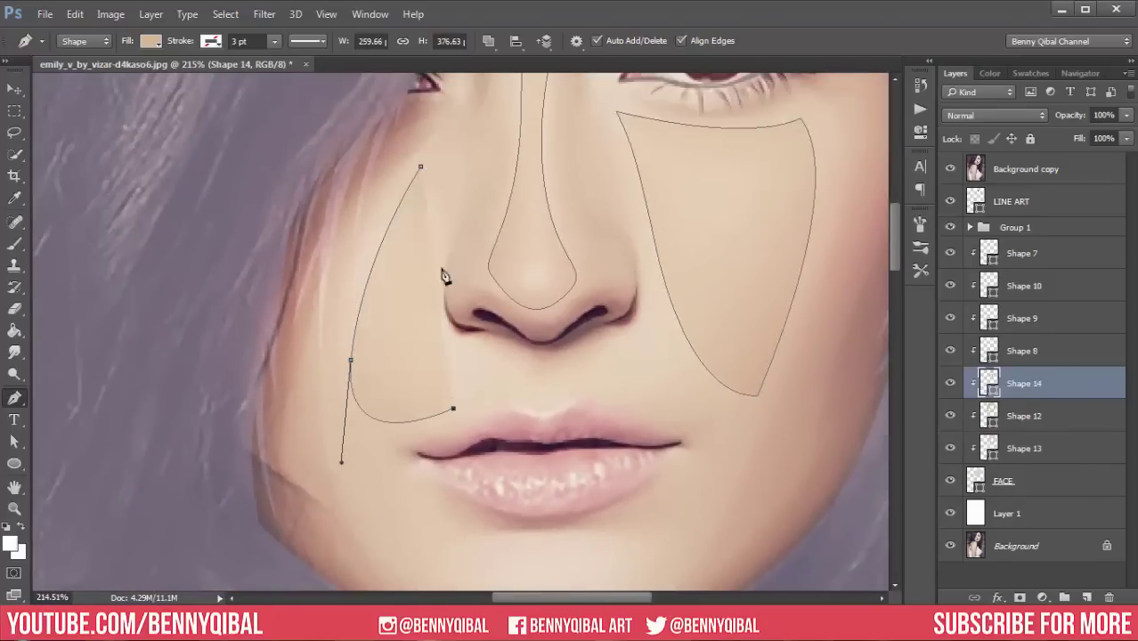
left_click_drag(430, 267, 445, 216)
left_click(420, 166)
scroll(475, 312, "up", 2)
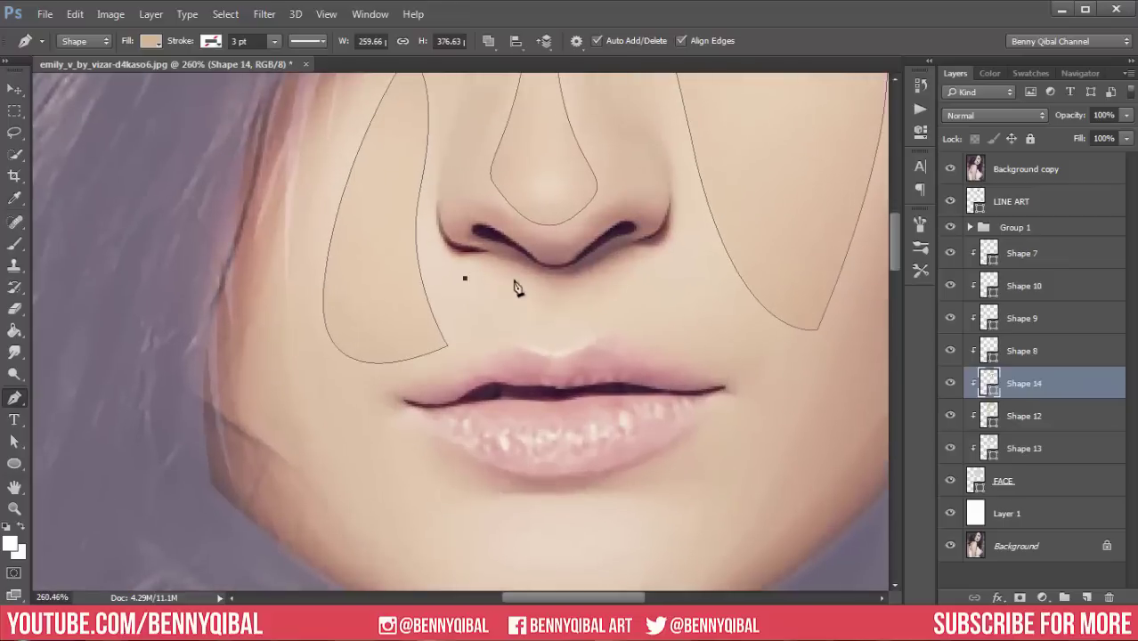
left_click(464, 277)
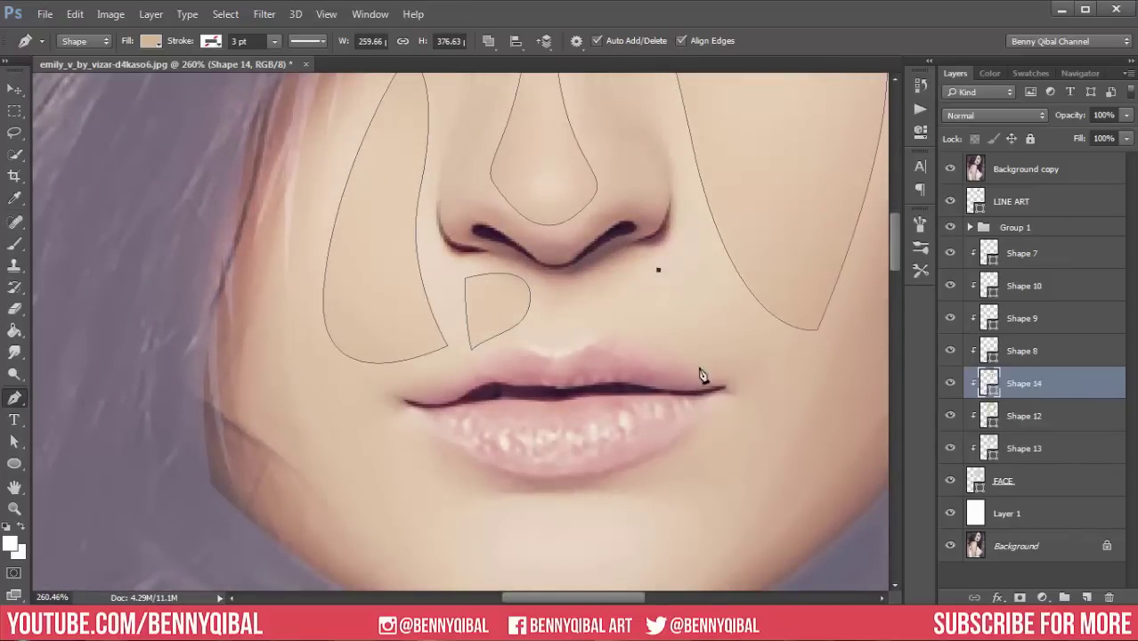
left_click(598, 332)
left_click(658, 270)
scroll(402, 442, "down", 3)
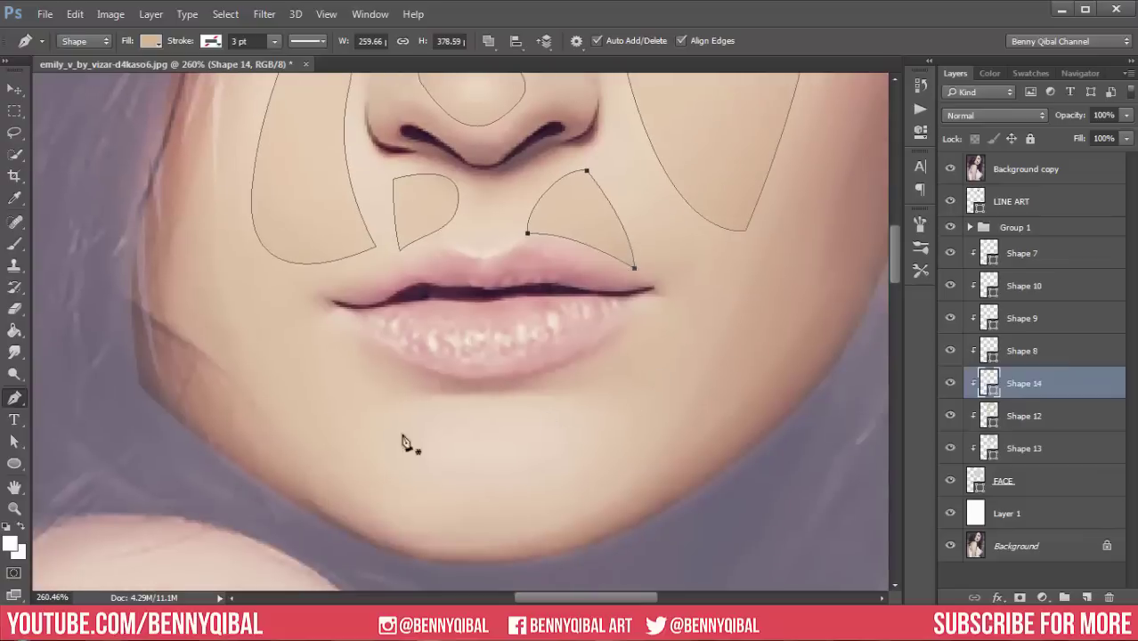
Add a curved highlight outline on the chin.
left_click_drag(531, 525, 619, 515)
left_click(644, 409)
left_click_drag(430, 412, 393, 437)
left_click(348, 495)
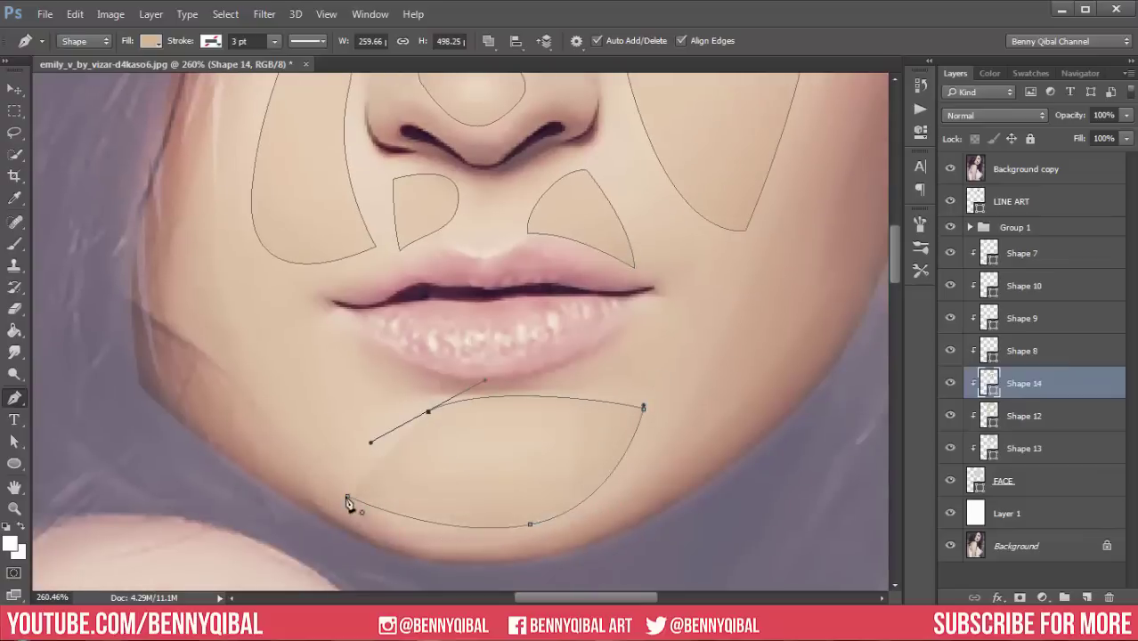
Outline a patch below the right eyebrow along the lower eyelid, then hide the reference photo.
mouse_move(365, 358)
left_mouse_down()
mouse_move(521, 233)
mouse_move(506, 234)
left_mouse_up()
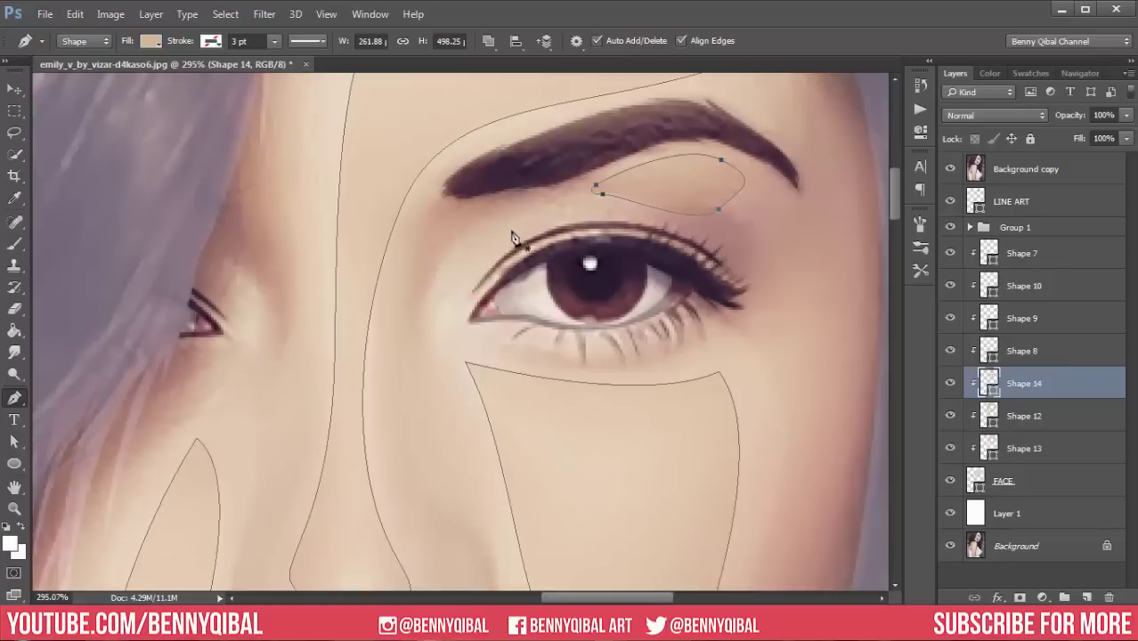
scroll(516, 237, "up", 3)
left_click_drag(713, 318, 677, 362)
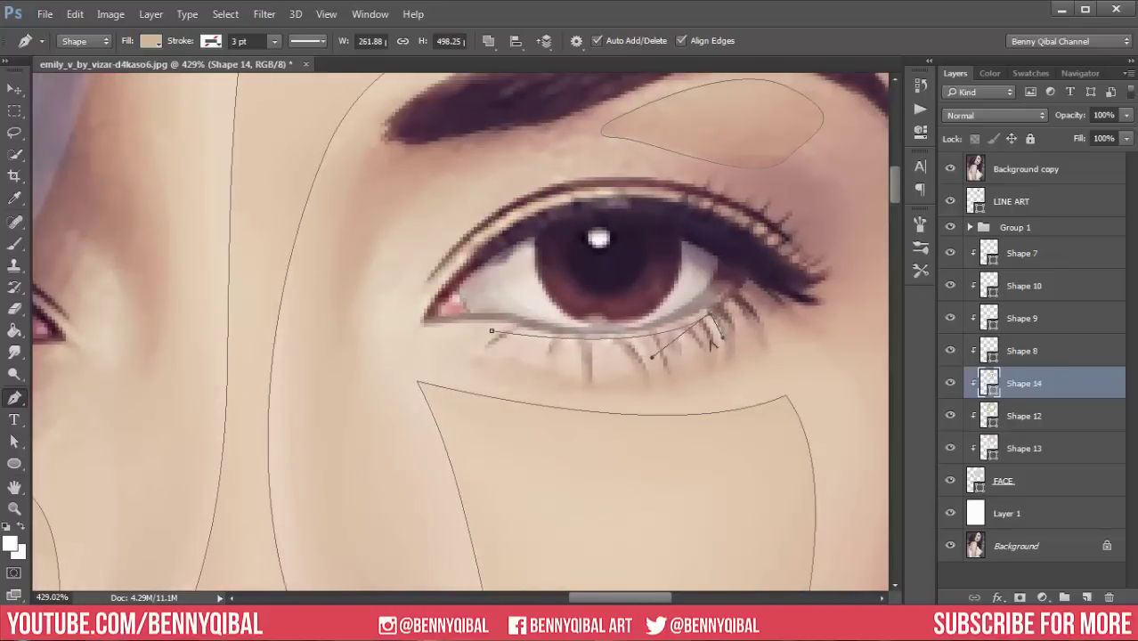
scroll(534, 302, "down", 2)
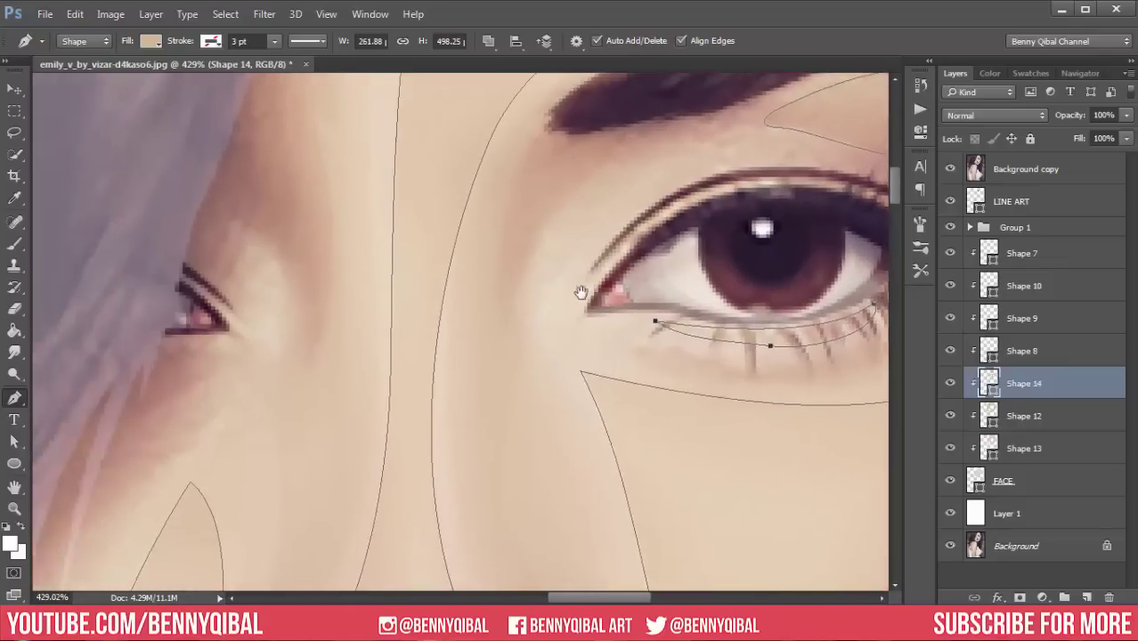
scroll(541, 318, "down", 2)
scroll(571, 317, "down", 2)
scroll(576, 385, "up", 3)
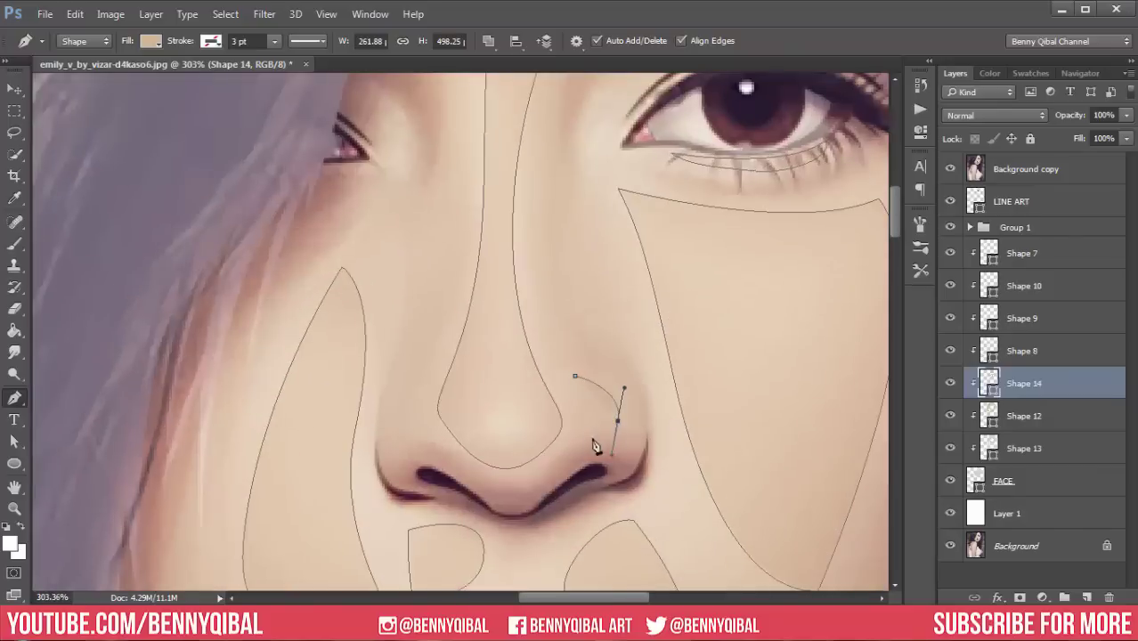
scroll(546, 365, "down", 2)
scroll(534, 312, "down", 1)
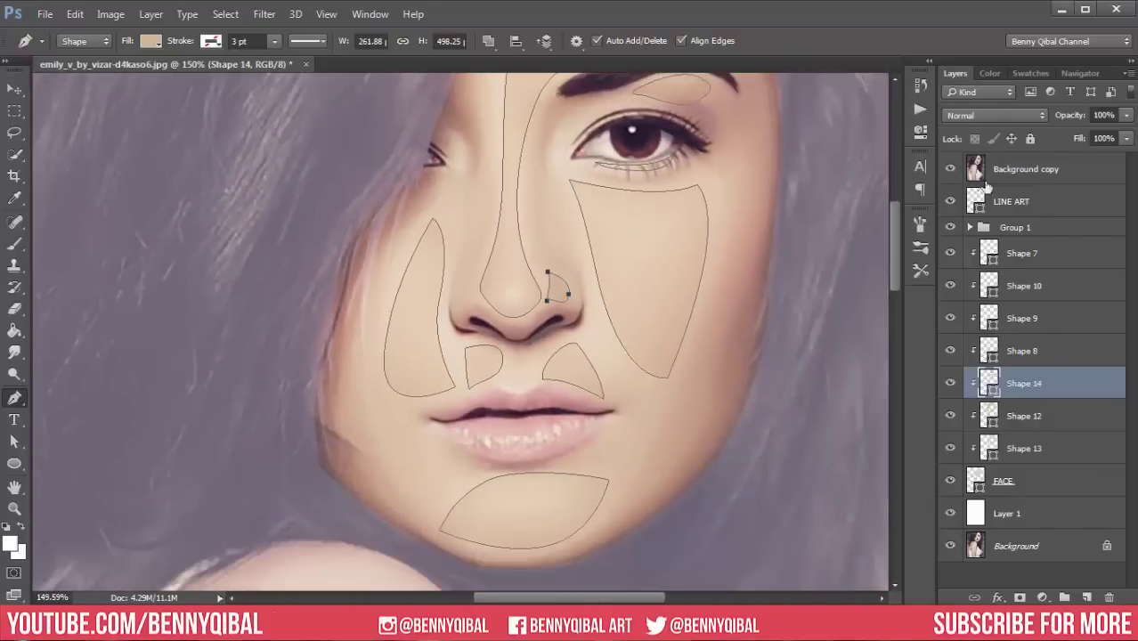
left_click(950, 168)
Change Shape 14's fill to pale beige #ebdac4 for lighter facial highlights.
double_click(990, 385)
left_click(394, 158)
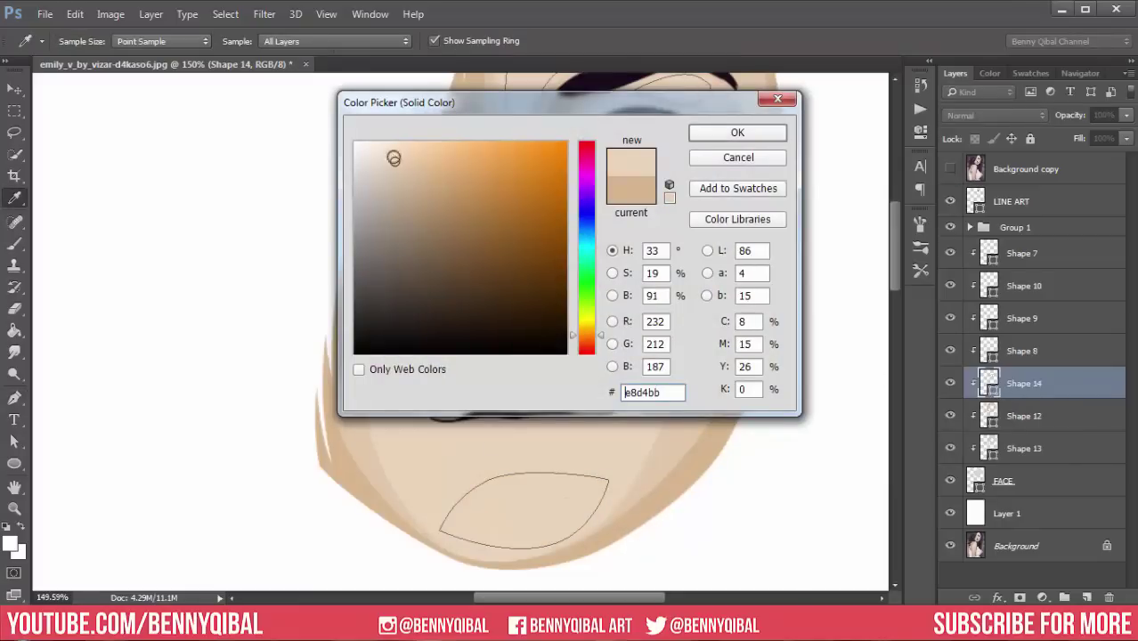
left_click(381, 152)
key("Return")
scroll(716, 331, "down", 2)
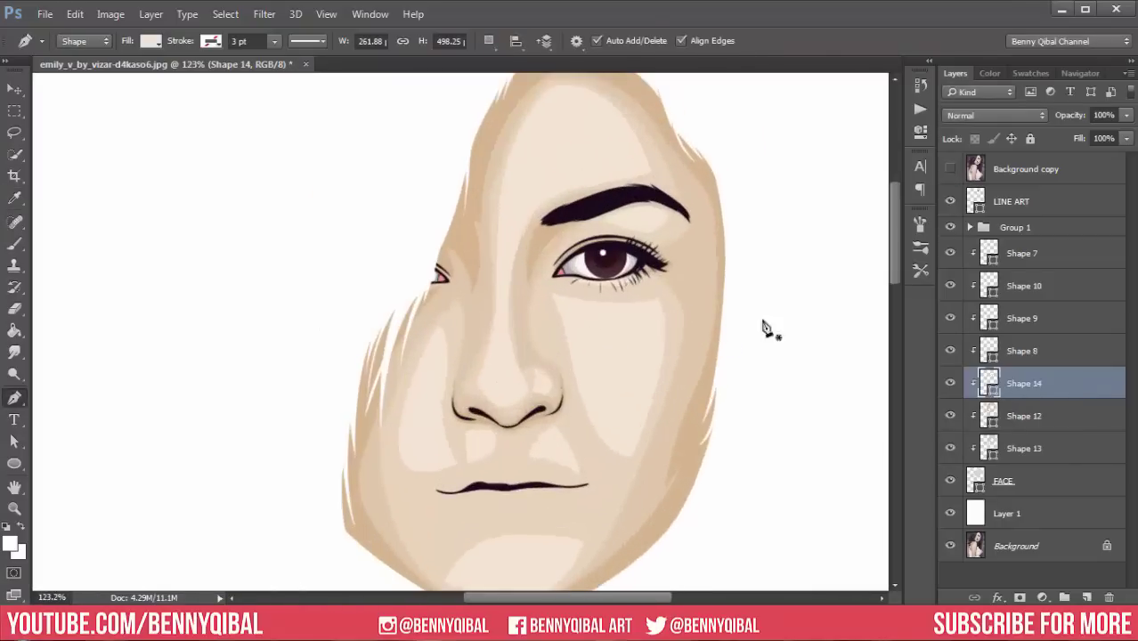
double_click(990, 385)
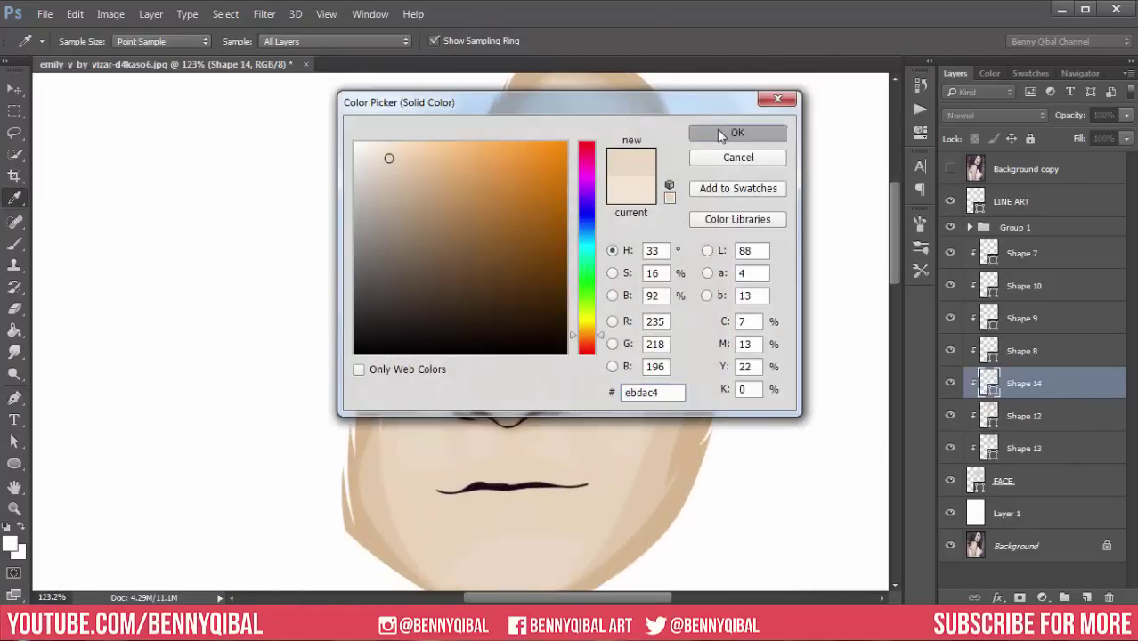
left_click(719, 133)
scroll(623, 294, "down", 2)
scroll(652, 298, "up", 4)
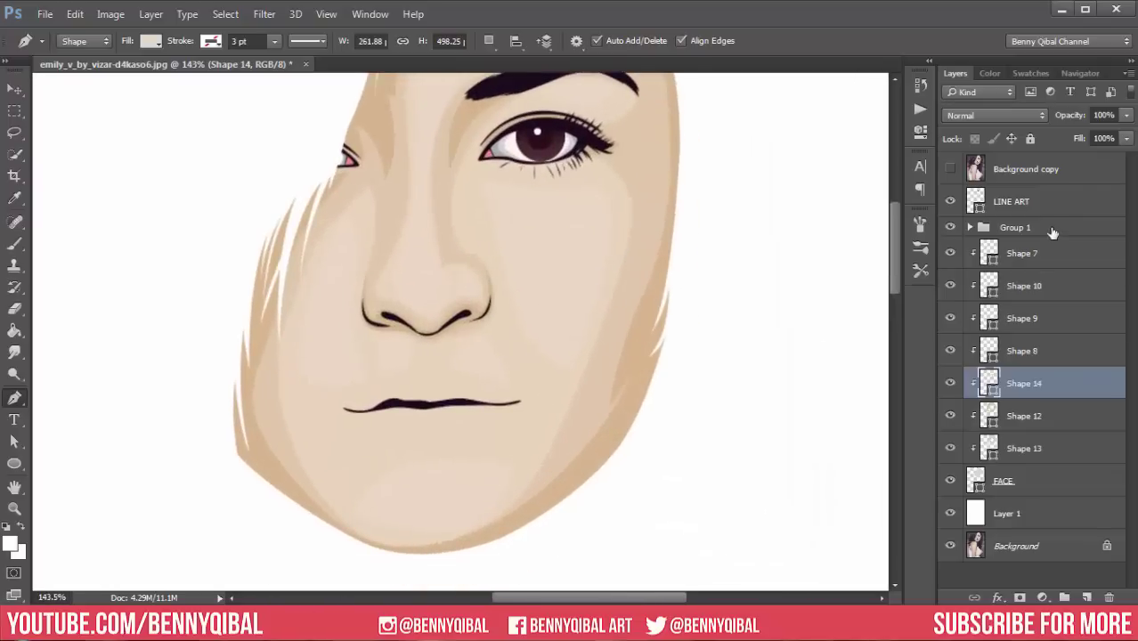
left_click(1046, 256)
Above Group 1, trace a closed outline around both lips from the reference photo.
left_click(1033, 228)
left_click_drag(695, 191, 665, 301)
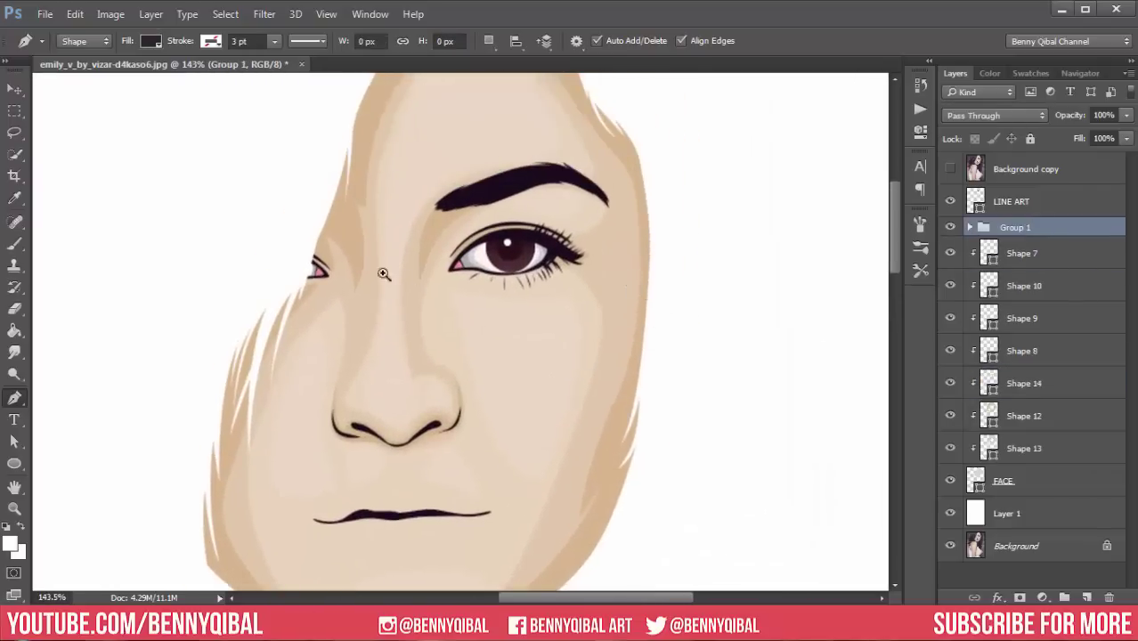
scroll(383, 274, "up", 2)
left_click(950, 168)
scroll(369, 338, "up", 4)
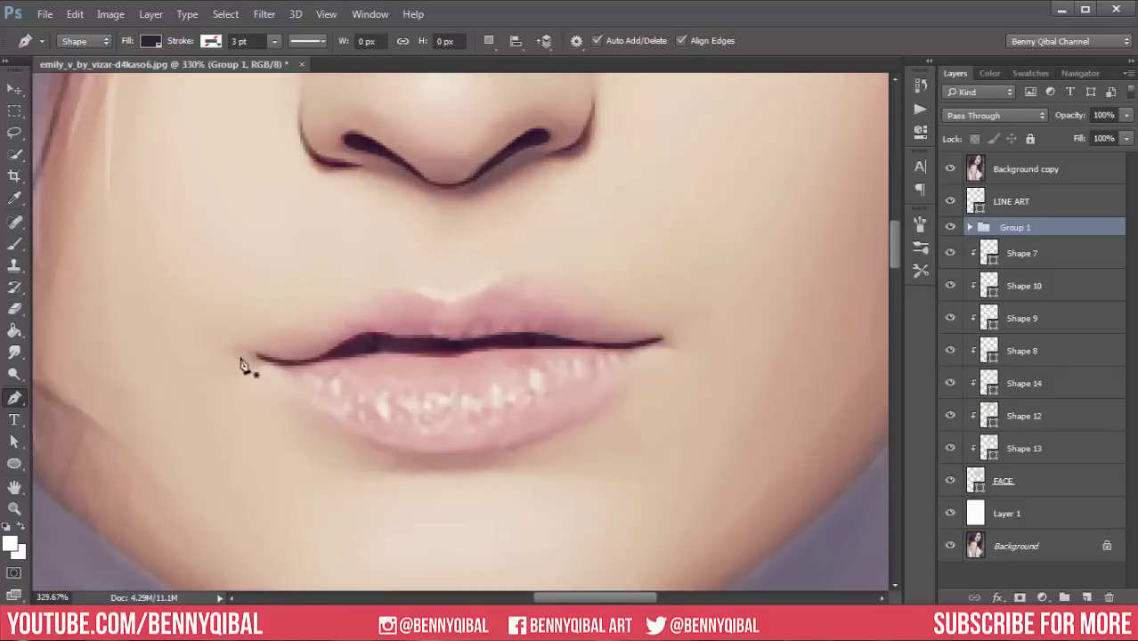
left_click(241, 354)
scroll(239, 356, "up", 1)
left_click_drag(485, 280, 528, 299)
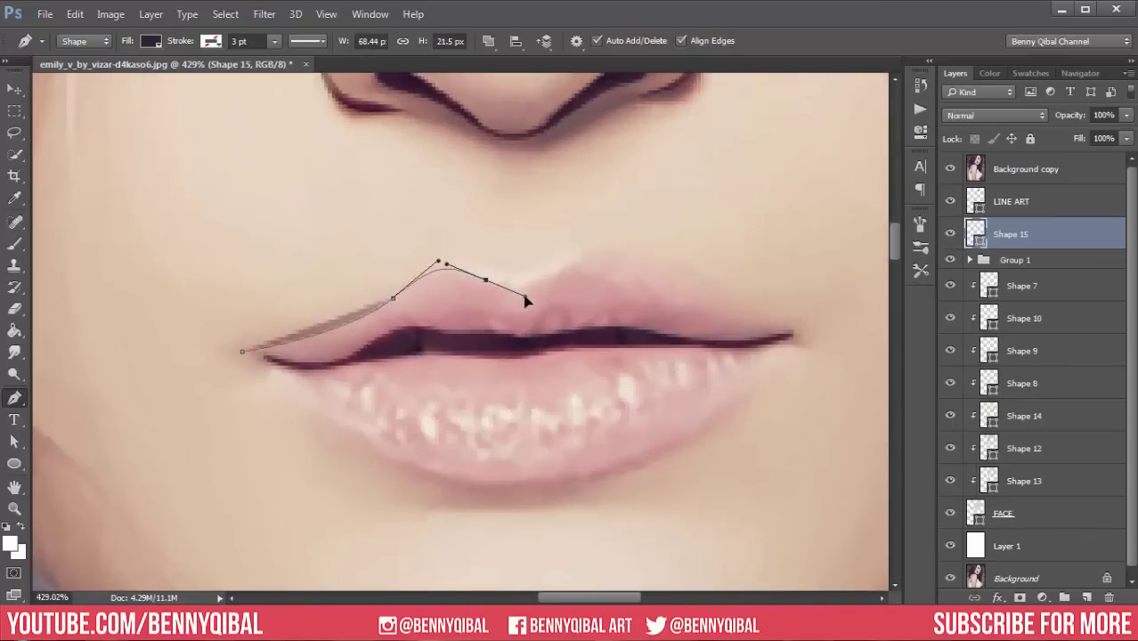
left_click_drag(571, 265, 583, 260)
left_click_drag(679, 299, 755, 321)
left_click(797, 333)
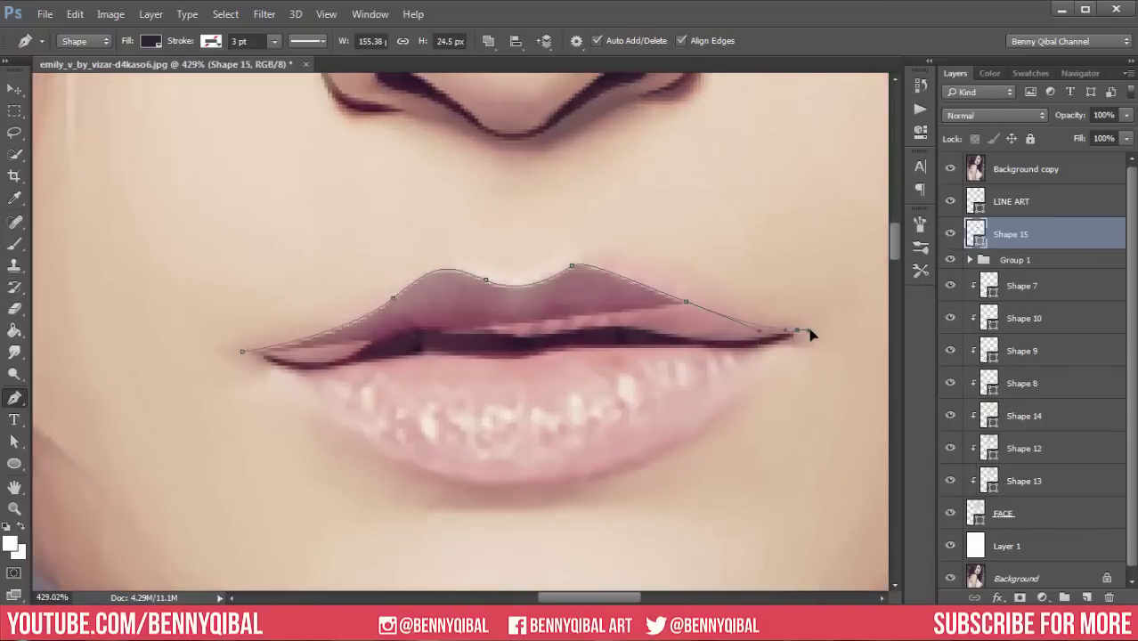
left_click_drag(682, 438, 626, 472)
left_click_drag(396, 456, 309, 412)
left_click(241, 352)
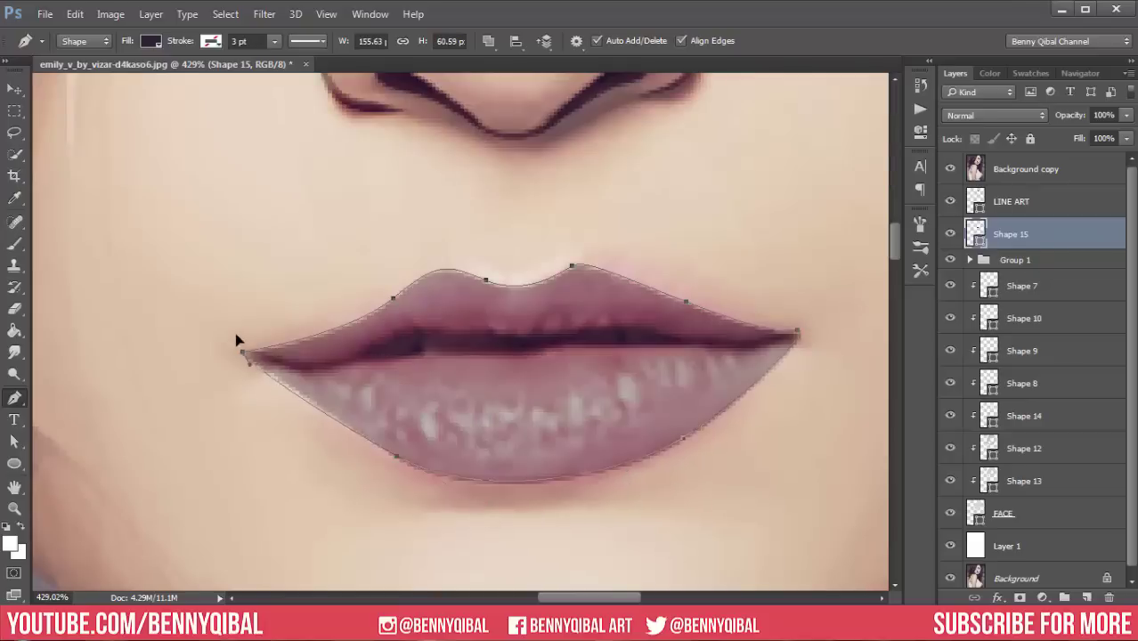
Name the layer LIPS and fill it with a muted rose sampled from the photo.
scroll(848, 323, "right", 2)
type("LIPS")
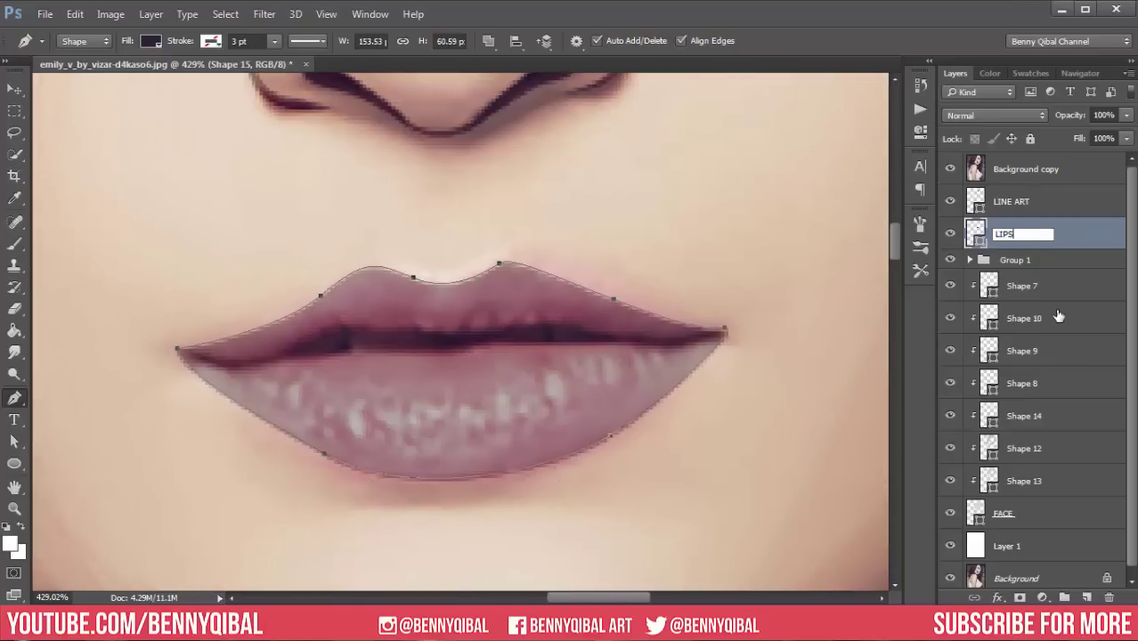
key("Return")
left_click(953, 171)
left_click(950, 169)
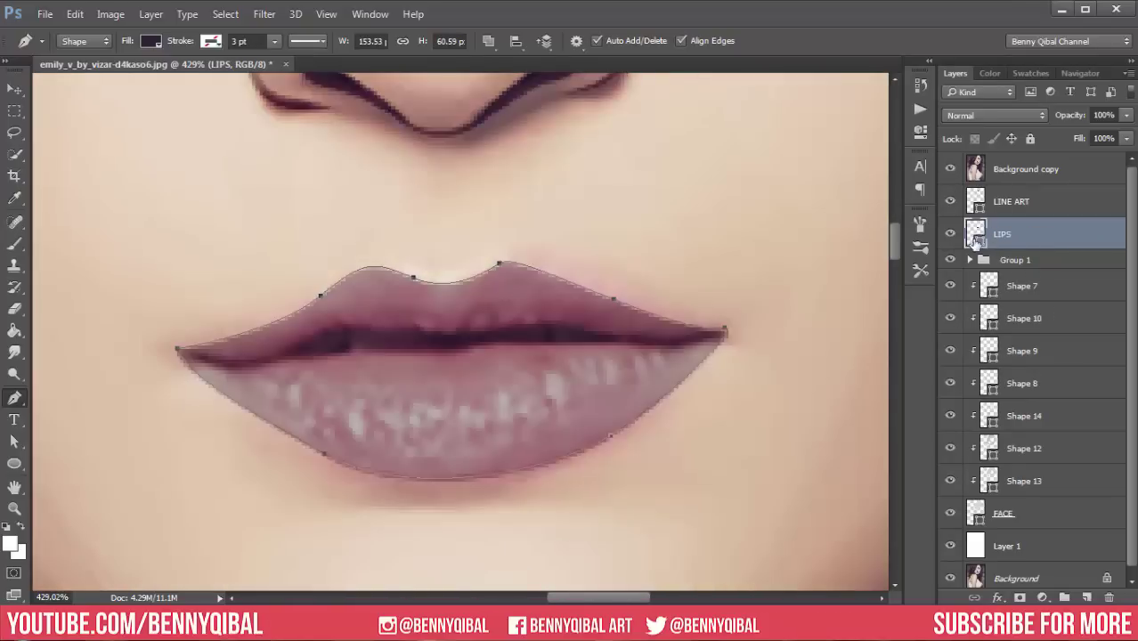
double_click(976, 234)
left_click(289, 331)
left_click(739, 130)
left_click(950, 169)
scroll(698, 254, "down", 3)
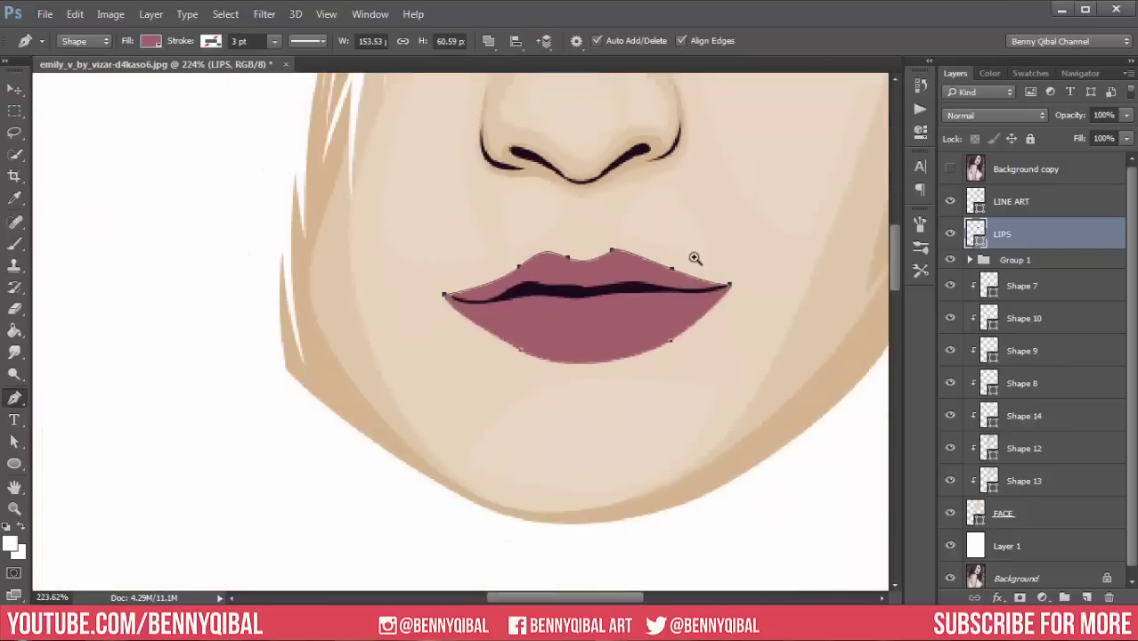
scroll(655, 305, "up", 2)
left_click(950, 169)
scroll(323, 308, "up", 2)
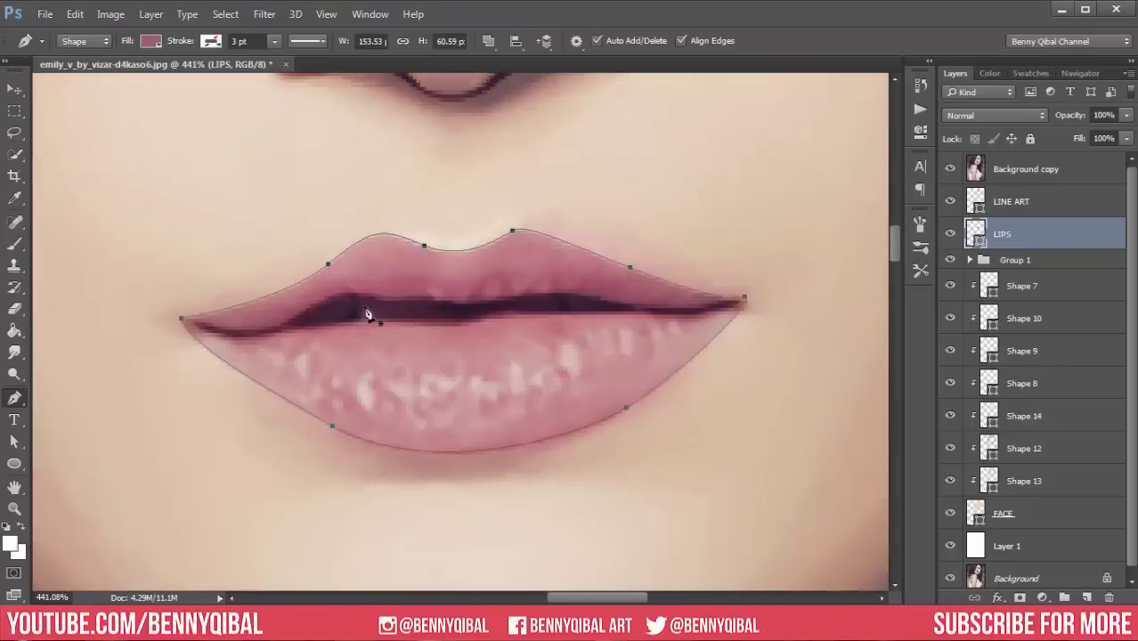
Start a new shape at the left lip corner, curving along the lip parting line.
left_click(203, 304)
left_click_drag(299, 322, 372, 303)
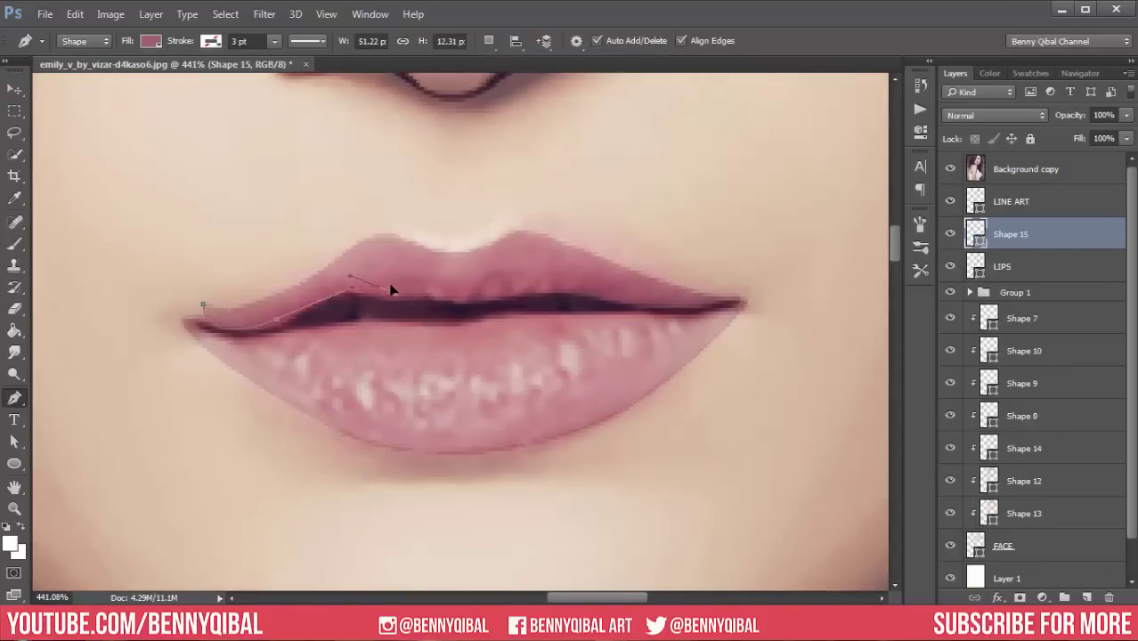
scroll(392, 289, "up", 3)
left_click_drag(457, 322, 476, 322)
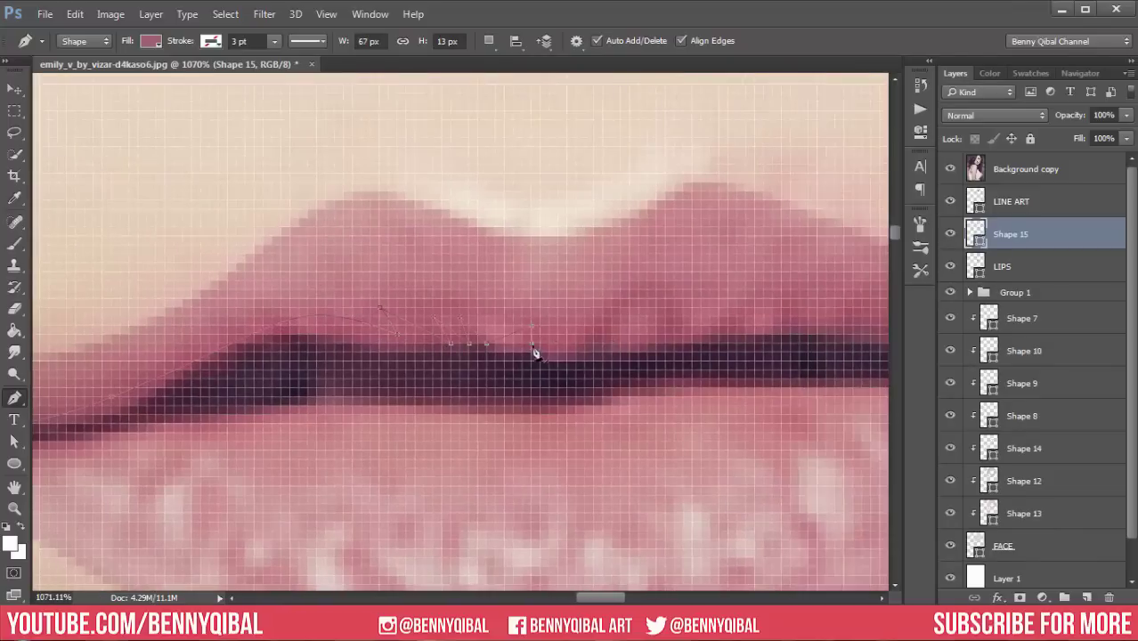
scroll(626, 336, "right", 2)
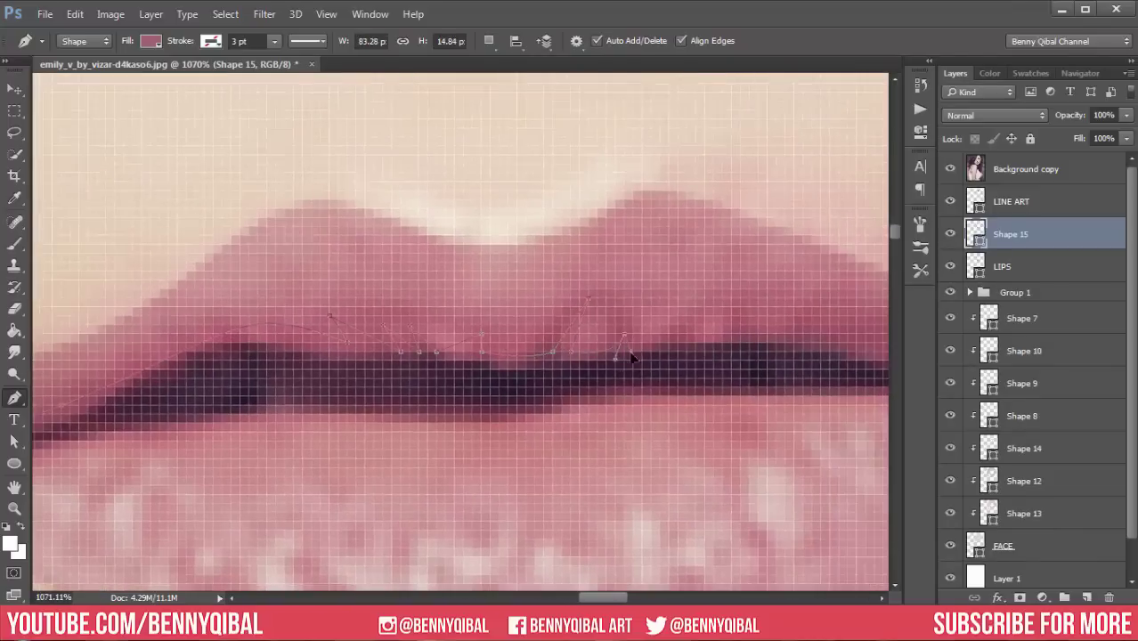
scroll(668, 330, "right", 3)
scroll(777, 346, "down", 2)
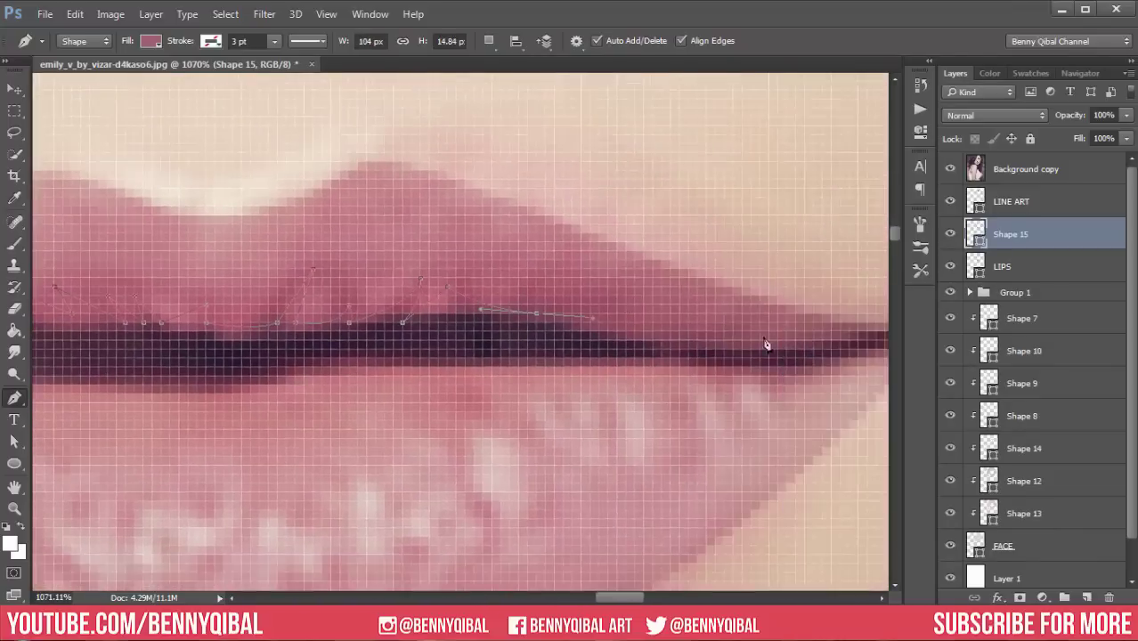
scroll(765, 329, "right", 3)
Continue the path around the right corner and back along the lower lip to the left corner.
left_click(727, 271)
left_click(840, 335)
left_click(830, 376)
left_click(776, 392)
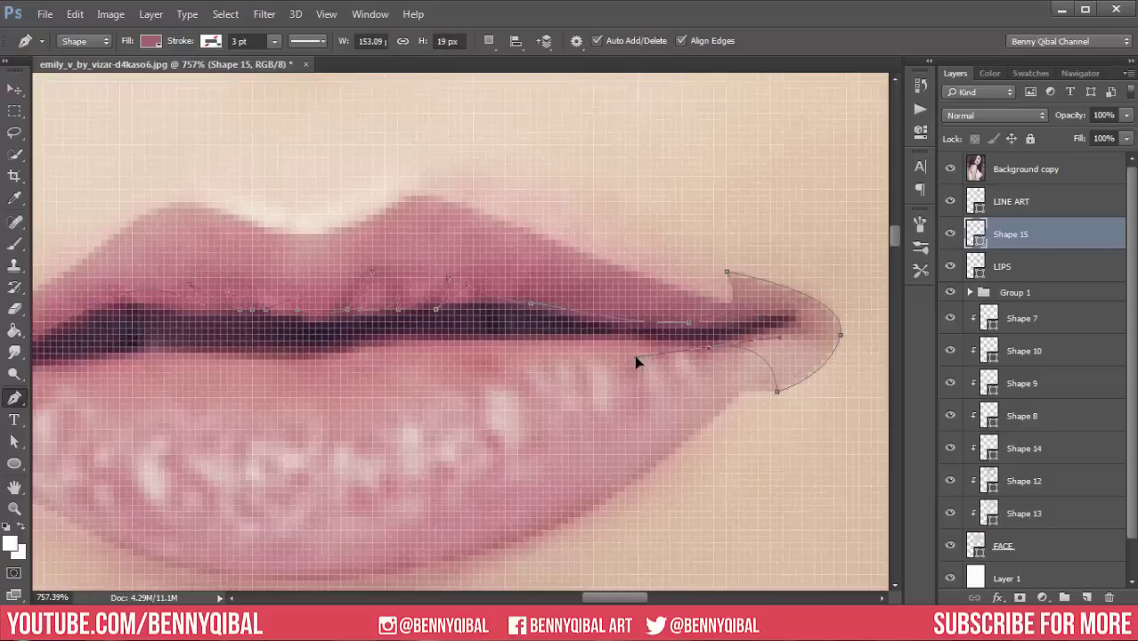
scroll(637, 363, "left", 2)
left_click_drag(428, 329, 369, 321)
scroll(367, 323, "left", 2)
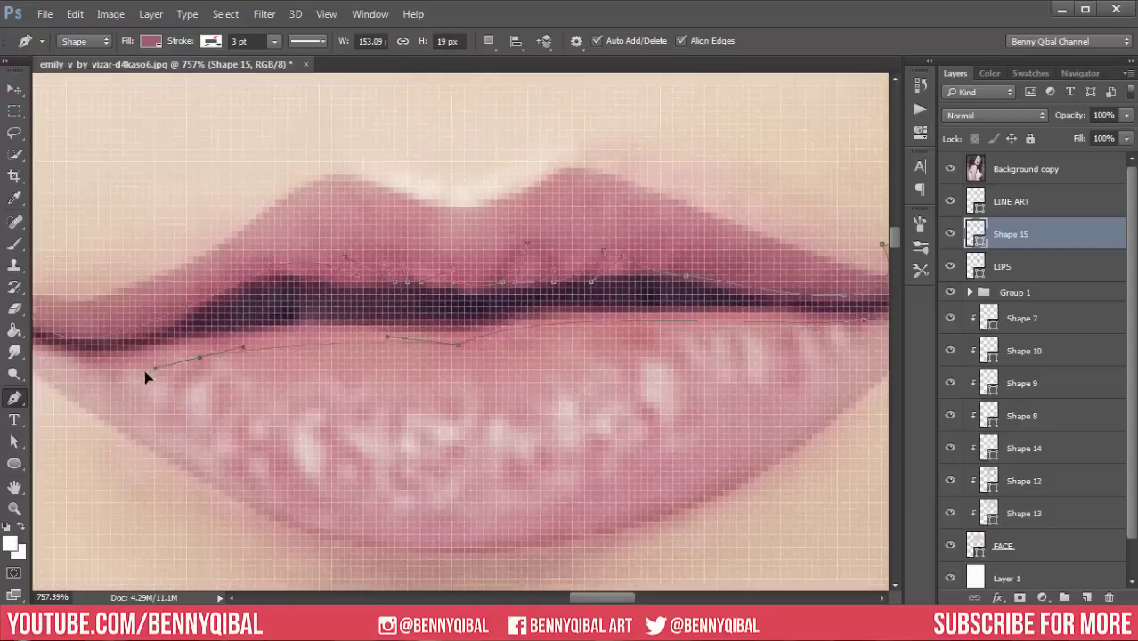
scroll(147, 378, "left", 4)
left_click_drag(184, 363, 152, 392)
scroll(452, 272, "right", 2)
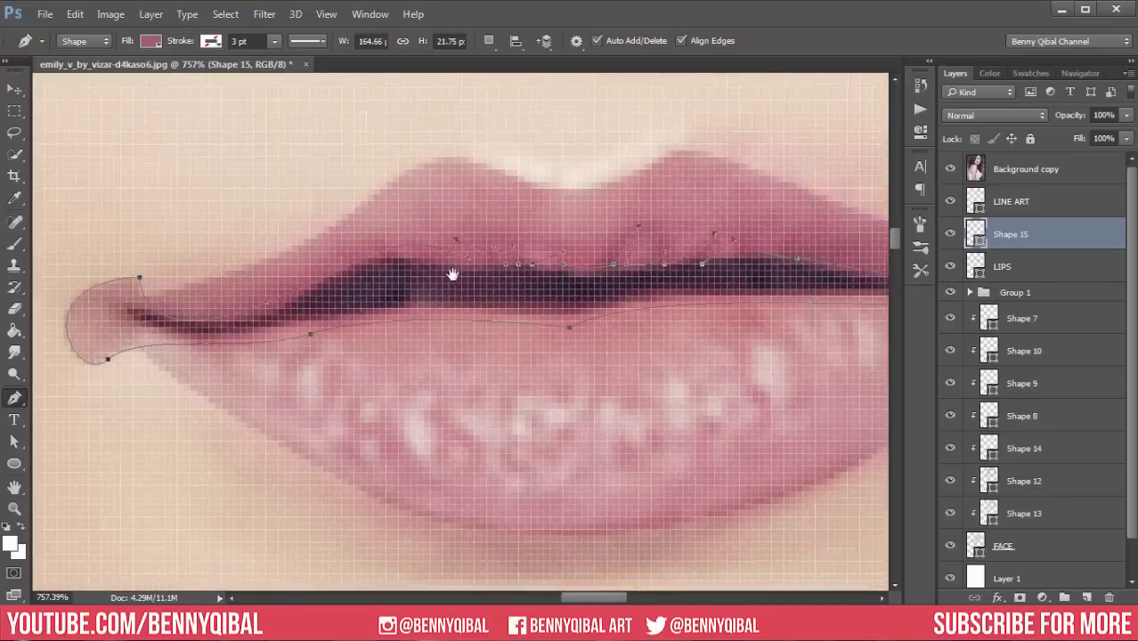
scroll(632, 294, "down", 3)
Clip Shape 15 to LIPS and, with Combine Shapes, add an outline along the lower-lip edge.
left_click(1031, 250, "alt")
scroll(777, 348, "up", 2)
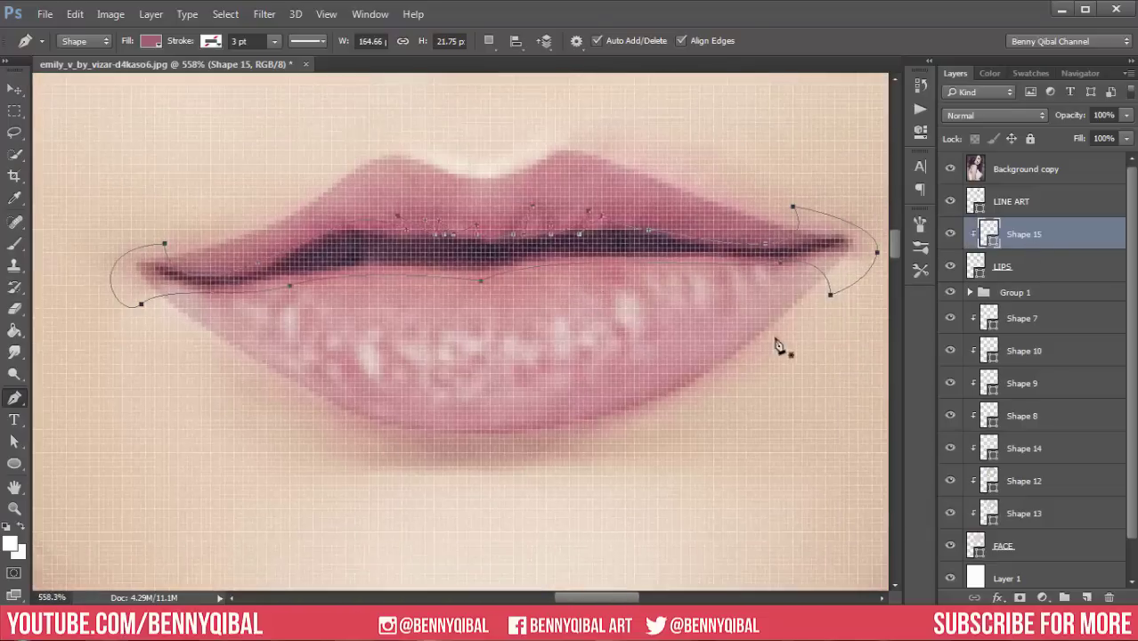
left_click(488, 40)
left_click(525, 78)
left_click_drag(299, 388, 197, 330)
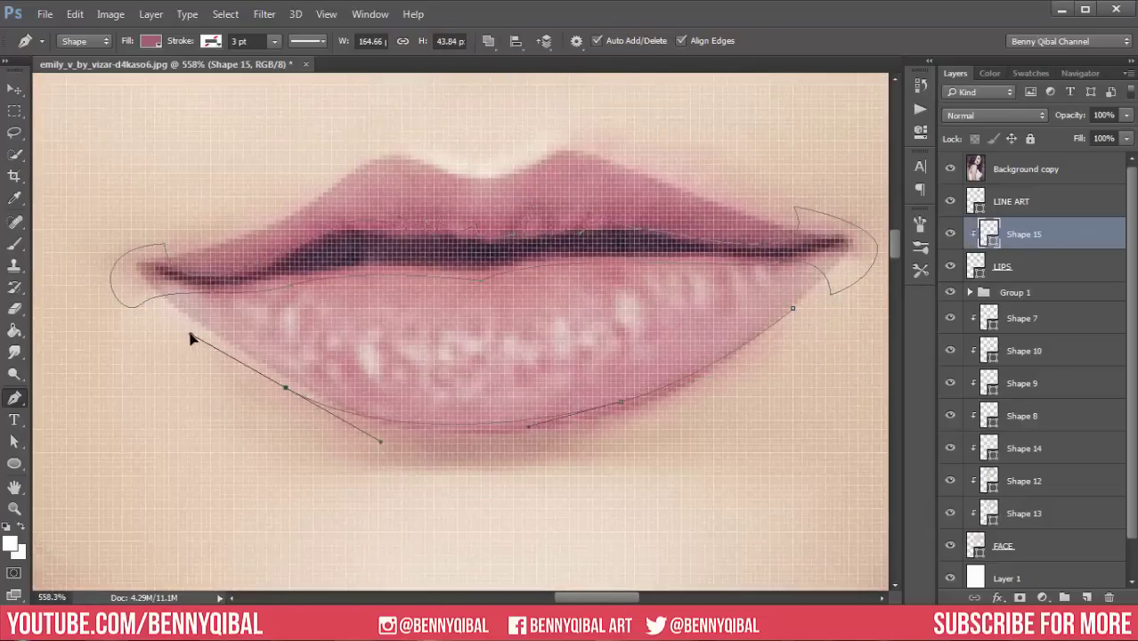
left_click_drag(596, 439, 712, 406)
left_click(792, 308)
scroll(574, 287, "down", 2)
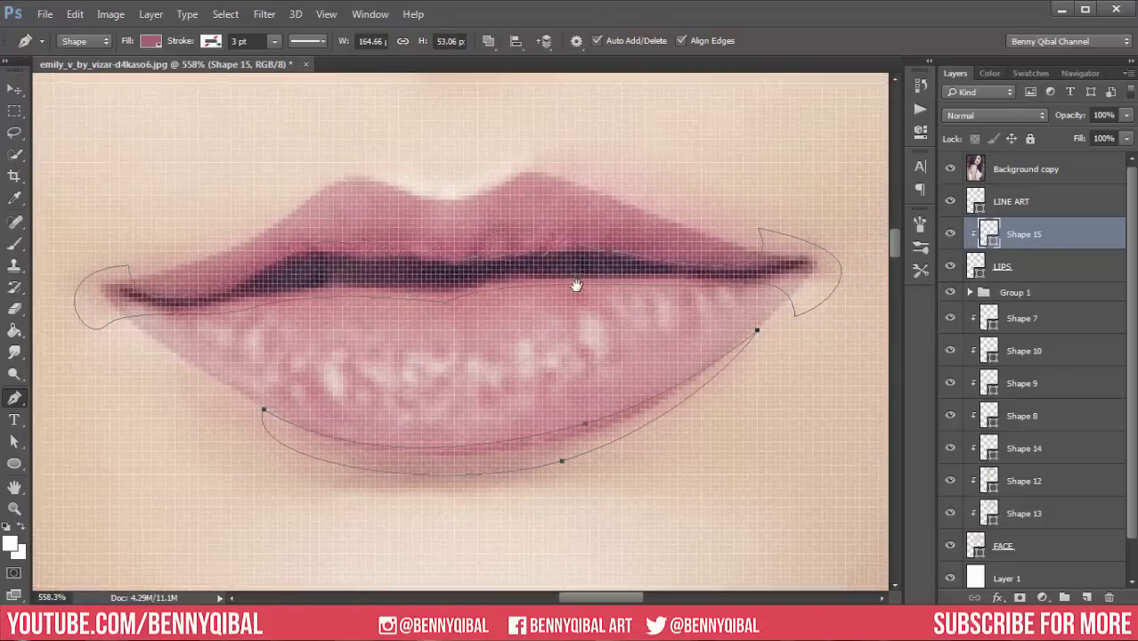
scroll(664, 267, "down", 1)
double_click(991, 245)
Hide the reference photo and recolour the LIPS shape to light pink #f49497.
left_click(741, 136)
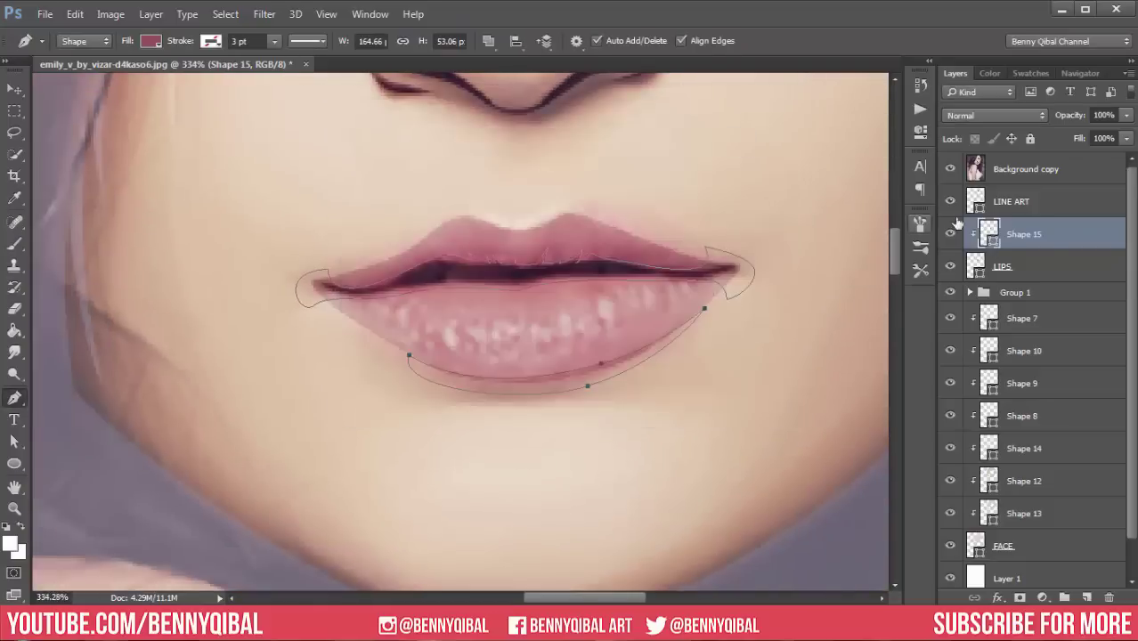
left_click(950, 169)
scroll(764, 282, "down", 1)
scroll(764, 282, "up", 3)
double_click(976, 266)
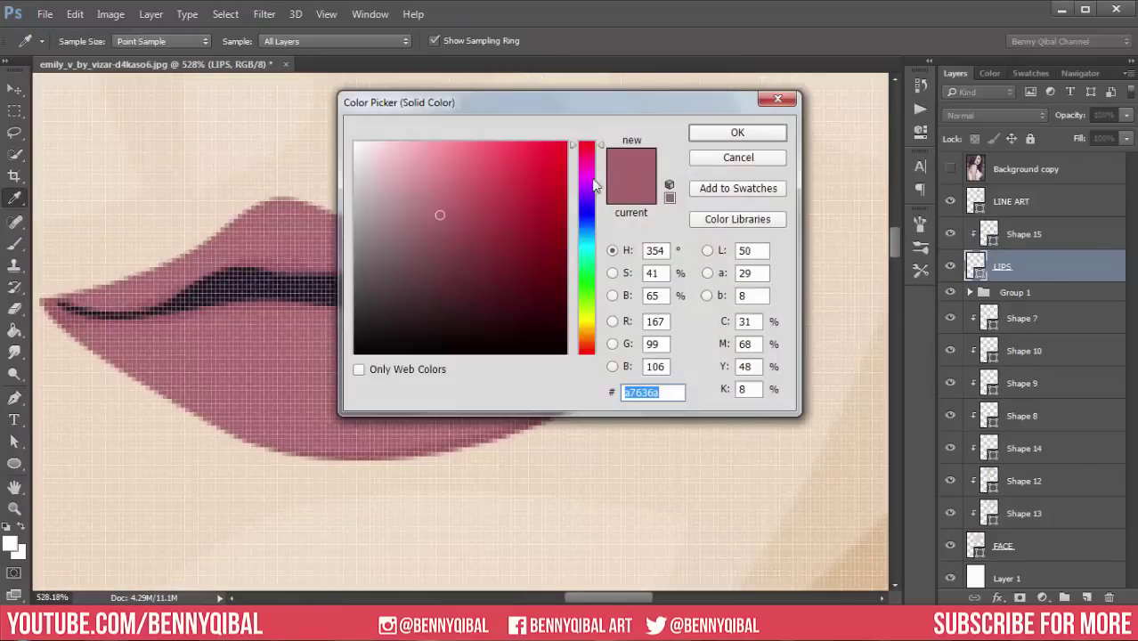
left_click_drag(445, 152, 457, 146)
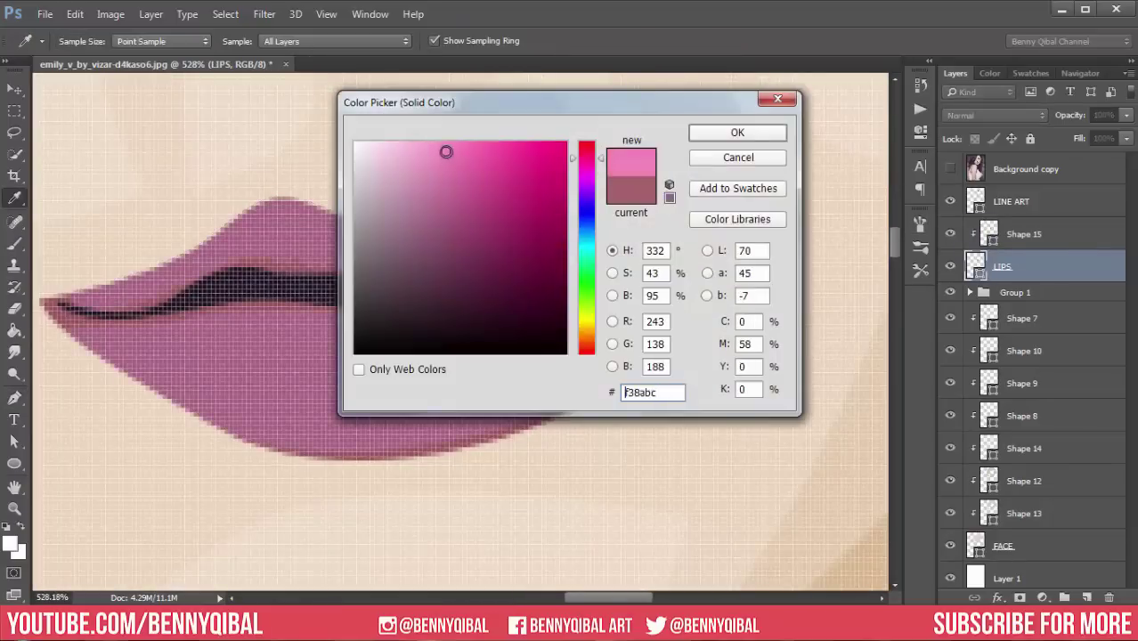
left_click(586, 353)
left_click_drag(573, 273, 584, 153)
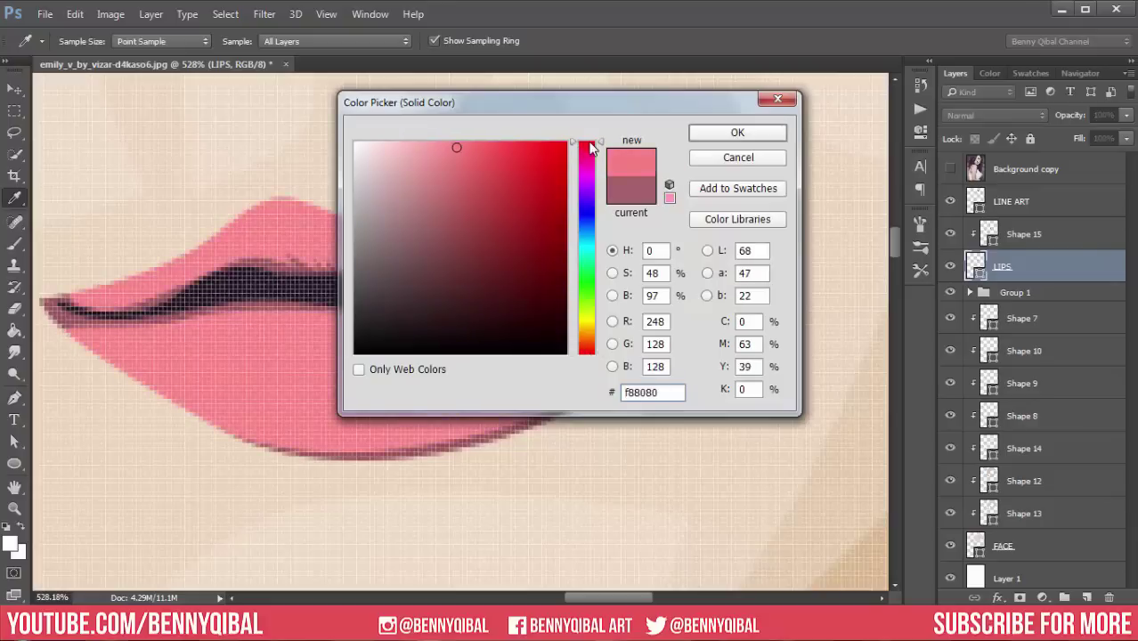
mouse_move(457, 169)
left_mouse_down()
mouse_move(462, 182)
mouse_move(431, 170)
mouse_move(432, 152)
mouse_move(457, 167)
mouse_move(463, 187)
left_mouse_up()
left_click(737, 133)
double_click(988, 233)
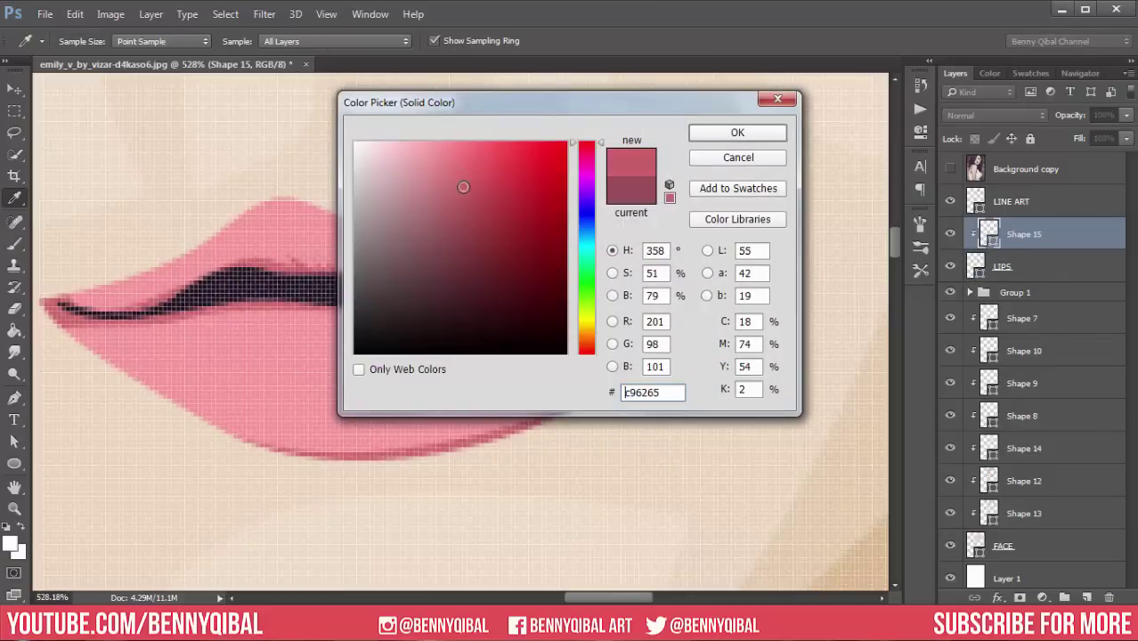
Set Shape 15's fill to the darker rose #c96265.
left_click(712, 134)
scroll(642, 191, "down", 3)
scroll(471, 249, "up", 3)
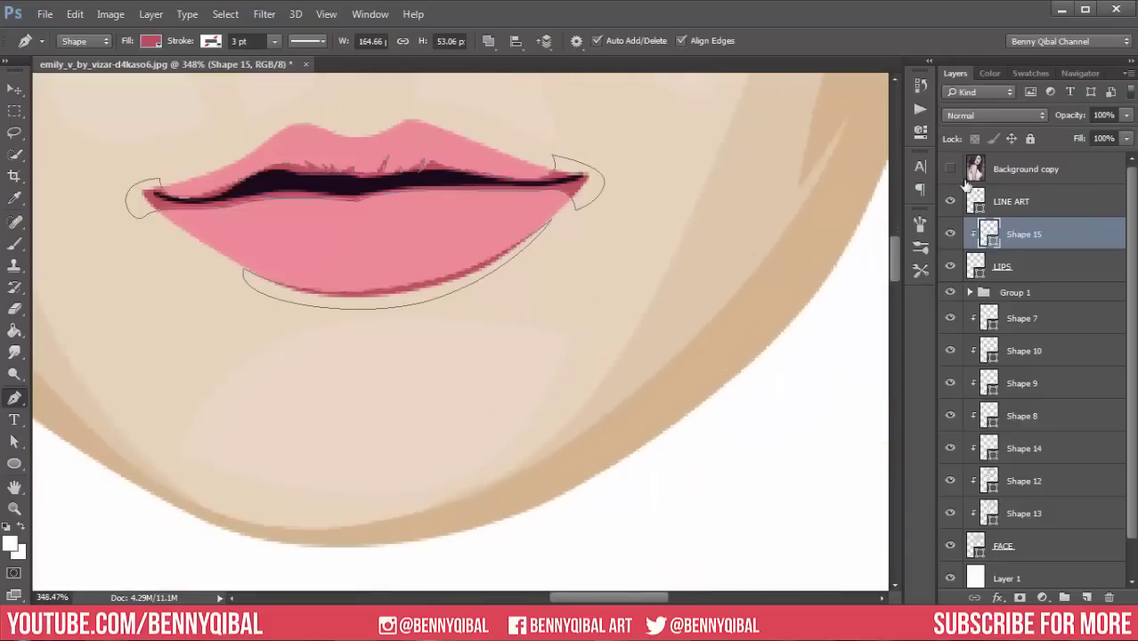
scroll(471, 248, "up", 2)
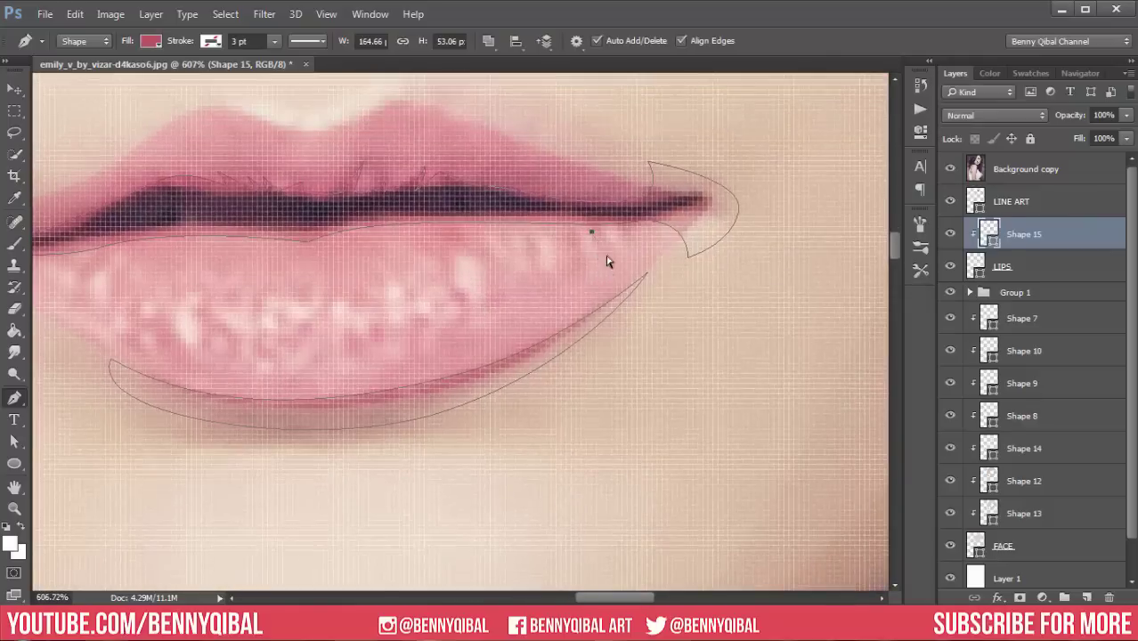
Trace the lower lip's bottom and top edges as a new shape and commit it.
left_click_drag(577, 304, 525, 336)
left_click_drag(374, 363, 264, 363)
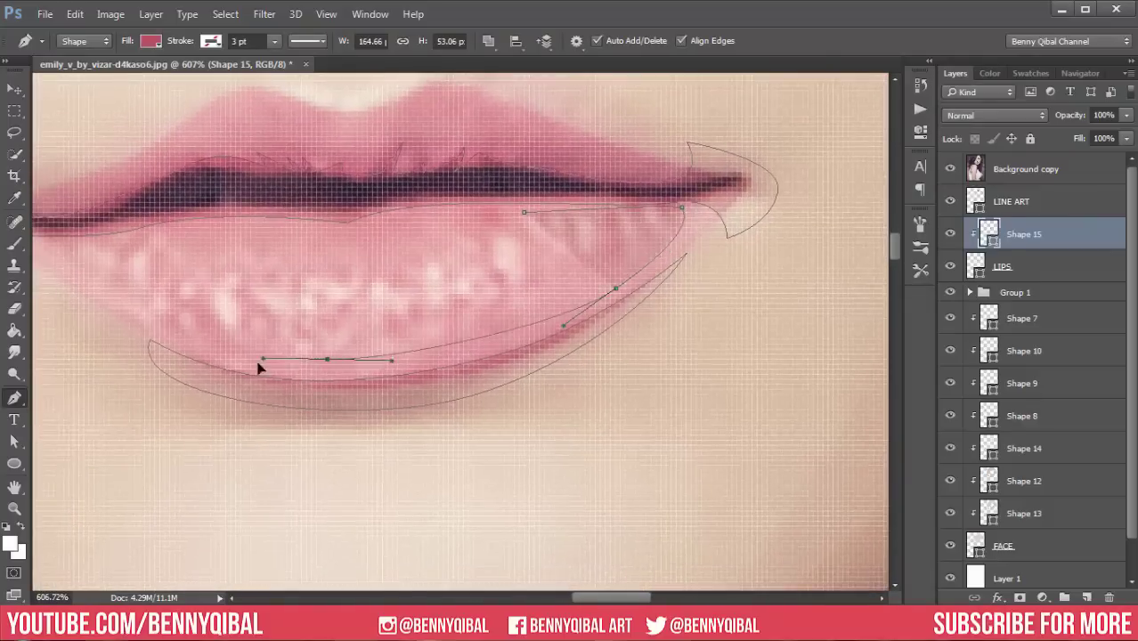
left_click_drag(236, 285, 196, 260)
left_click(203, 234)
left_click_drag(389, 215, 407, 214)
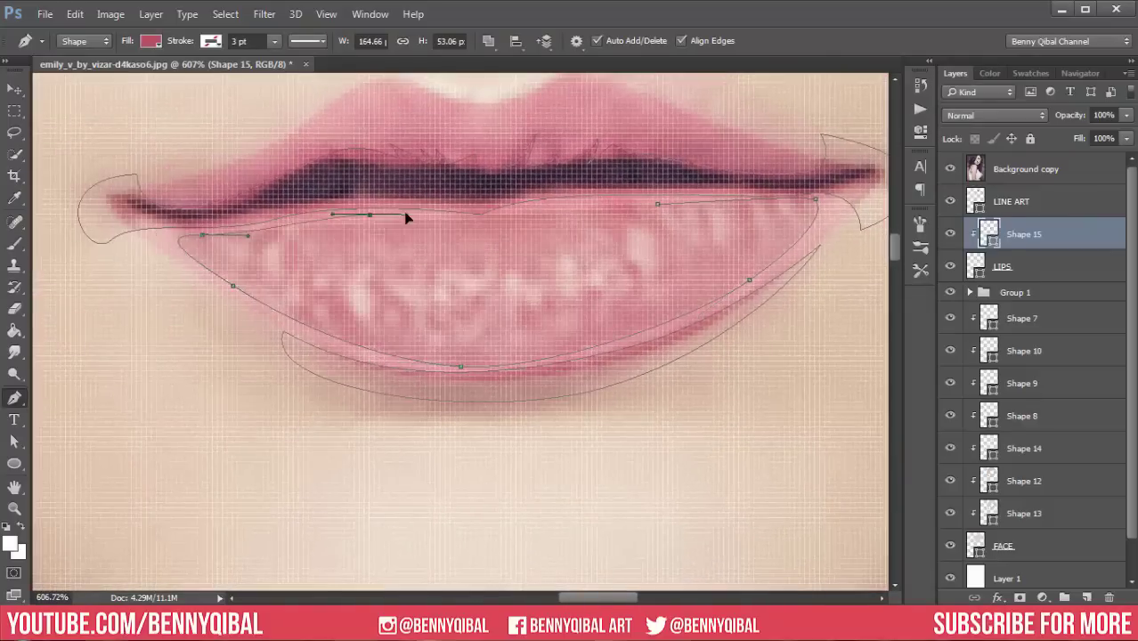
mouse_move(517, 224)
left_mouse_down()
mouse_move(570, 223)
mouse_move(545, 236)
left_mouse_up()
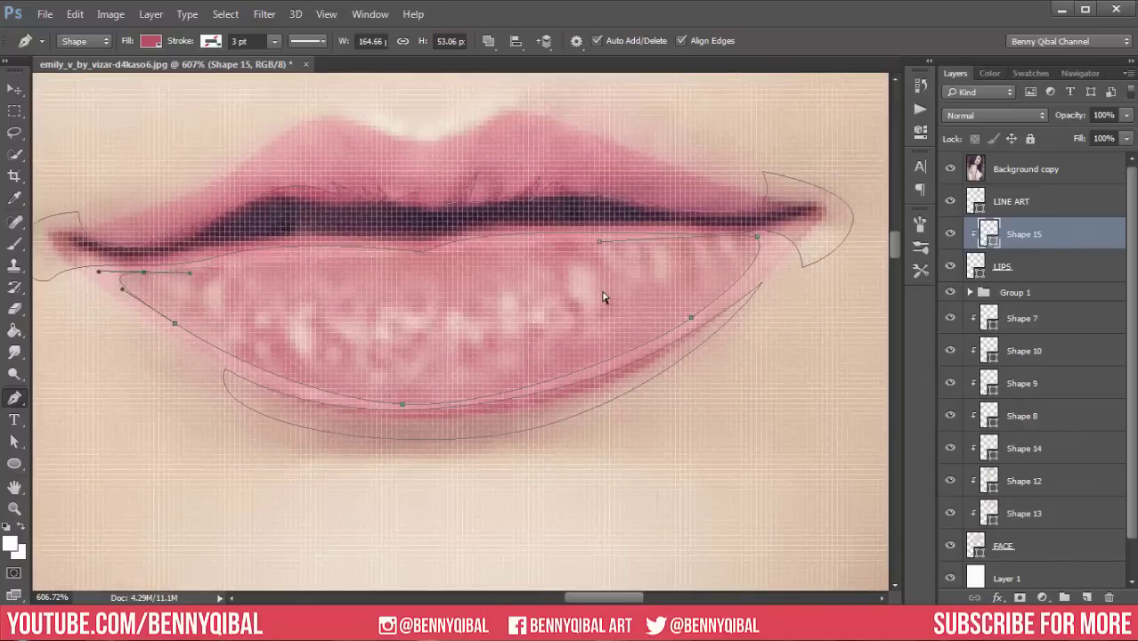
key("Return")
Pen-draw the closed lower-lip outline as a new shape layer.
left_click(487, 41)
left_click(534, 59)
left_click(128, 277)
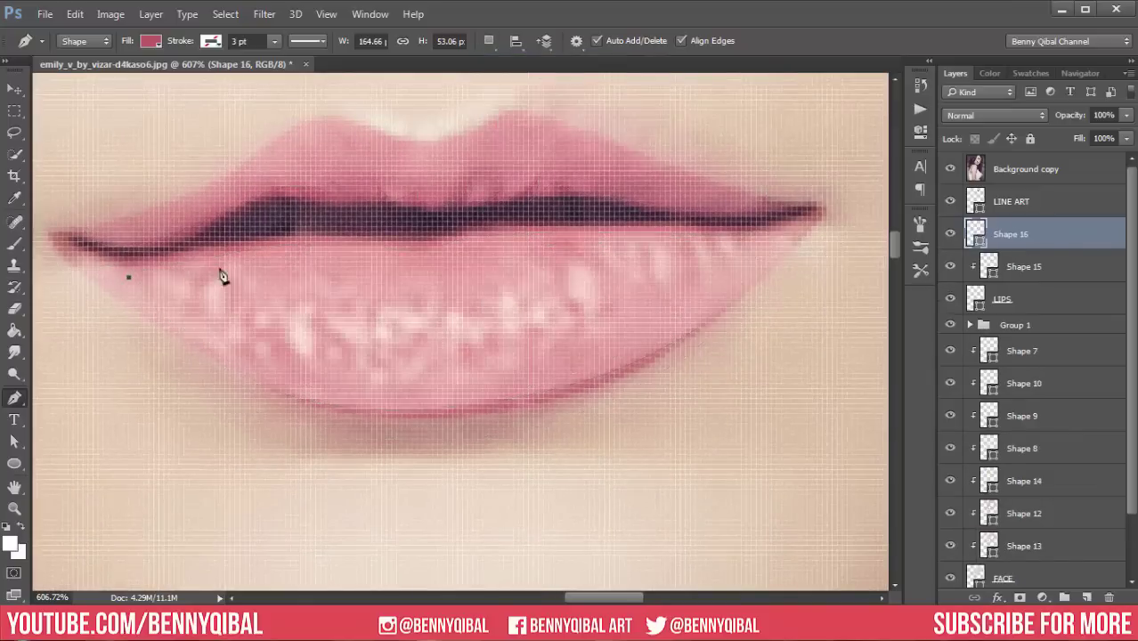
left_click_drag(479, 268, 550, 254)
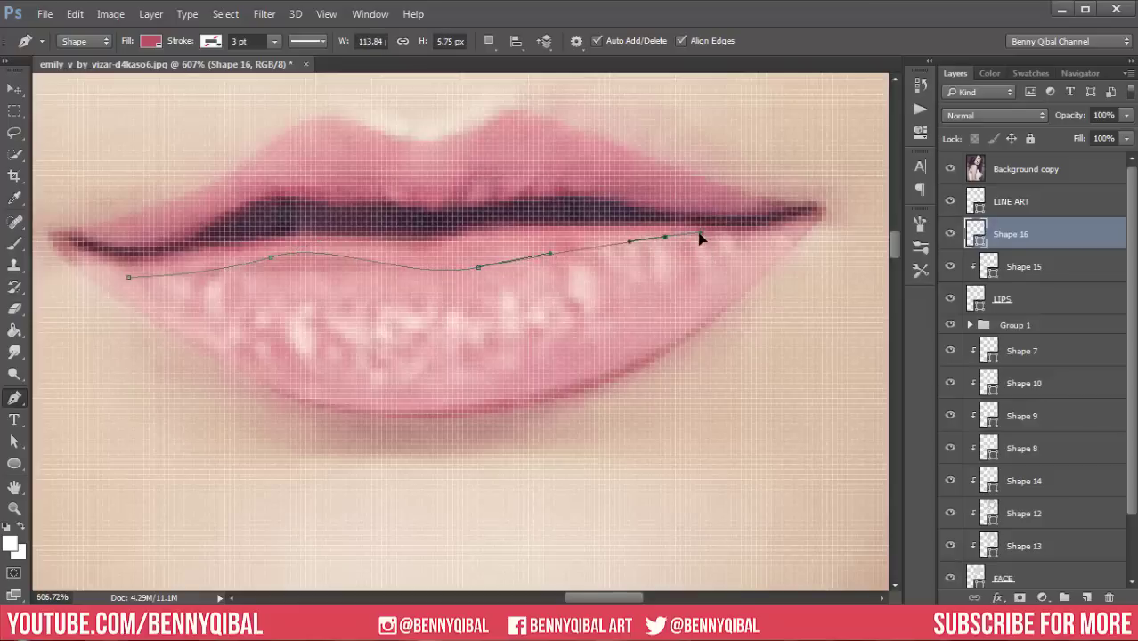
left_click_drag(766, 237, 866, 237)
left_click_drag(690, 312, 631, 357)
left_click_drag(427, 398, 513, 407)
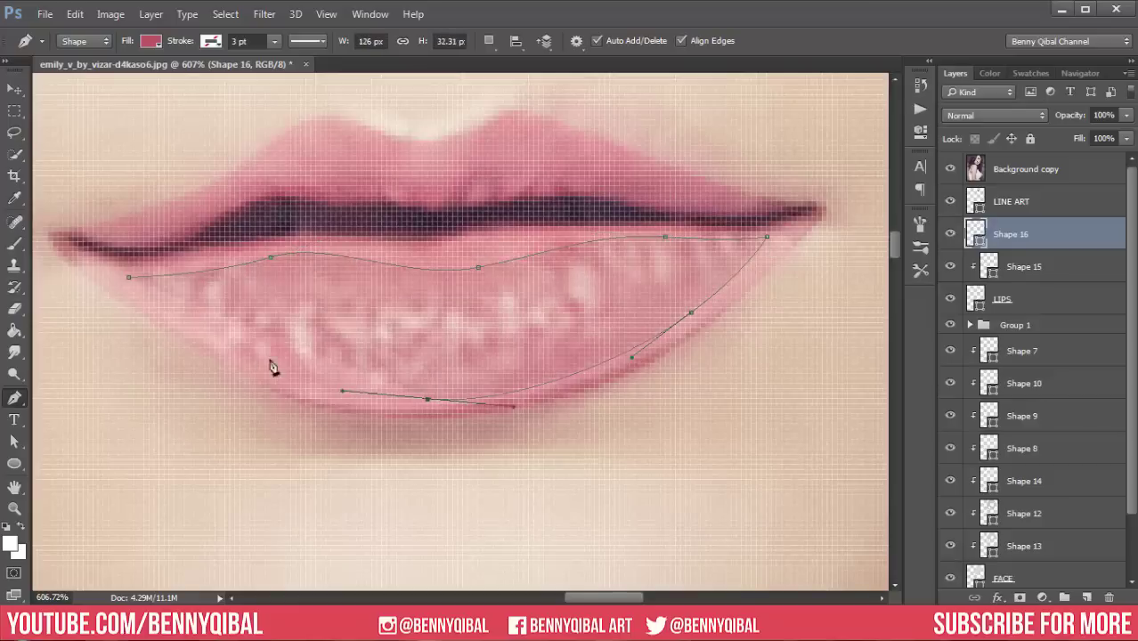
left_click_drag(183, 329, 130, 289)
left_click(122, 267)
Add the upper-lip outline to the same Shape 16 using Combine Shapes.
left_click(488, 41)
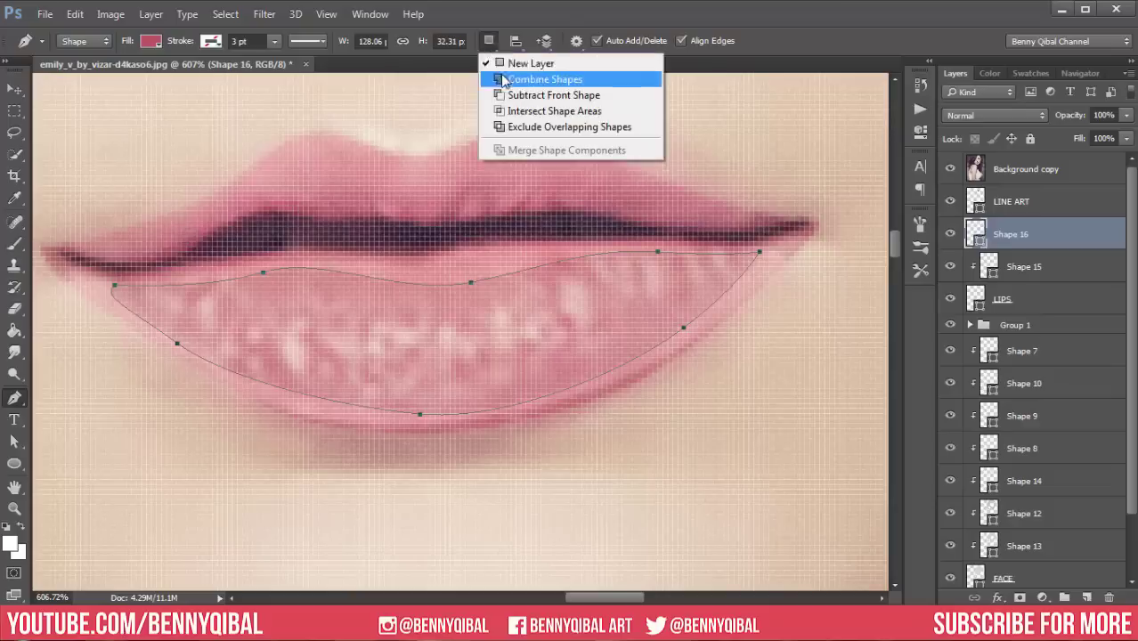
left_click(517, 78)
left_click(124, 237)
left_click_drag(273, 170, 307, 134)
key("ctrl+alt+z")
key("ctrl+alt+z")
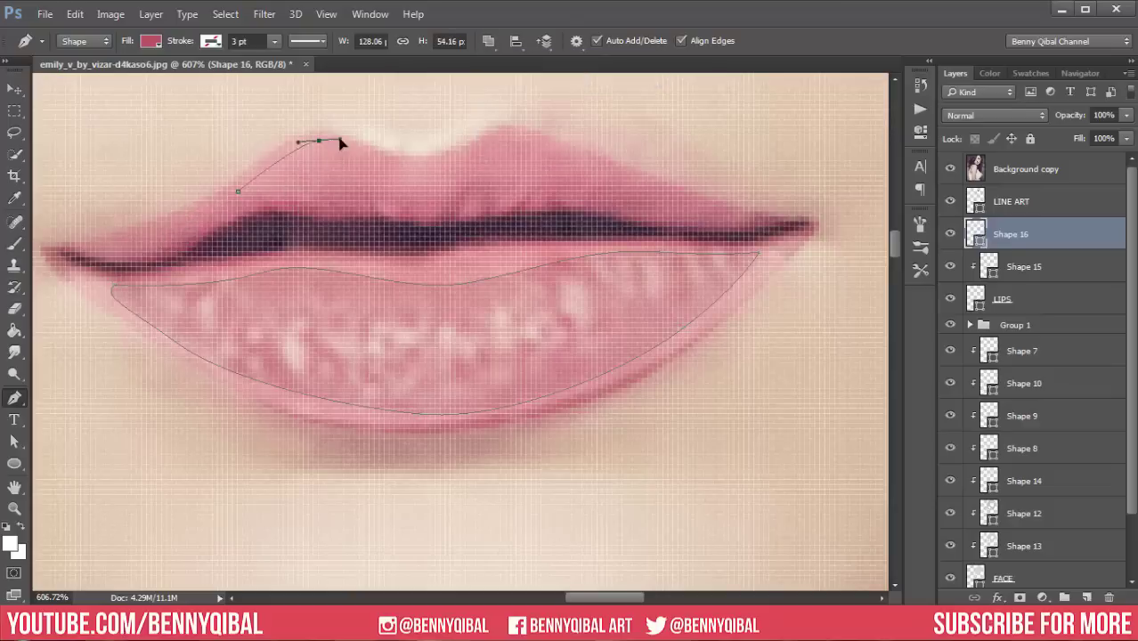
left_click_drag(487, 177, 484, 173)
left_click_drag(515, 135, 550, 142)
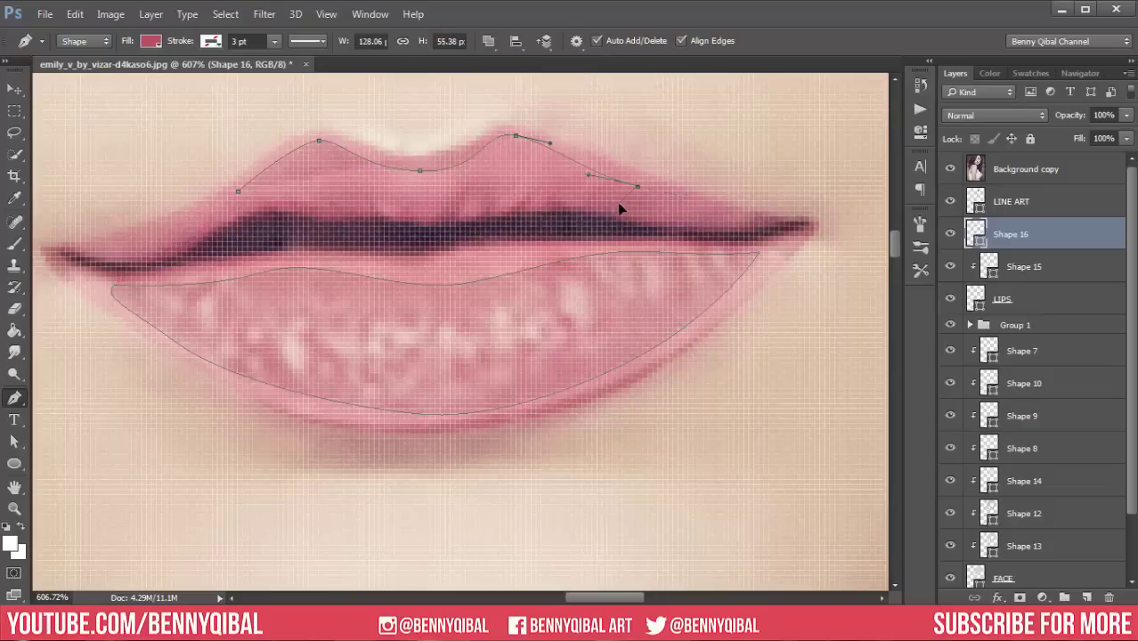
left_click_drag(577, 211, 471, 216)
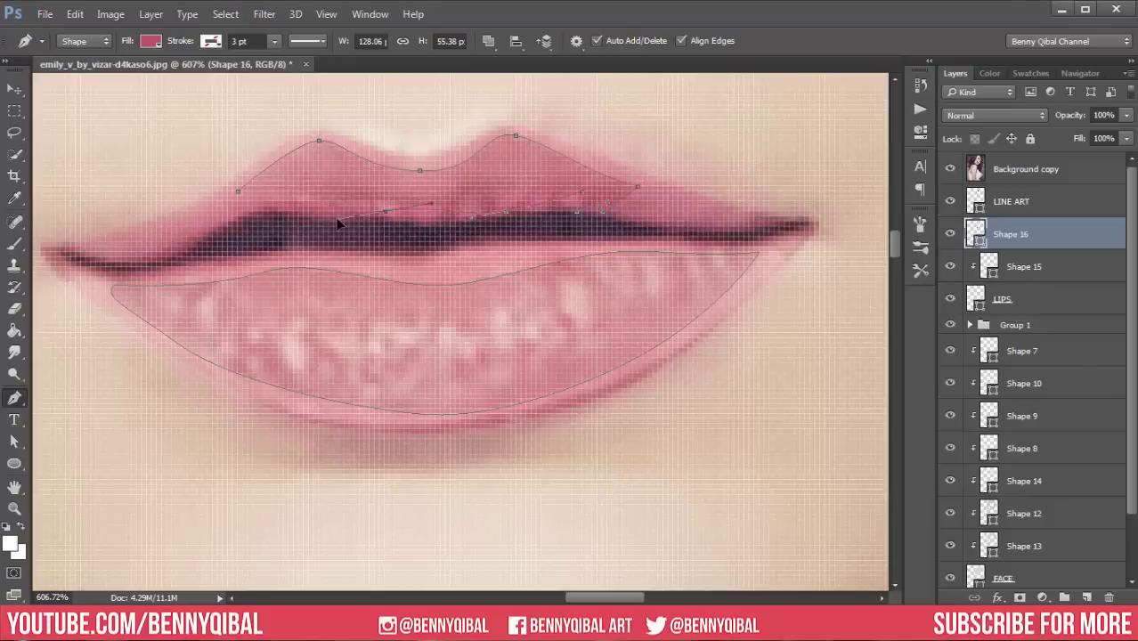
scroll(167, 218, "right", 1)
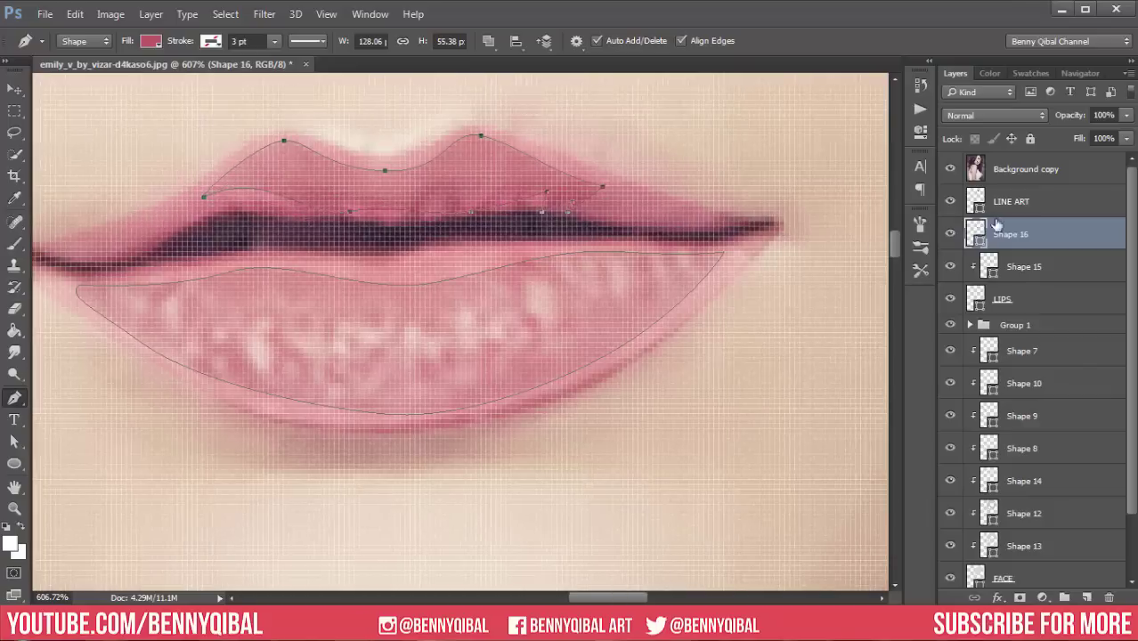
Hide Background copy and fill the lips shape with pink #f49497.
left_click(950, 169)
double_click(976, 235)
left_click(431, 145)
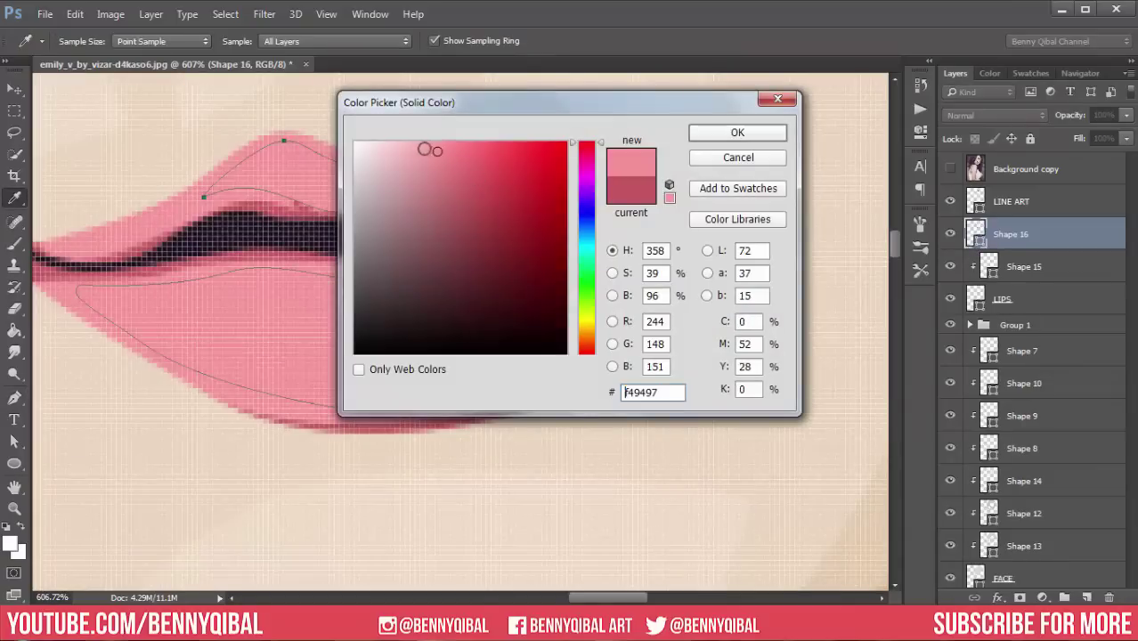
left_click(422, 146)
left_click(734, 132)
scroll(686, 292, "down", 5)
scroll(687, 292, "up", 1)
scroll(694, 298, "up", 2)
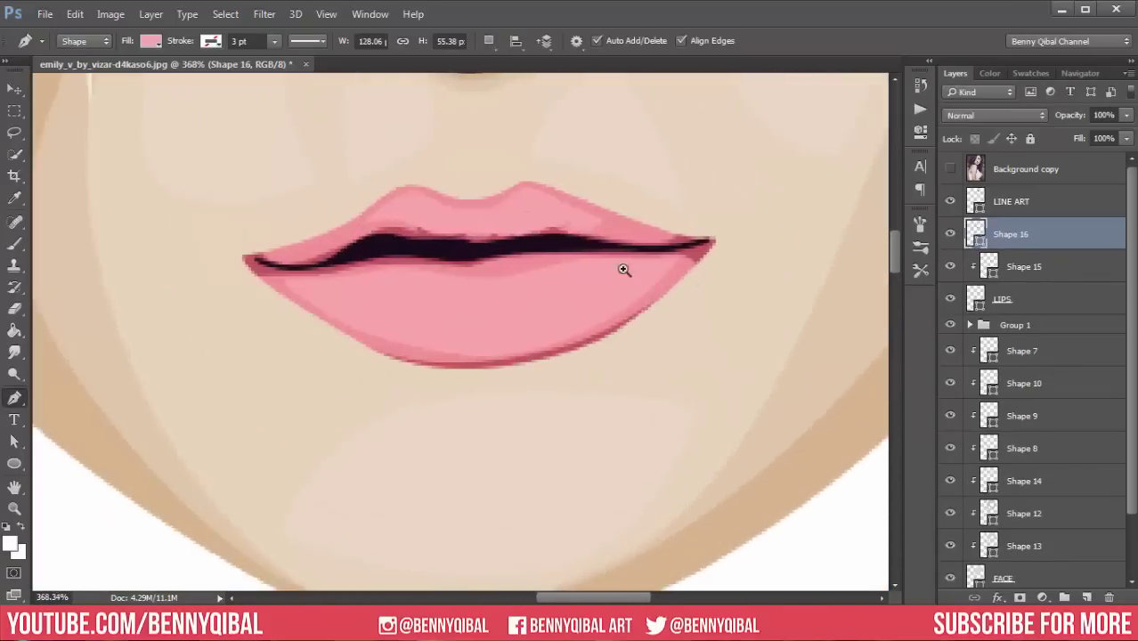
scroll(622, 267, "up", 1)
scroll(581, 241, "up", 1)
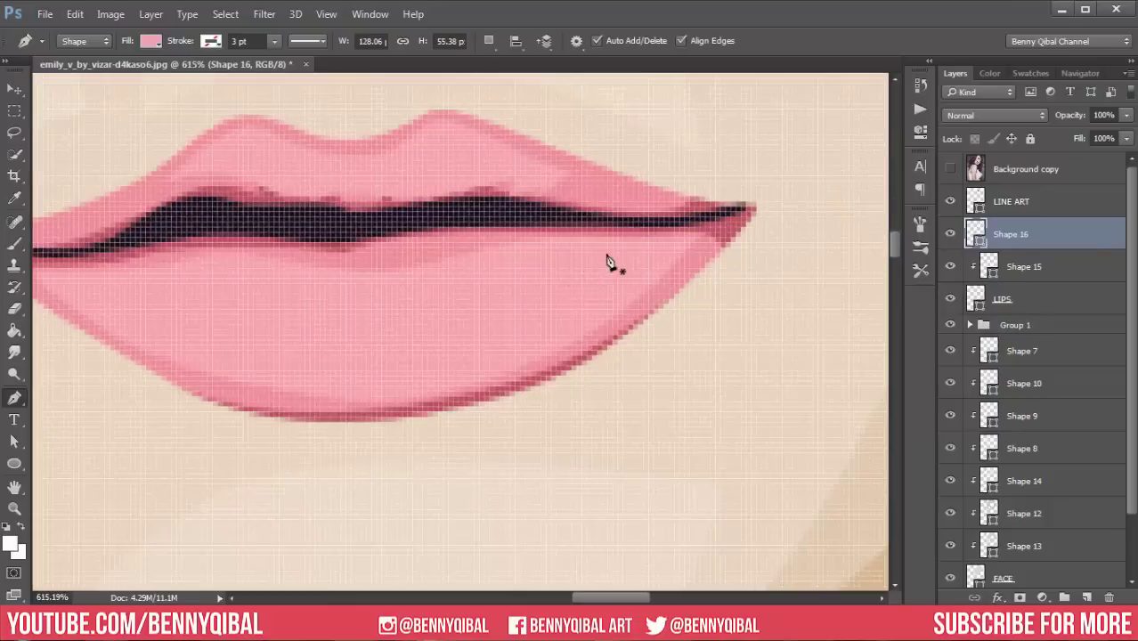
Draw a lower-lip highlight as Shape 17 filled with pale pink #fbc4c6.
left_click(611, 250)
left_click_drag(566, 329, 489, 339)
left_click_drag(325, 376, 223, 353)
scroll(224, 353, "left", 2)
left_click_drag(178, 295, 152, 264)
left_click_drag(342, 275, 419, 281)
left_click_drag(603, 264, 646, 253)
double_click(975, 233)
left_click(399, 145)
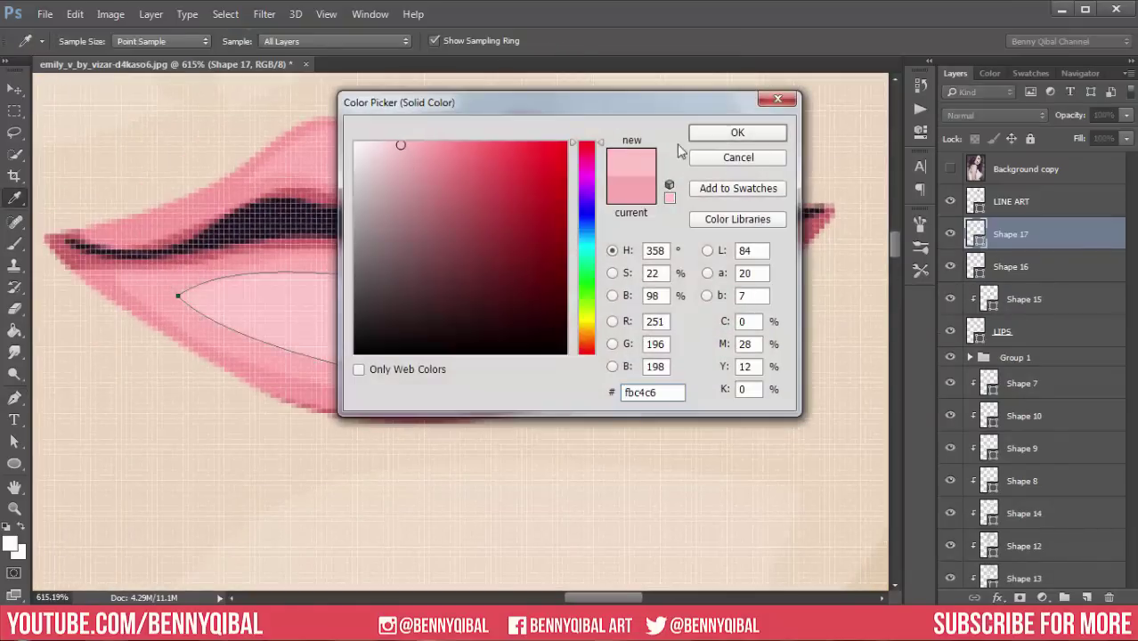
key("Return")
Add a matching highlight outline on the upper lip and finish the paths.
left_click_drag(614, 177, 612, 160)
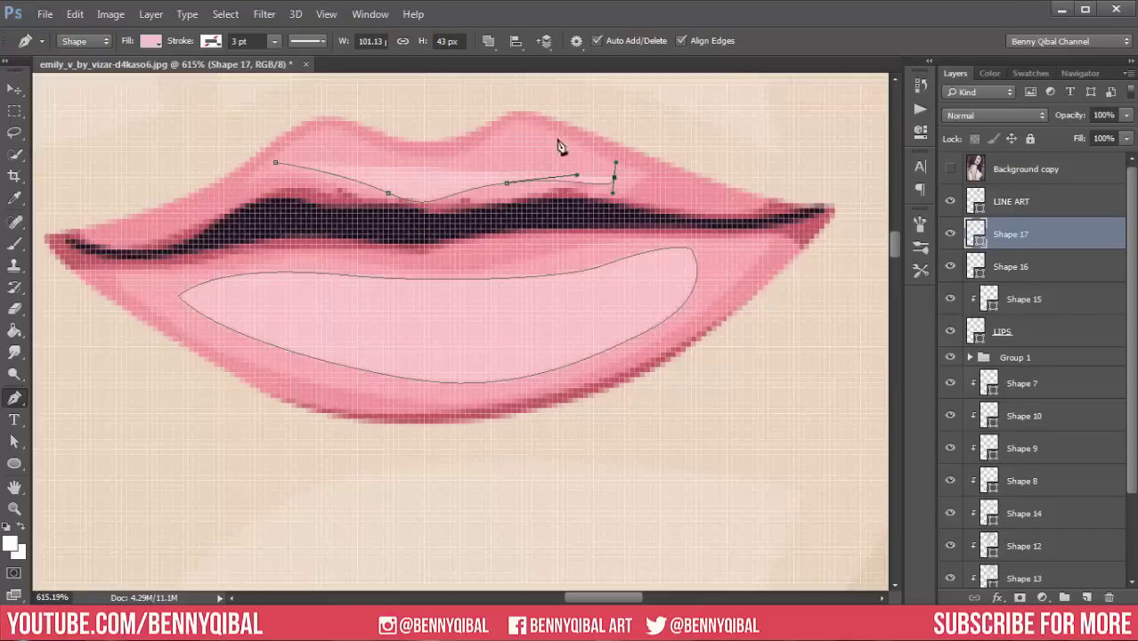
left_click(522, 126)
left_click_drag(455, 162, 417, 167)
left_click_drag(338, 140, 318, 130)
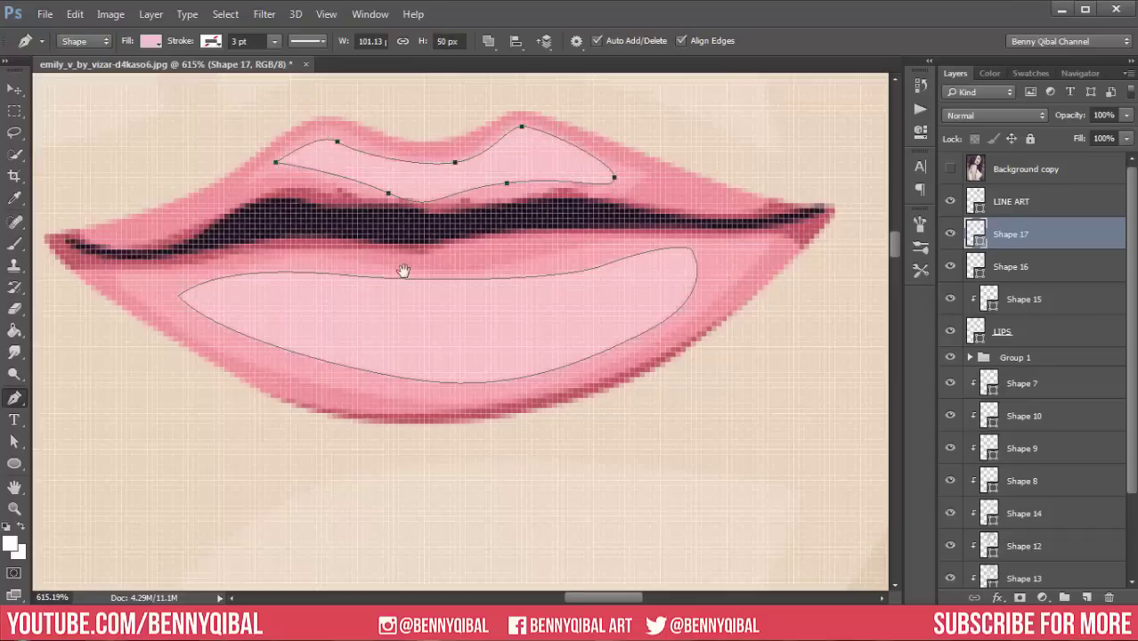
left_click_drag(404, 271, 357, 264)
key("Return")
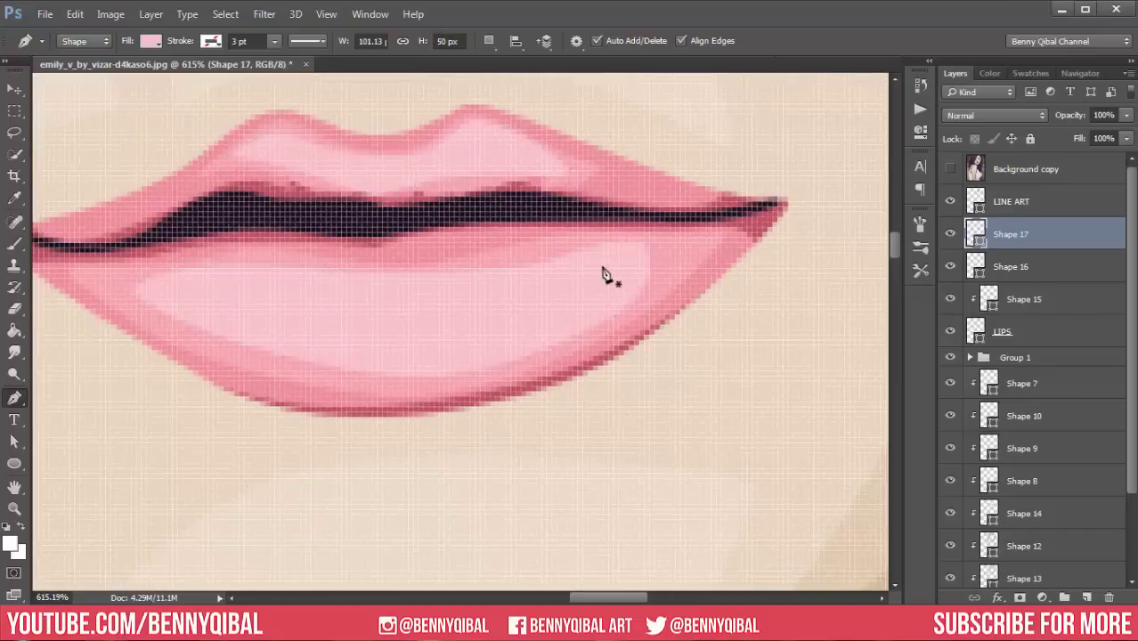
Draw a brighter lower-lip highlight as Shape 18 with an even paler pink fill.
left_click(598, 263)
left_click_drag(552, 335, 476, 372)
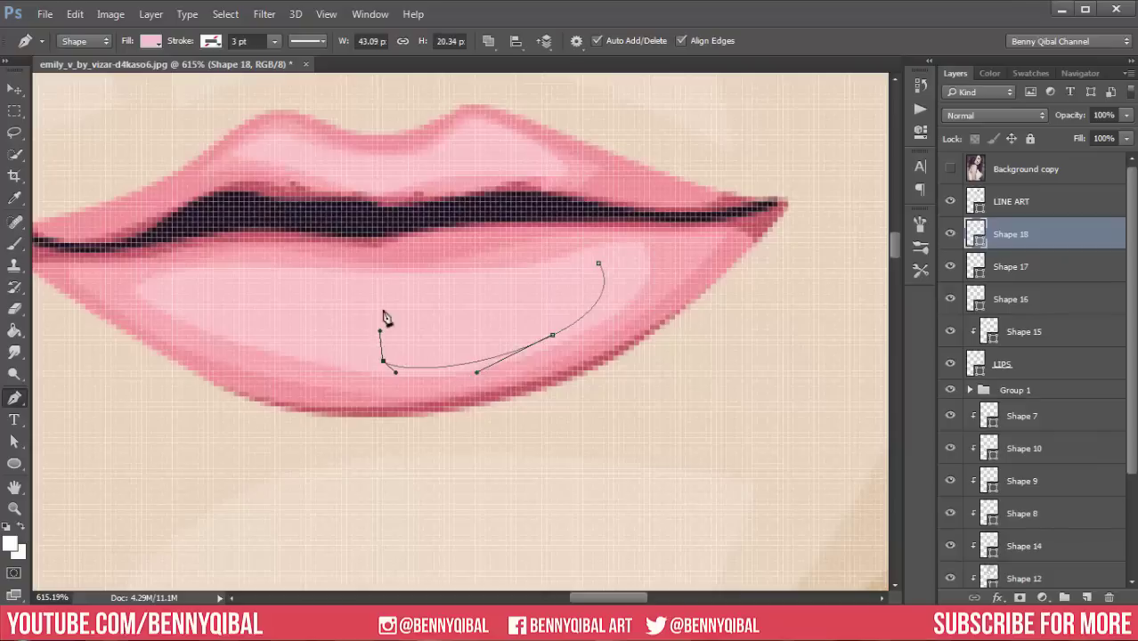
left_click_drag(373, 294, 405, 294)
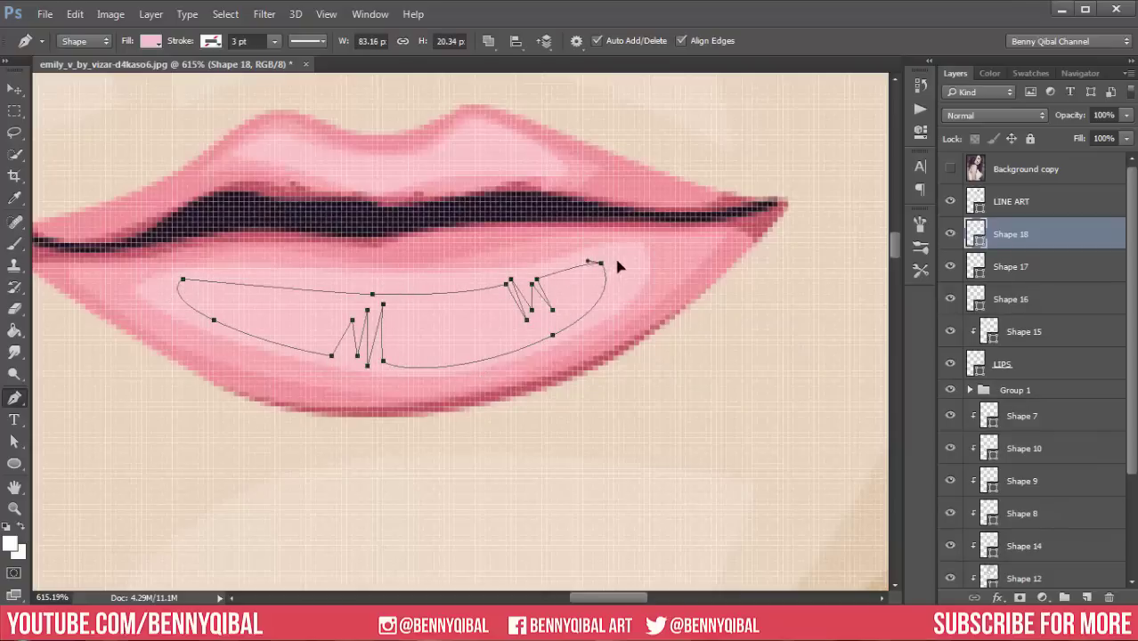
double_click(975, 233)
left_click(386, 145)
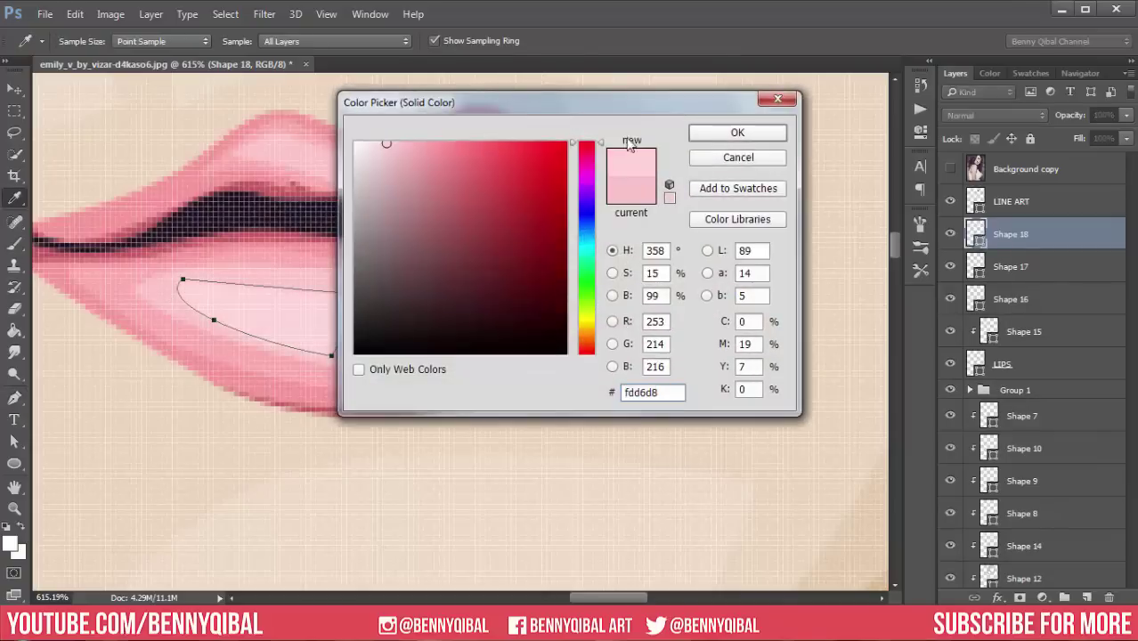
key("Return")
scroll(358, 183, "up", 4, "alt")
Add two closed highlight outlines on the upper lip to Shape 18.
left_click(127, 116)
left_click_drag(332, 130, 437, 199)
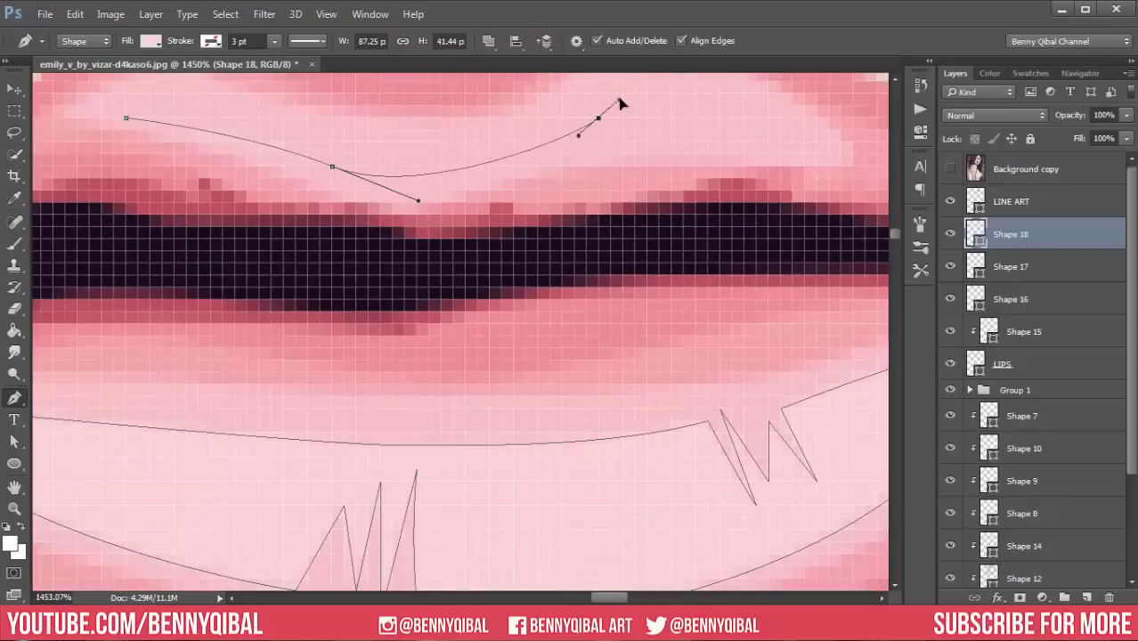
left_click_drag(332, 167, 267, 166)
left_click(127, 116)
left_click_drag(427, 178, 286, 220)
left_click(277, 215)
left_click_drag(483, 106, 533, 101)
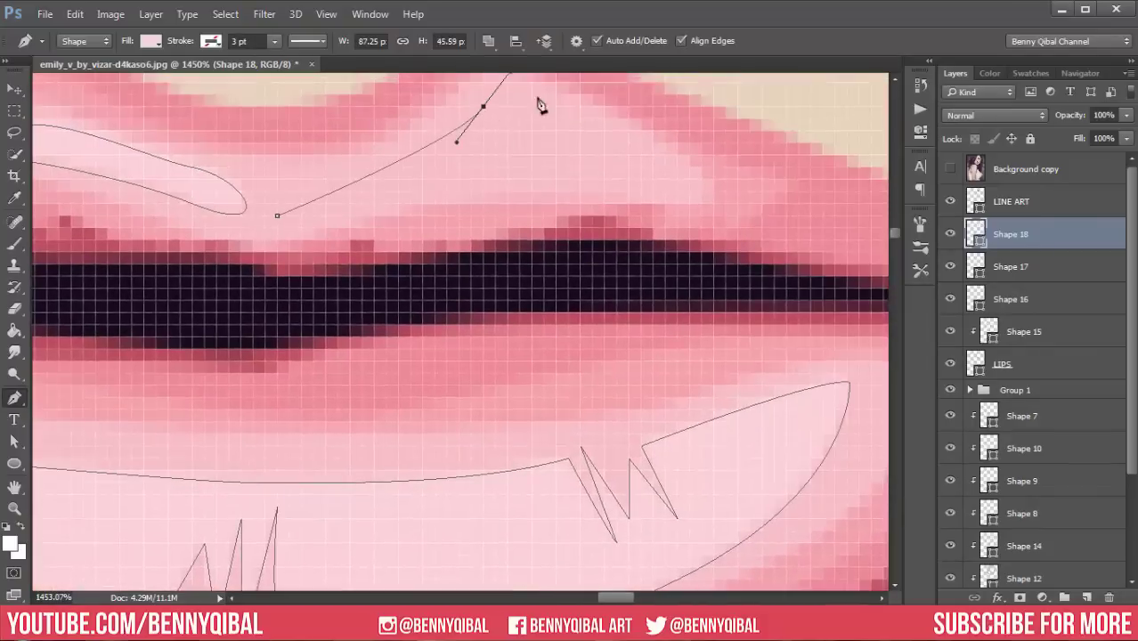
left_click_drag(654, 168, 691, 190)
left_click_drag(447, 180, 352, 209)
left_click(278, 215)
Reshape the Shape 17 lower-lip highlight curve by dragging its anchor points.
scroll(724, 386, "down", 5, "alt")
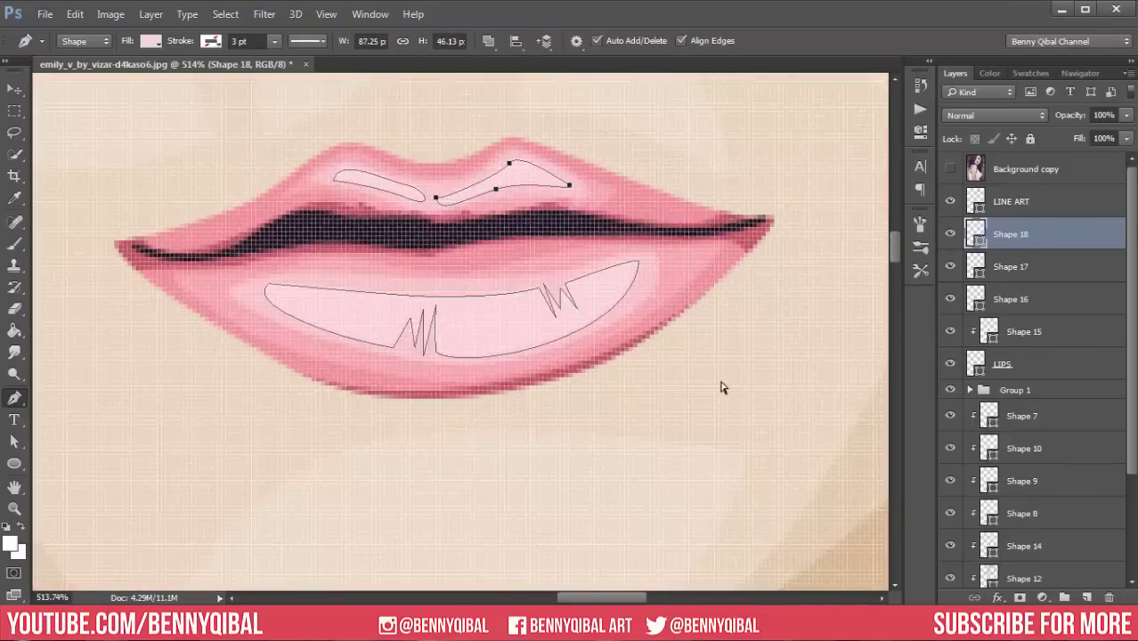
scroll(665, 345, "down", 3, "alt")
scroll(569, 257, "up", 2, "alt")
scroll(568, 257, "up", 4, "alt")
scroll(554, 305, "down", 1, "alt")
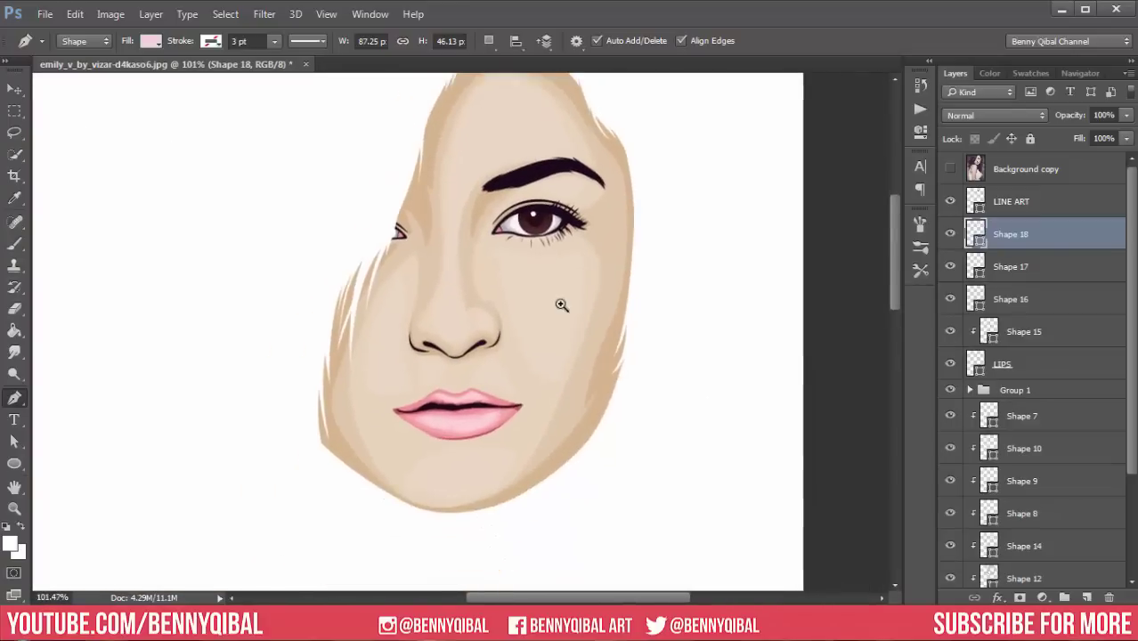
scroll(528, 288, "up", 2, "alt")
left_click(1016, 266)
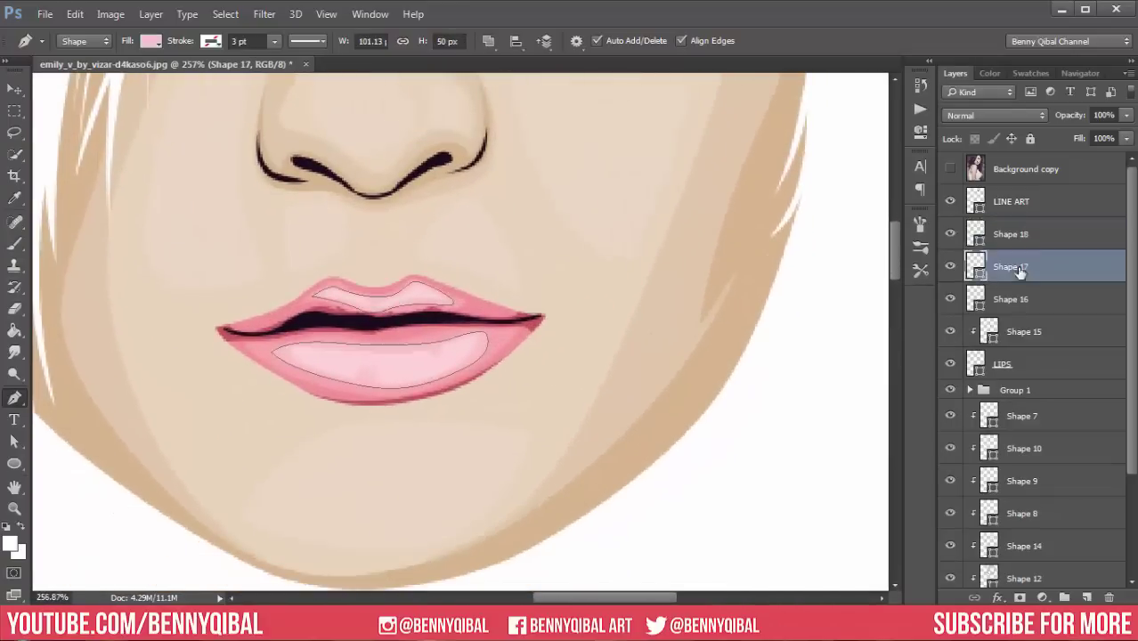
left_click(1022, 234)
left_click(1022, 266)
scroll(542, 335, "up", 1, "alt")
key("a")
scroll(473, 363, "up", 1, "alt")
left_click(467, 334)
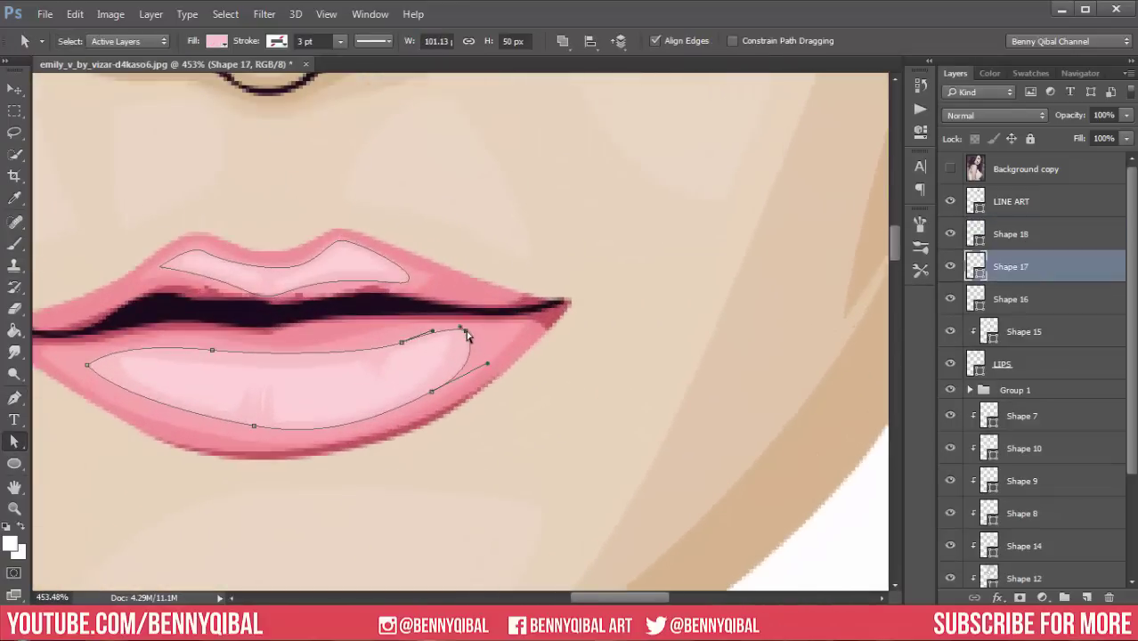
left_click_drag(428, 394, 436, 397)
left_click_drag(350, 381, 378, 359)
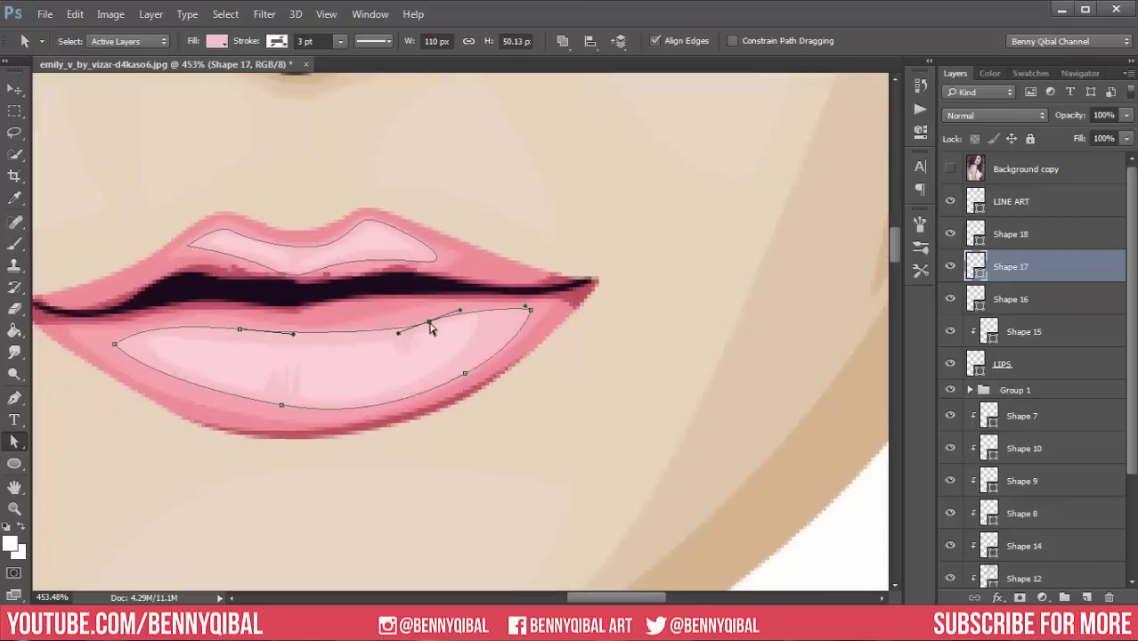
left_click_drag(432, 325, 422, 317)
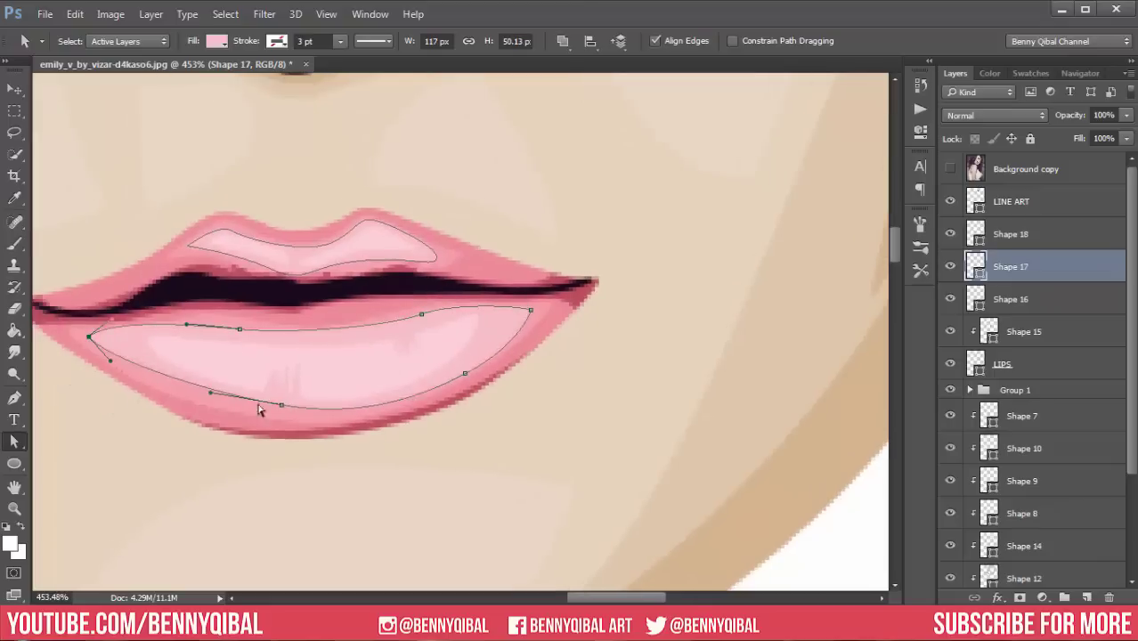
left_click_drag(259, 409, 270, 412)
Select Shape 18 and open its fill colour, set to #fdd6d8.
left_click(1053, 240)
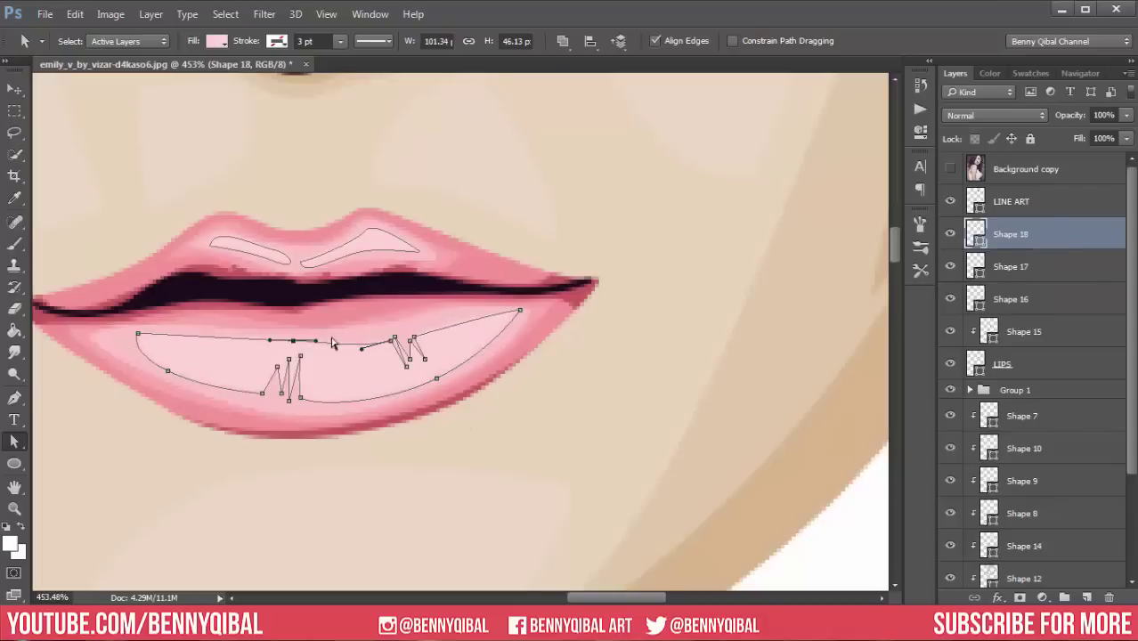
double_click(985, 243)
key("Escape")
double_click(975, 234)
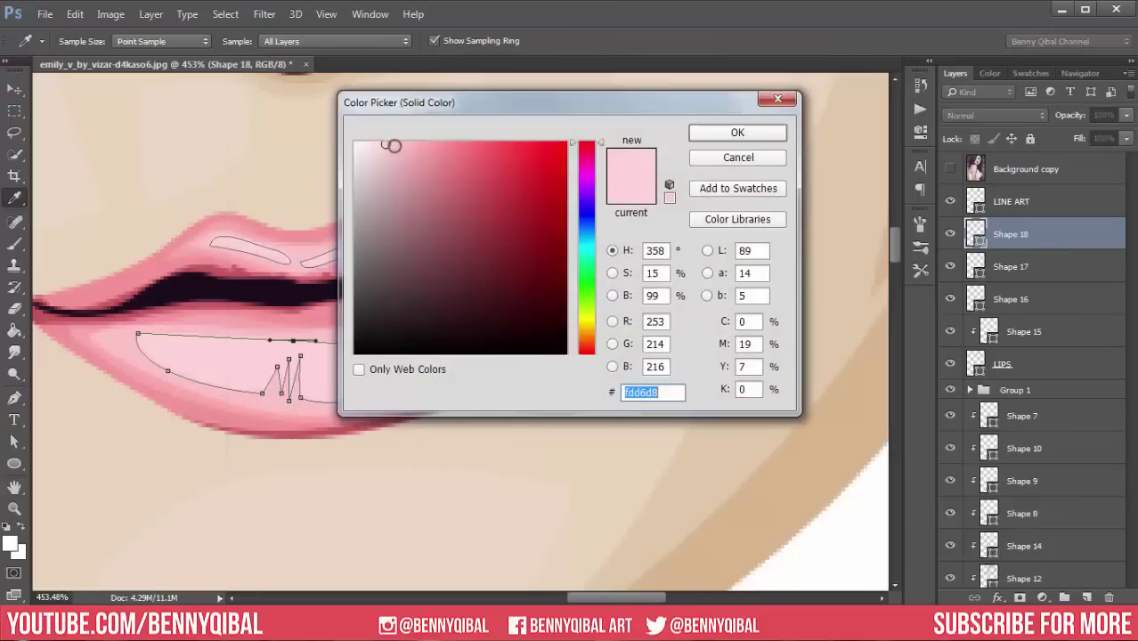
Accept the pale pink fill, select the artwork layers down to FACE, and hide Background.
left_click(728, 143)
key("a")
scroll(617, 321, "down", 3)
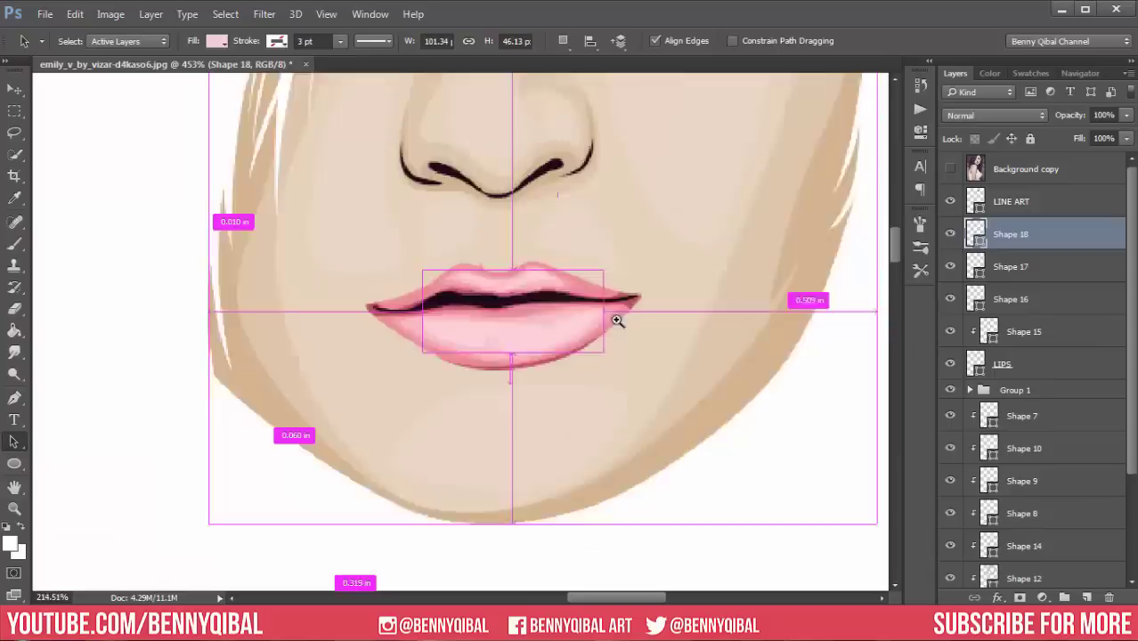
scroll(661, 343, "down", 2)
scroll(750, 322, "down", 1)
scroll(751, 309, "down", 1)
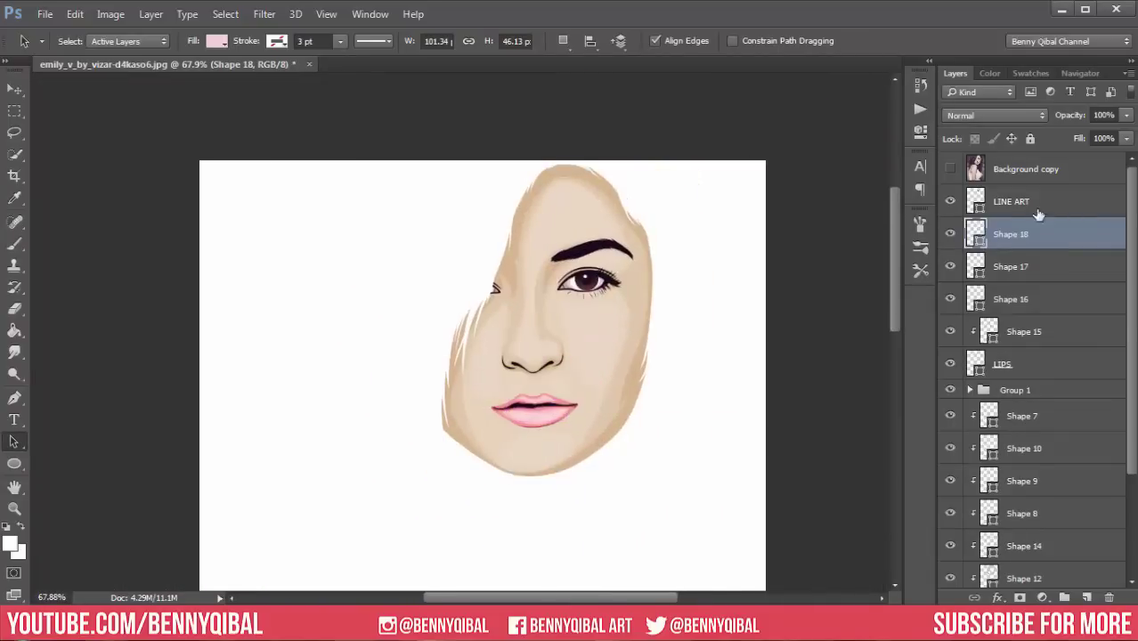
left_click(1010, 201)
scroll(1012, 327, "down", 2)
left_click(1030, 381, "shift")
left_click(1046, 507, "shift")
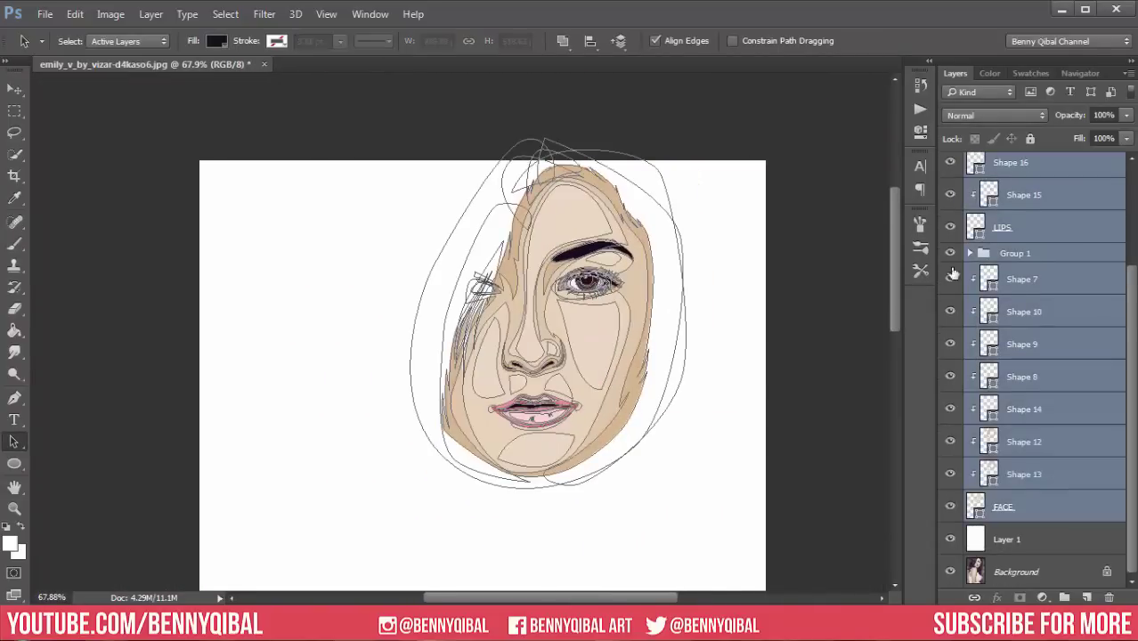
scroll(991, 356, "up", 3)
scroll(991, 356, "down", 3)
left_click(950, 571)
scroll(634, 292, "down", 3)
Enlarge the selected face artwork with Free Transform and fit the canvas in view.
key("ctrl+t")
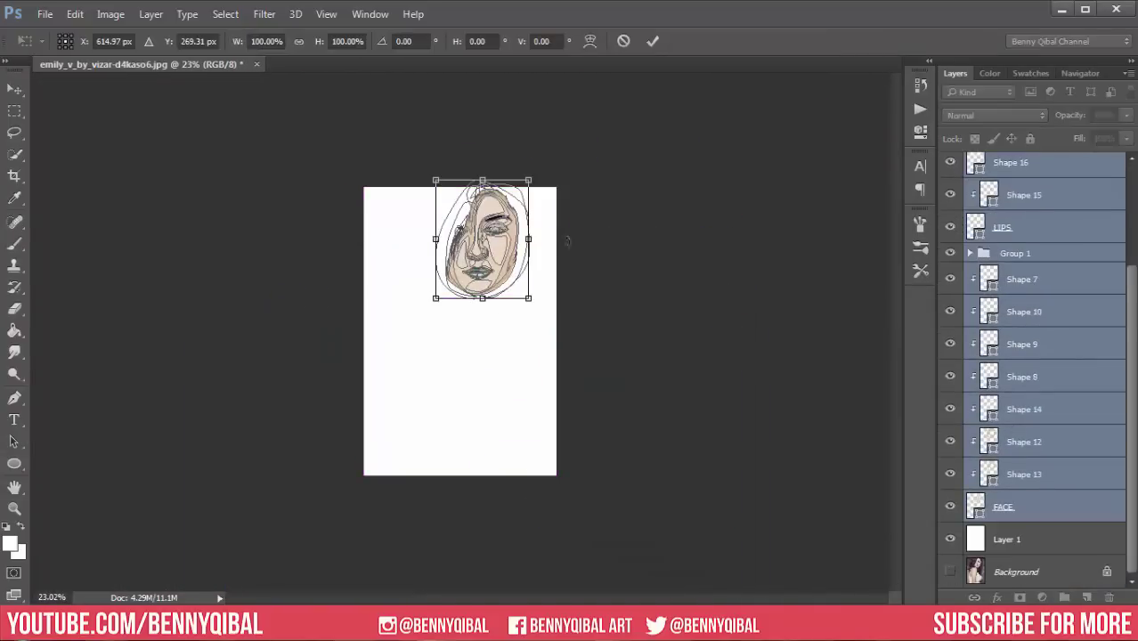
left_click_drag(541, 318, 554, 365)
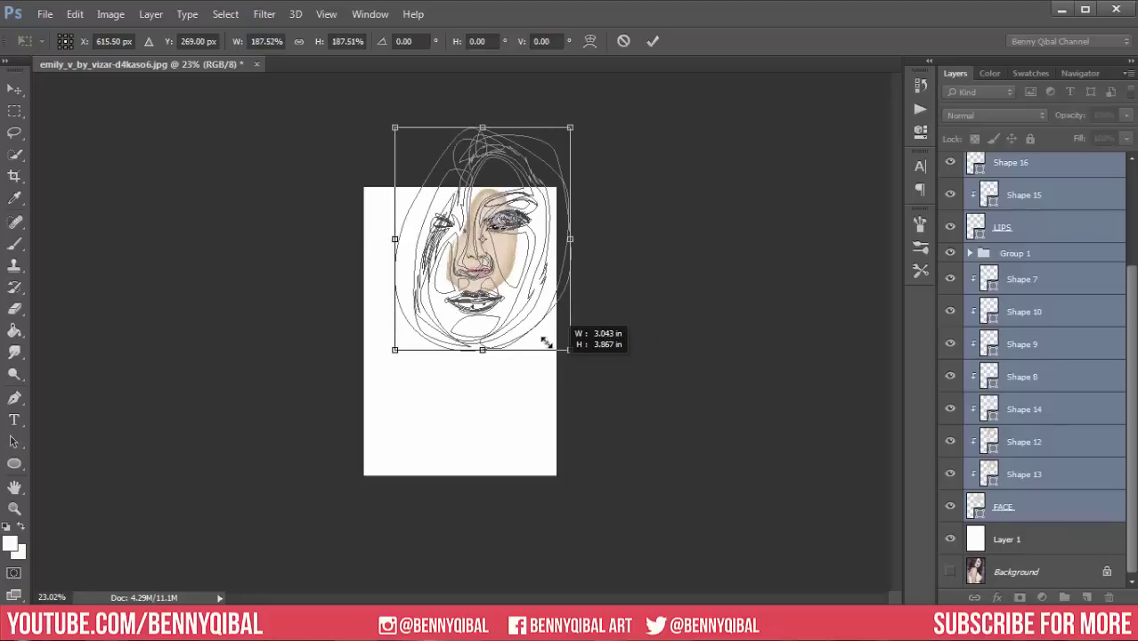
left_click(653, 41)
key("ctrl+0")
left_click(15, 89)
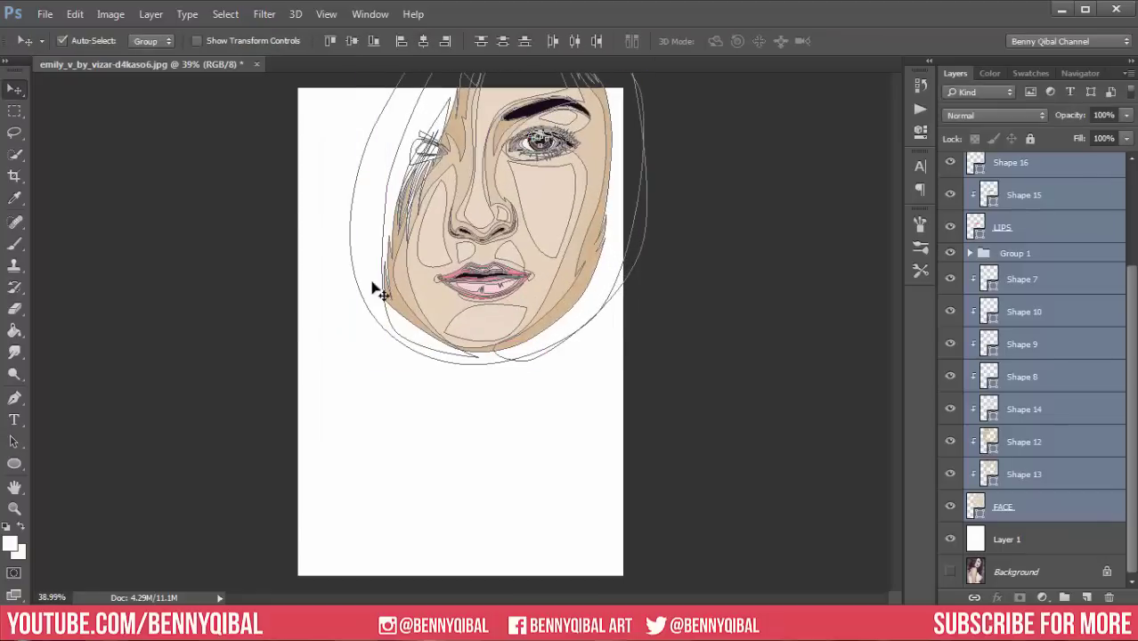
left_click(437, 279)
scroll(426, 241, "up", 2)
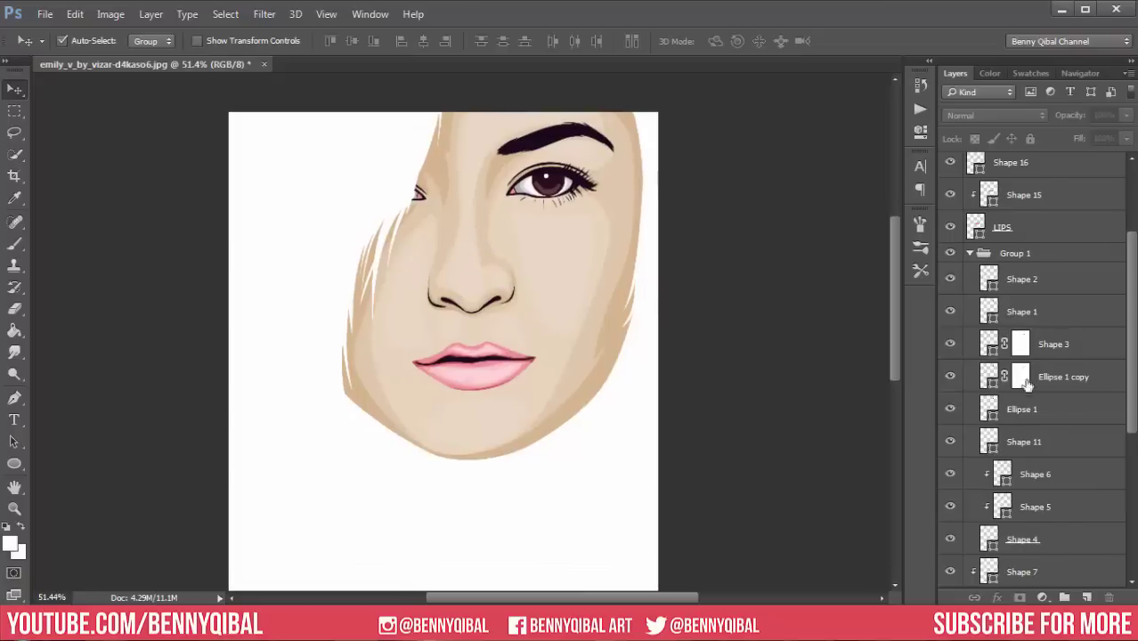
scroll(1051, 445, "down", 5)
scroll(1051, 356, "up", 10)
Scale all artwork layers to about 107.9% and move them lower on the canvas.
key("ctrl+alt+a")
key("ctrl+t")
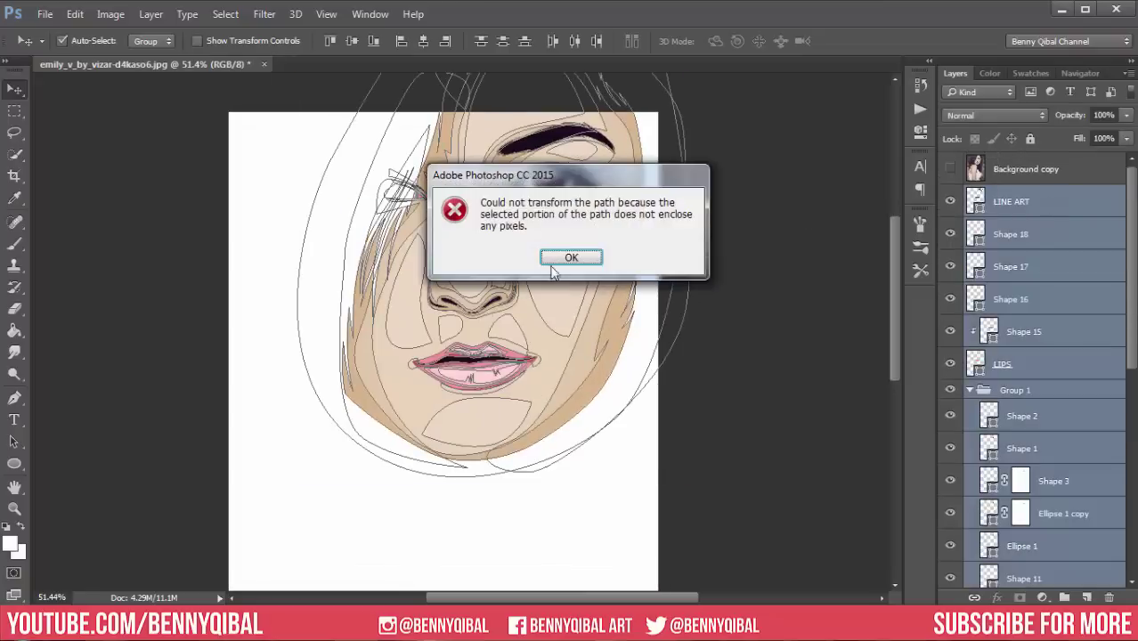
key("Return")
key("ctrl+t")
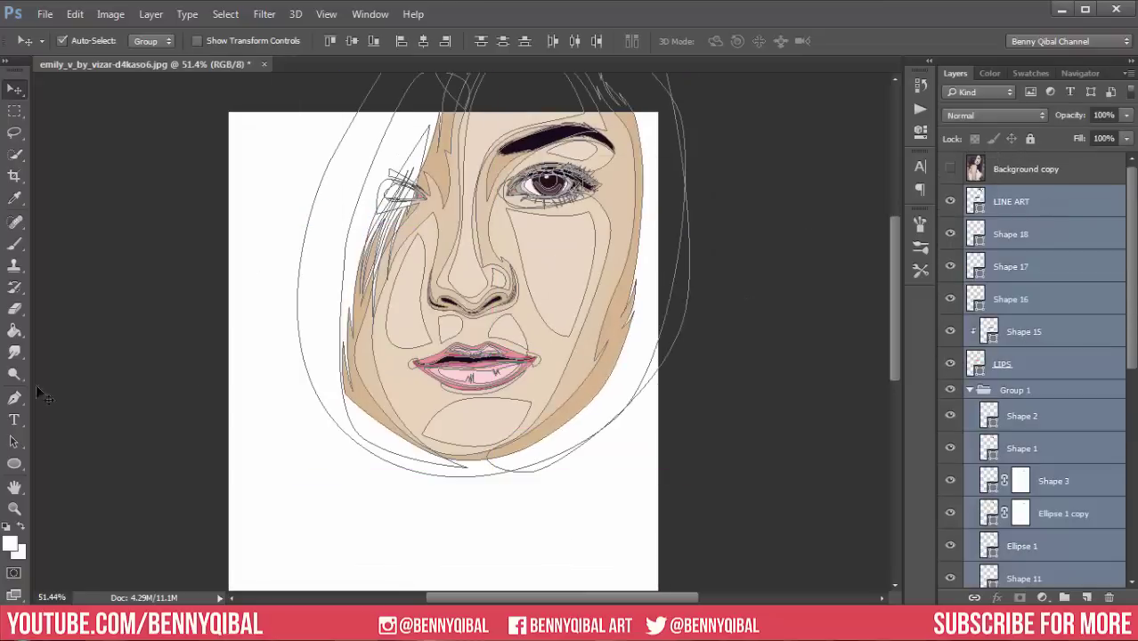
left_click_drag(696, 476, 708, 497)
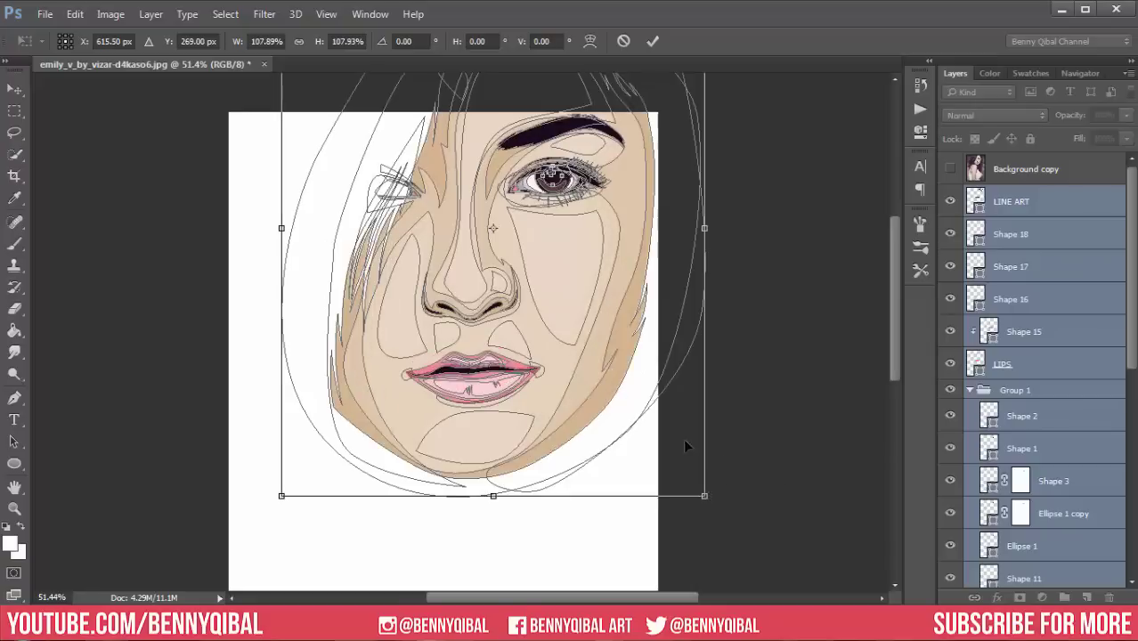
left_click_drag(444, 337, 427, 459)
scroll(543, 318, "down", 2)
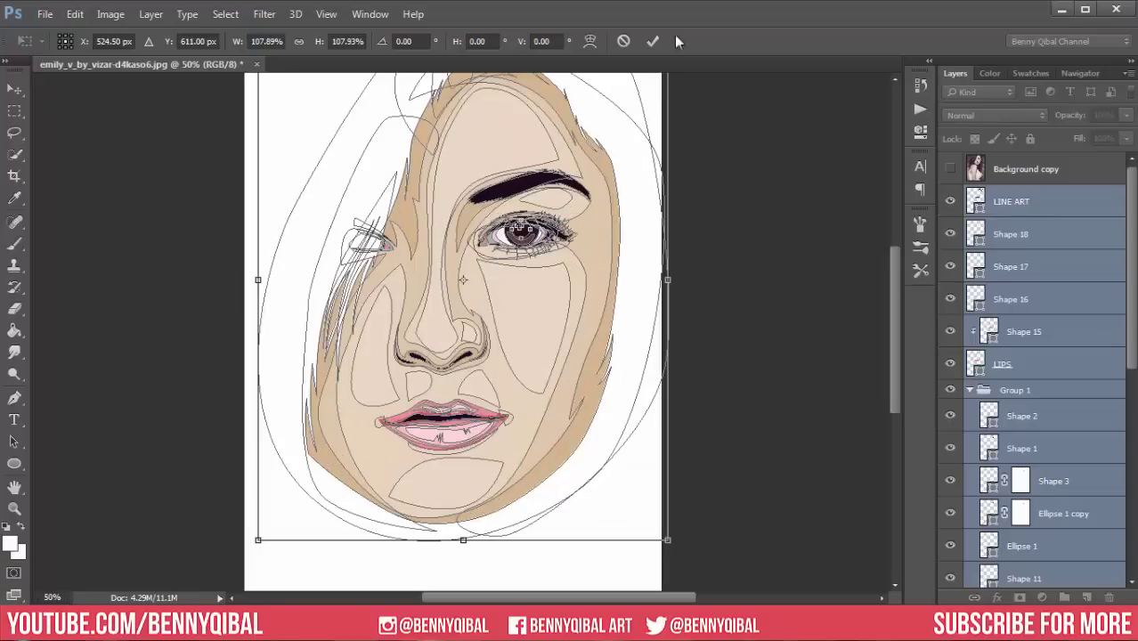
left_click(653, 41)
key("v")
left_click(137, 195)
Crop the canvas to remove the empty bottom and the transparent strip on the right.
key("c")
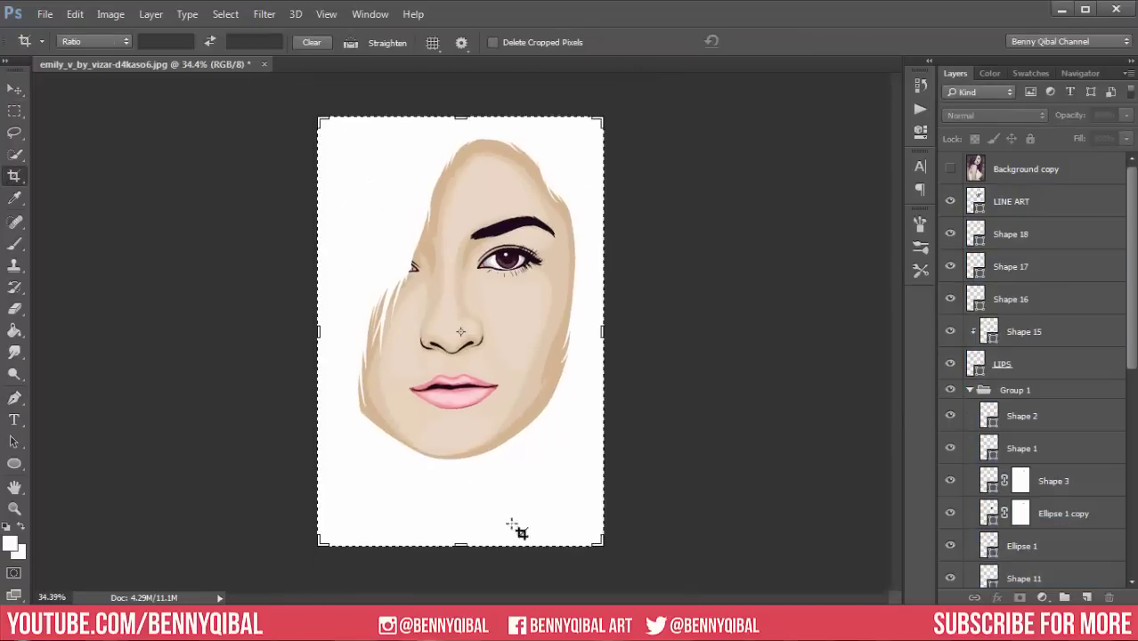
left_click_drag(514, 530, 470, 503)
left_click_drag(604, 331, 611, 330)
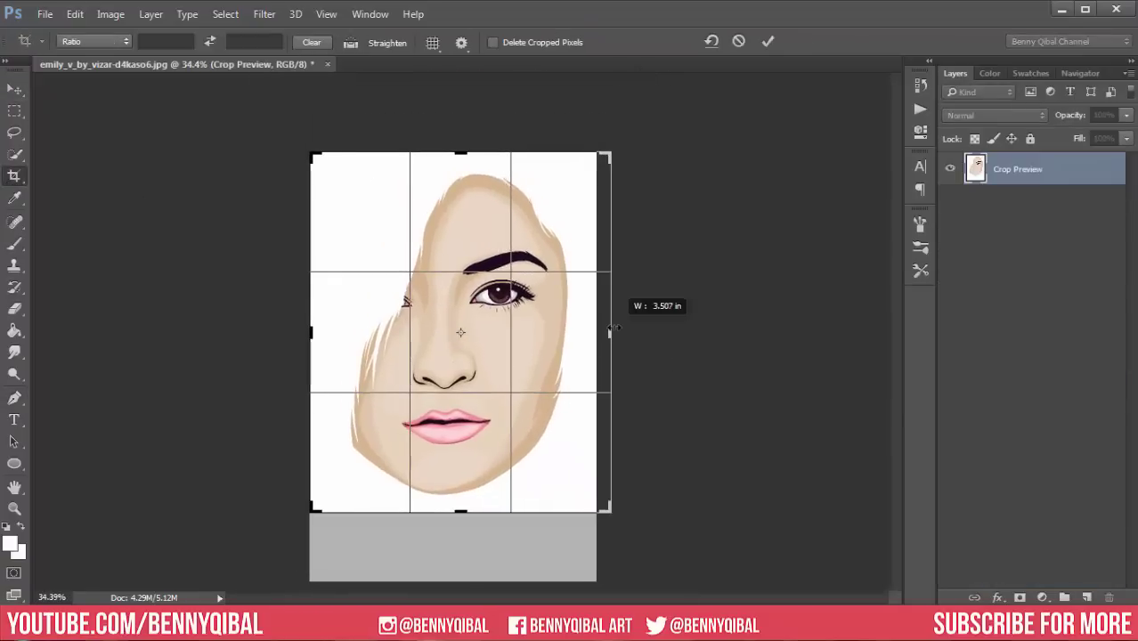
key("Return")
scroll(1076, 440, "down", 5)
scroll(1075, 439, "down", 5)
left_click(1010, 539)
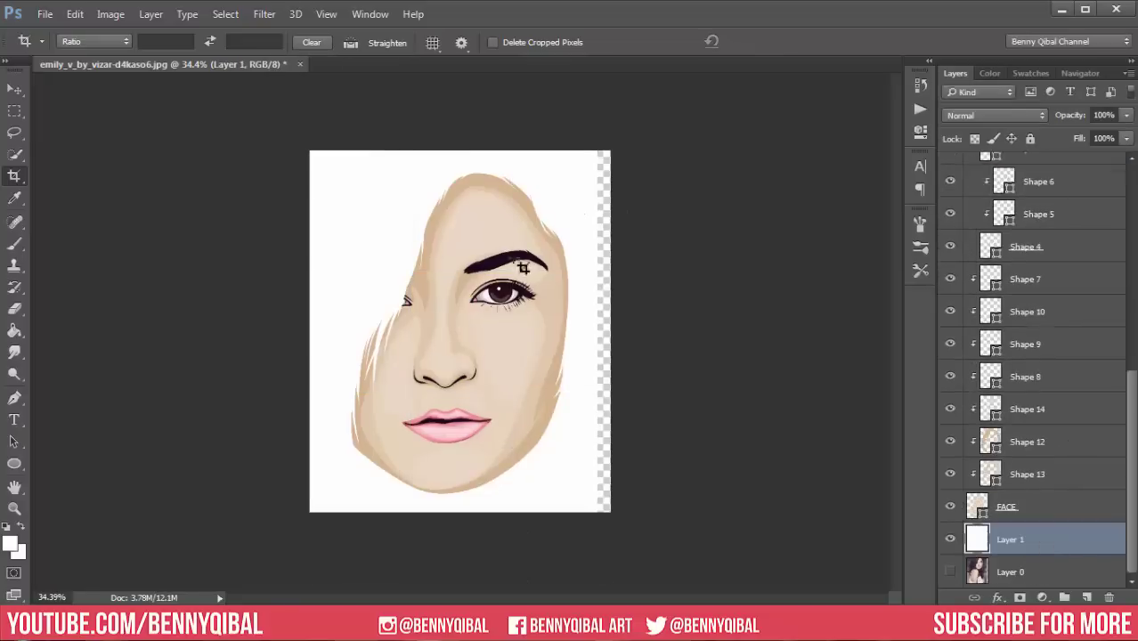
left_click_drag(609, 372, 638, 347)
key("Return")
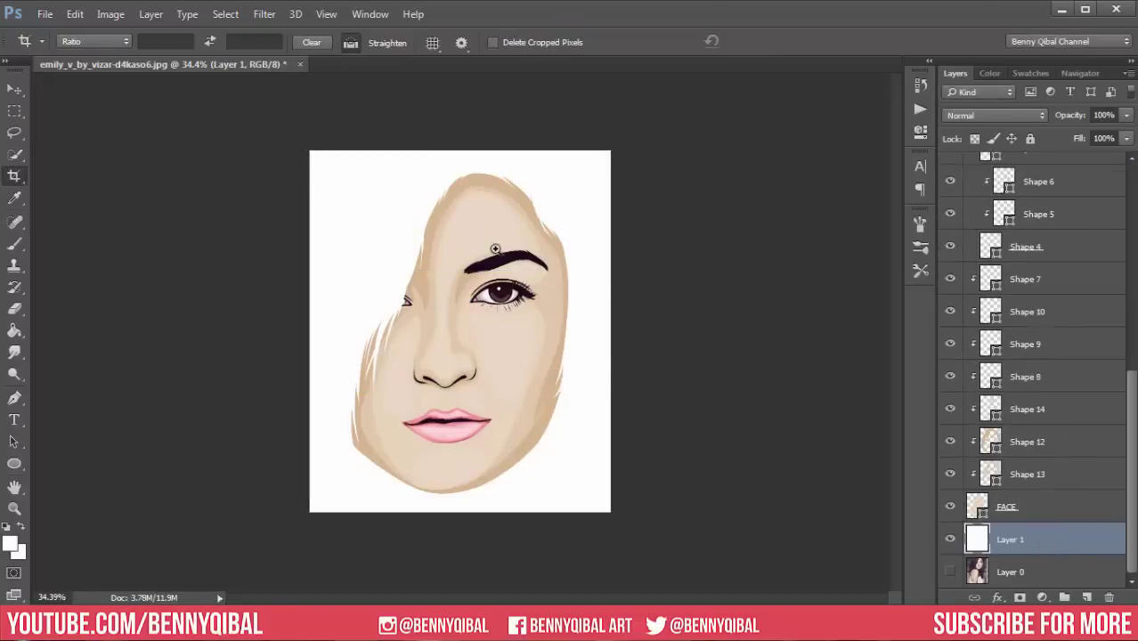
Stamp all visible artwork into a new merged Layer 2 above Background copy.
scroll(485, 244, "up", 2)
scroll(463, 222, "up", 2)
scroll(1024, 311, "up", 10)
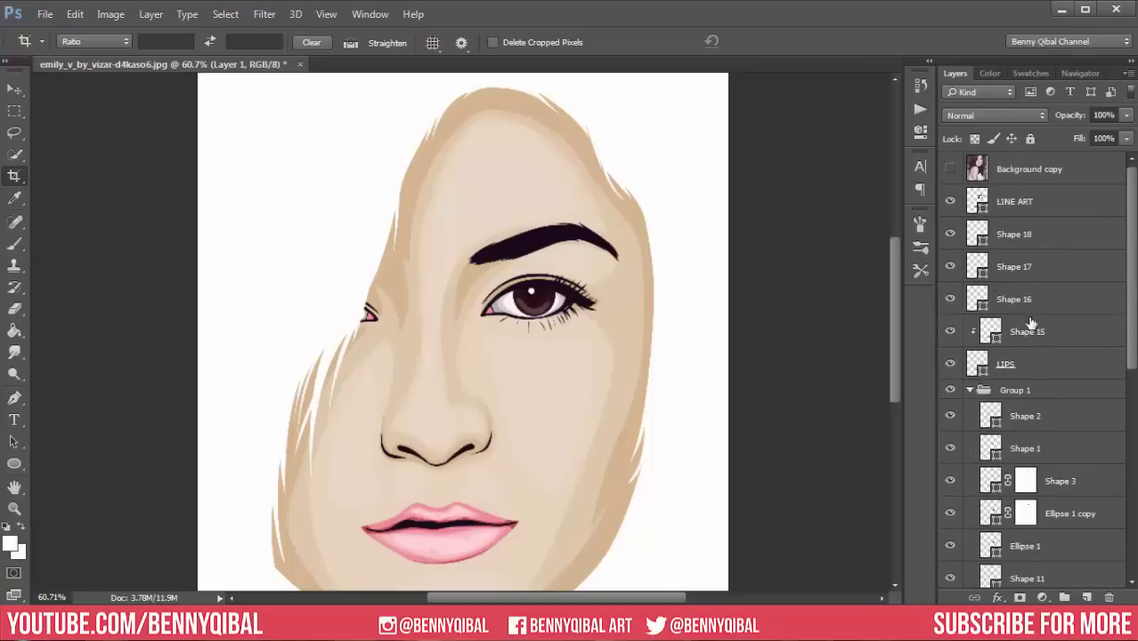
left_click(1029, 169)
left_click(14, 90)
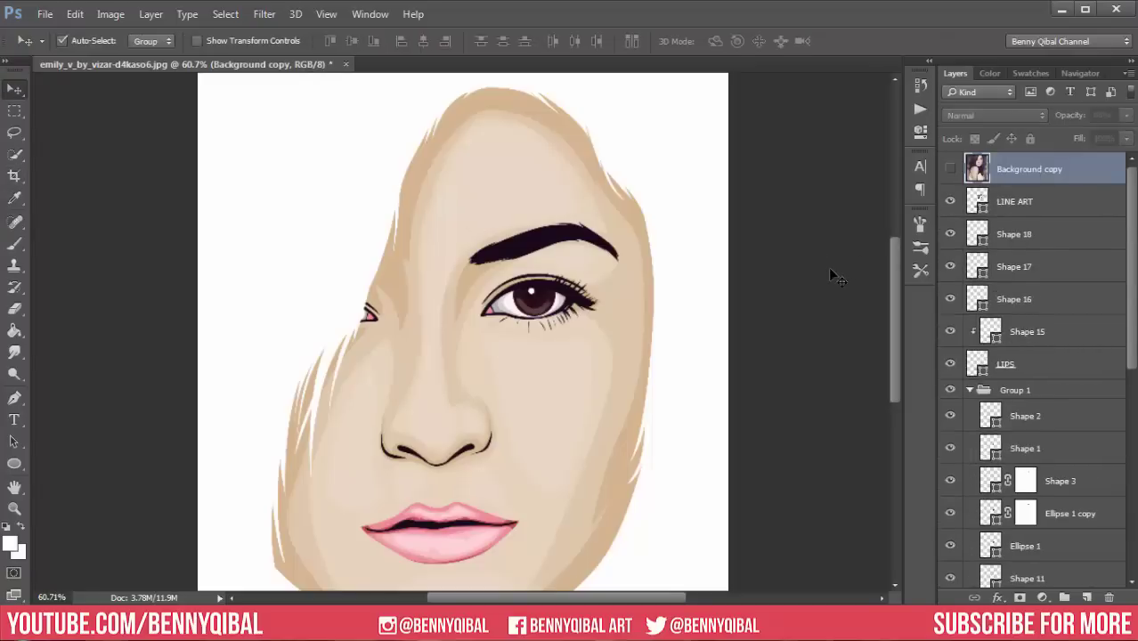
key("ctrl+shift+alt+e")
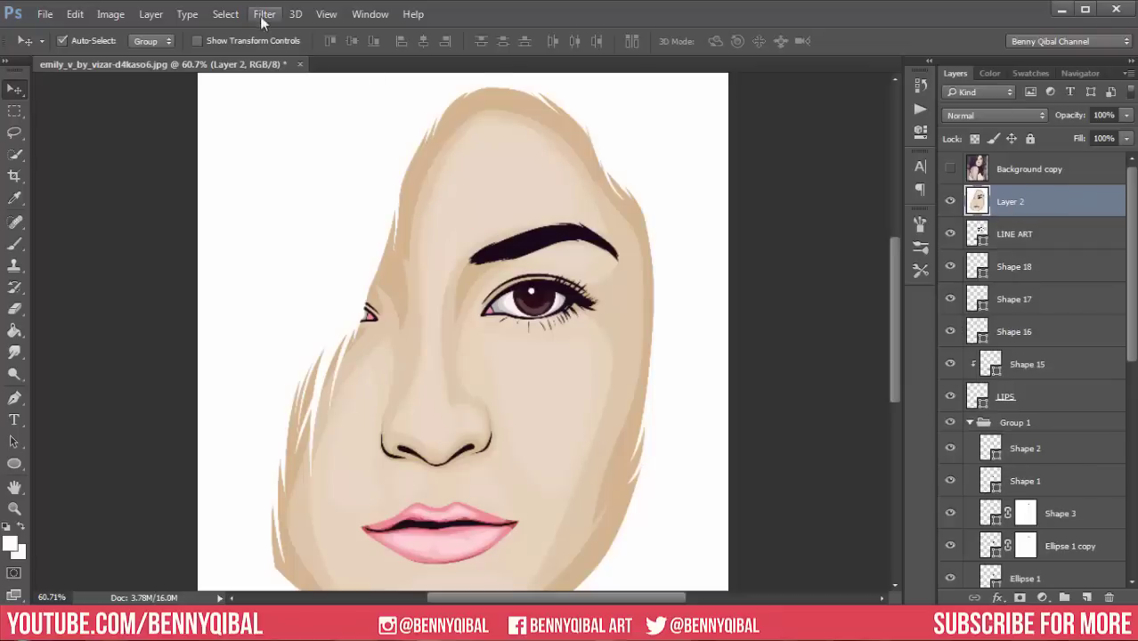
Open the Camera Raw Filter and nudge Temperature, Exposure and Contrast upward.
left_click(262, 17)
left_click(314, 117)
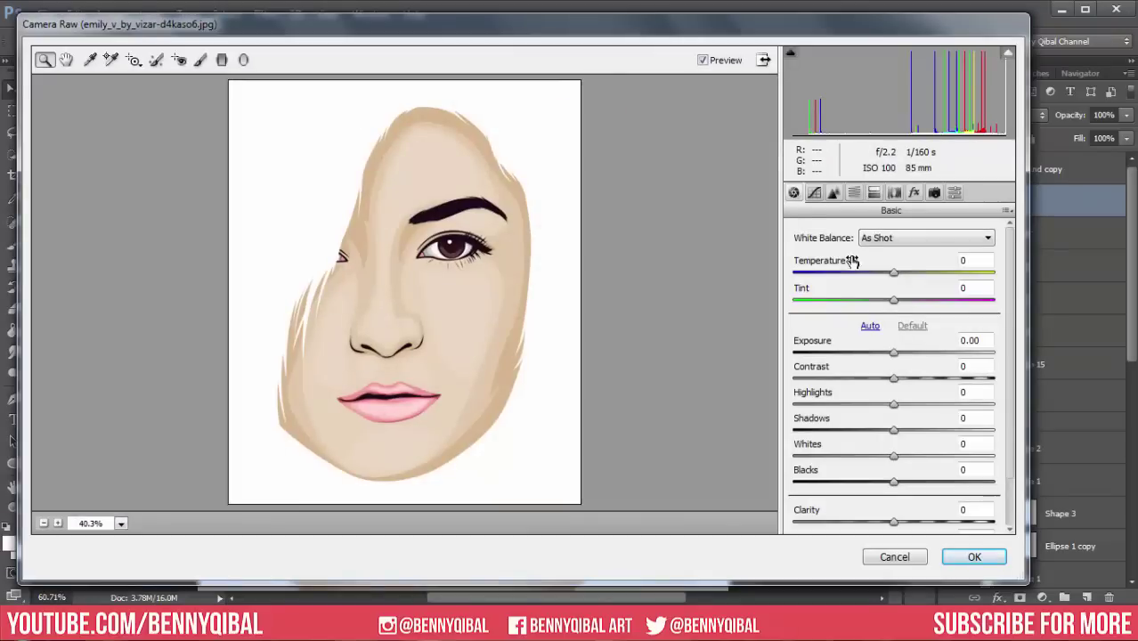
mouse_move(852, 260)
left_mouse_down()
mouse_move(898, 289)
mouse_move(903, 312)
left_mouse_up()
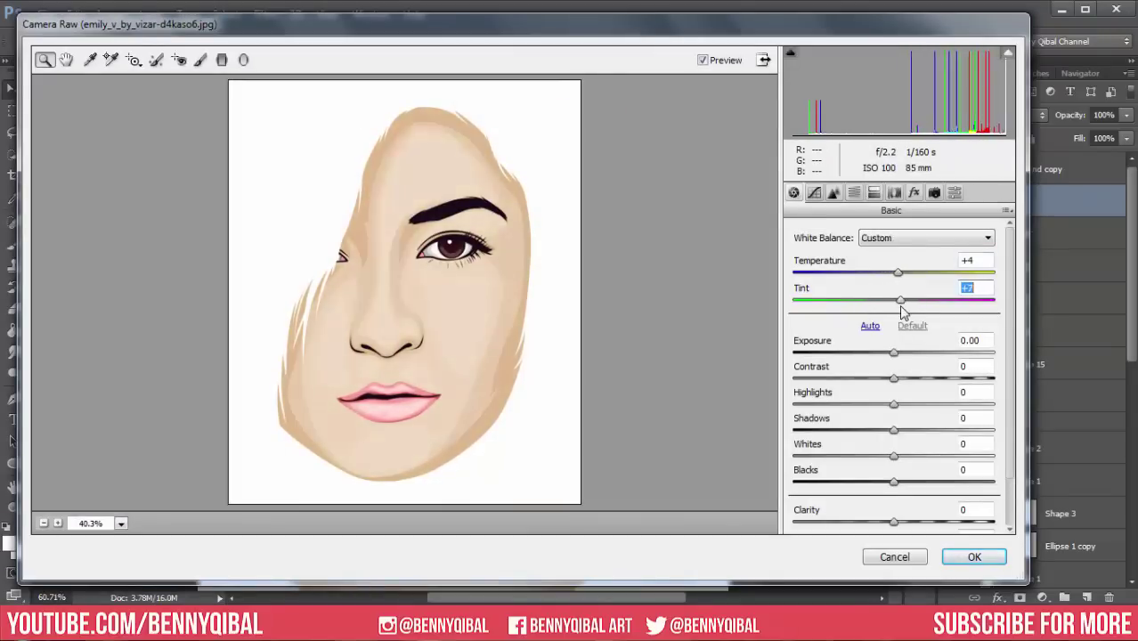
left_click_drag(893, 352, 898, 353)
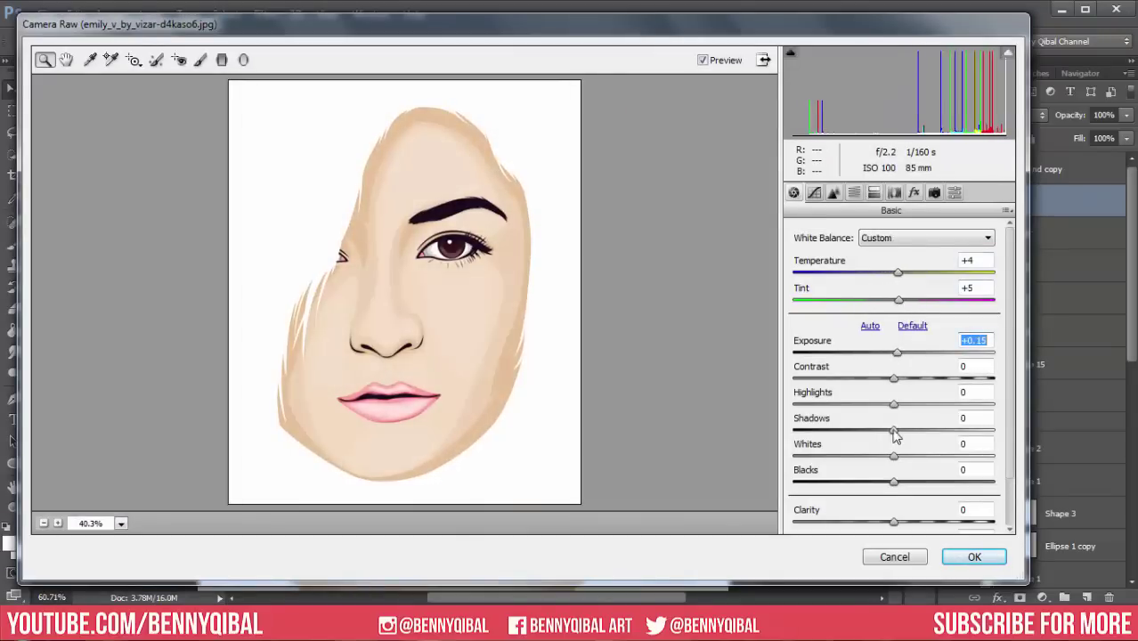
left_click_drag(1009, 333, 1010, 384)
mouse_move(901, 466)
left_mouse_down()
mouse_move(913, 494)
mouse_move(899, 501)
mouse_move(904, 520)
left_mouse_up()
Raise Highlights to +26, add vibrance, finish at Temperature +17, Exposure +0.35, and apply.
scroll(1009, 284, "up", 2)
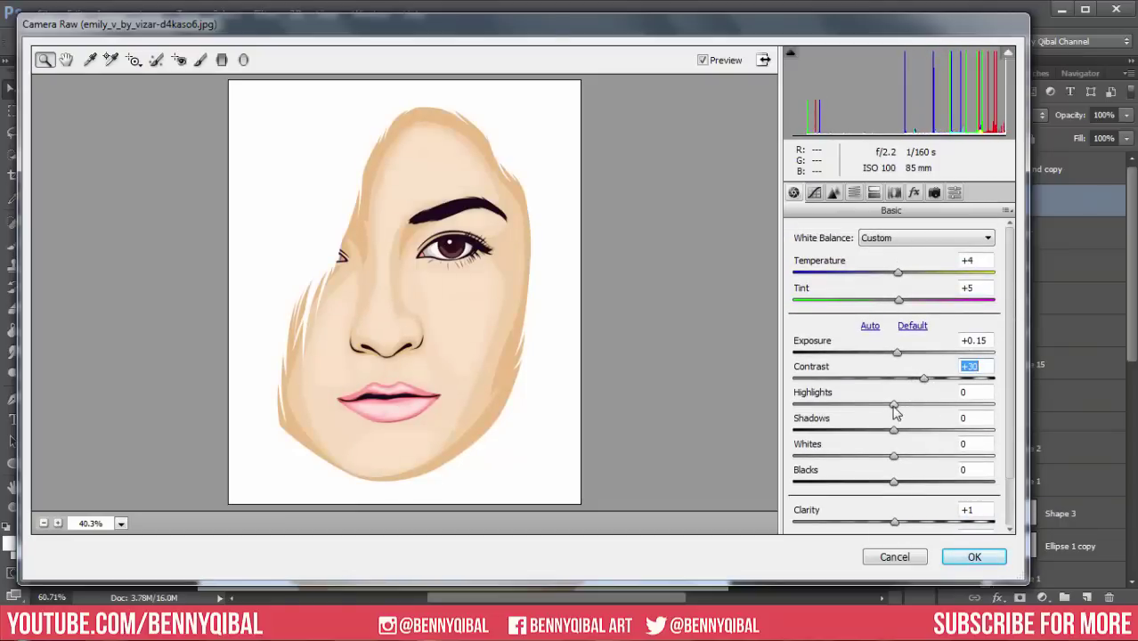
left_click_drag(894, 411, 927, 407)
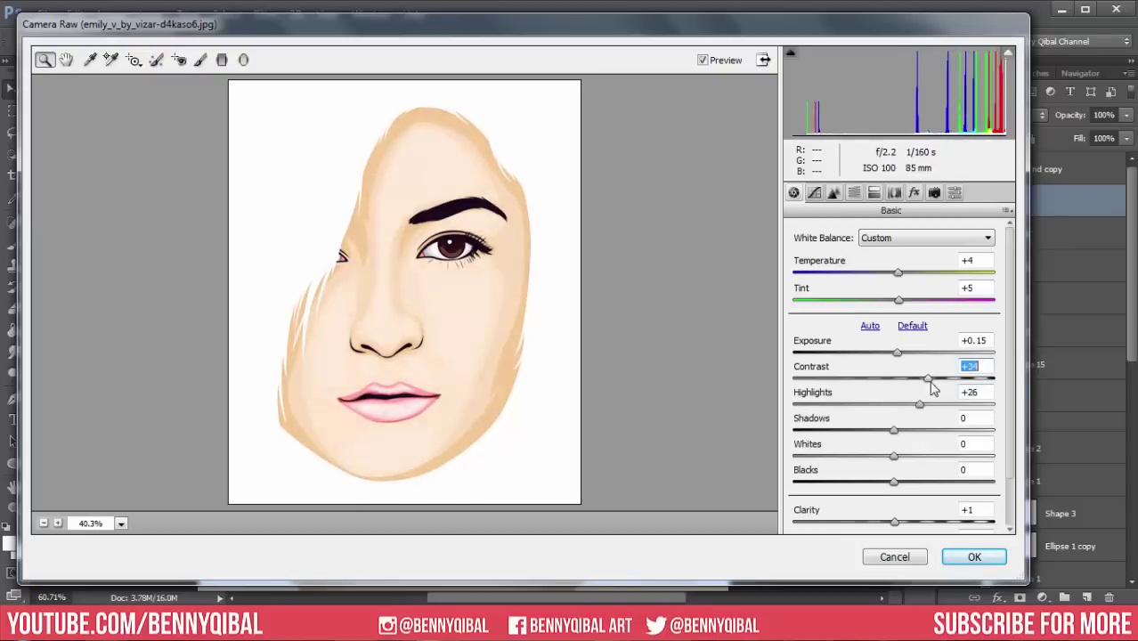
left_click_drag(1007, 435, 1006, 472)
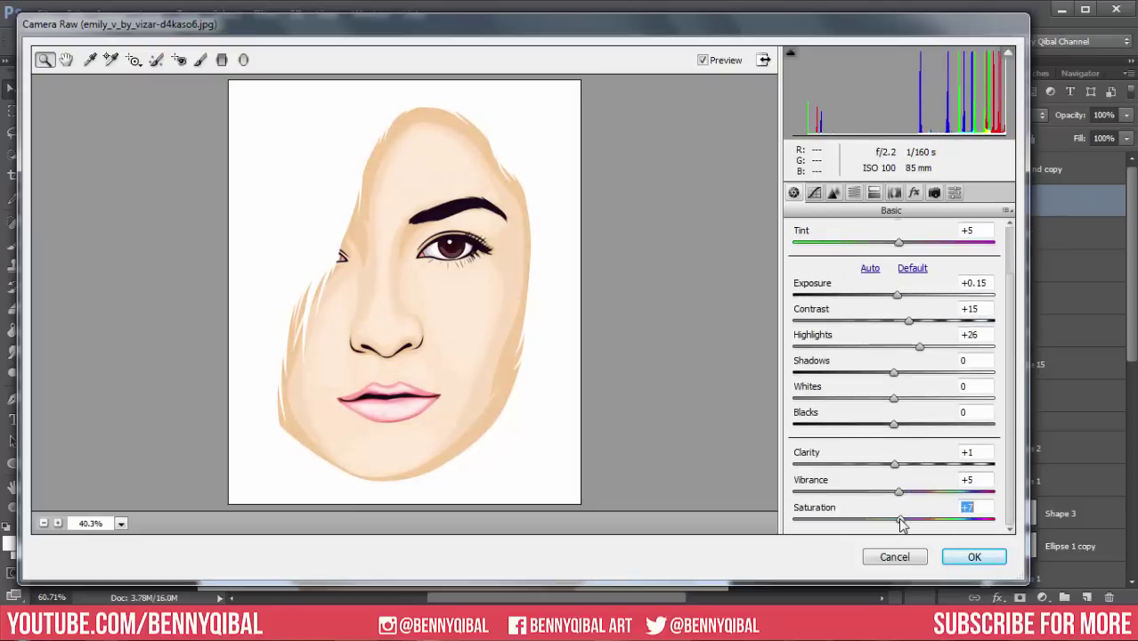
scroll(877, 508, "up", 3)
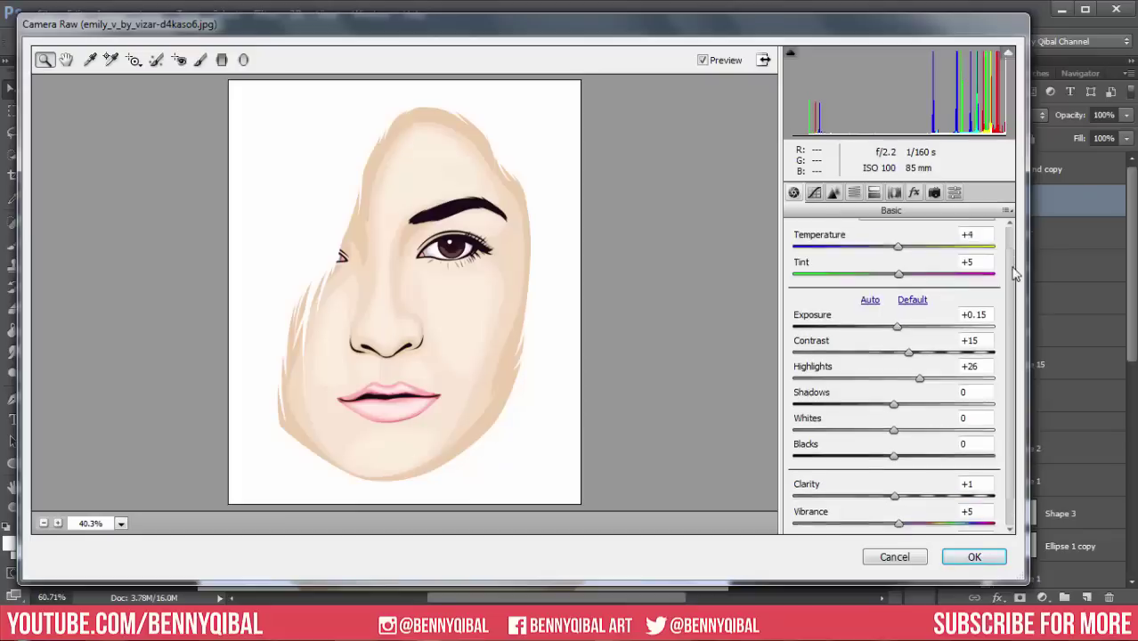
left_click_drag(896, 349, 899, 358)
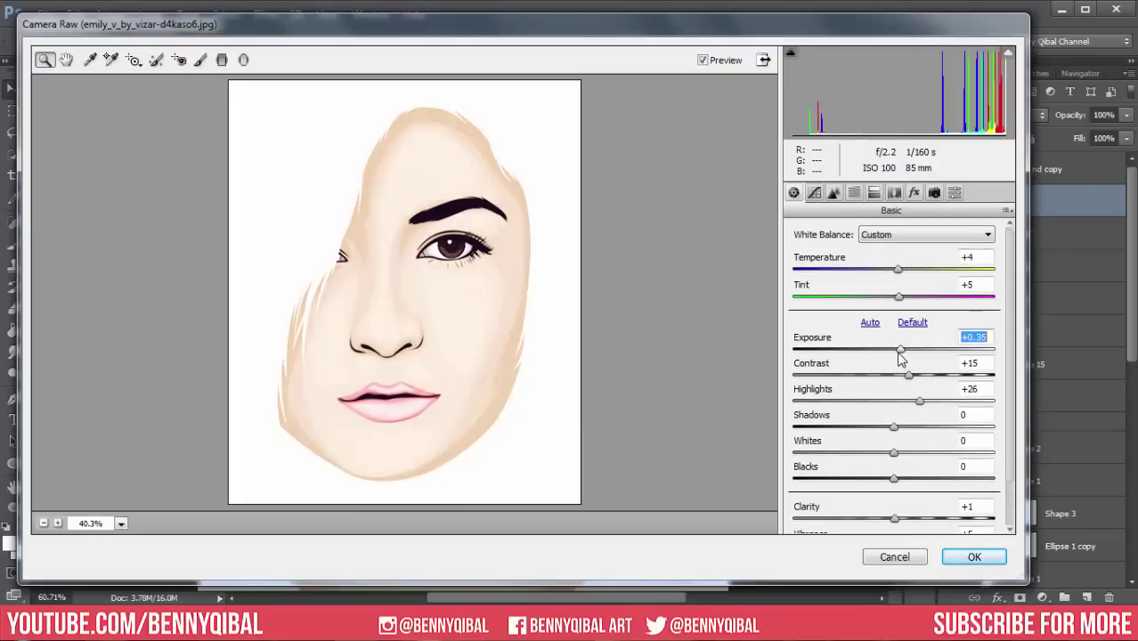
left_click_drag(898, 270, 911, 309)
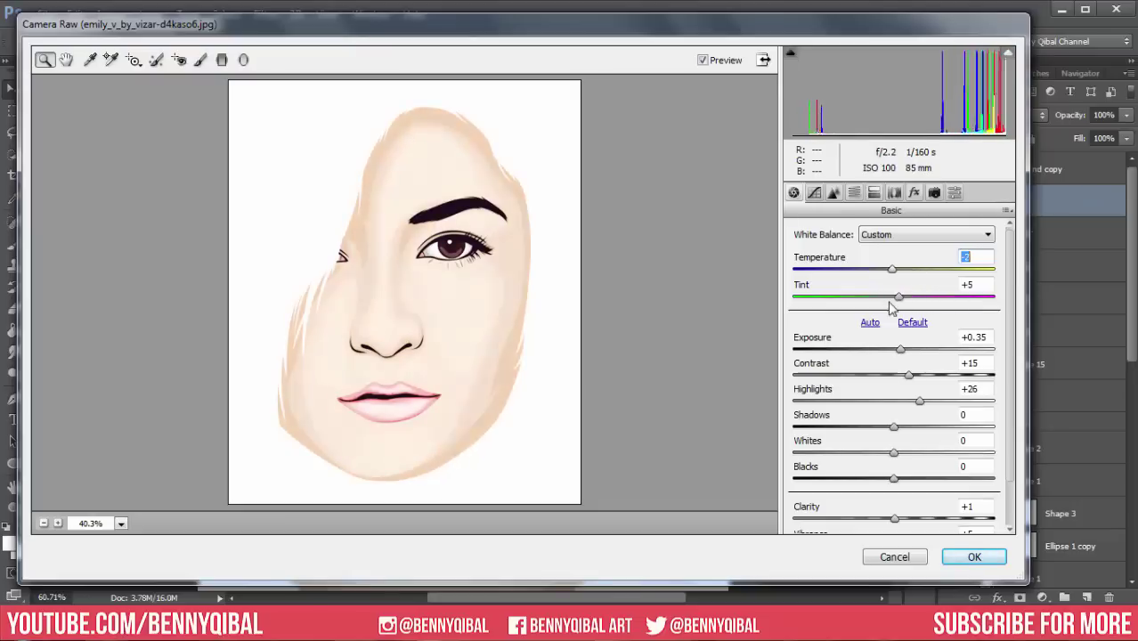
left_click(974, 558)
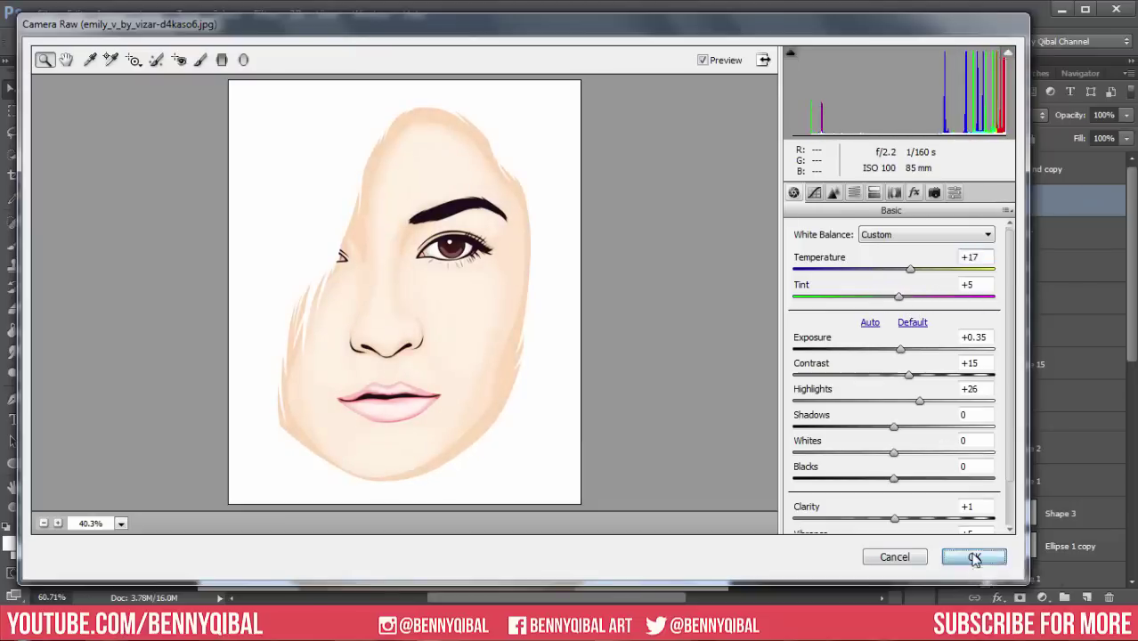